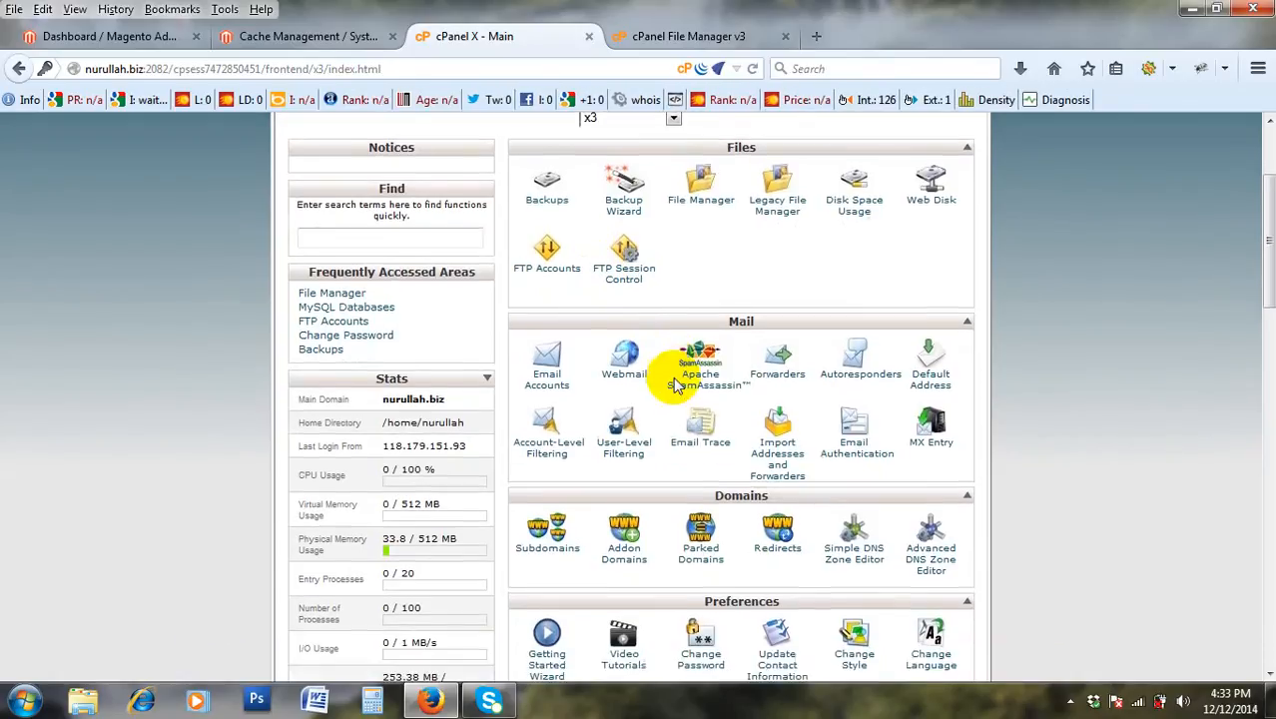
Bring up cPanel File Manager at public_html/var/cache and select the mage--4 folder.
scroll(698, 177, "up", 1)
left_click(689, 224)
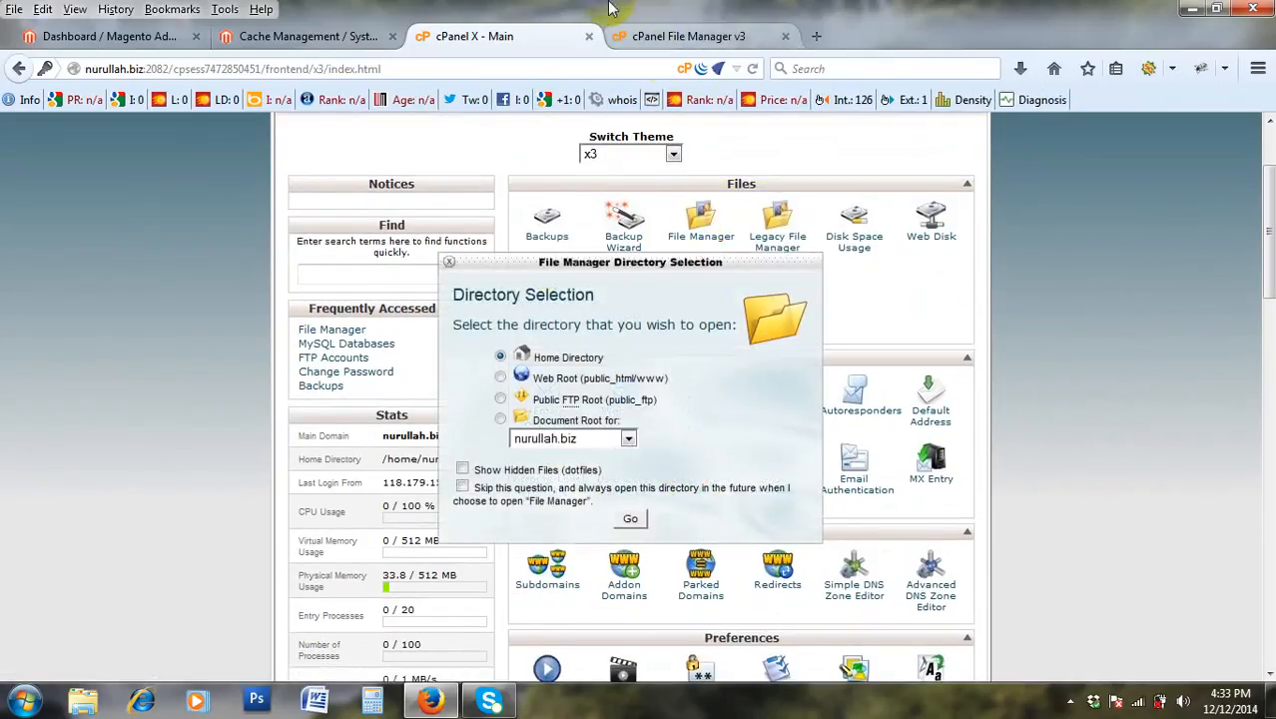
left_click(450, 266)
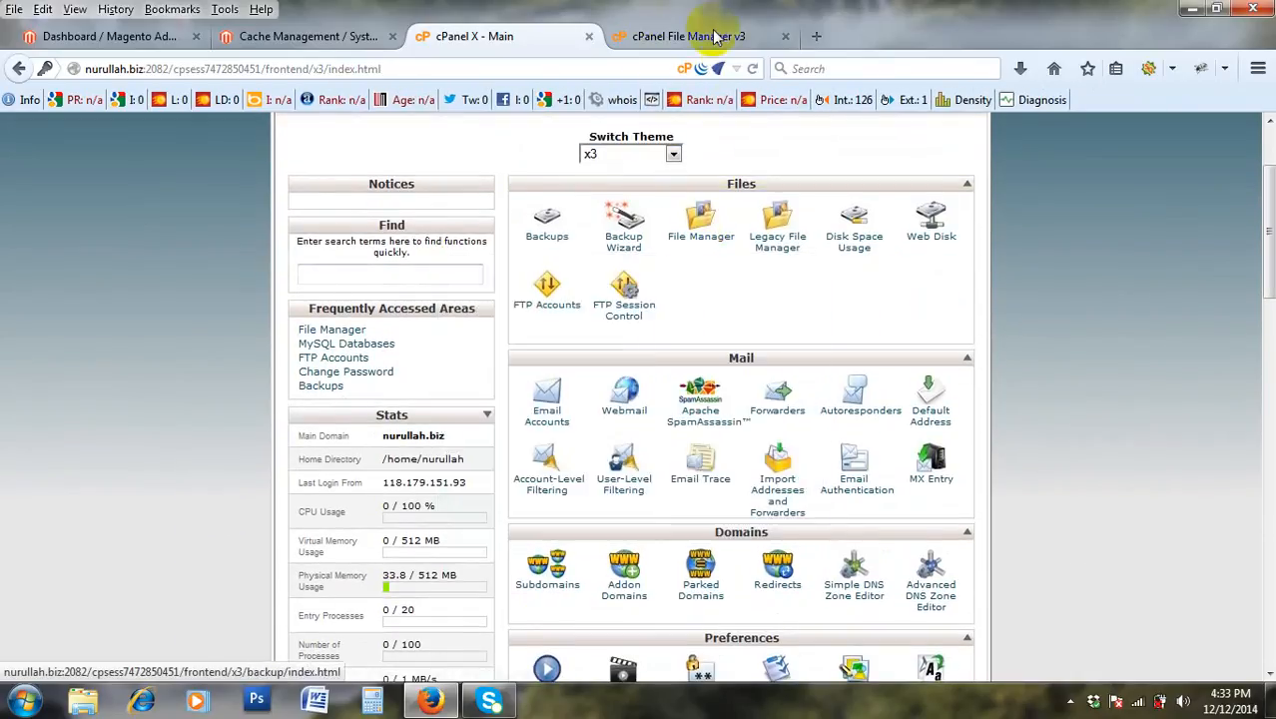
left_click(699, 36)
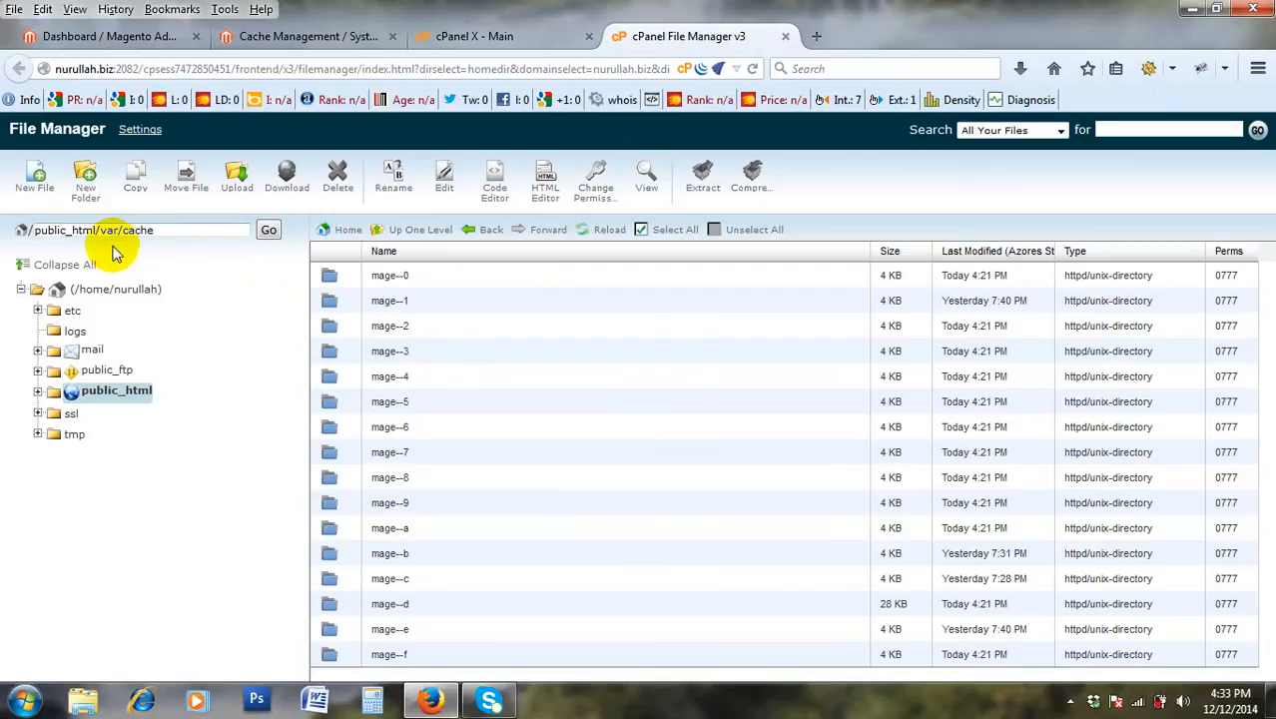
double_click(138, 231)
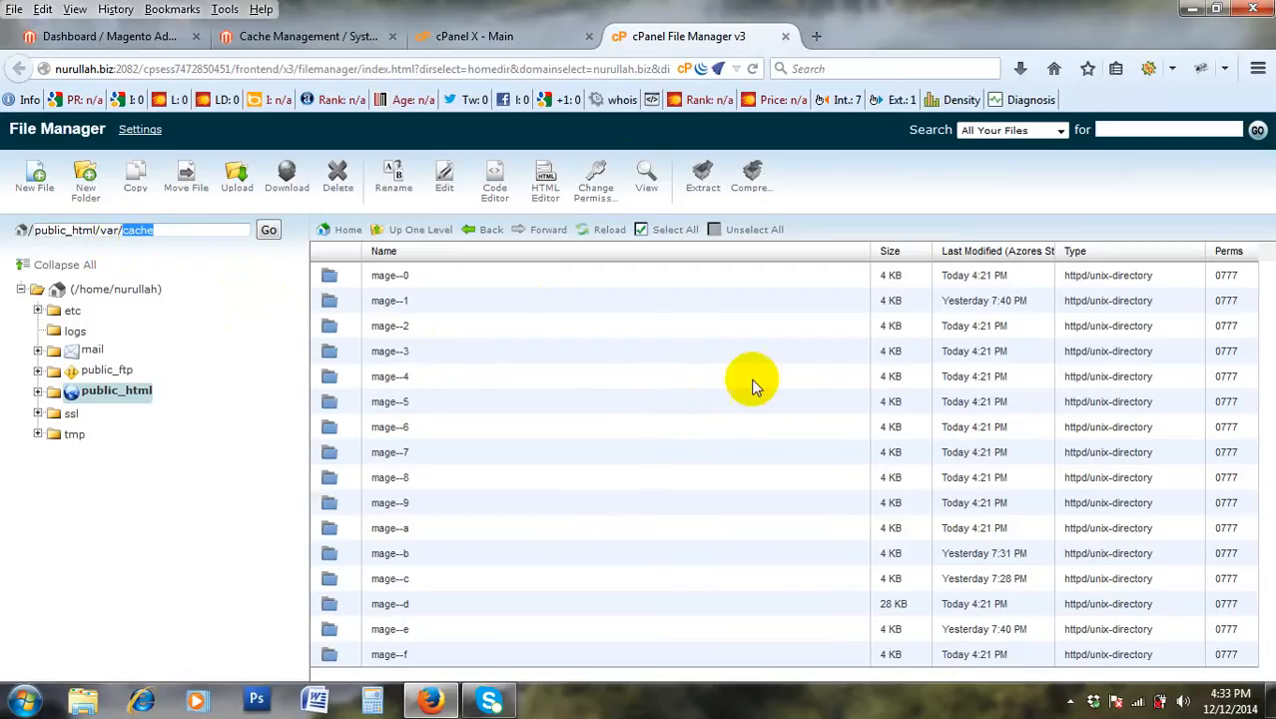
left_click(609, 380)
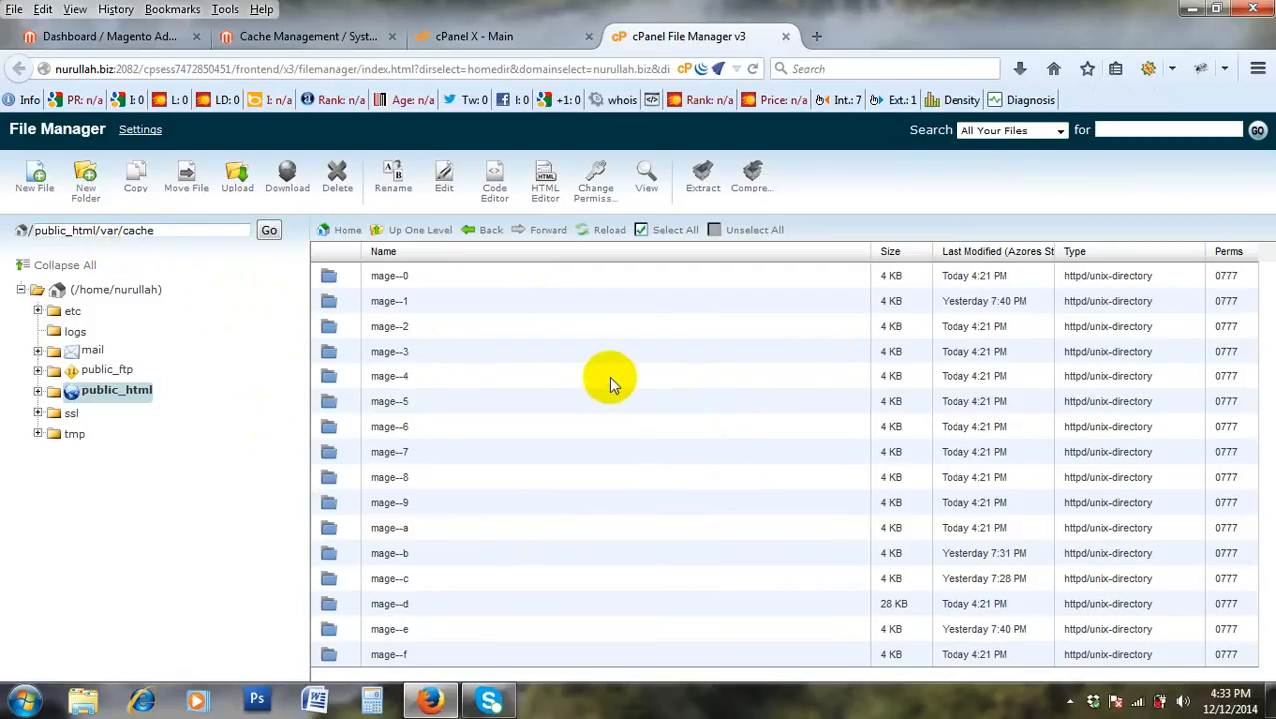
Open the mage--2 cache folder and scroll through its contents.
left_click(336, 328)
double_click(336, 327)
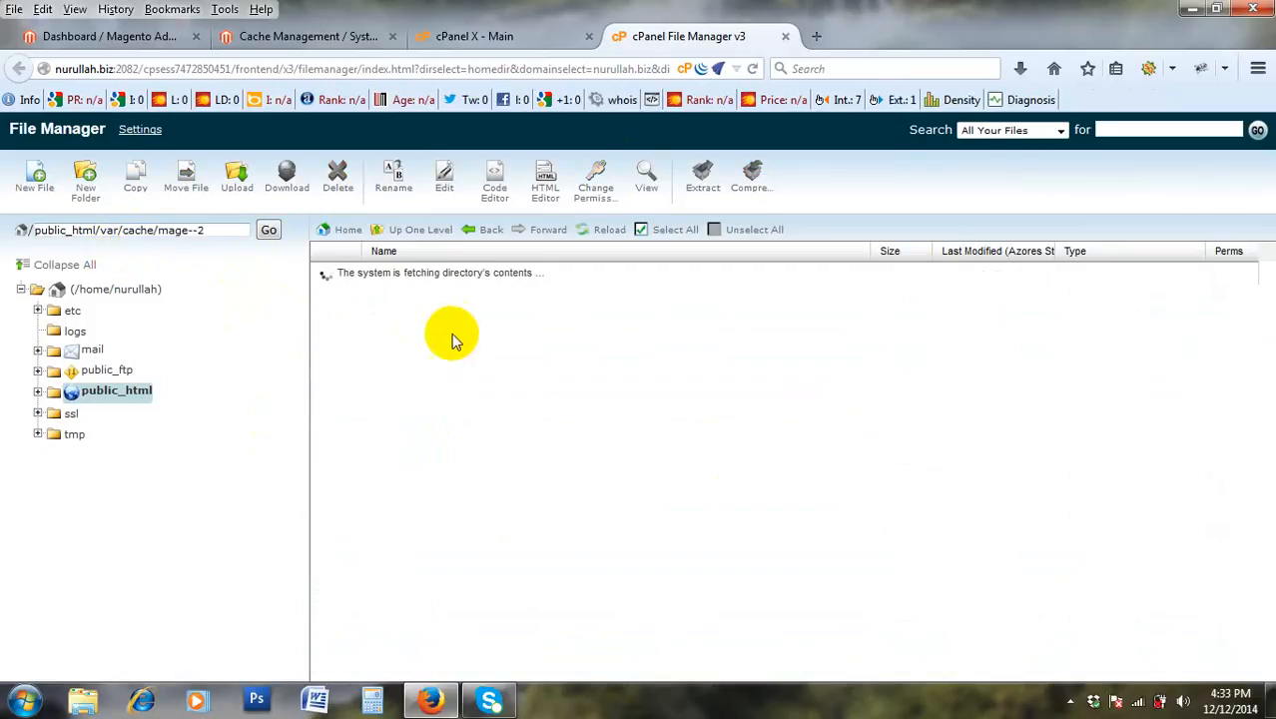
scroll(947, 493, "down", 5)
scroll(947, 493, "up", 3)
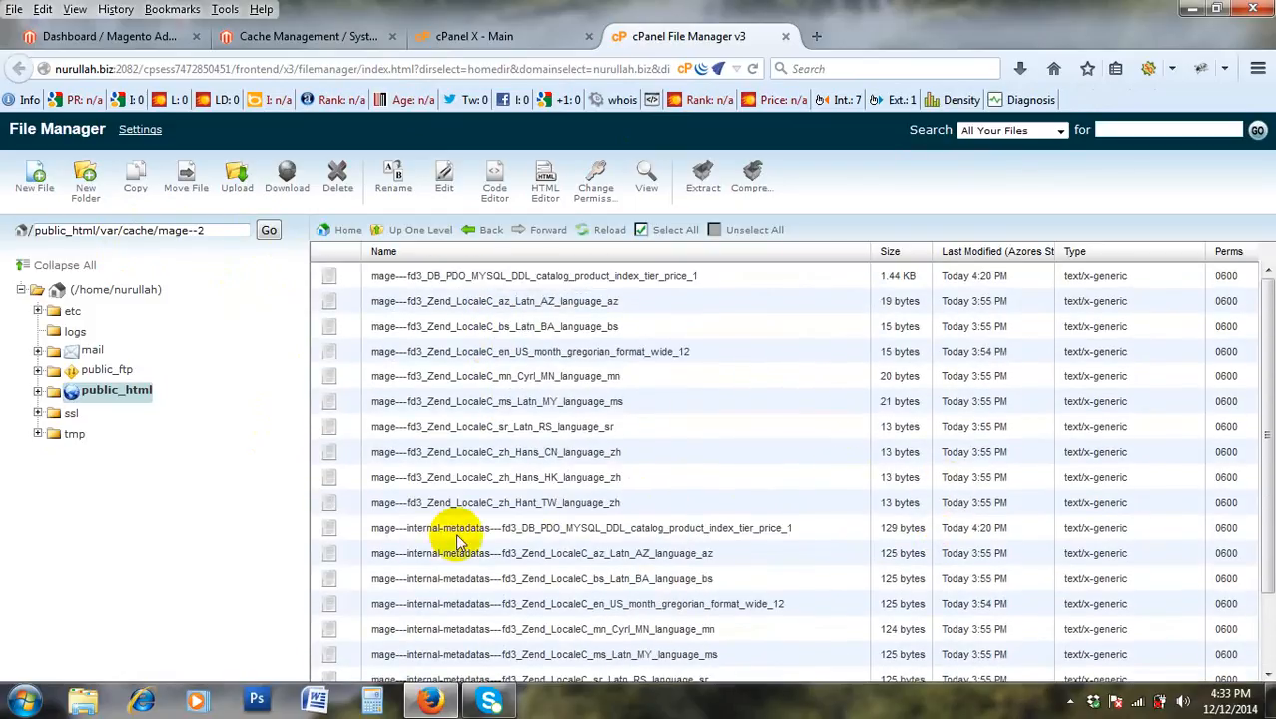
scroll(499, 544, "down", 3)
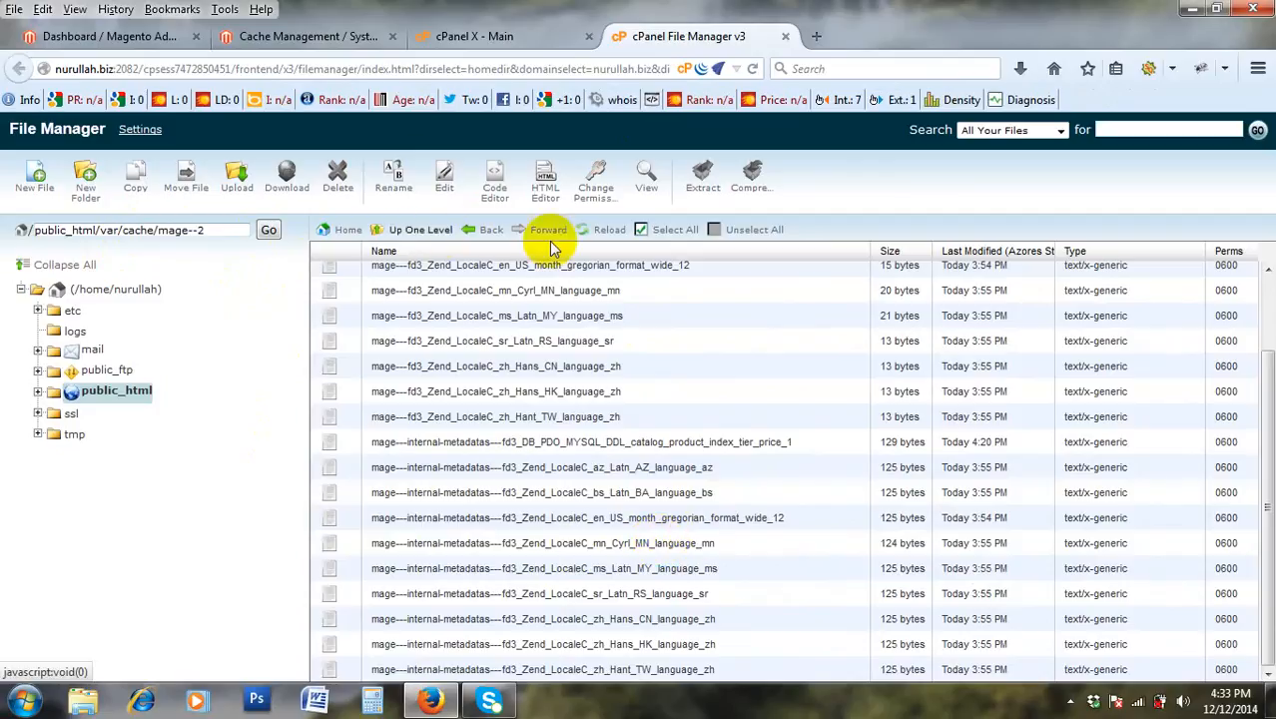
Go back up to the cache folder and browse the files inside mage--a.
left_click(403, 230)
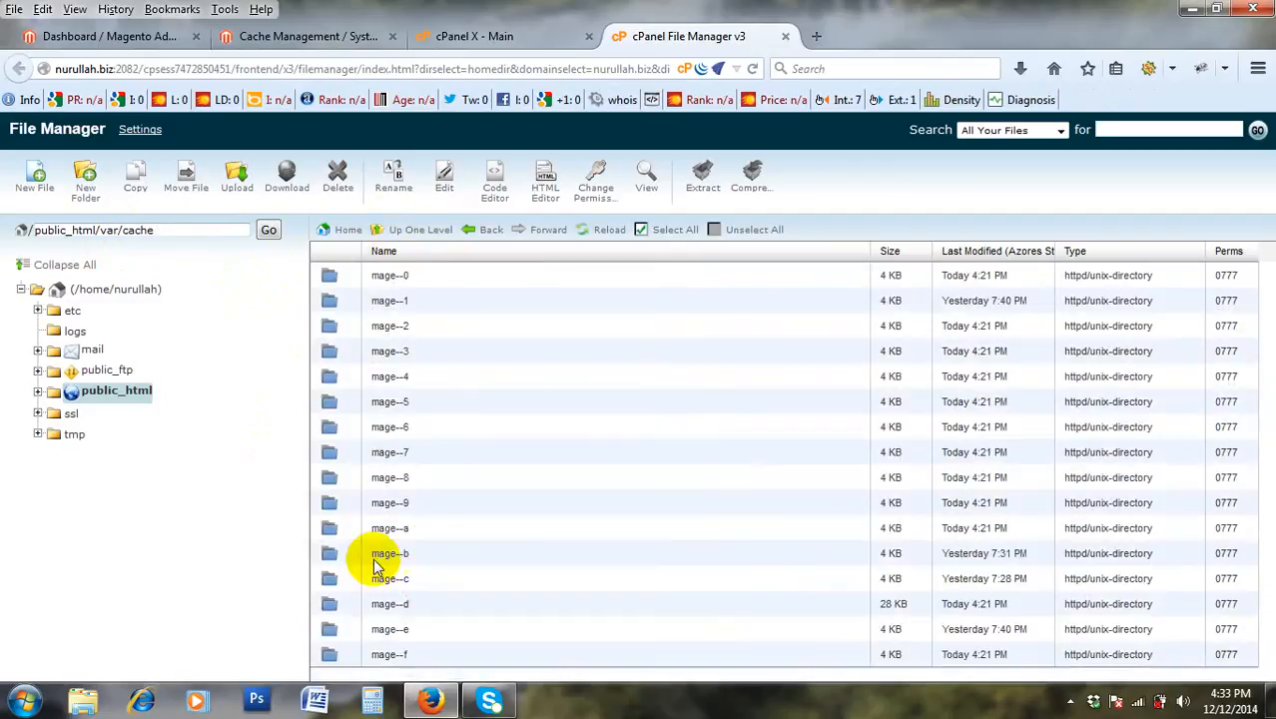
double_click(352, 529)
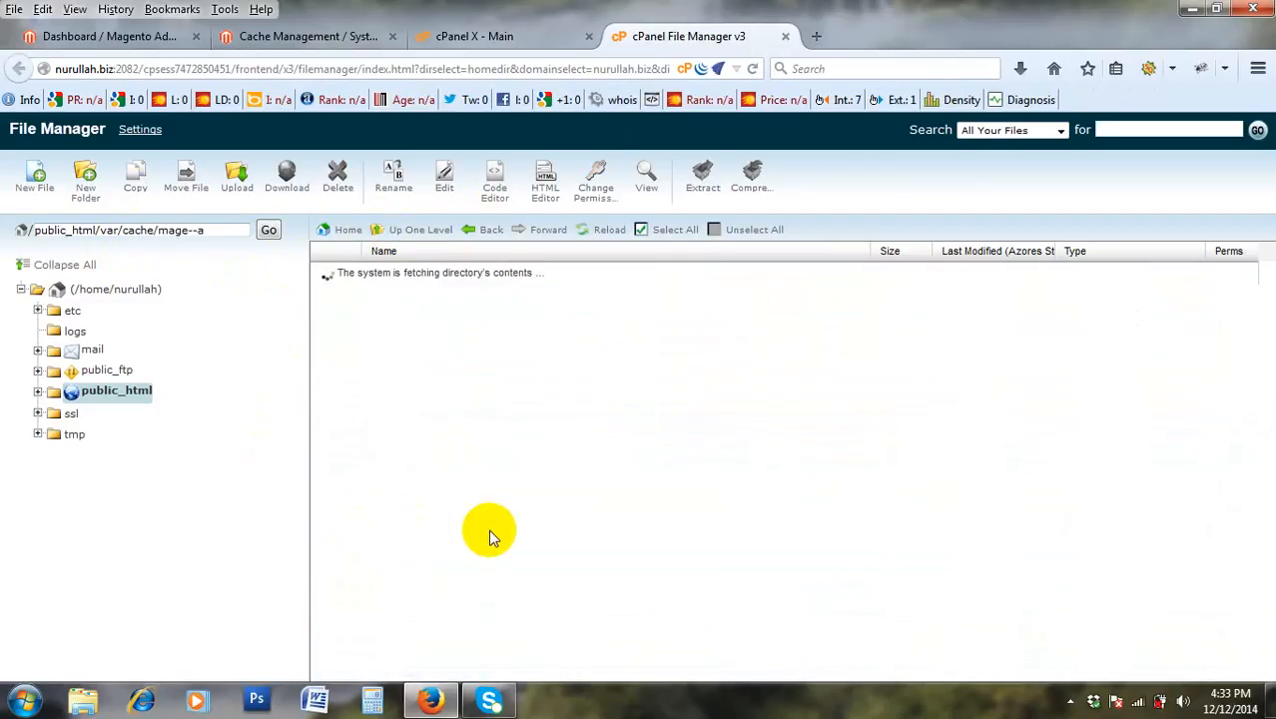
scroll(485, 529, "down", 5)
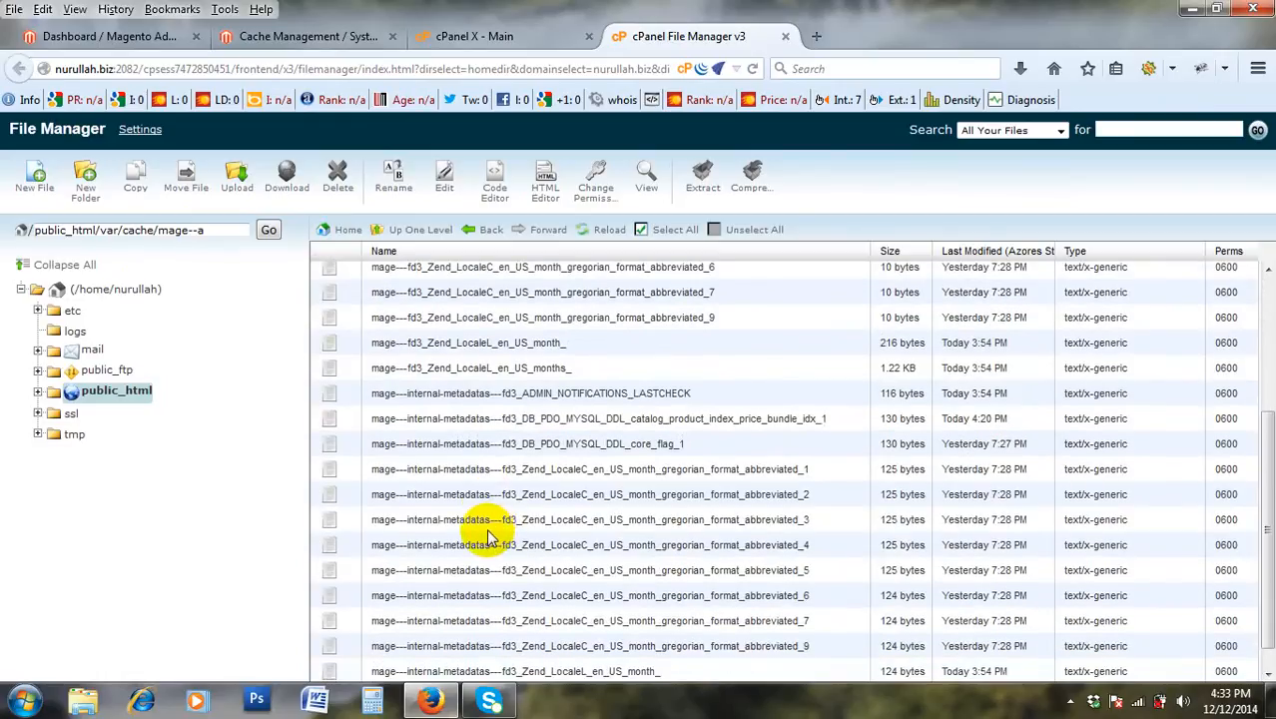
scroll(490, 537, "down", 1)
scroll(489, 539, "up", 4)
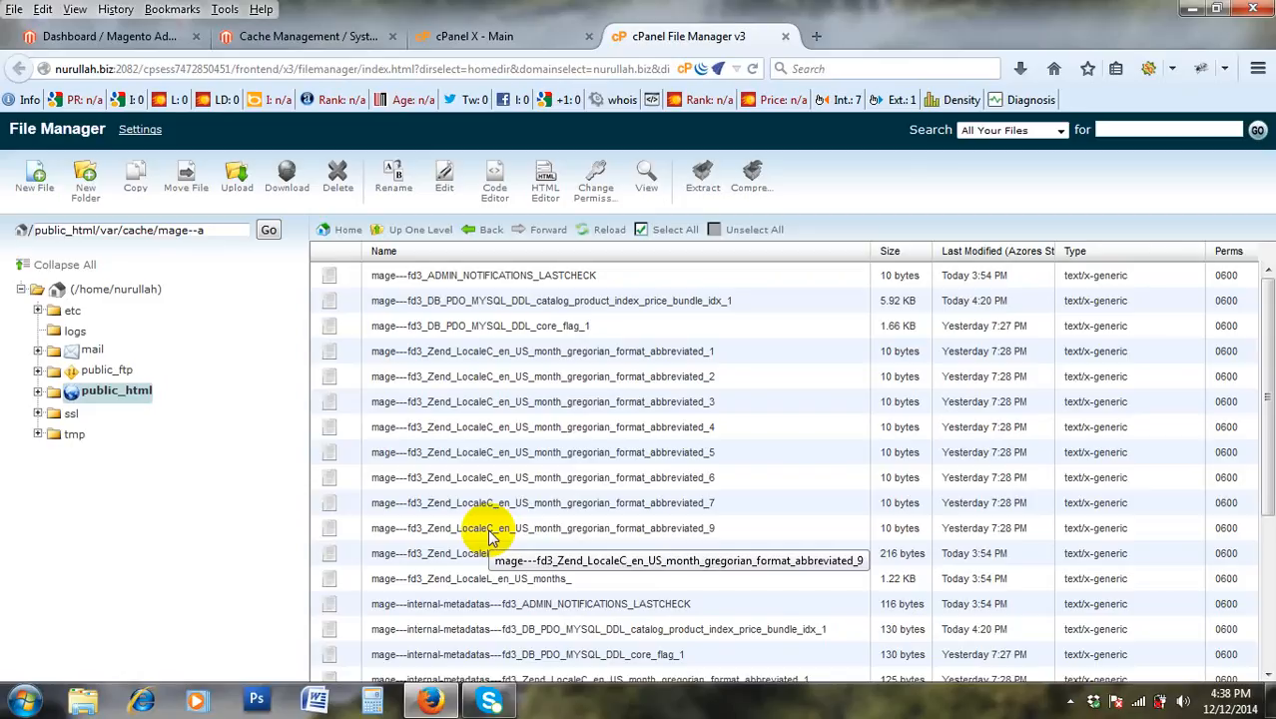
Close the File Manager tab, return to Cache Management, and choose System > Configuration.
left_click(787, 37)
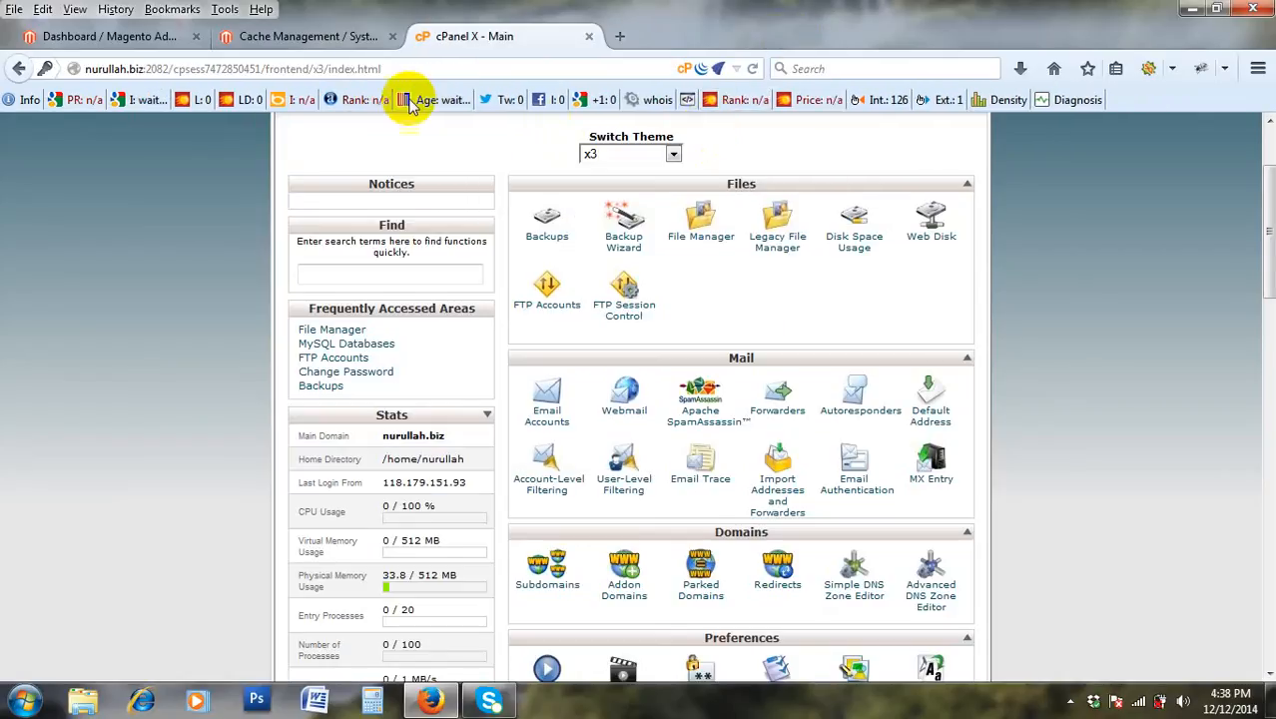
left_click(329, 38)
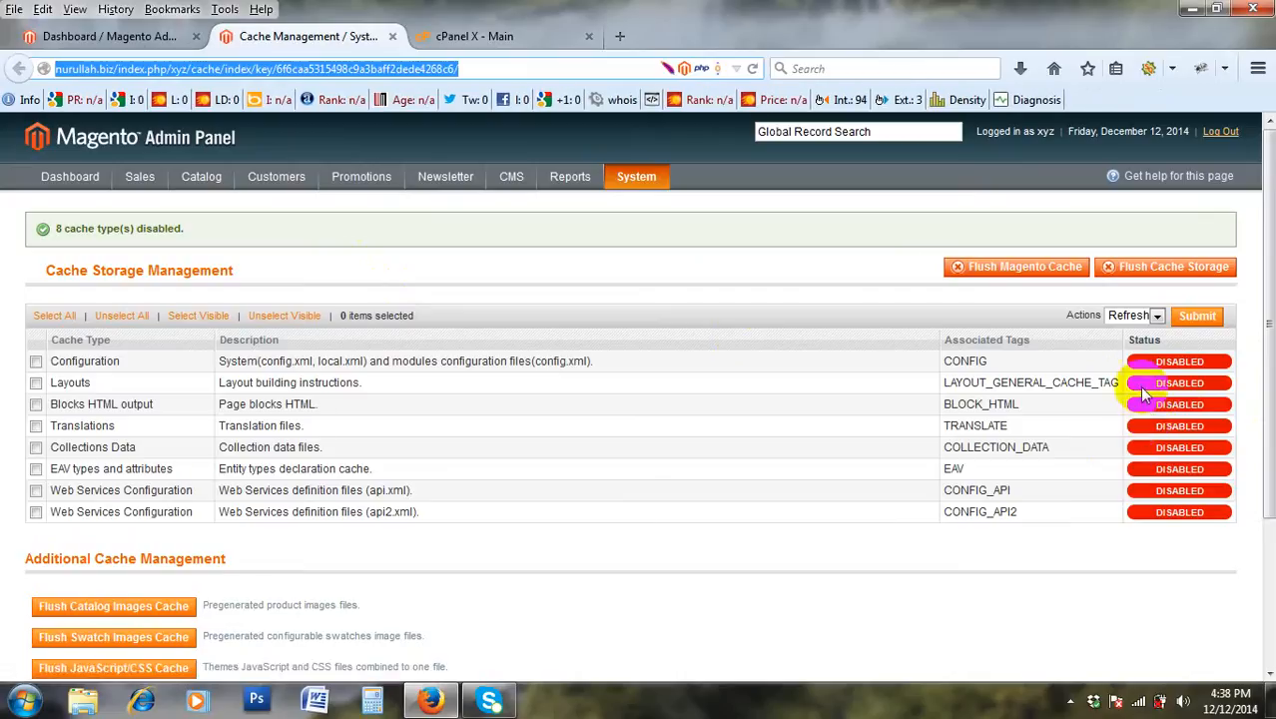
left_click(1140, 318)
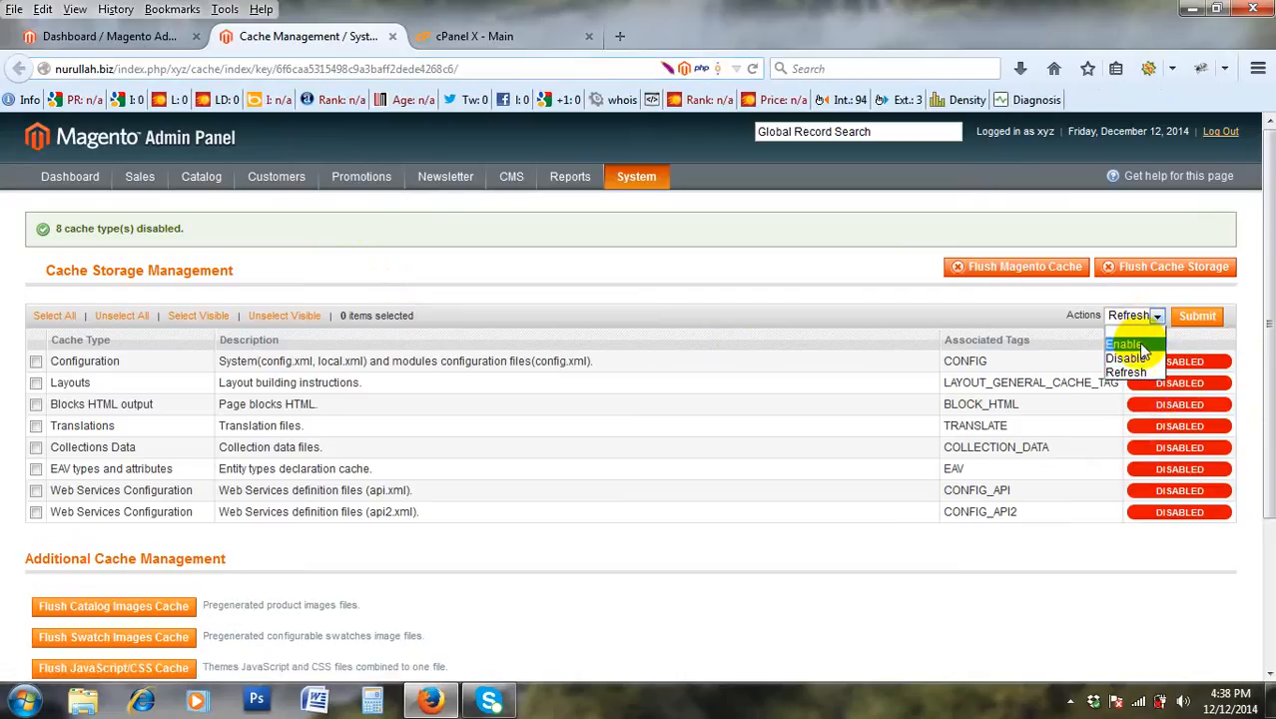
left_click(664, 172)
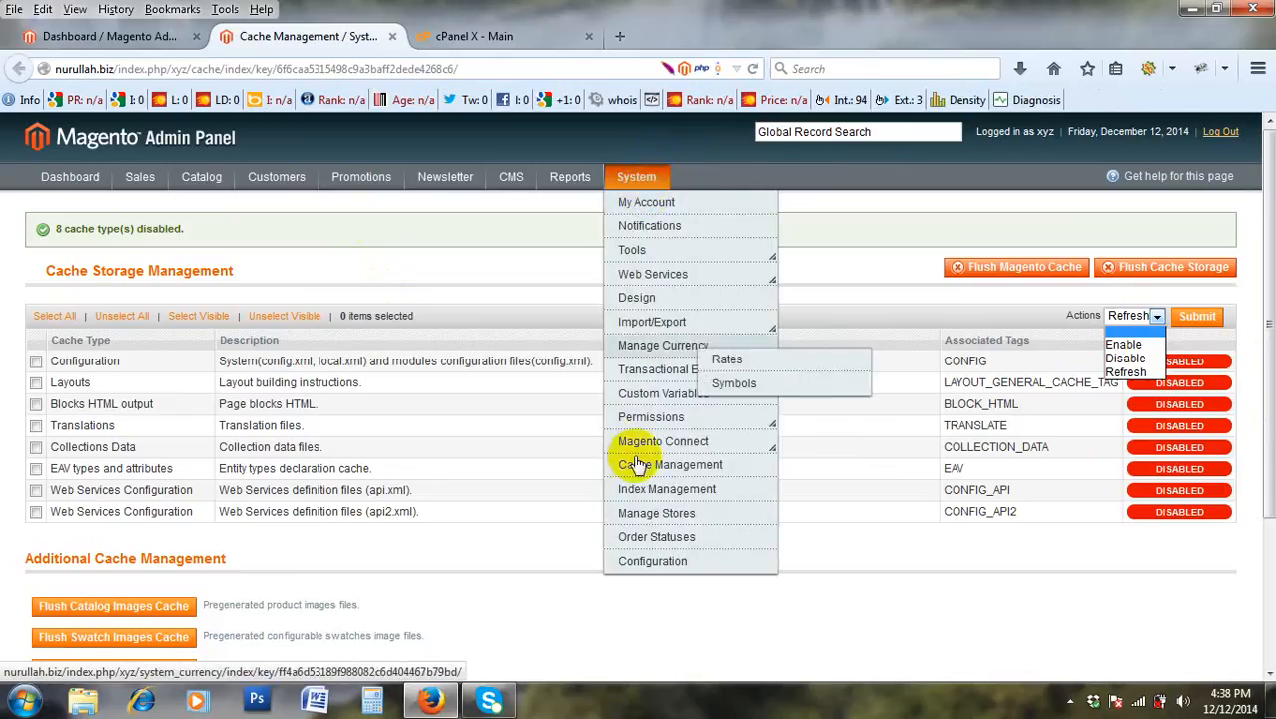
left_click(665, 576)
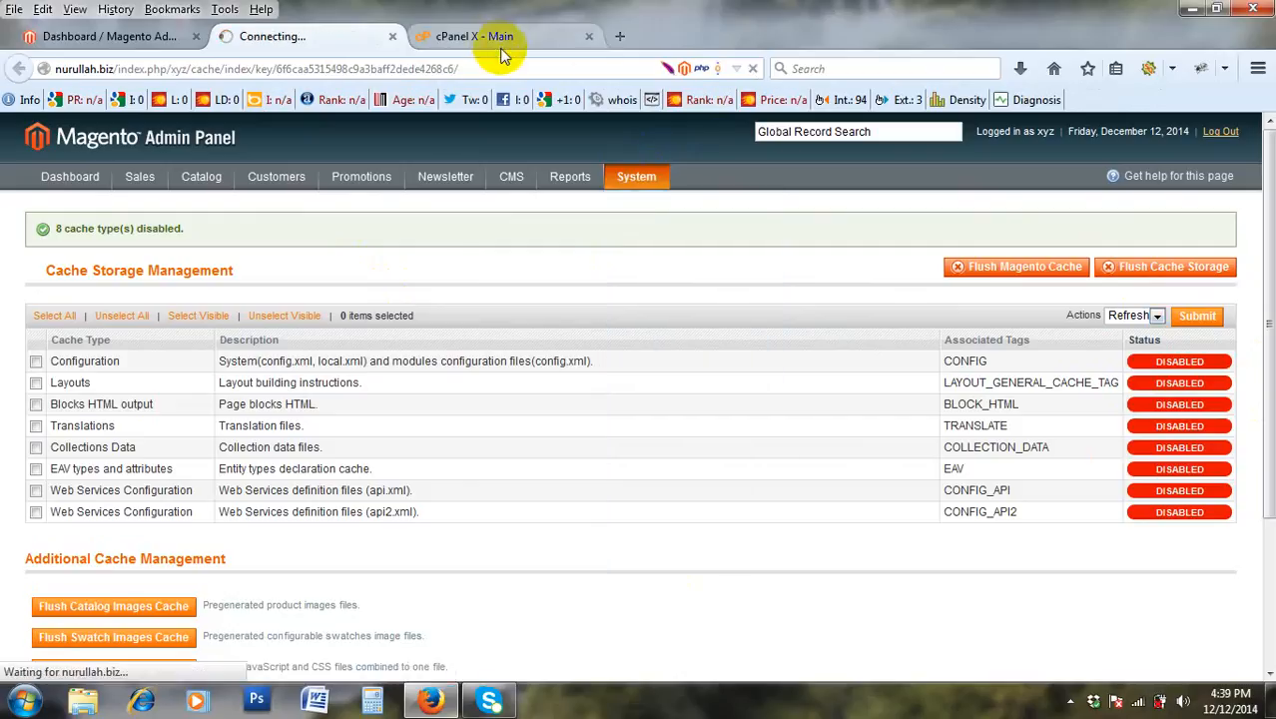
Close the cPanel tab and load the copied nurullah.biz home page in a new tab.
left_click(571, 39)
left_click(588, 37)
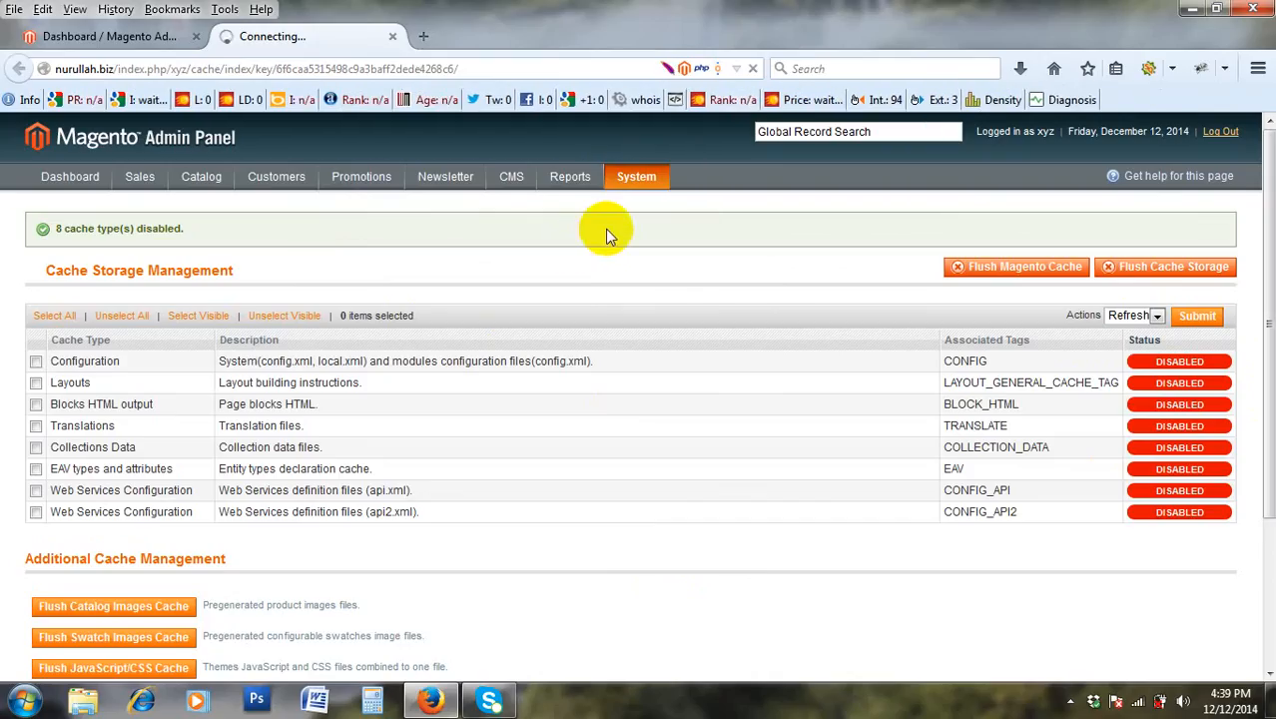
left_click(140, 36)
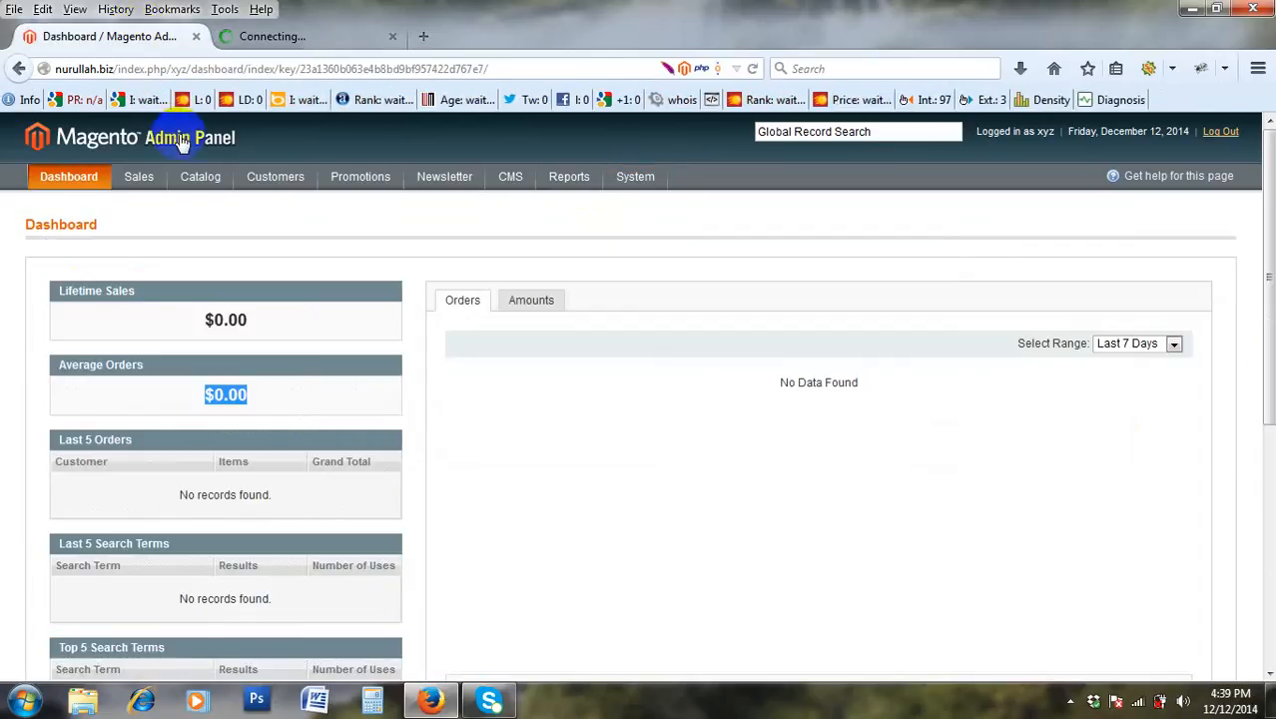
left_click_drag(118, 69, 12, 86)
key("ctrl+c")
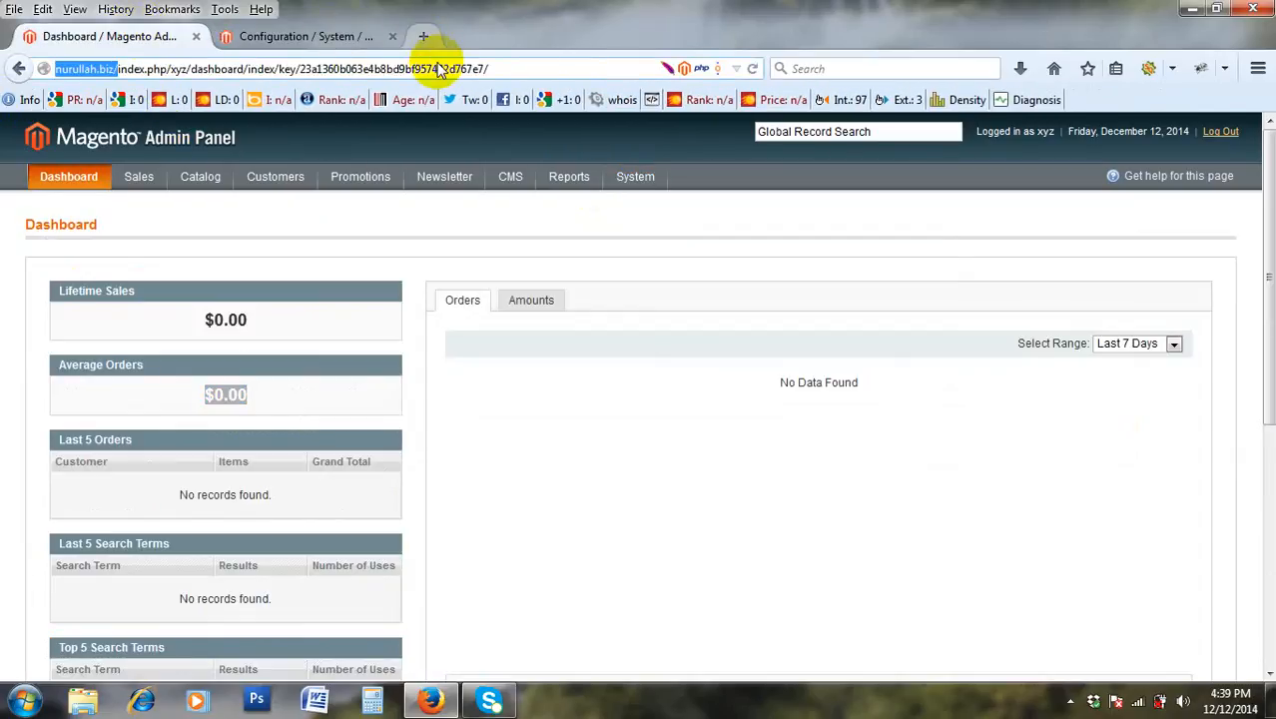
left_click(423, 36)
key("ctrl+v")
key("Return")
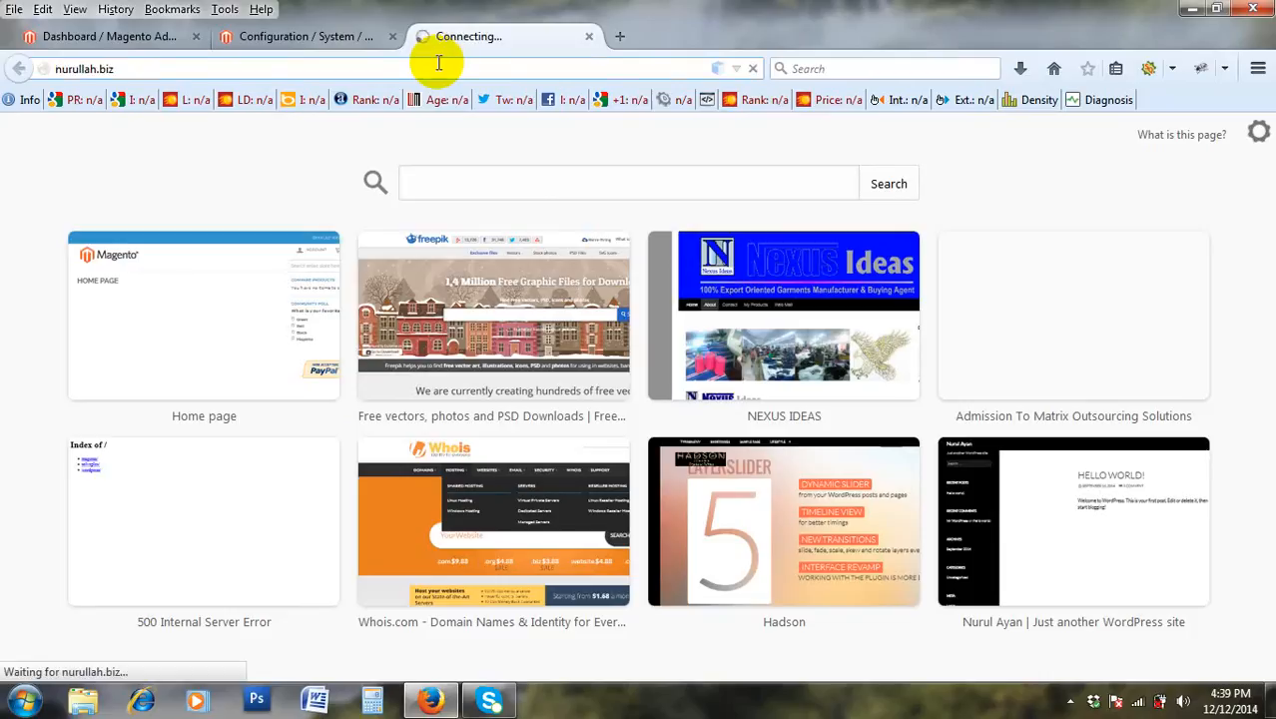
Back in the Magento configuration page, reopen System > Configuration.
left_click(322, 37)
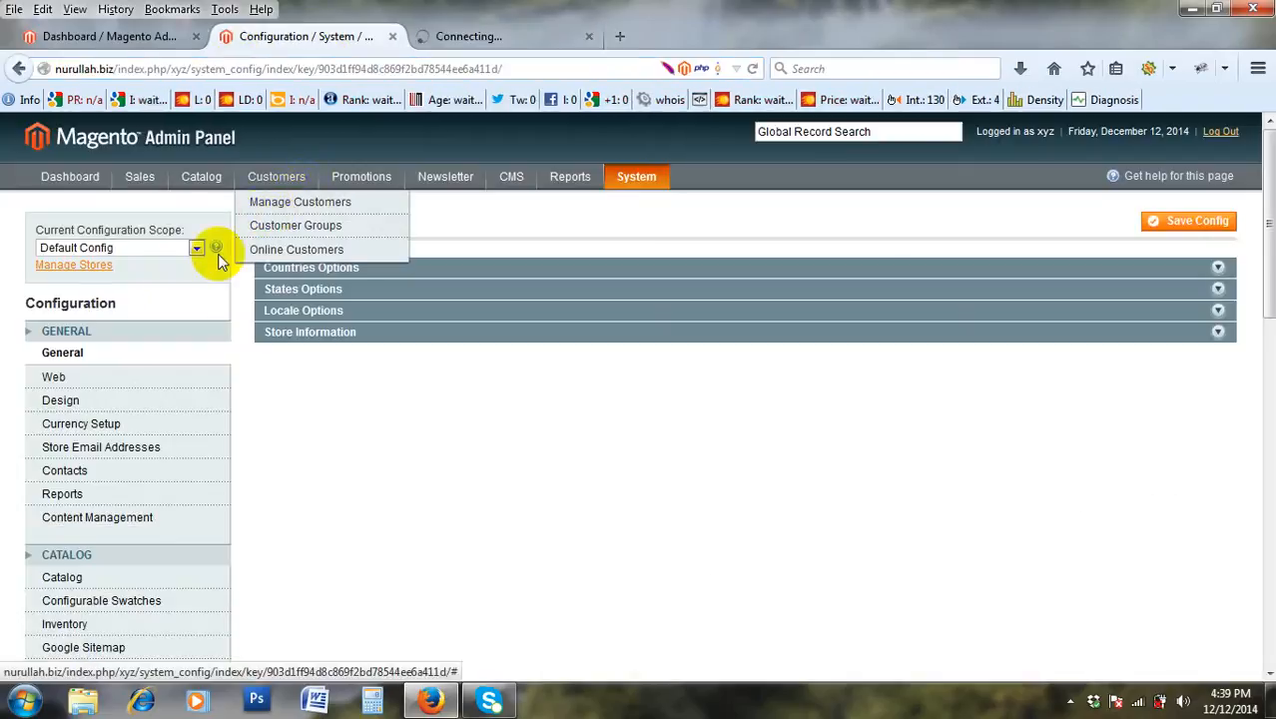
scroll(191, 310, "down", 10)
scroll(191, 312, "up", 6)
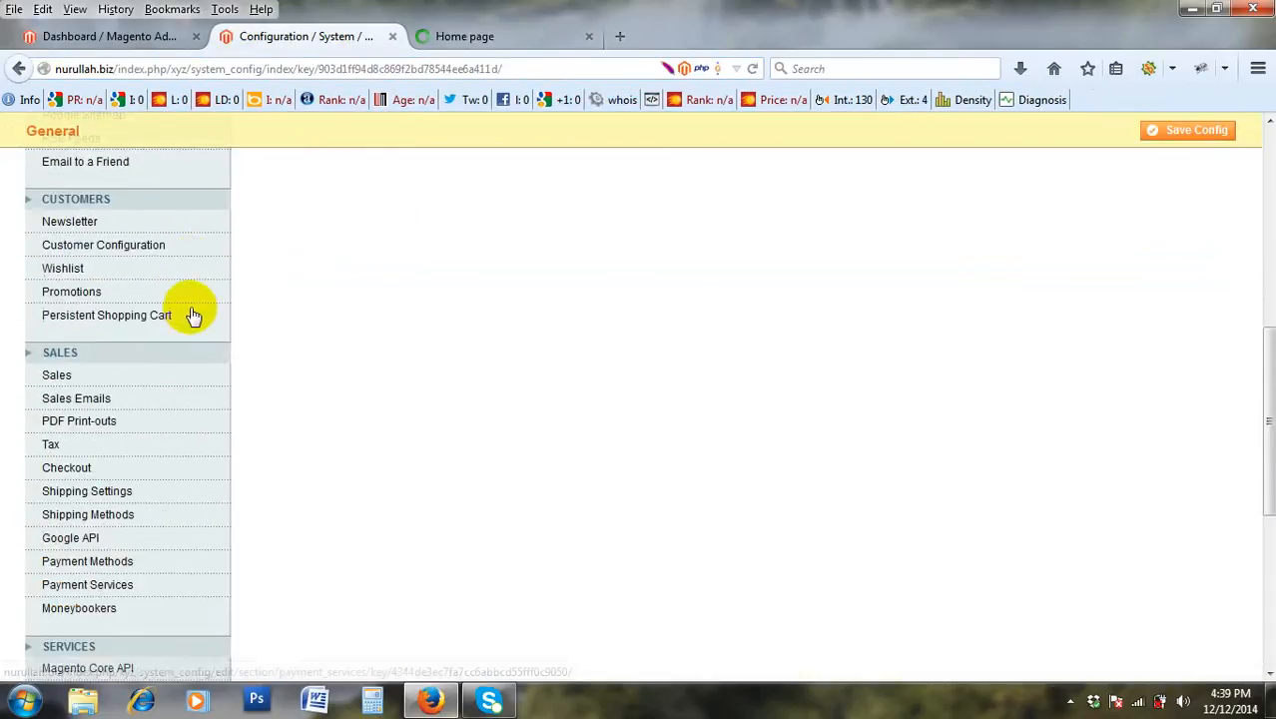
scroll(177, 306, "up", 5)
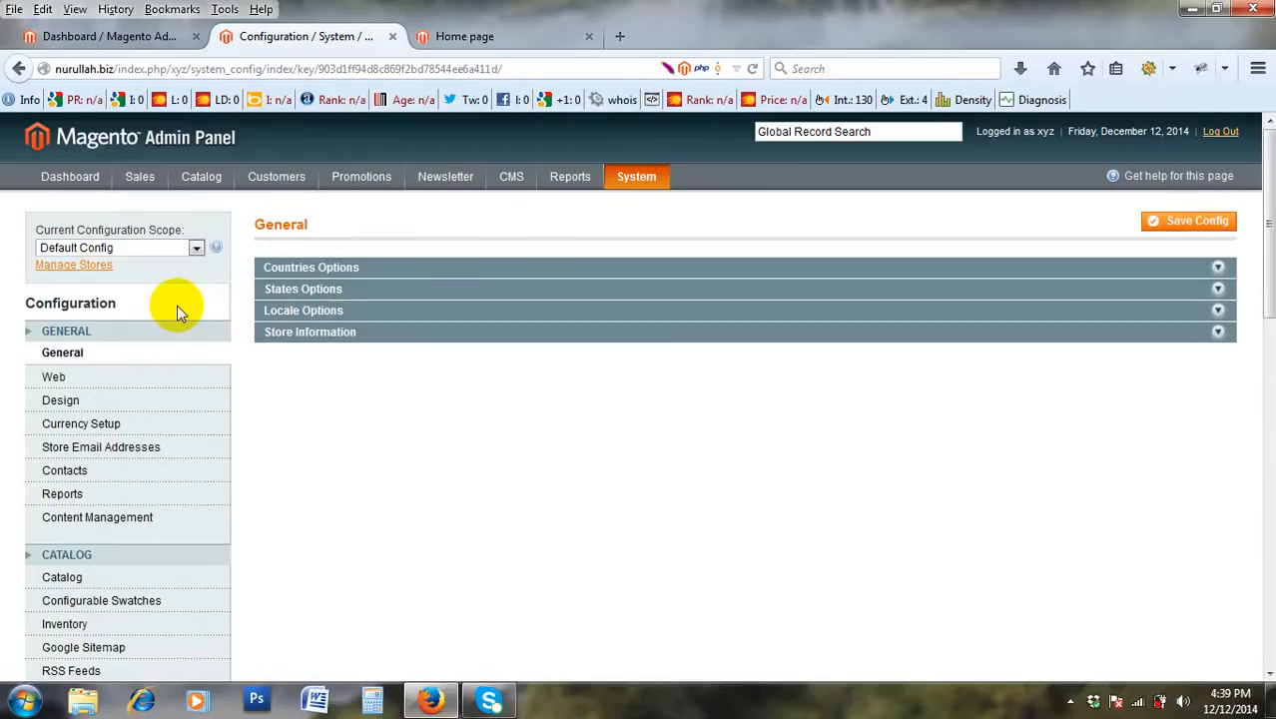
scroll(177, 305, "down", 4)
scroll(158, 324, "down", 6)
scroll(154, 330, "up", 10)
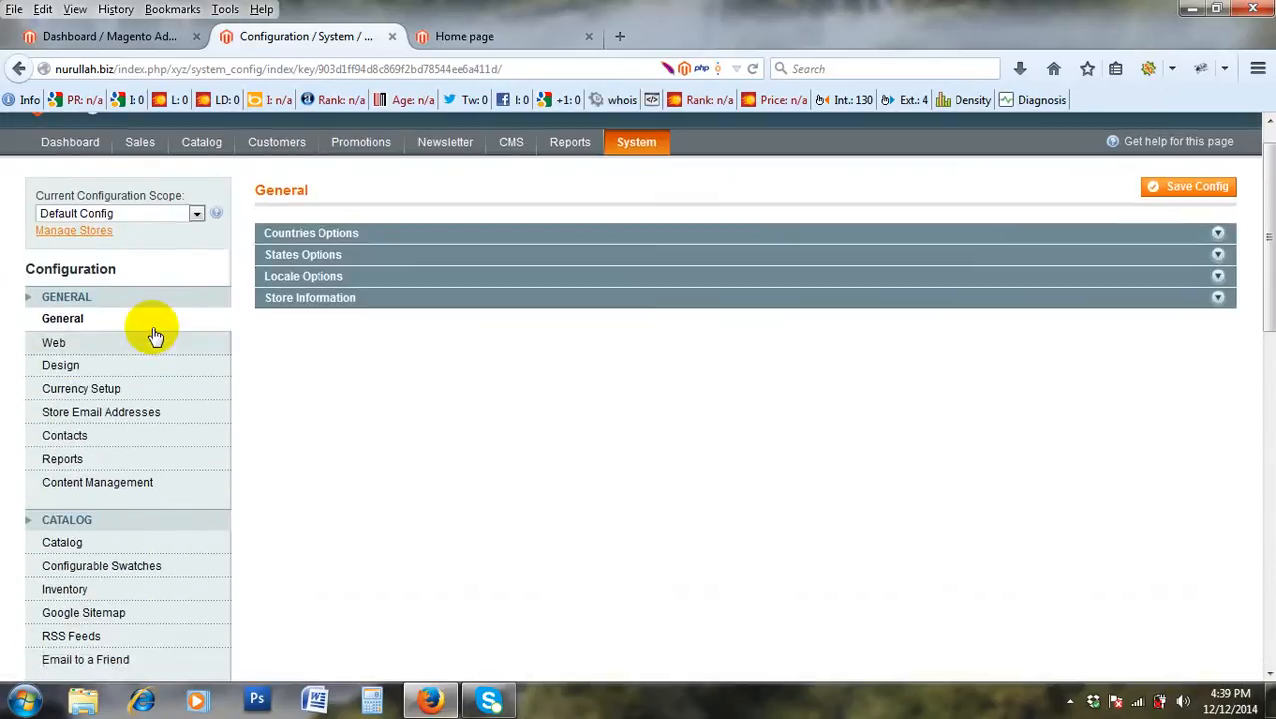
scroll(219, 422, "down", 8)
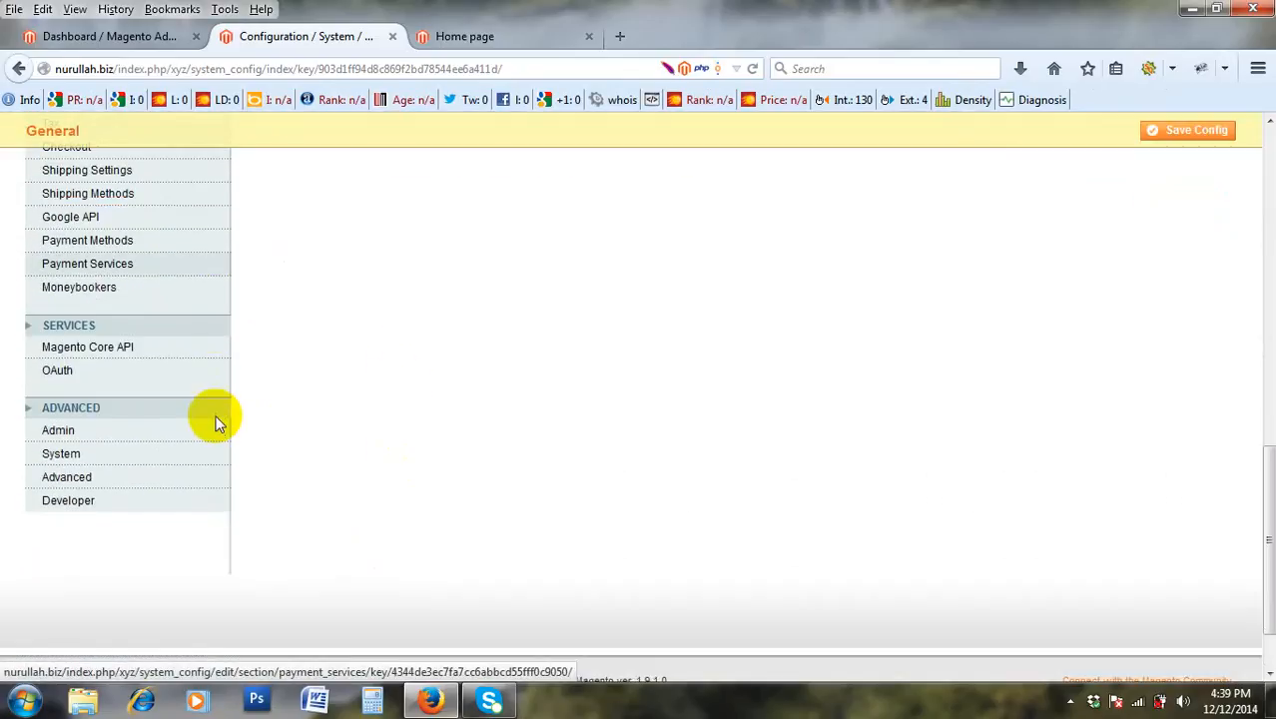
scroll(216, 423, "up", 10)
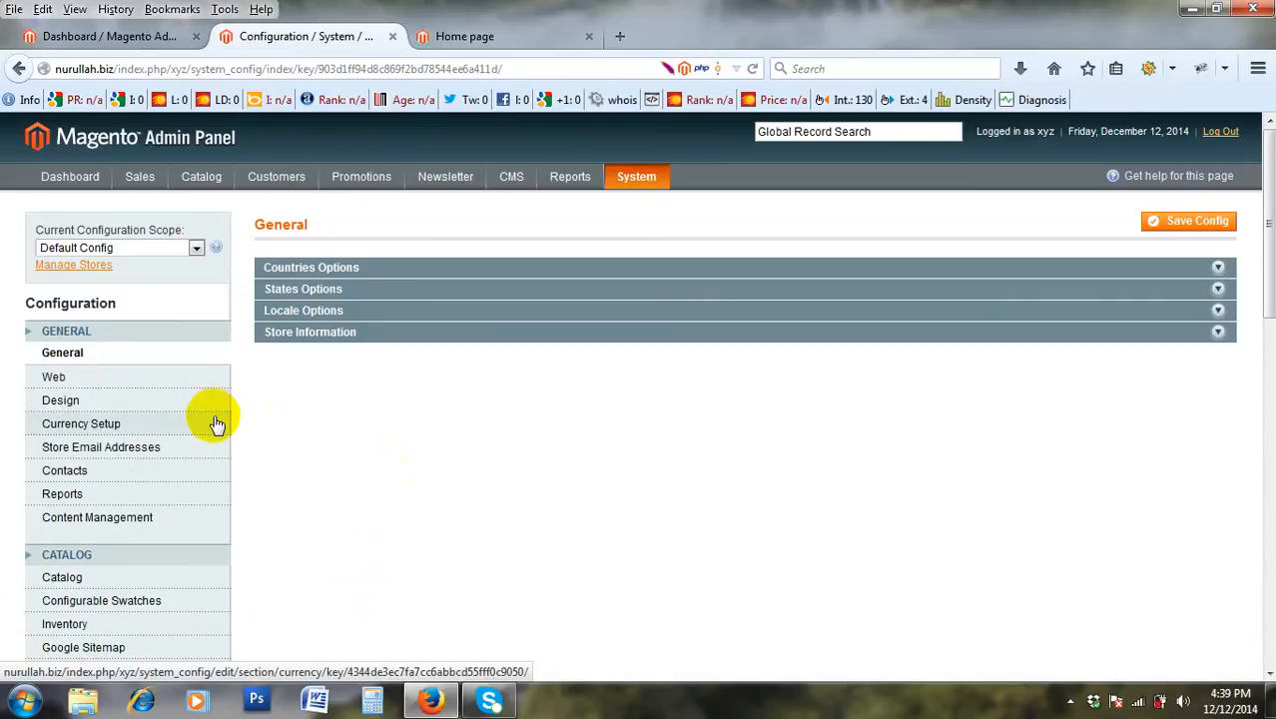
scroll(190, 430, "down", 4)
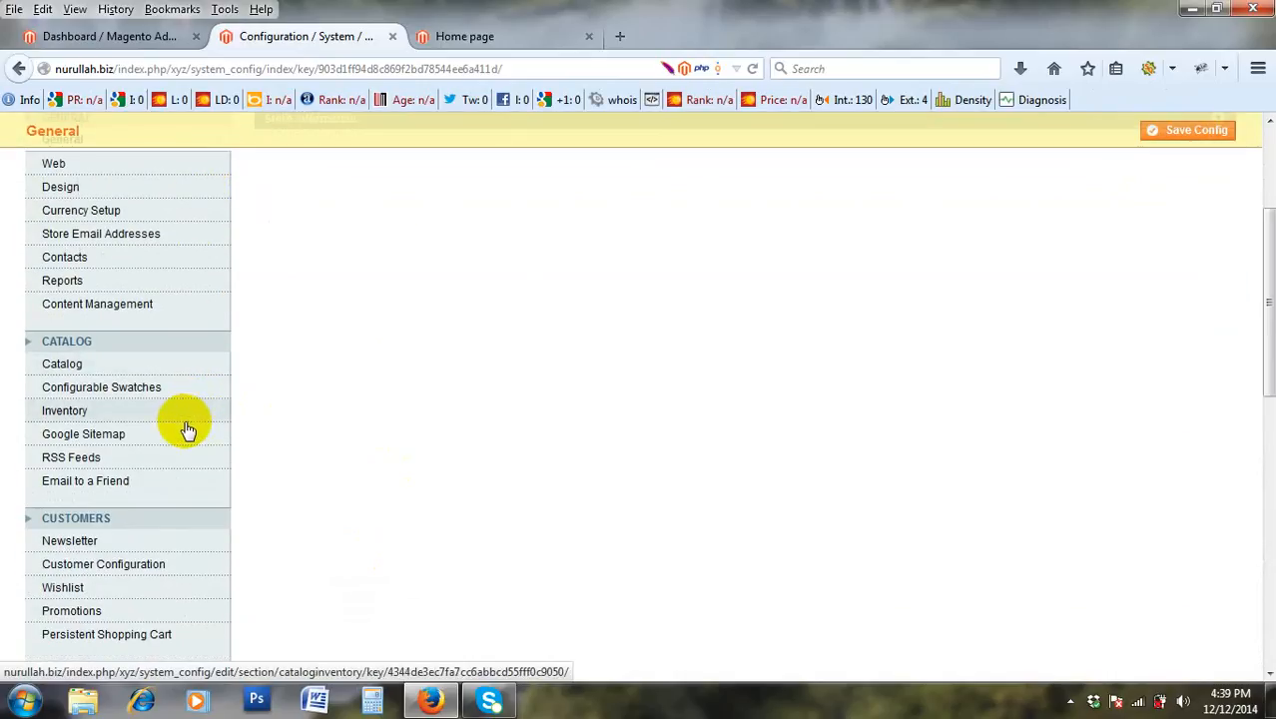
scroll(189, 429, "up", 4)
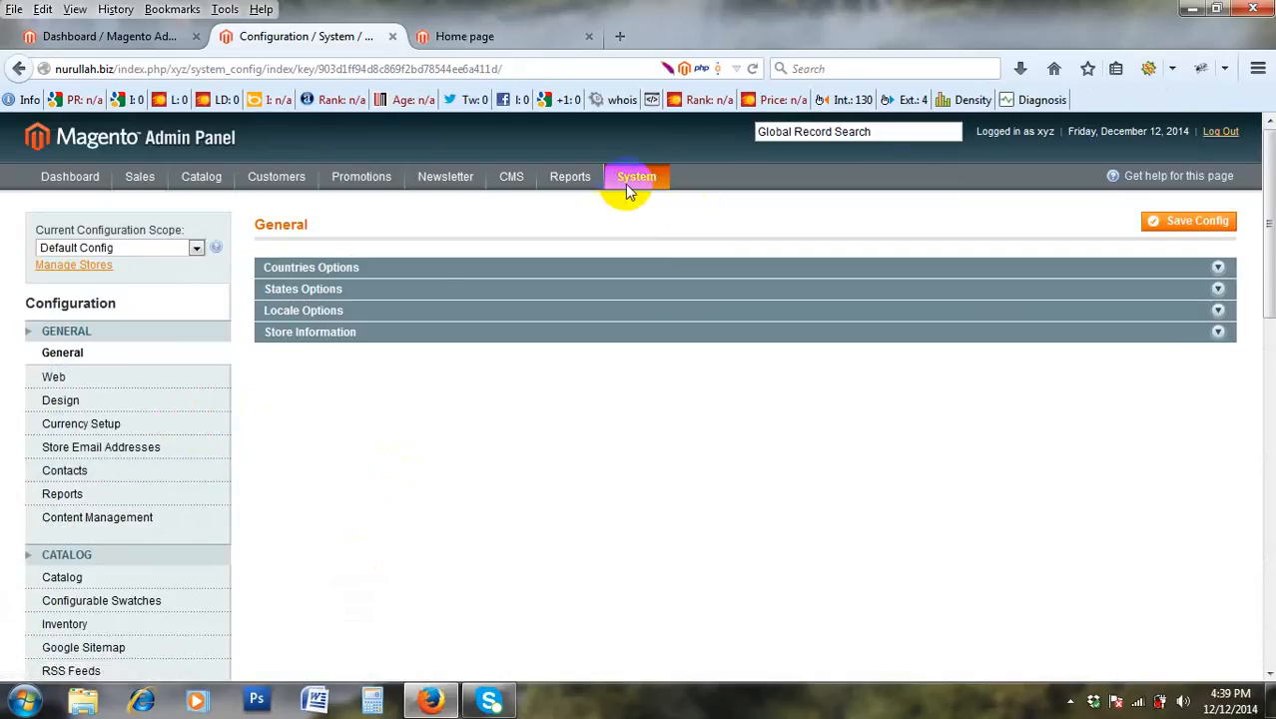
mouse_move(633, 192)
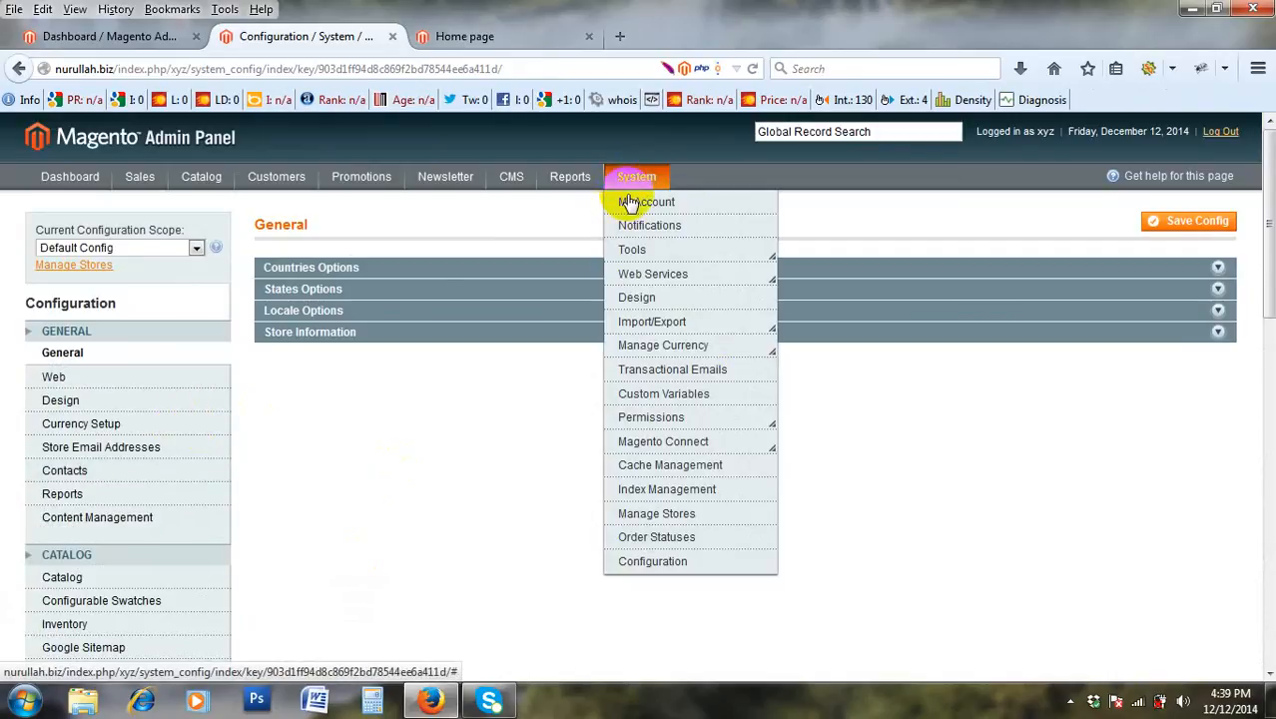
left_click(656, 563)
left_click(476, 34)
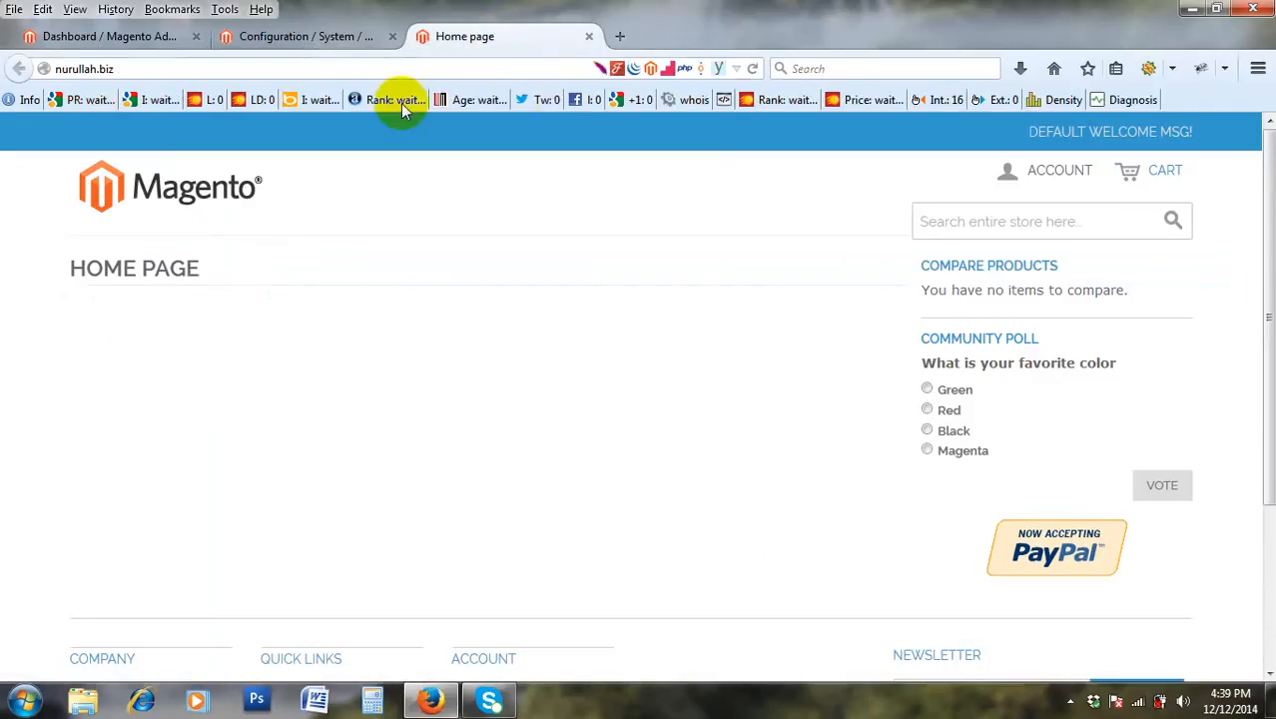
left_click(327, 36)
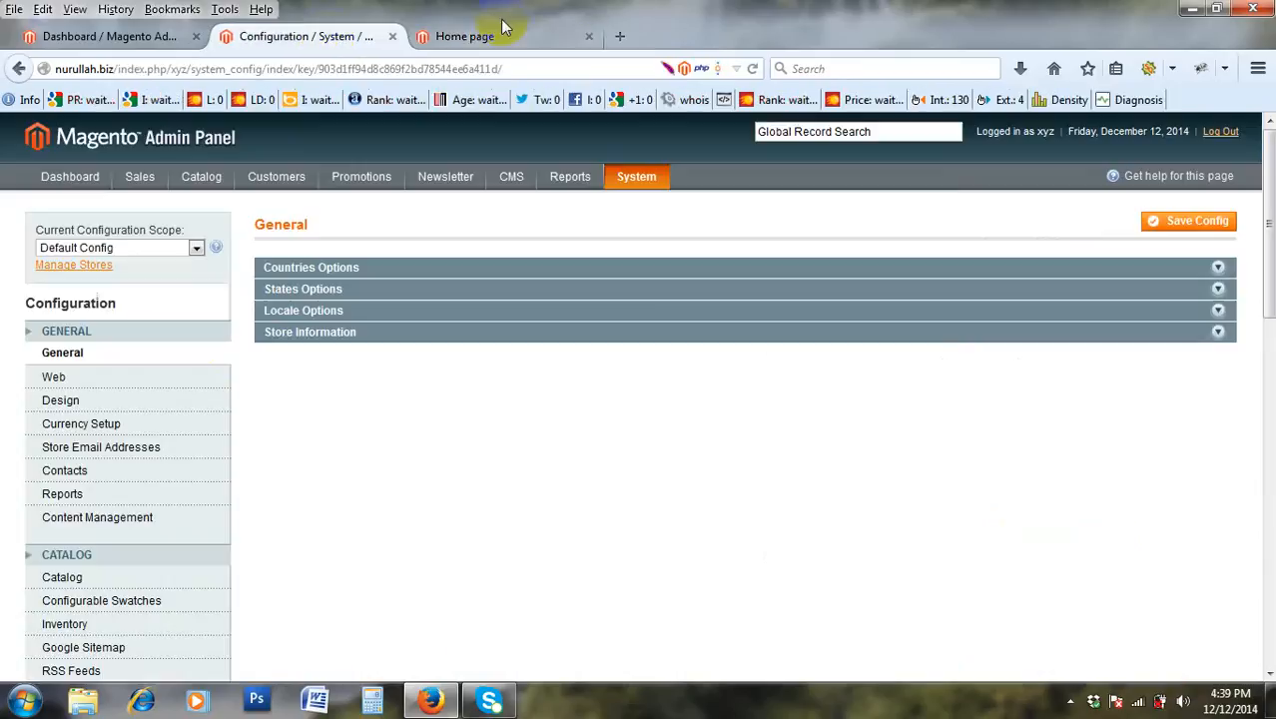
left_click(112, 352)
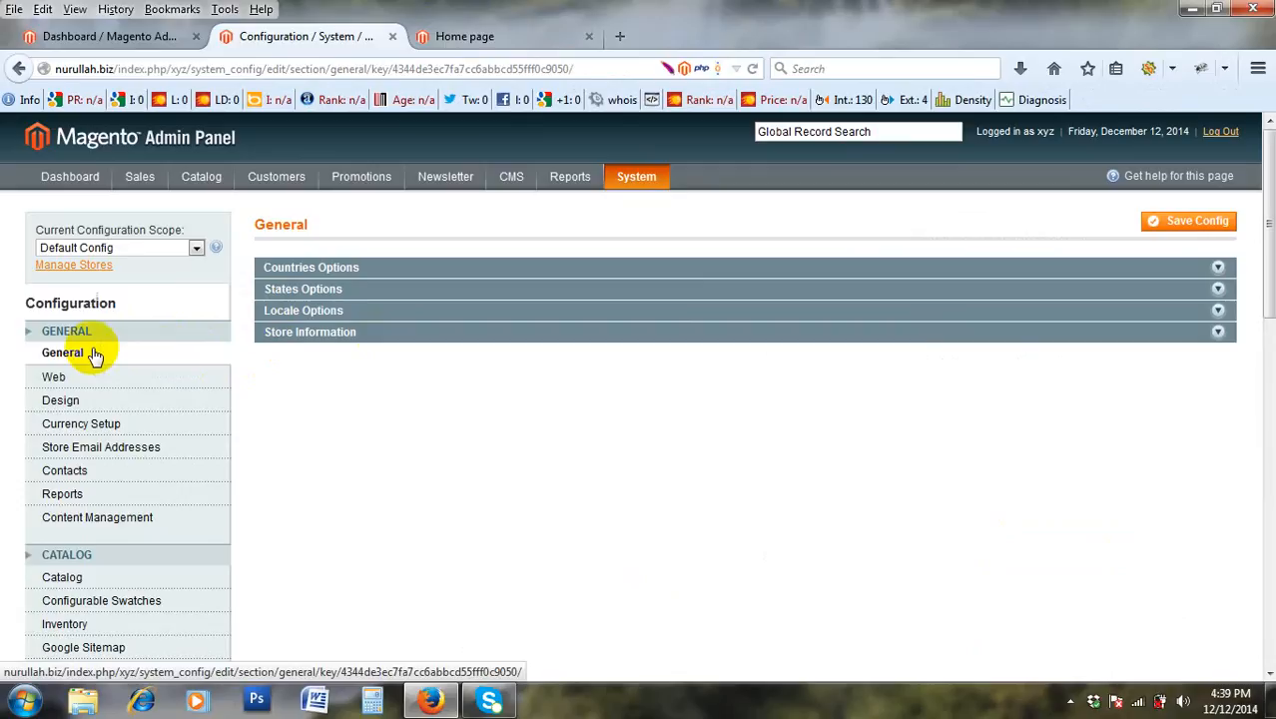
Expand the Countries Options, States Options, Locale Options and Store Information sections.
left_click(502, 271)
scroll(528, 347, "down", 5)
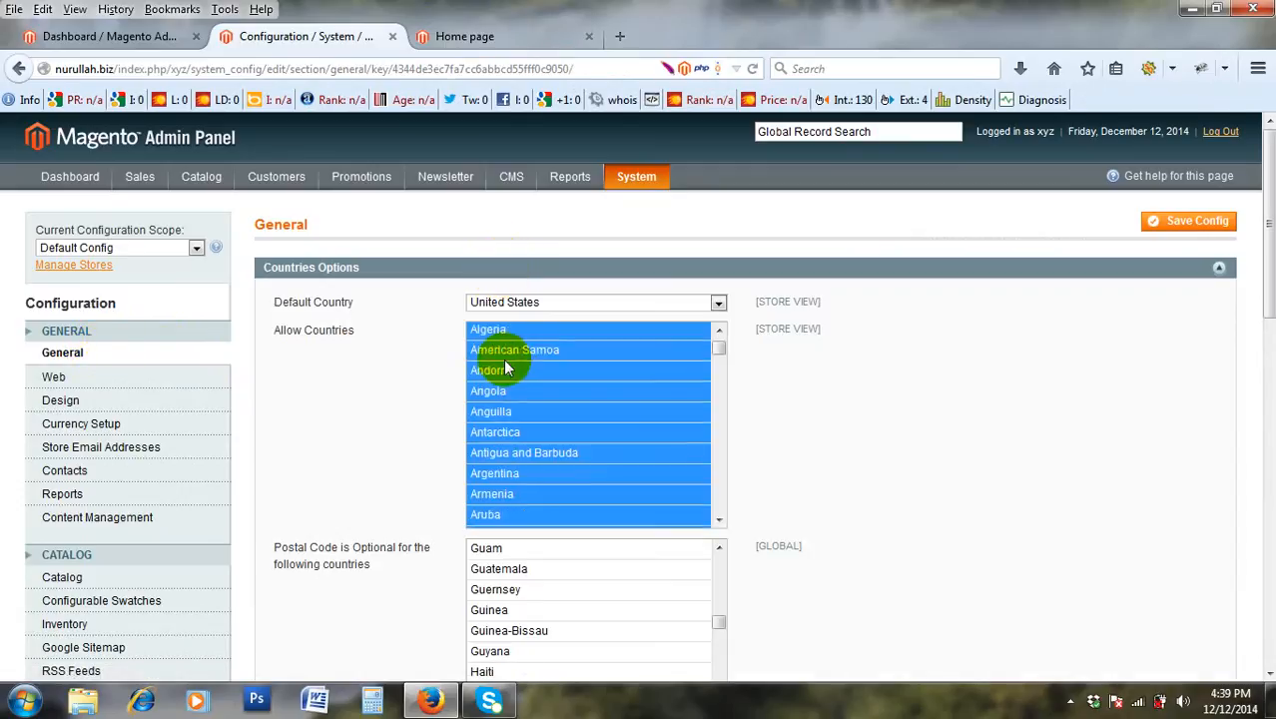
scroll(448, 357, "down", 4)
scroll(627, 375, "down", 1)
scroll(455, 485, "down", 3)
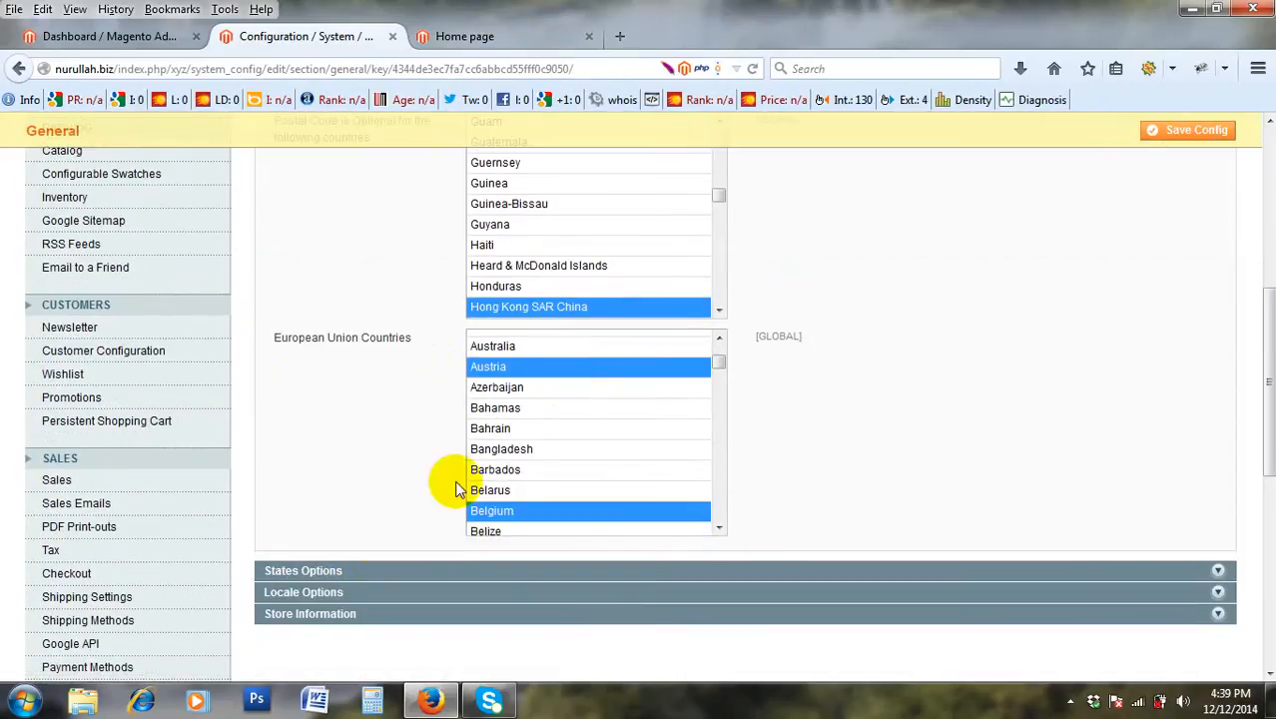
left_click(384, 570)
scroll(375, 462, "down", 5)
left_click(370, 357)
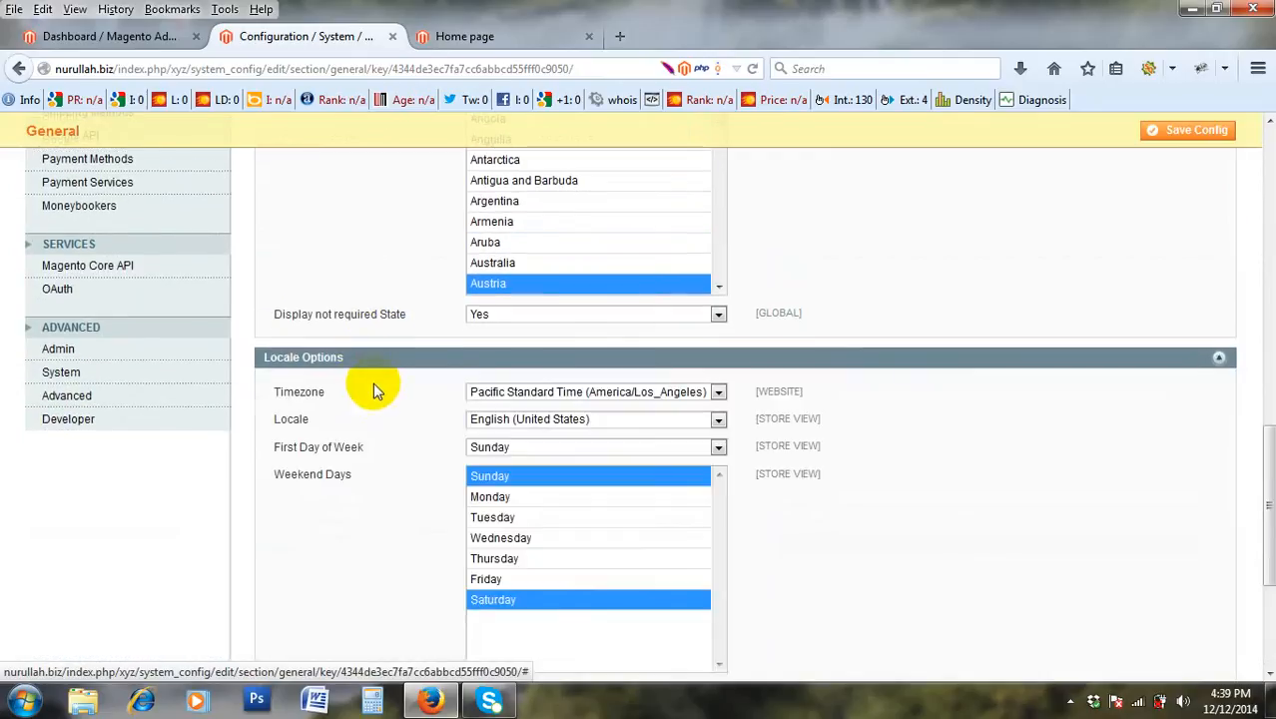
scroll(374, 387, "down", 3)
left_click(366, 462)
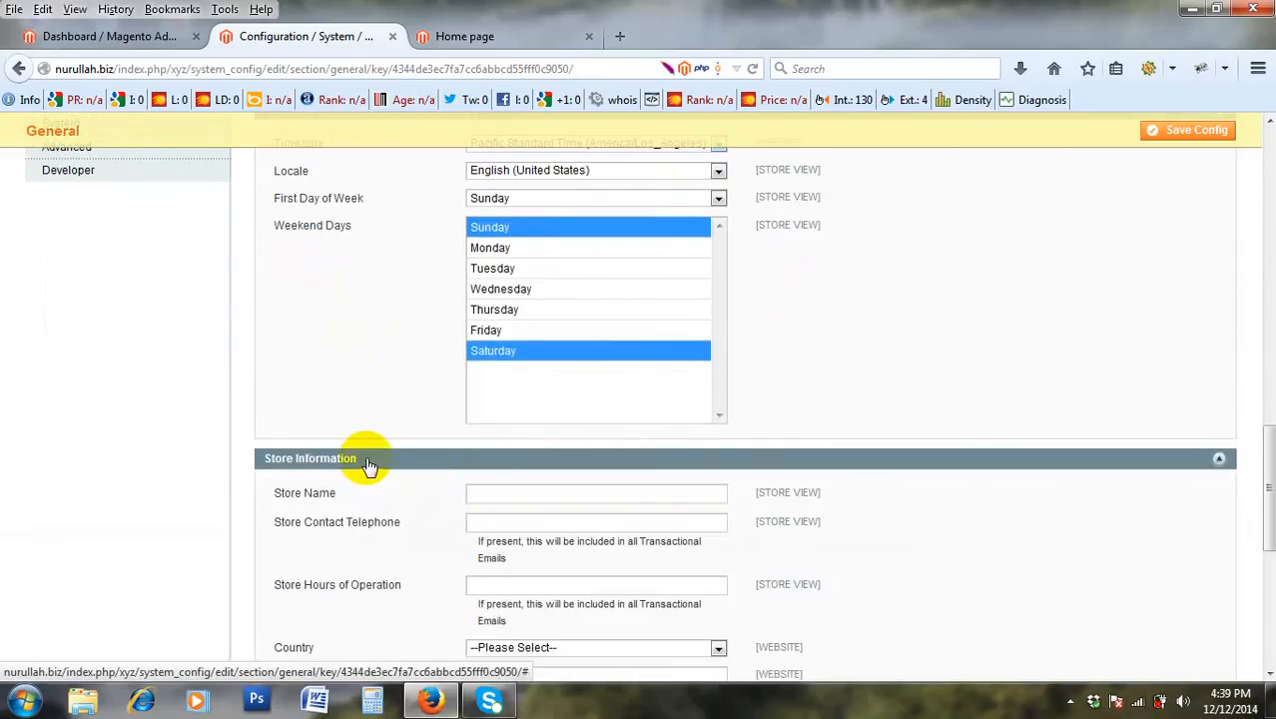
scroll(586, 464, "up", 15)
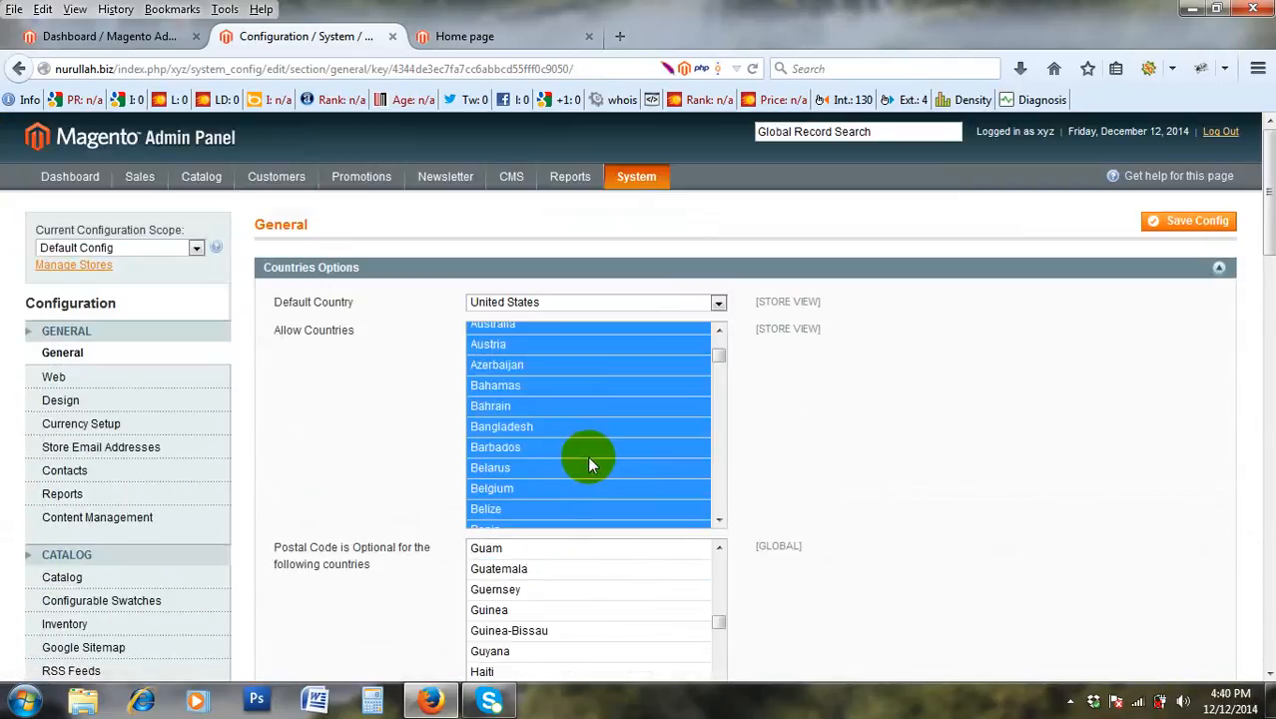
Try single picks in Allow Countries (Angola, American Samoa, Bangladesh, Bahrain), ending on Afghanistan.
scroll(664, 346, "up", 2)
scroll(654, 330, "up", 3)
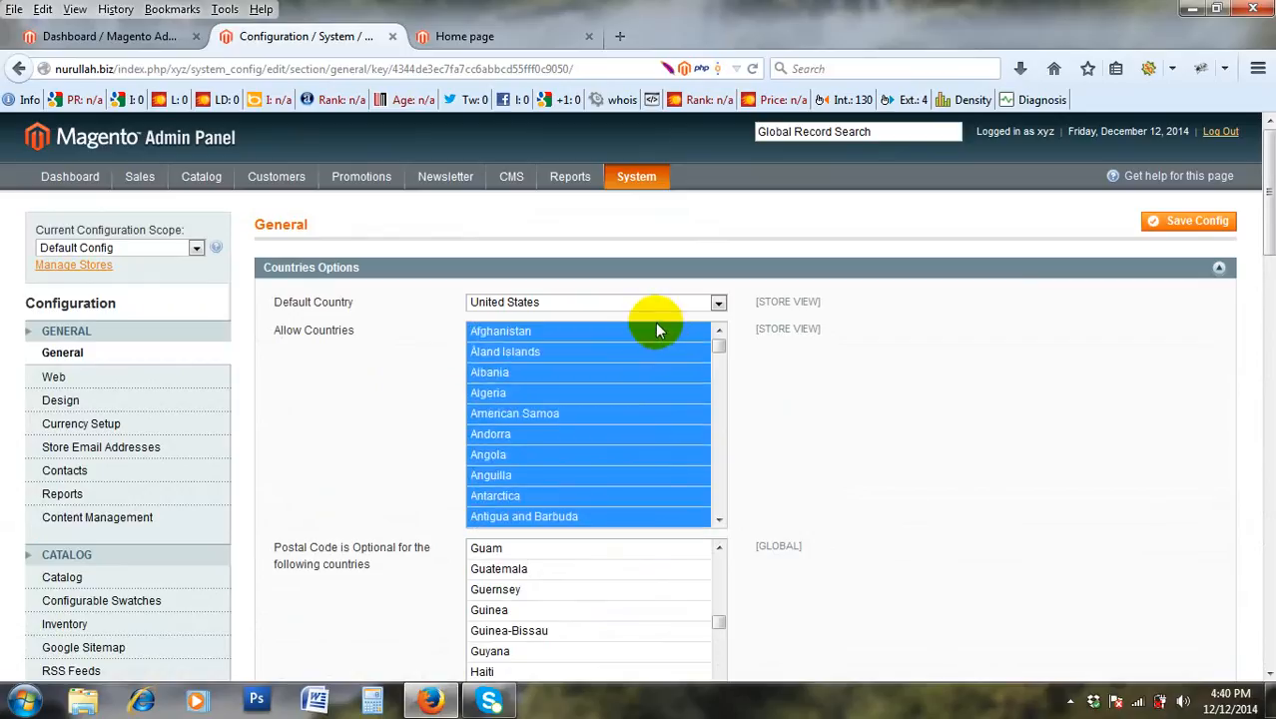
scroll(638, 337, "down", 8)
scroll(635, 355, "down", 8)
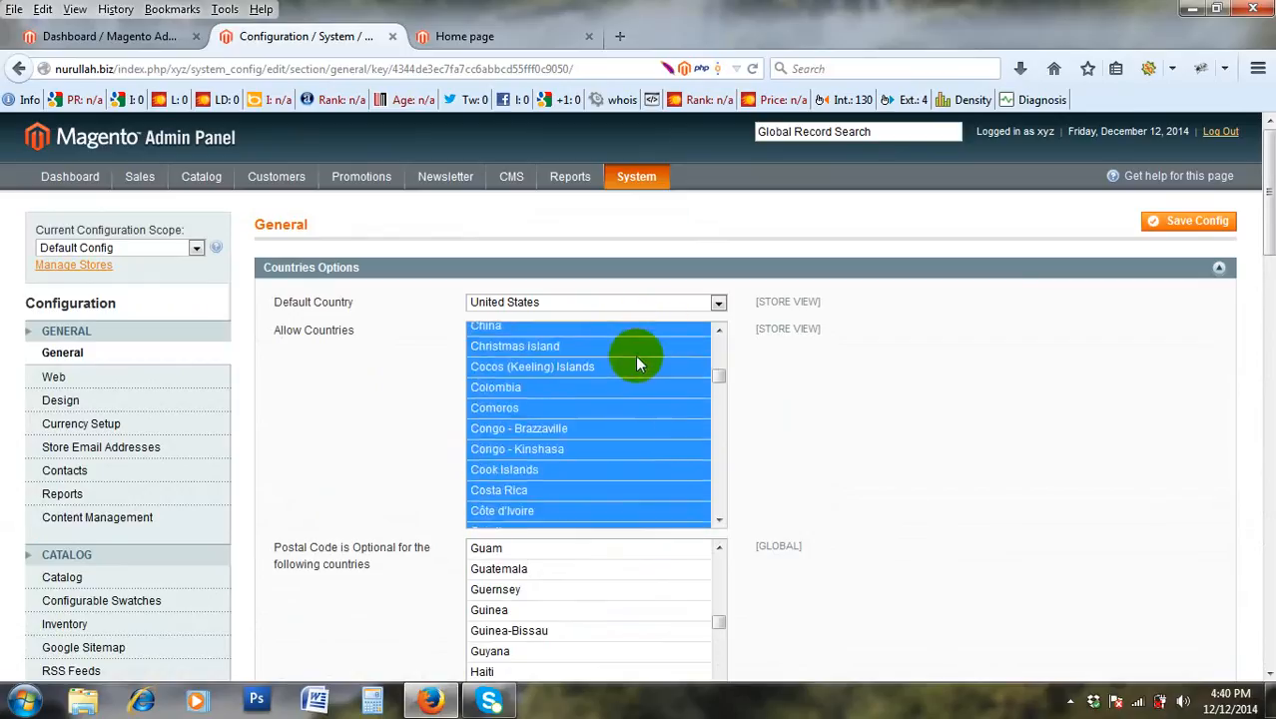
left_click_drag(718, 379, 730, 344)
left_click(726, 342)
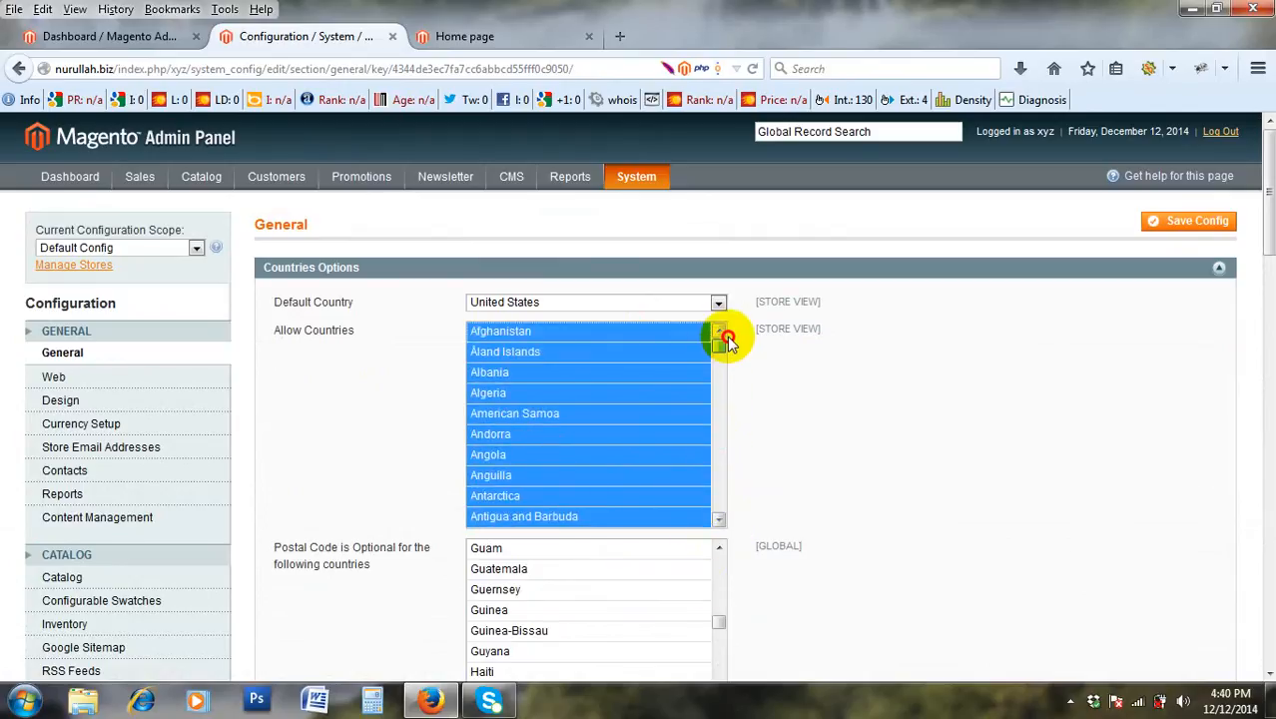
left_click(639, 333)
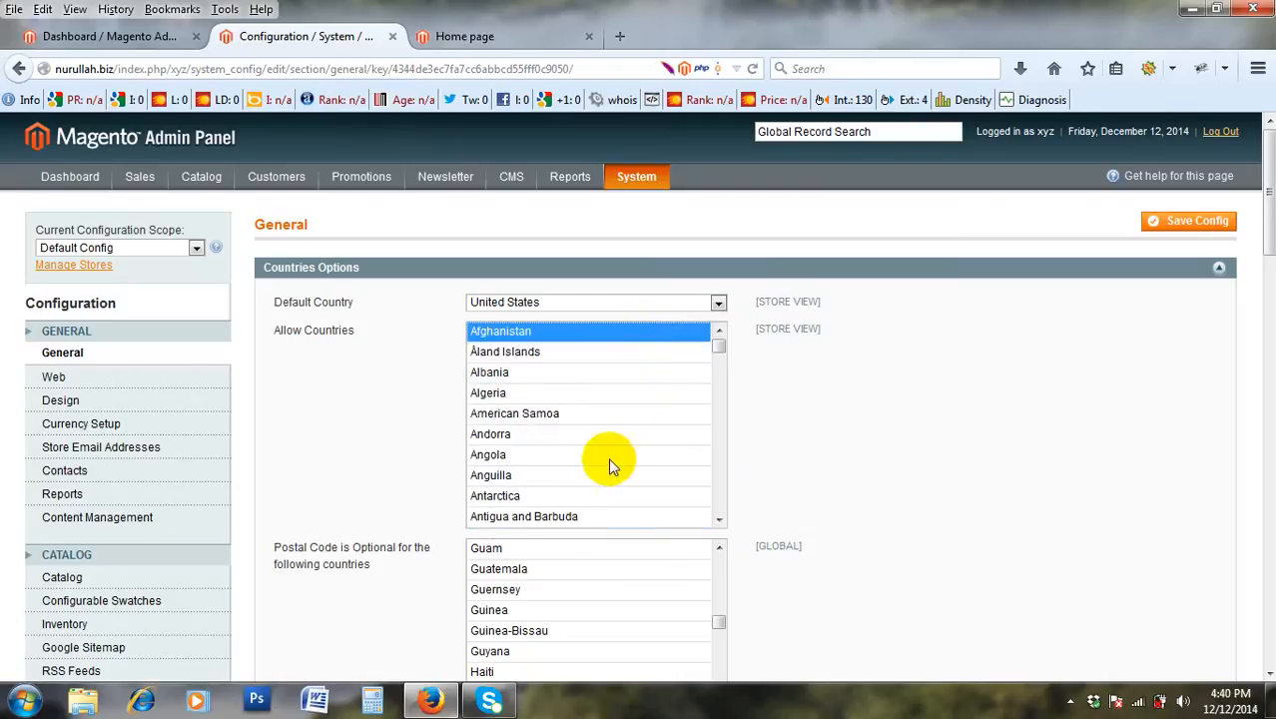
left_click(607, 456)
left_click(609, 415)
scroll(592, 400, "down", 7)
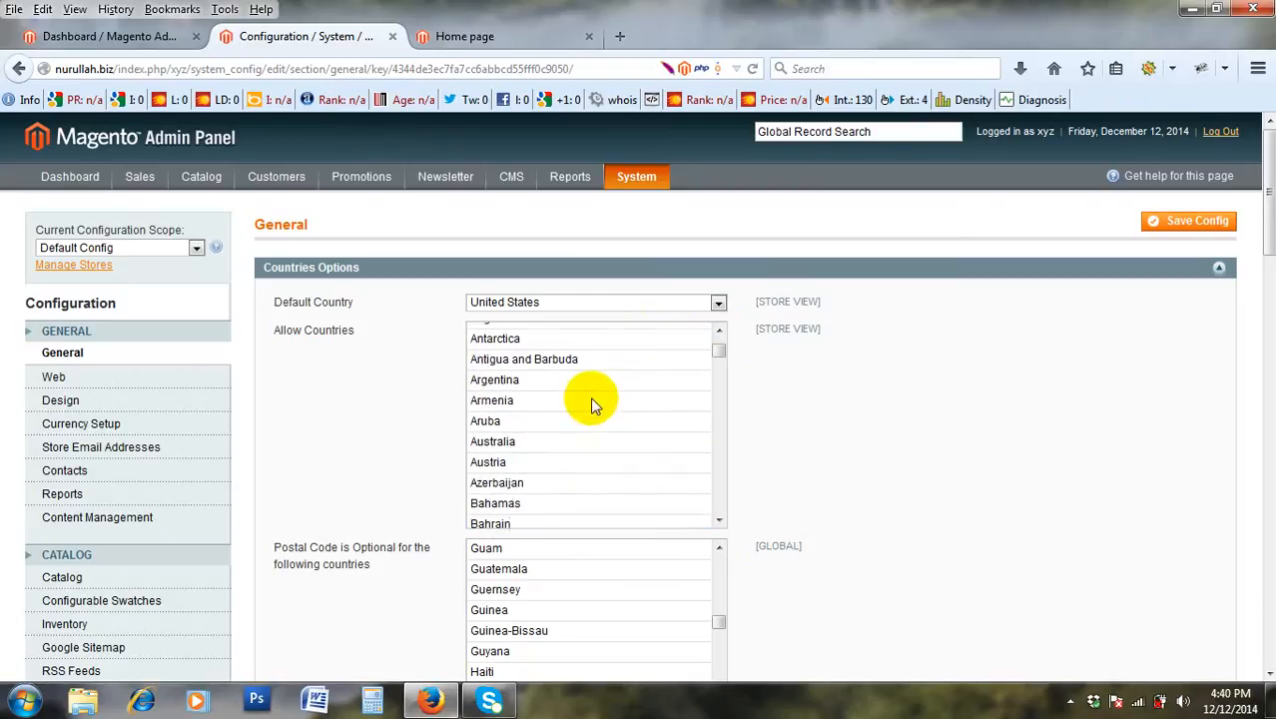
scroll(592, 402, "up", 4)
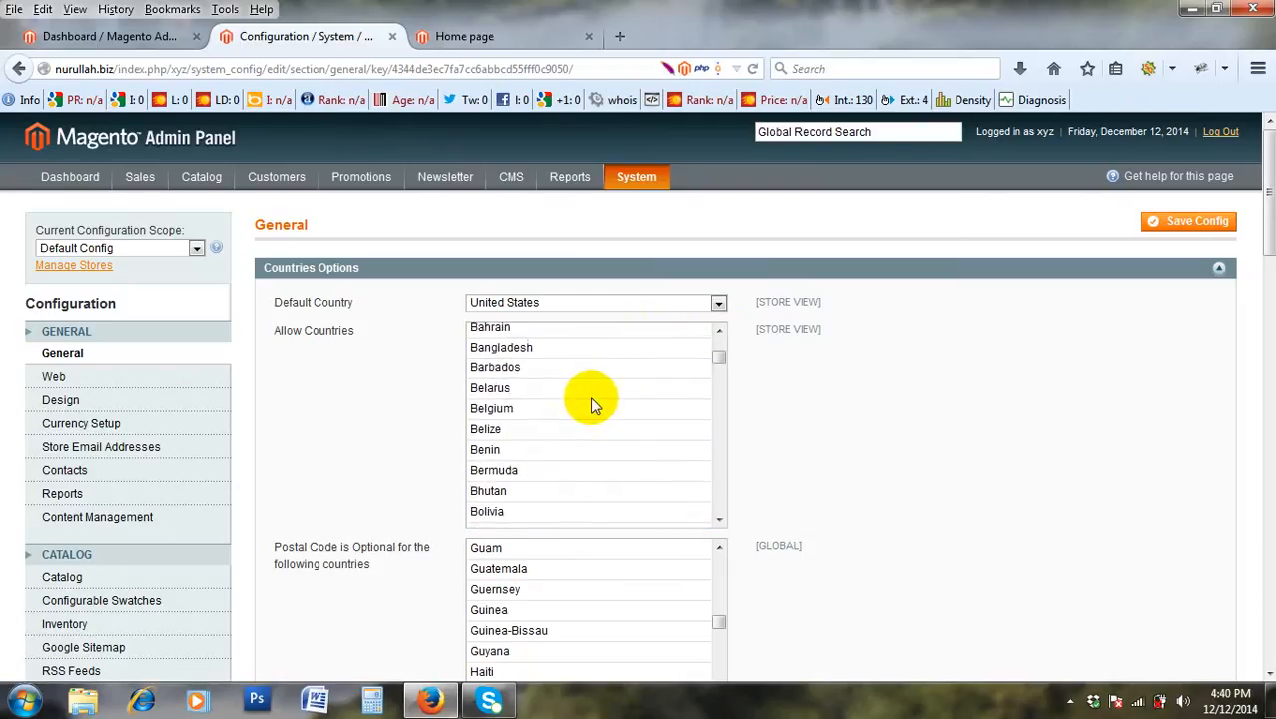
left_click(554, 430)
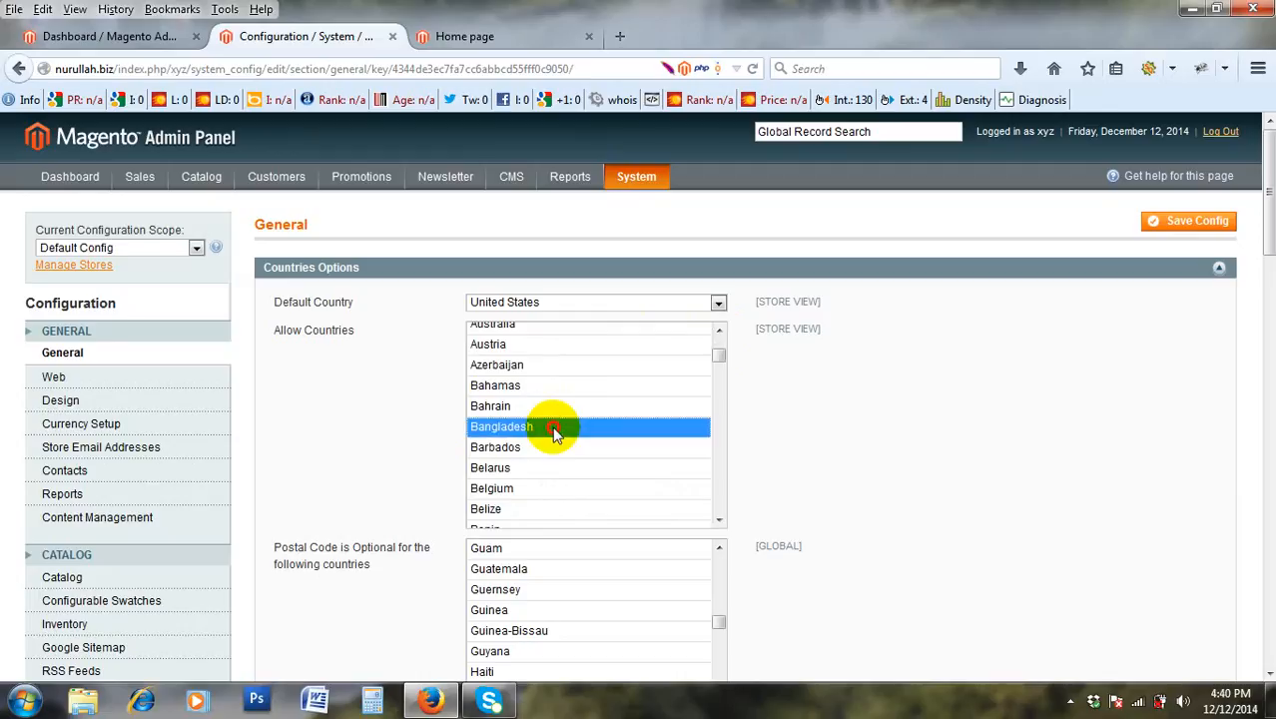
left_click(561, 408)
left_click(559, 447)
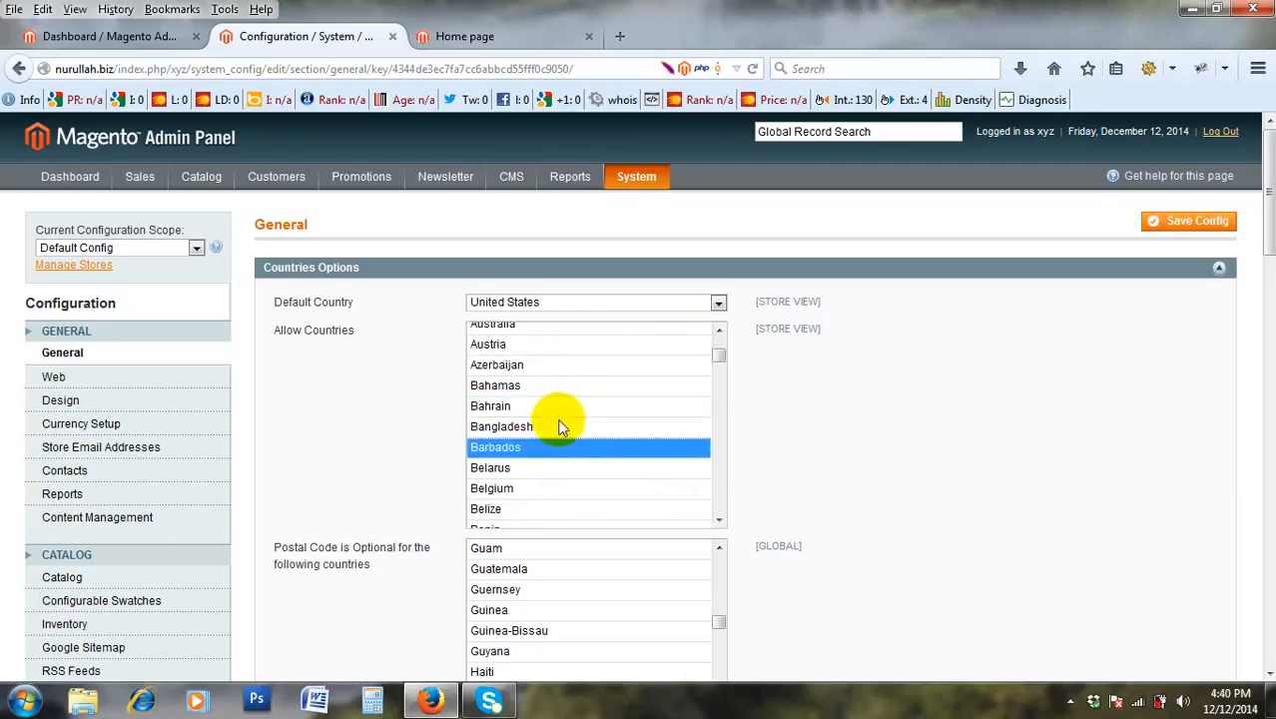
left_click(559, 406)
left_click(556, 430)
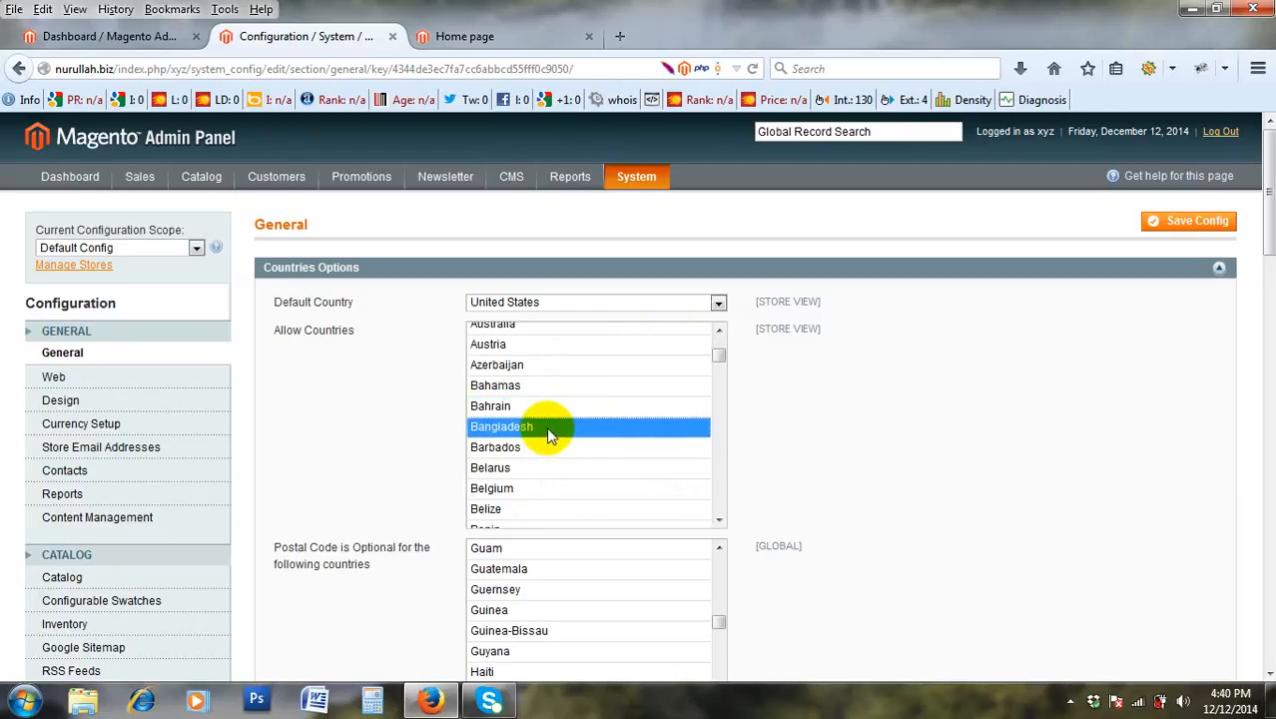
left_click(546, 409)
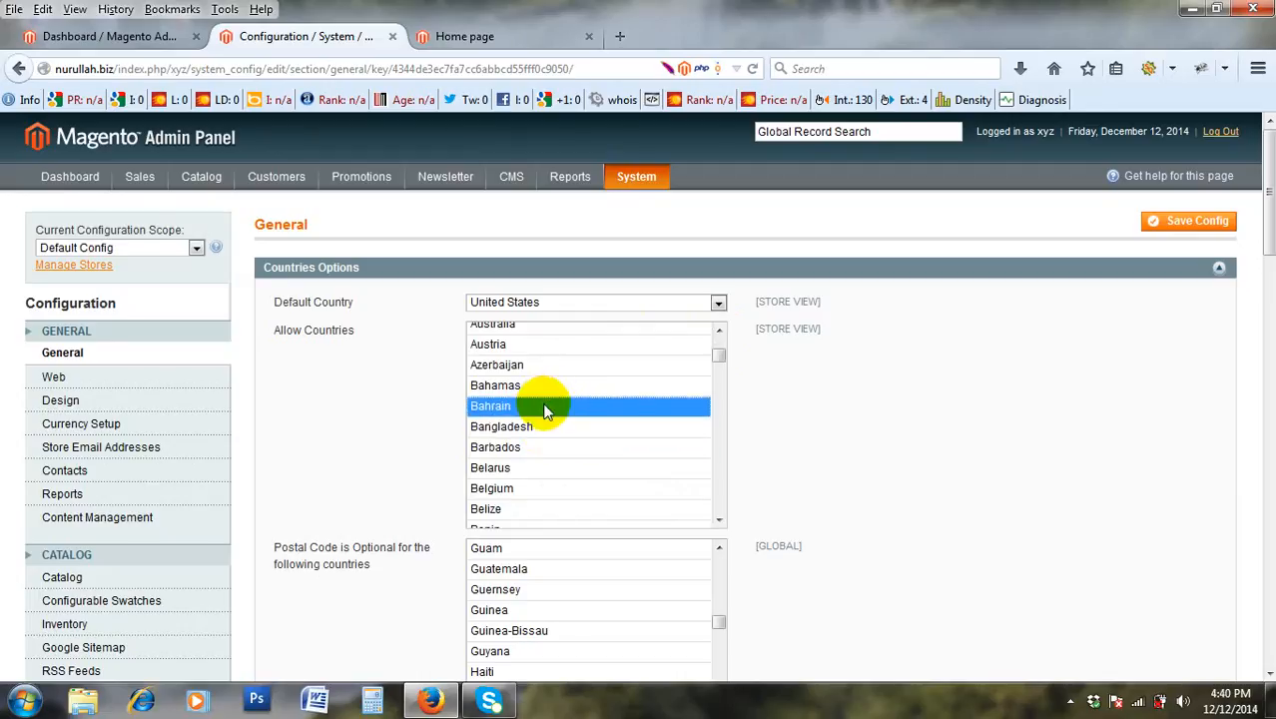
scroll(546, 410, "up", 5)
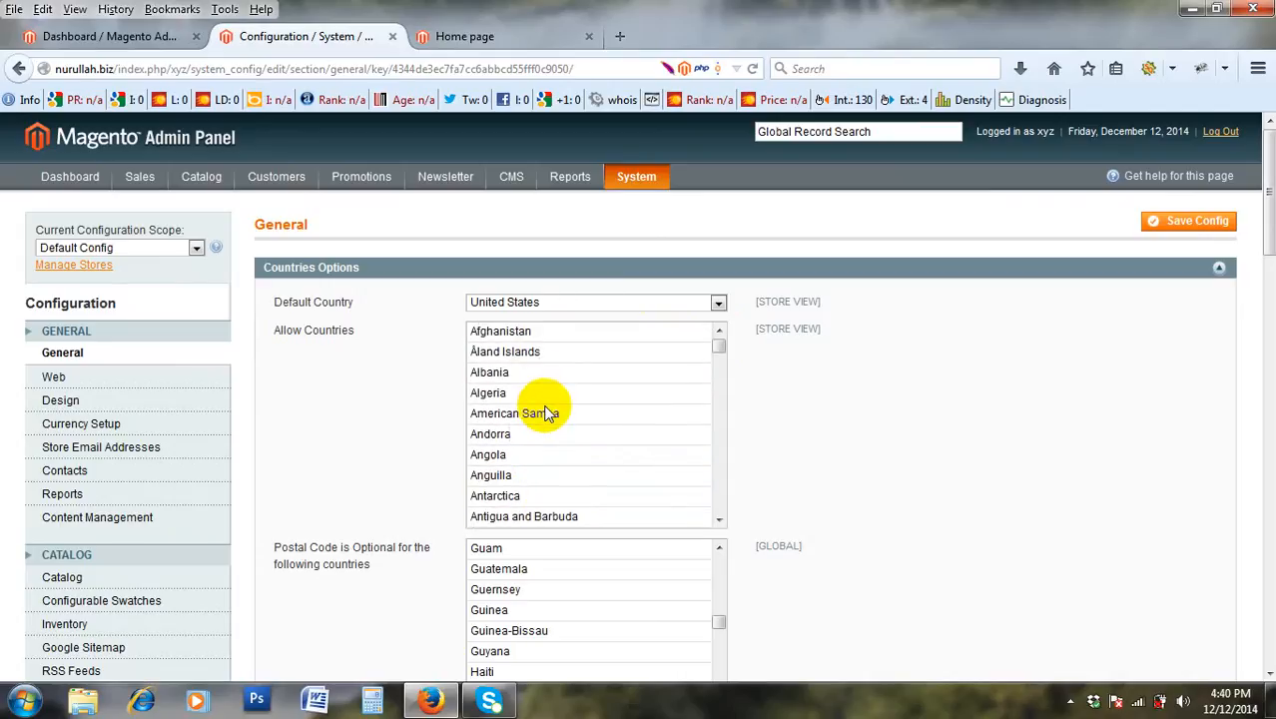
left_click(644, 332)
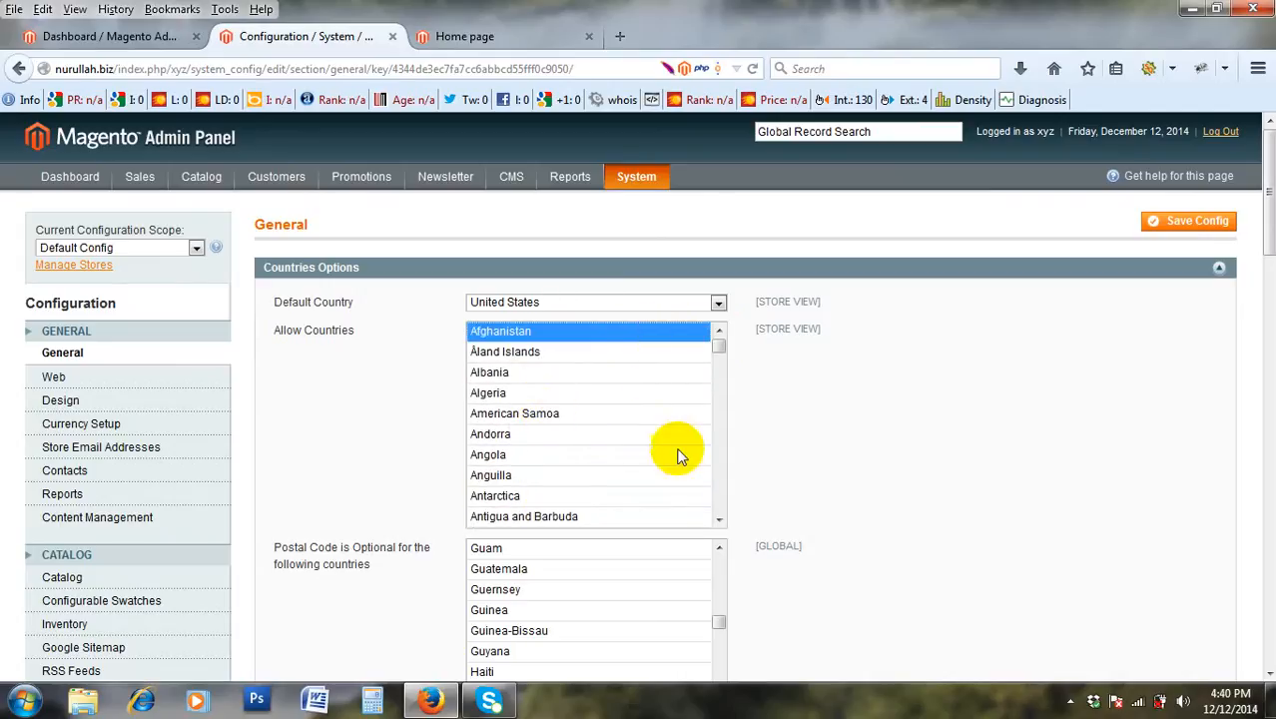
Add Åland Islands through Antarctica to Allow Countries, test selecting all, then reset to Afghanistan.
left_click(589, 352, "ctrl")
left_click(589, 372, "ctrl")
left_click(588, 393, "ctrl")
left_click(586, 433, "ctrl")
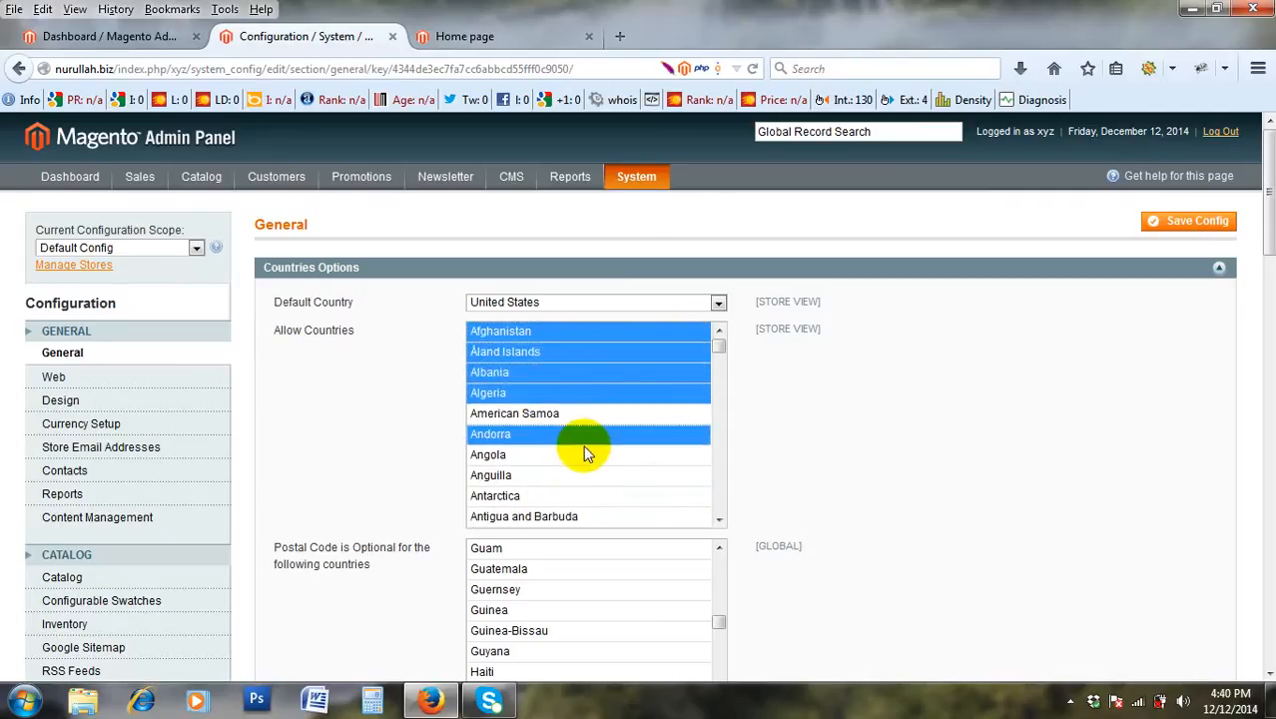
left_click(588, 476, "ctrl")
left_click(586, 496, "ctrl")
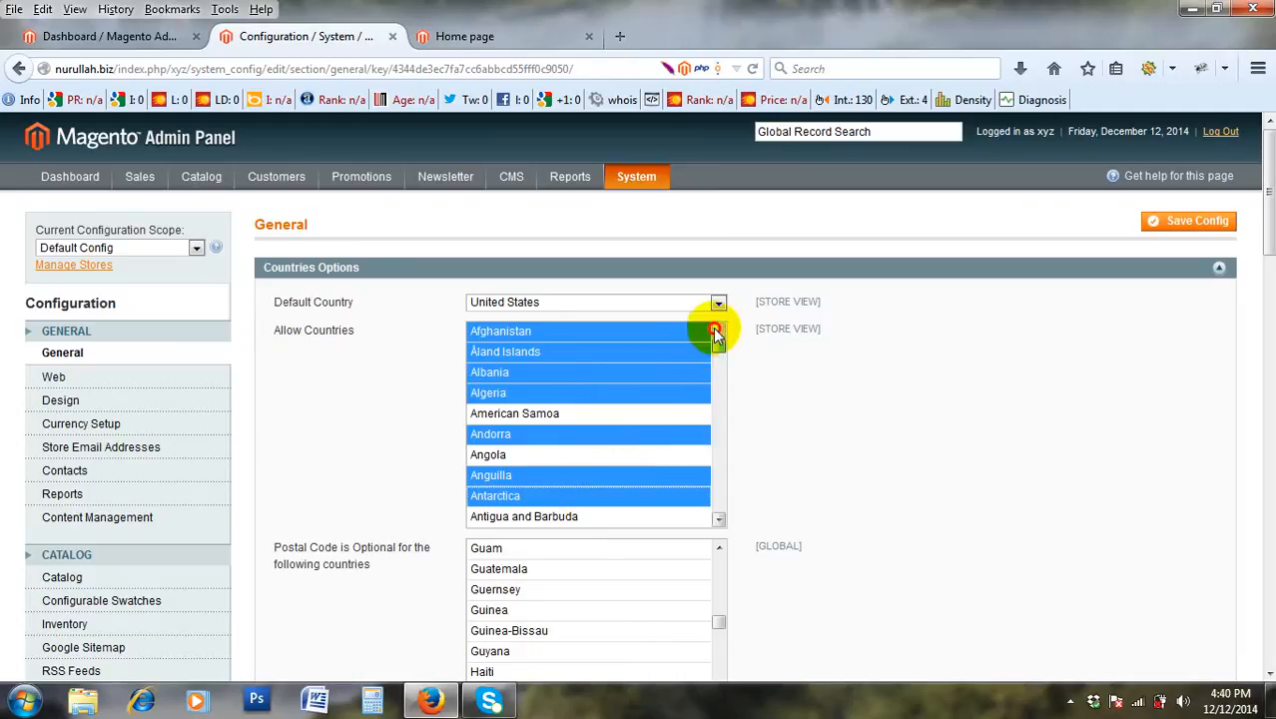
left_click(641, 337)
left_click_drag(720, 337, 734, 552)
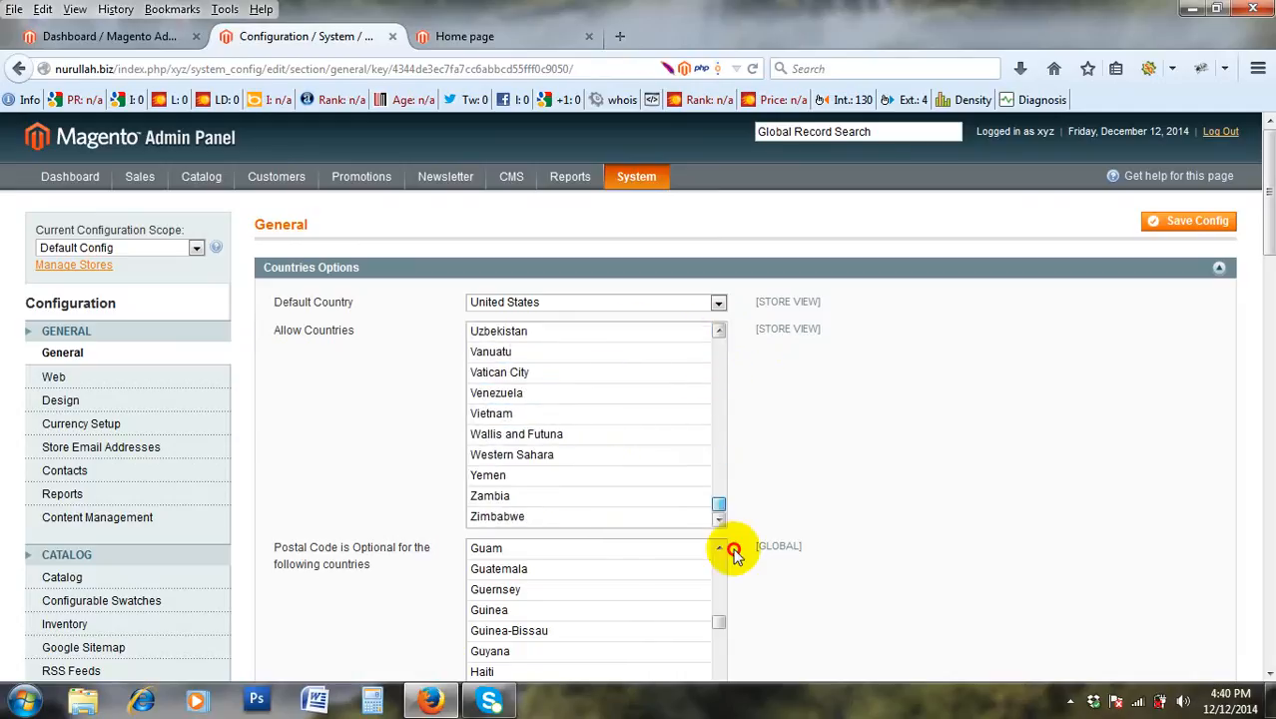
left_click(589, 515, "shift")
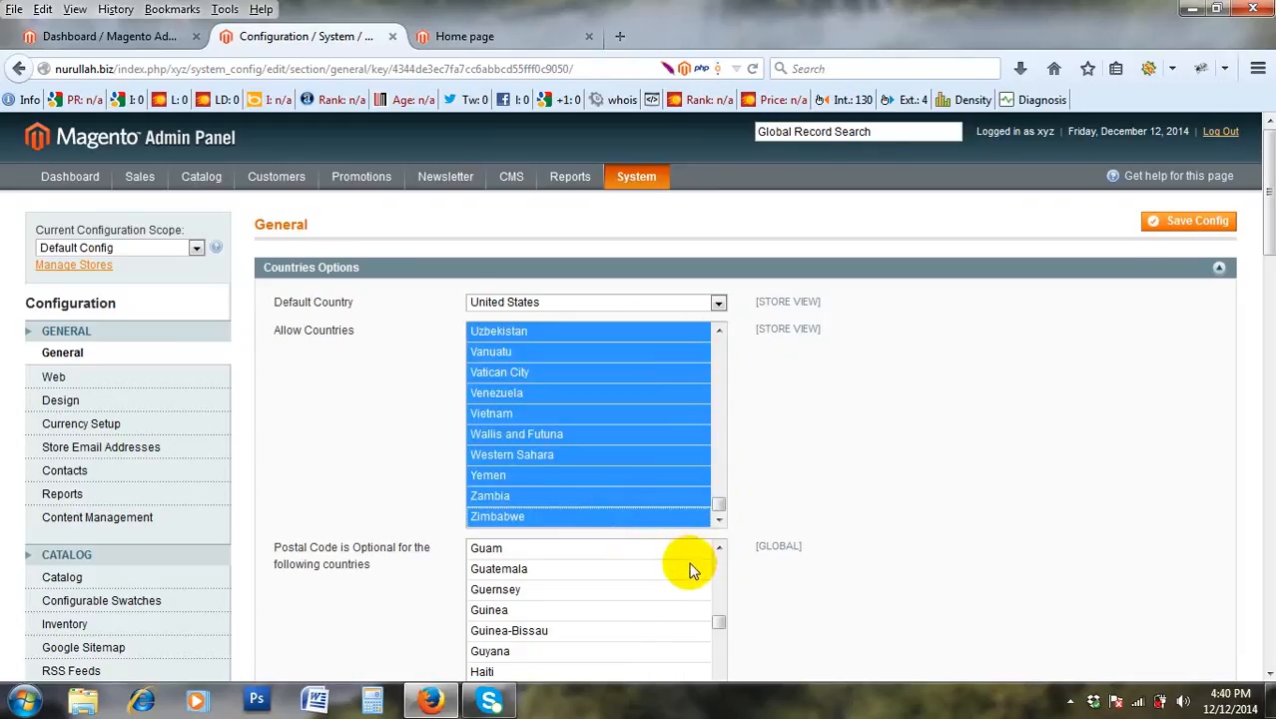
left_click_drag(718, 505, 704, 310)
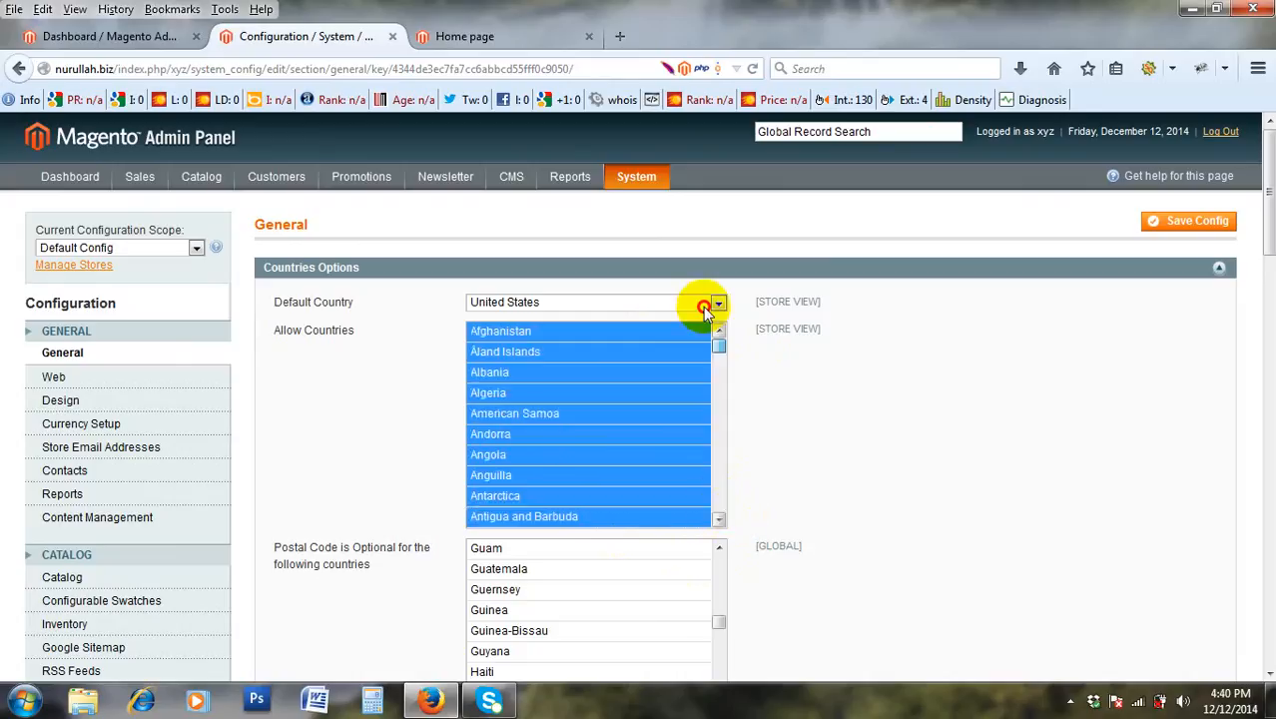
left_click(659, 333)
Select the full Allow Countries range from Afghanistan down to Zimbabwe.
left_click(611, 436)
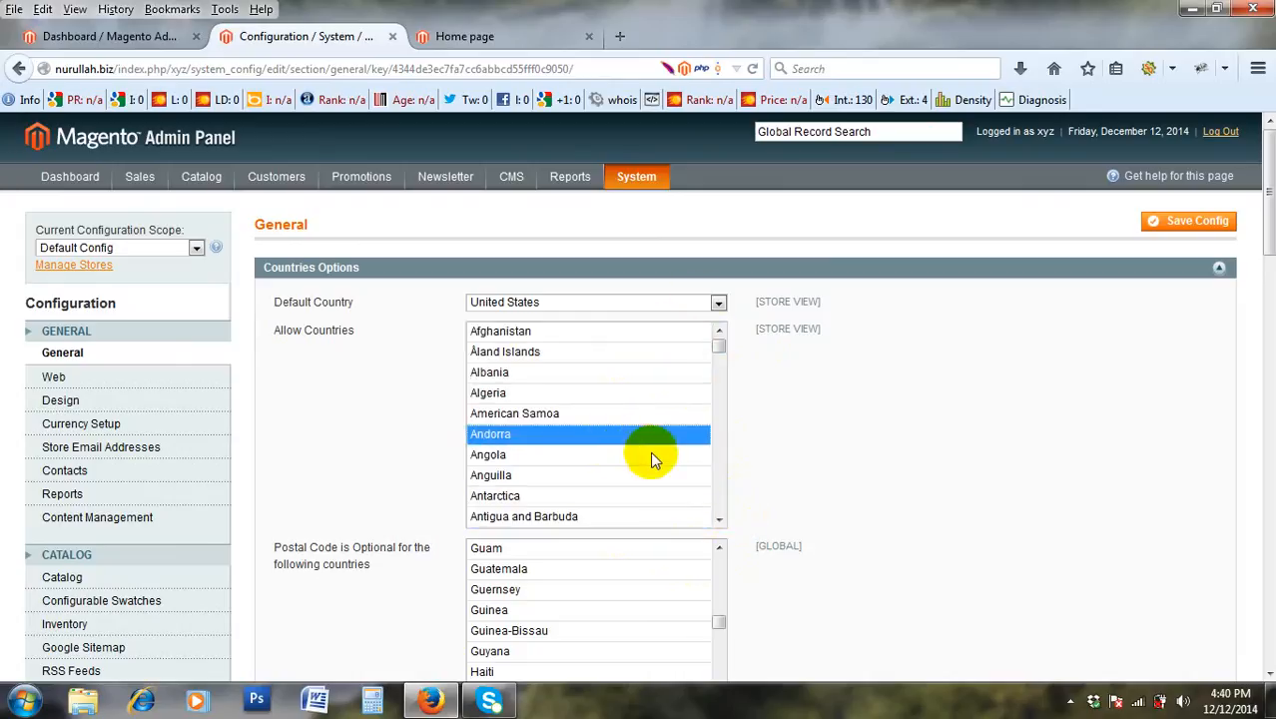
scroll(651, 451, "down", 1)
scroll(651, 449, "up", 1)
scroll(650, 448, "down", 3)
scroll(644, 443, "up", 3)
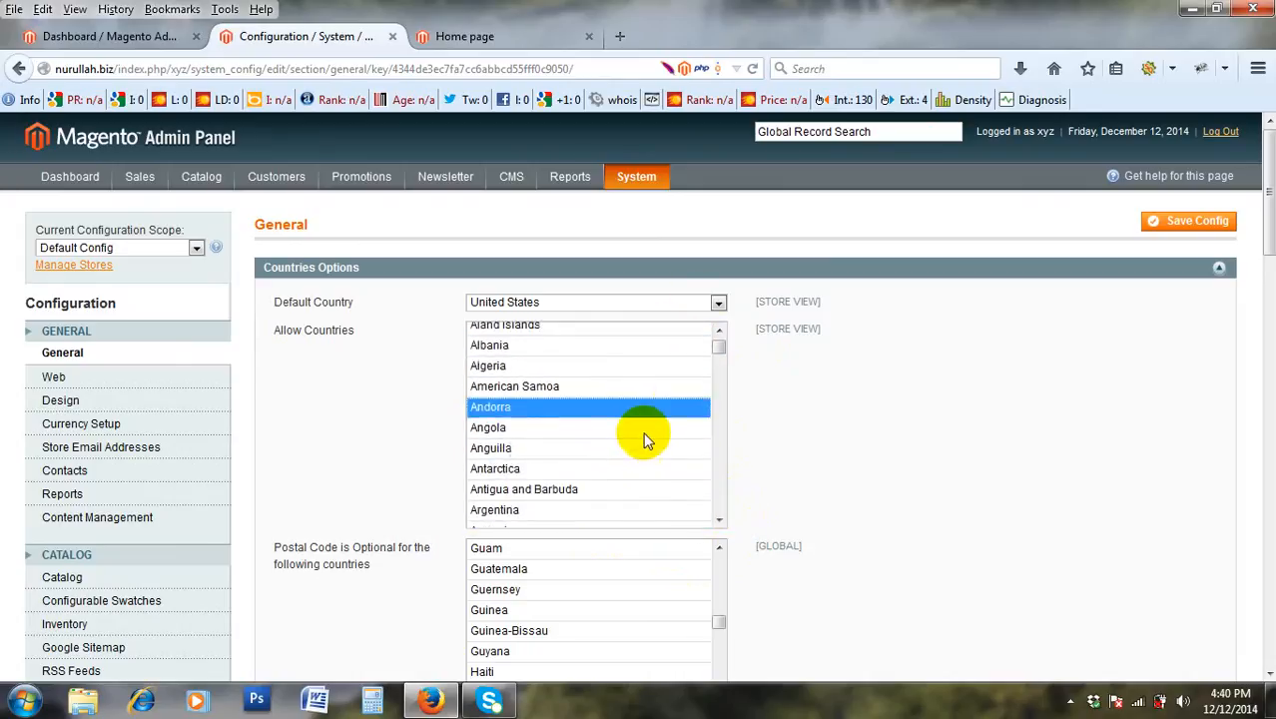
scroll(644, 439, "up", 1)
scroll(604, 404, "down", 3)
scroll(604, 402, "up", 3)
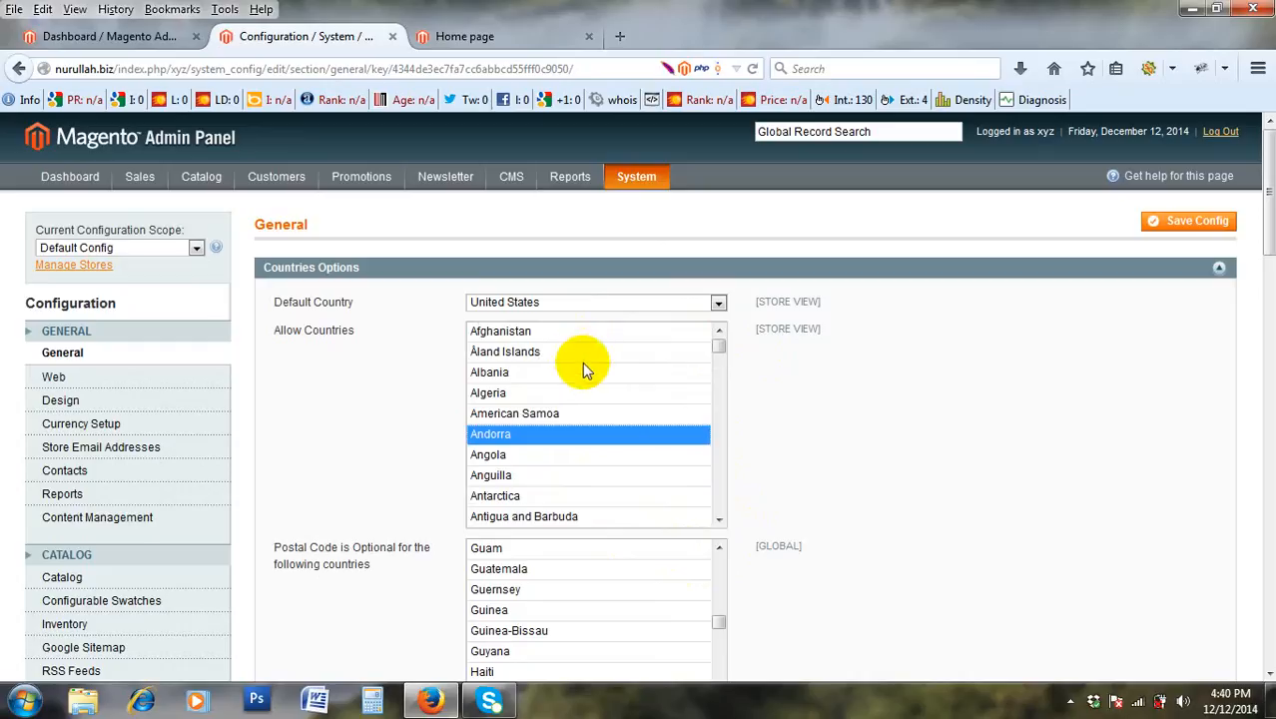
left_click(602, 332)
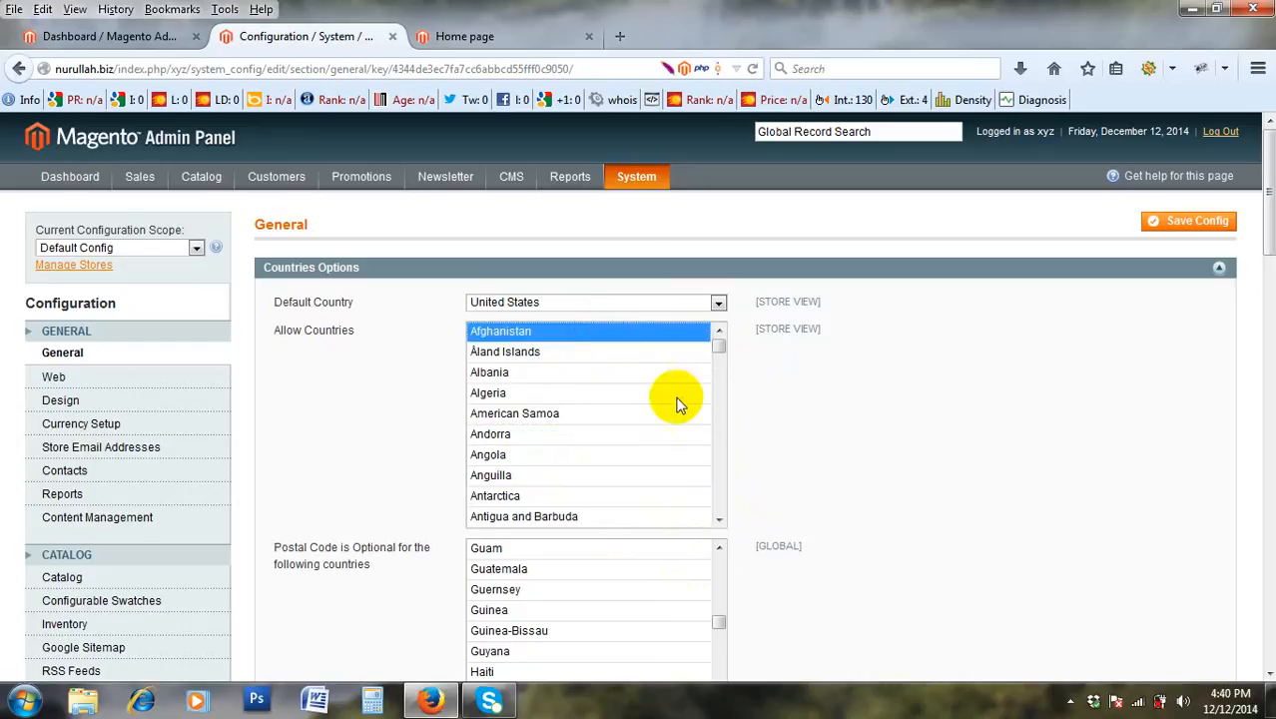
left_click_drag(718, 350, 715, 554)
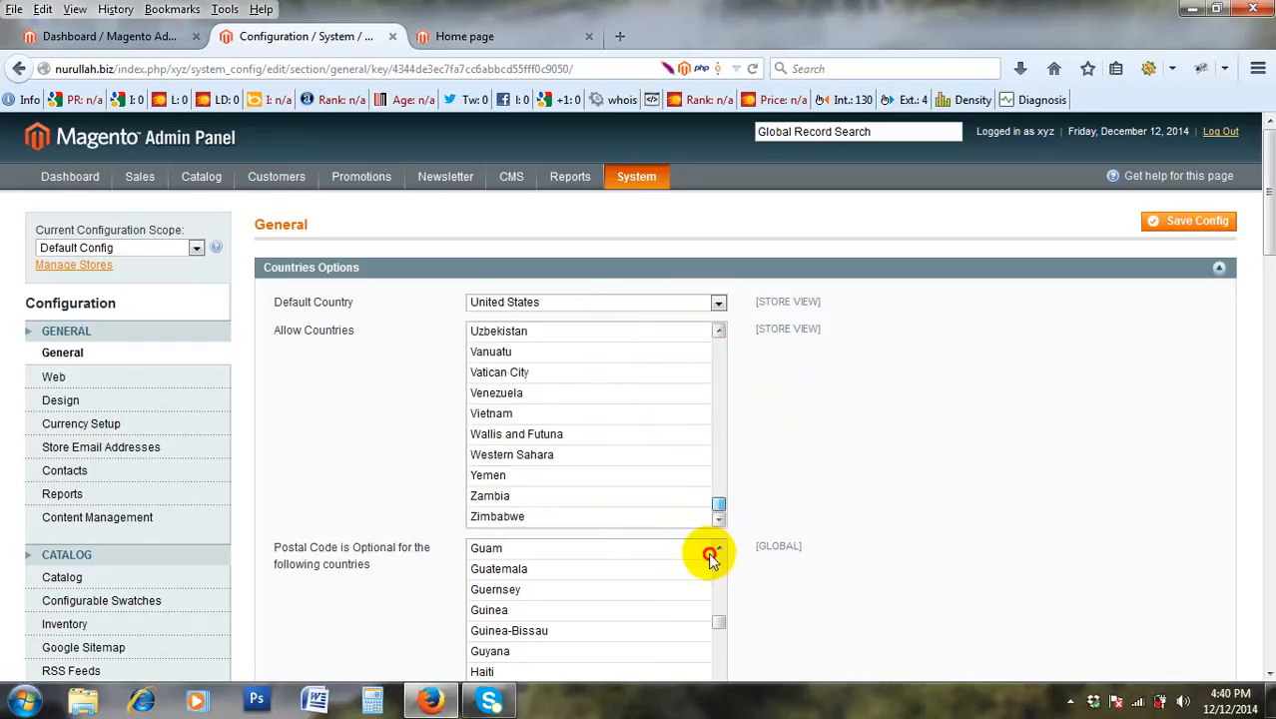
left_click(626, 518, "shift")
scroll(846, 468, "down", 3)
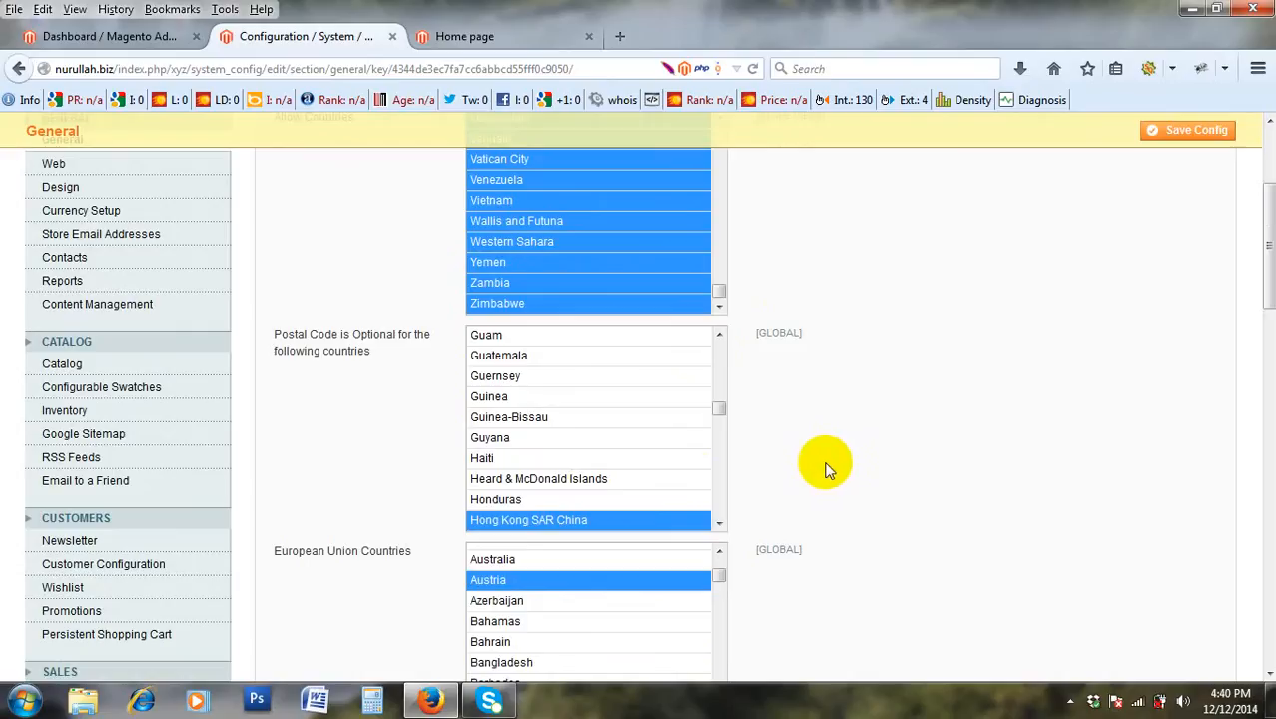
scroll(764, 448, "up", 3)
scroll(754, 440, "down", 4)
scroll(755, 449, "up", 3)
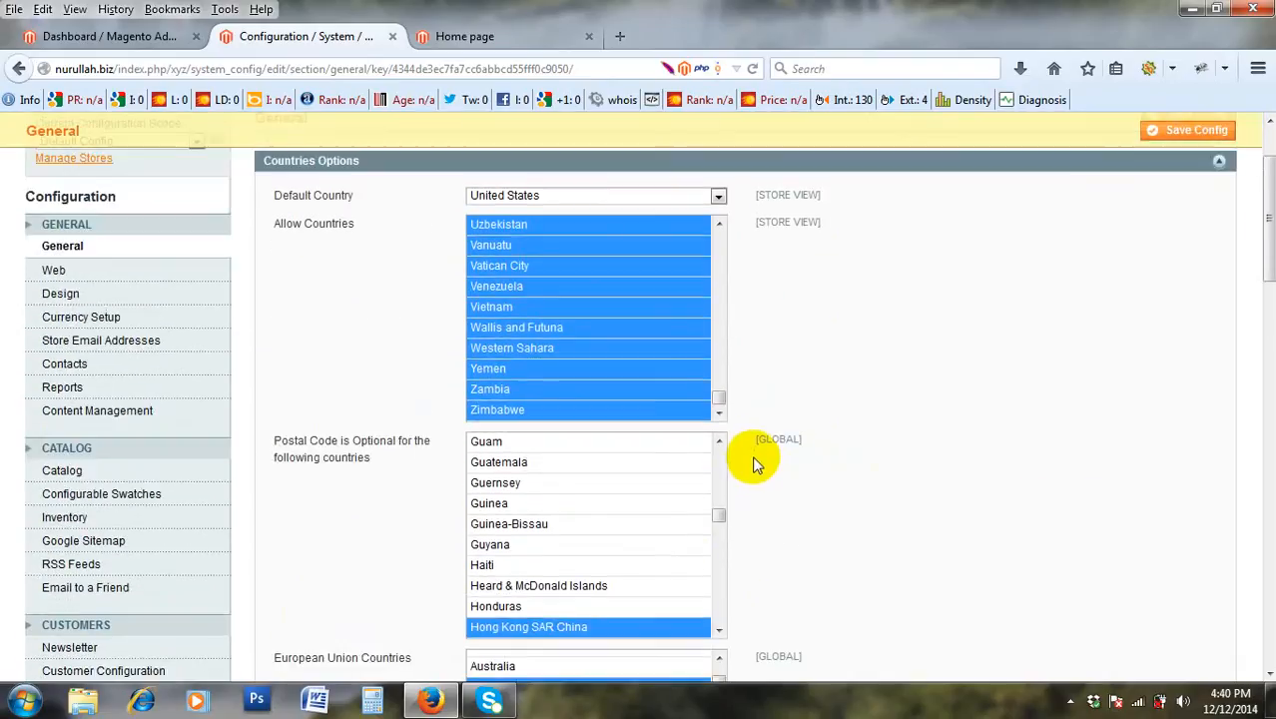
left_click_drag(718, 515, 715, 449)
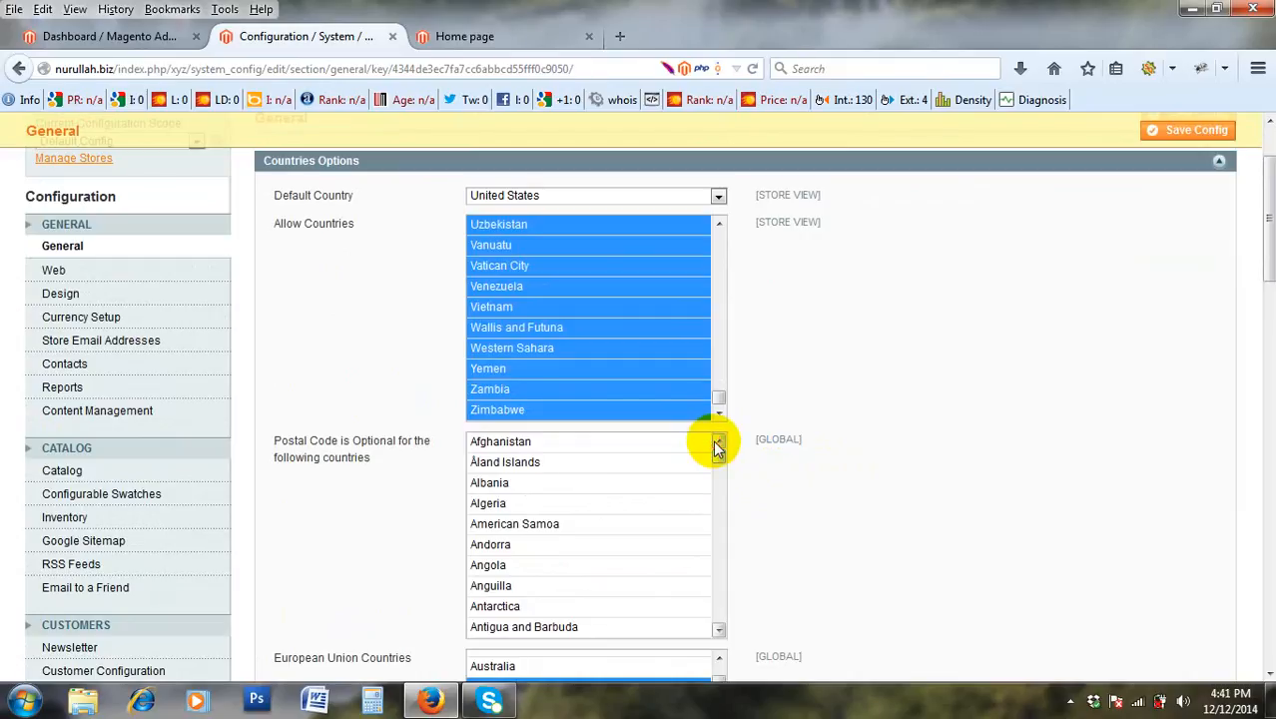
scroll(714, 444, "down", 1)
scroll(948, 414, "down", 2)
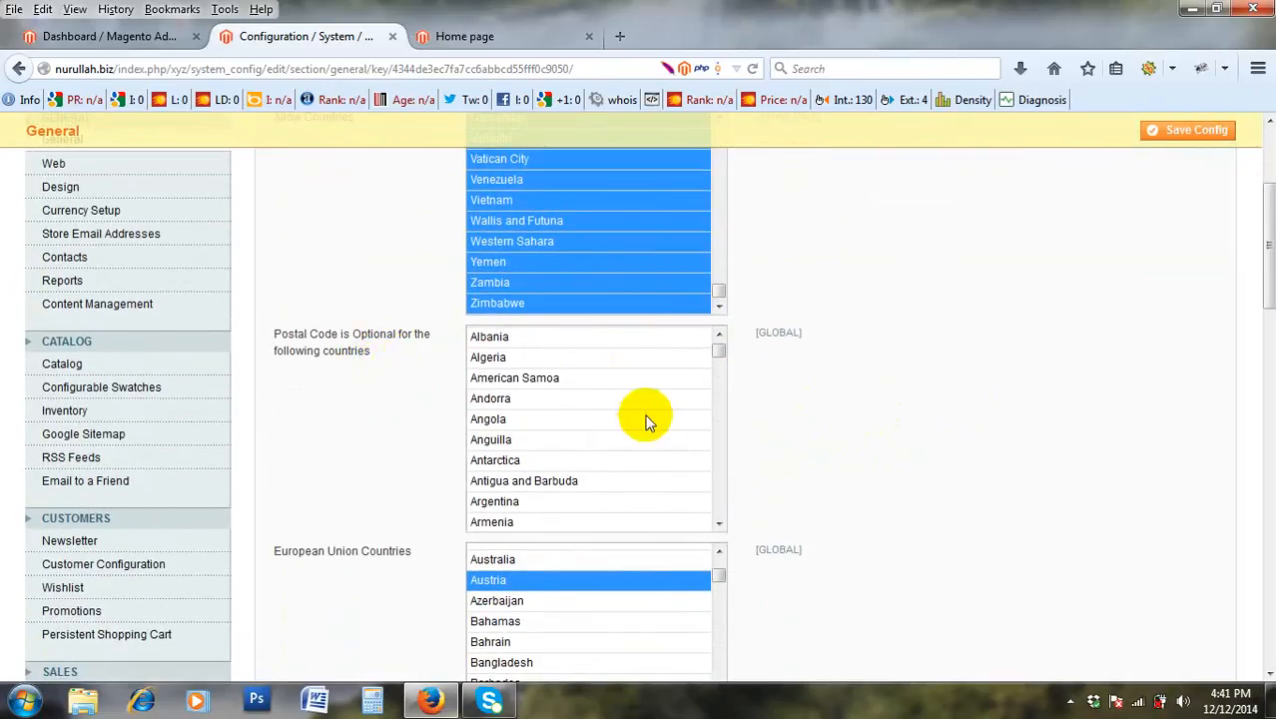
scroll(701, 371, "up", 1)
left_click(719, 337)
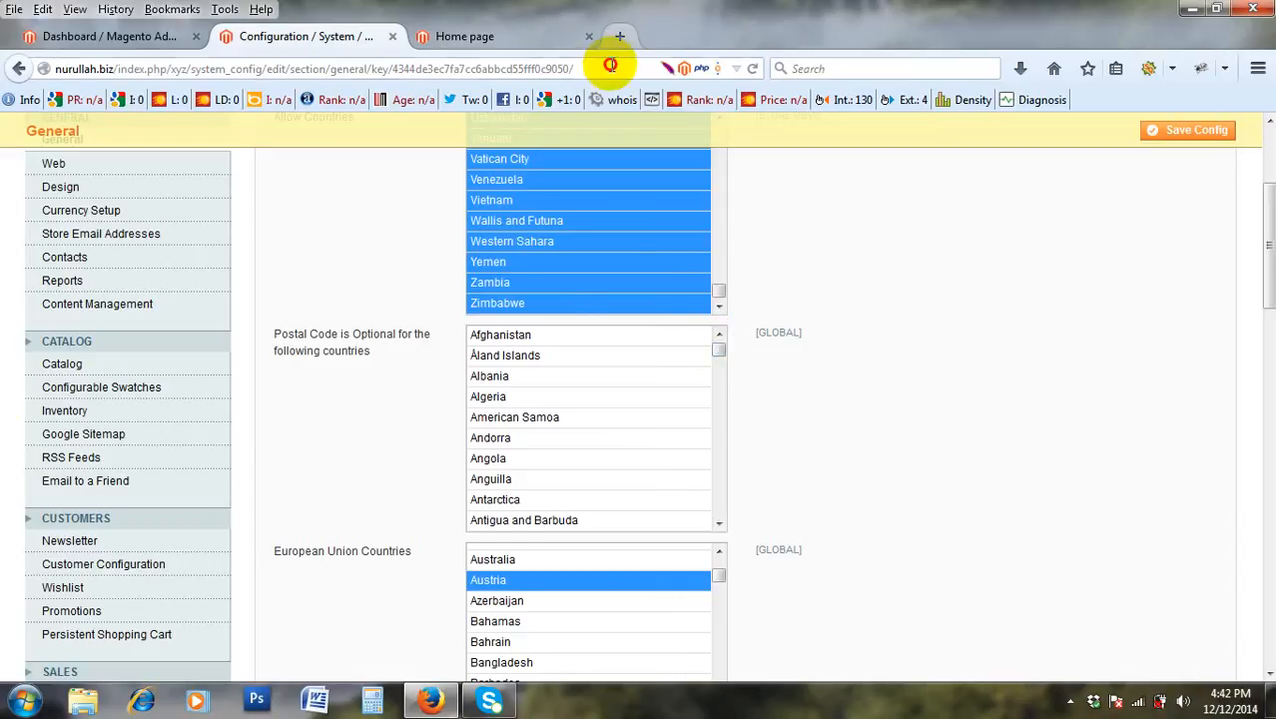
Open a new empty Firefox tab with Ctrl+T.
key("ctrl+t")
Enter hadson.com in the address bar to load the storefront.
type("hadson.com")
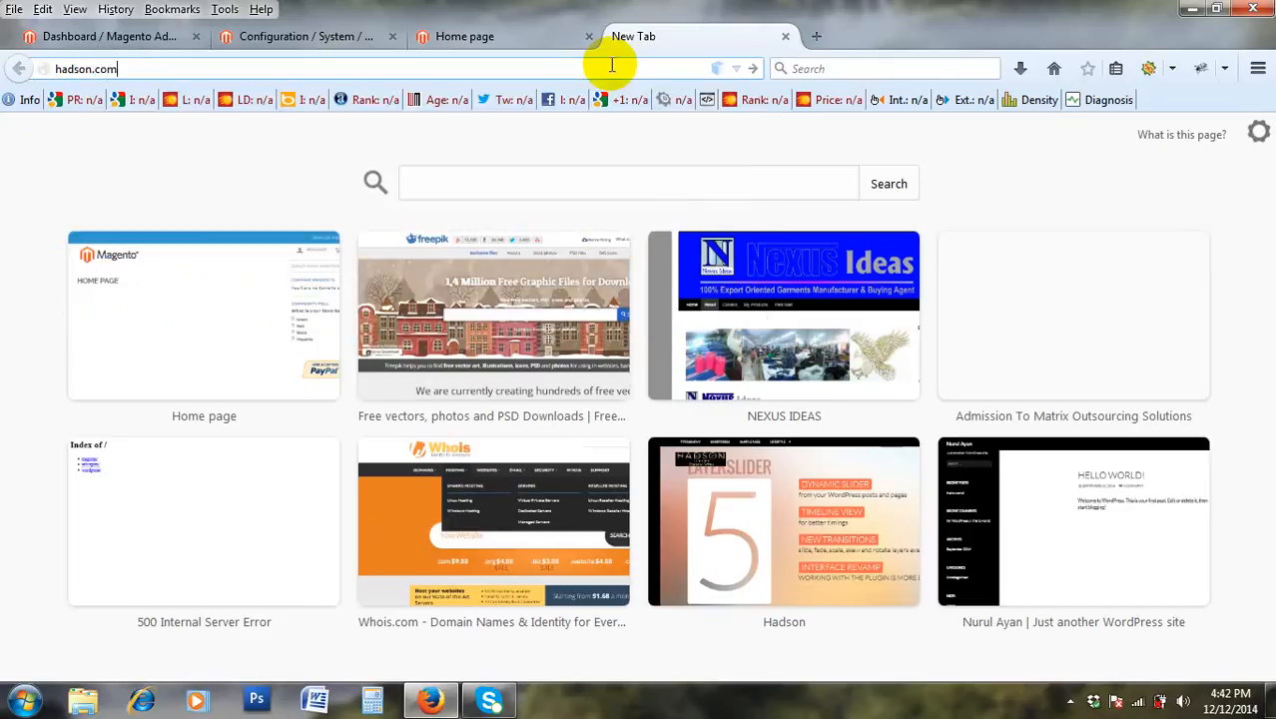
key("Return")
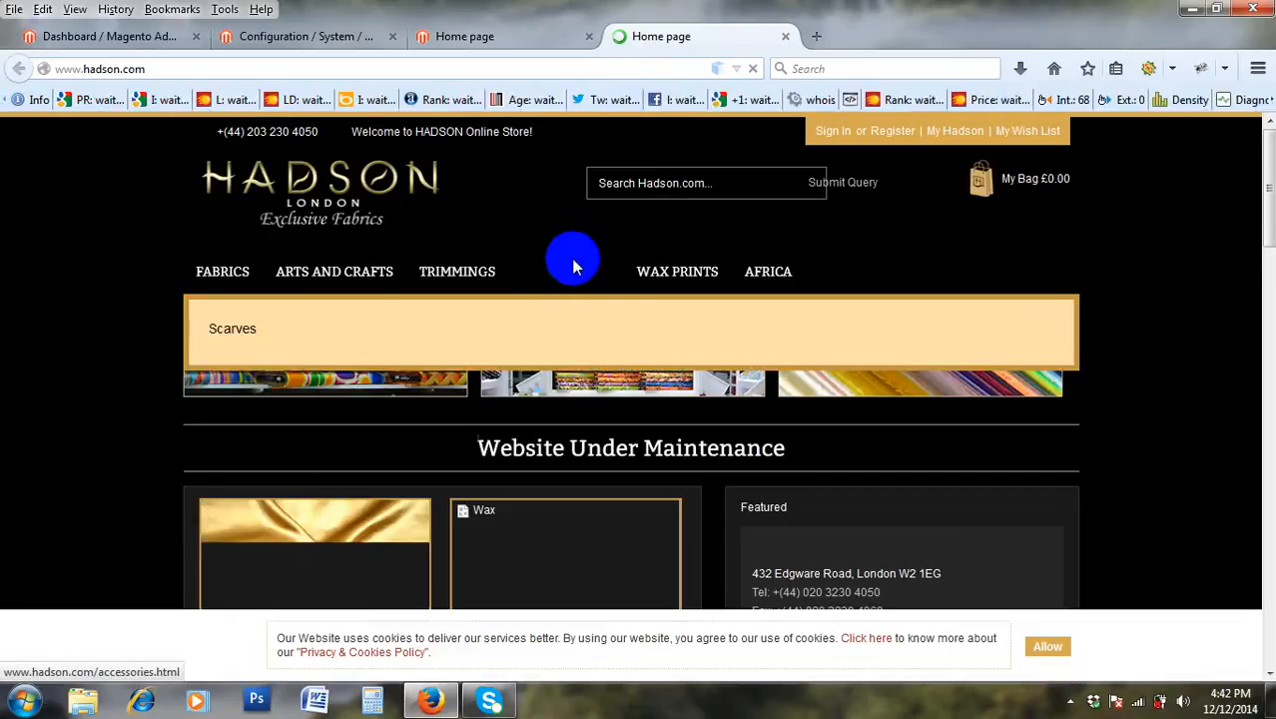
Scroll through the Hadson storefront to review its address and contact details.
scroll(129, 305, "down", 4)
scroll(189, 323, "down", 10)
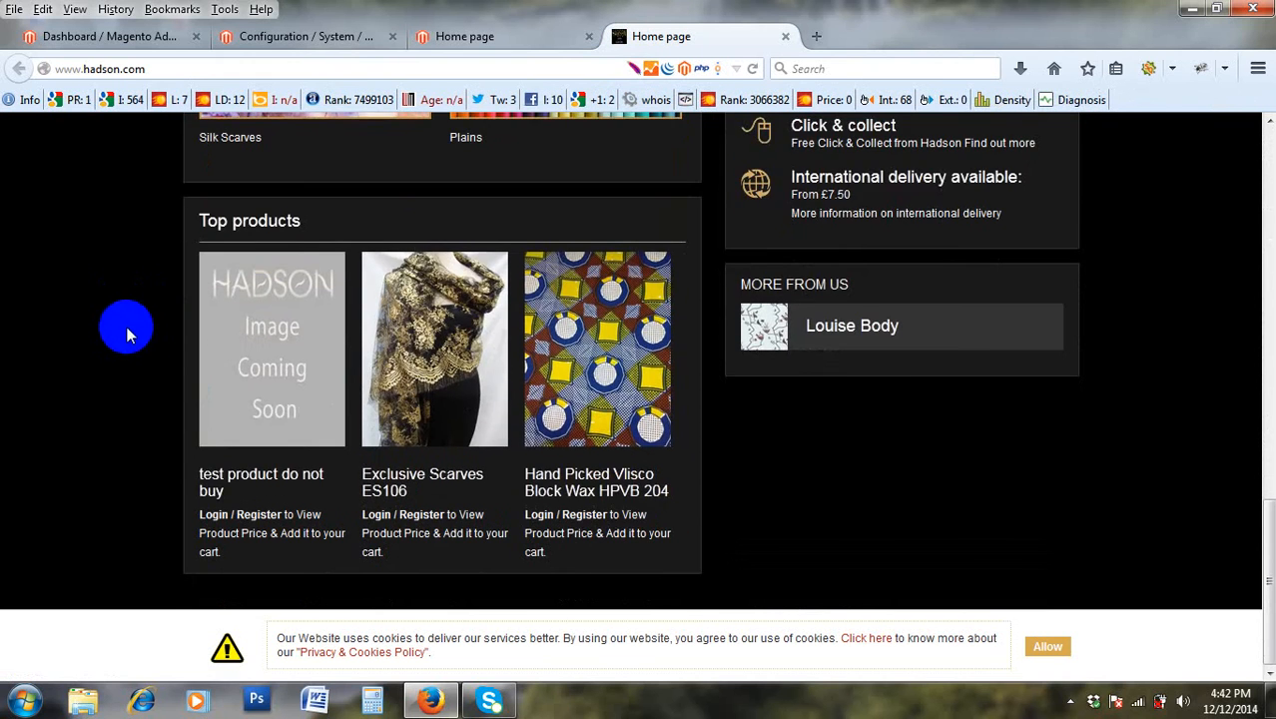
scroll(129, 330, "up", 14)
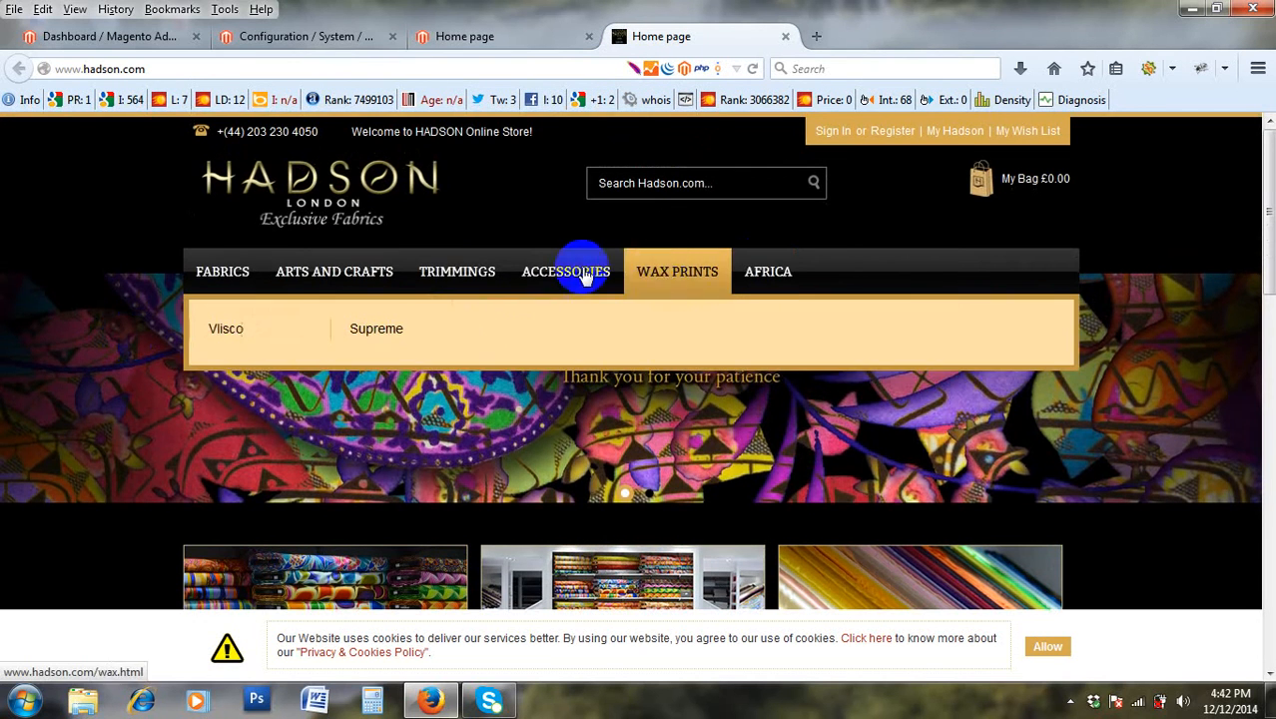
mouse_move(355, 283)
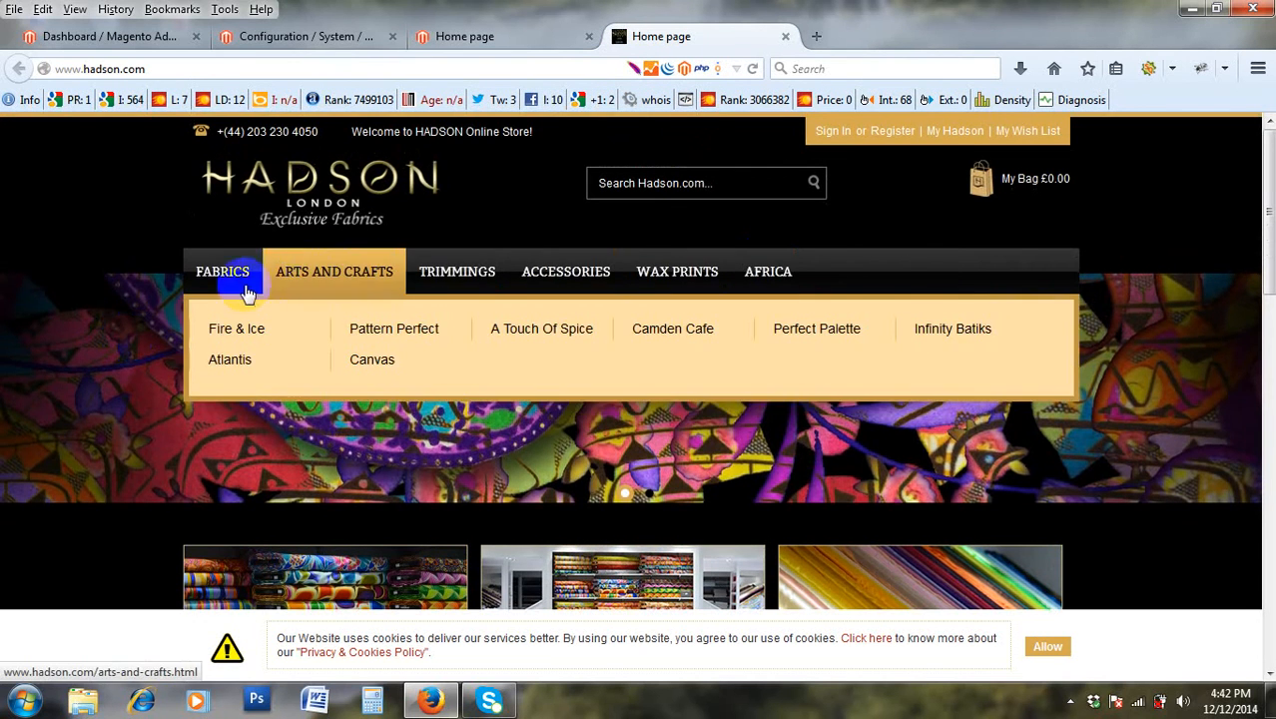
mouse_move(679, 278)
scroll(794, 360, "down", 10)
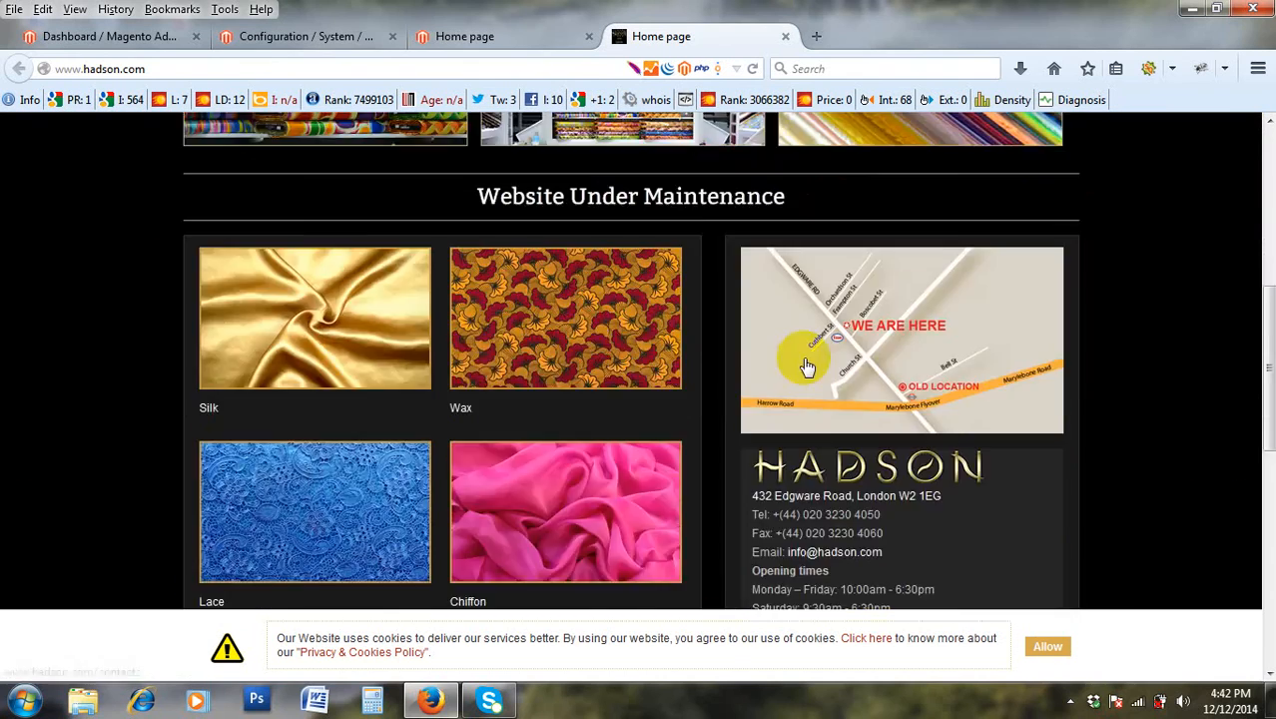
scroll(778, 354, "up", 9)
scroll(789, 367, "up", 1)
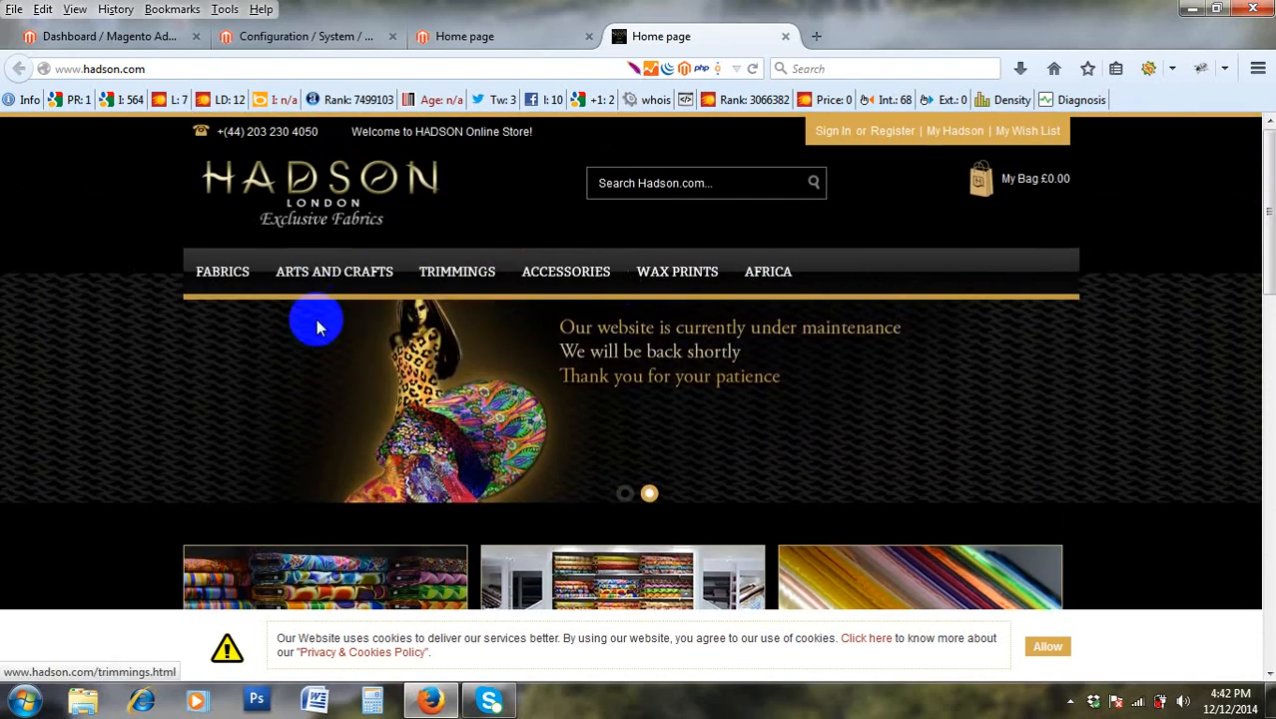
mouse_move(204, 292)
scroll(814, 395, "down", 6)
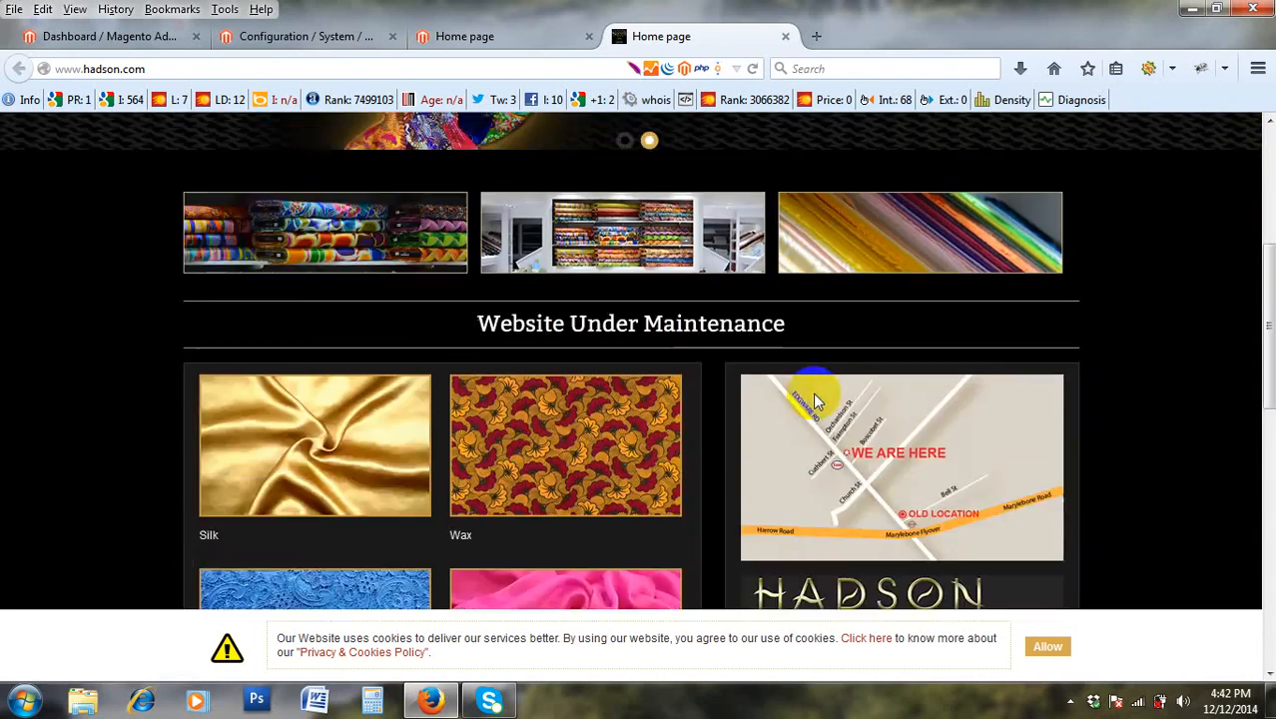
scroll(265, 391, "up", 6)
scroll(1079, 471, "down", 8)
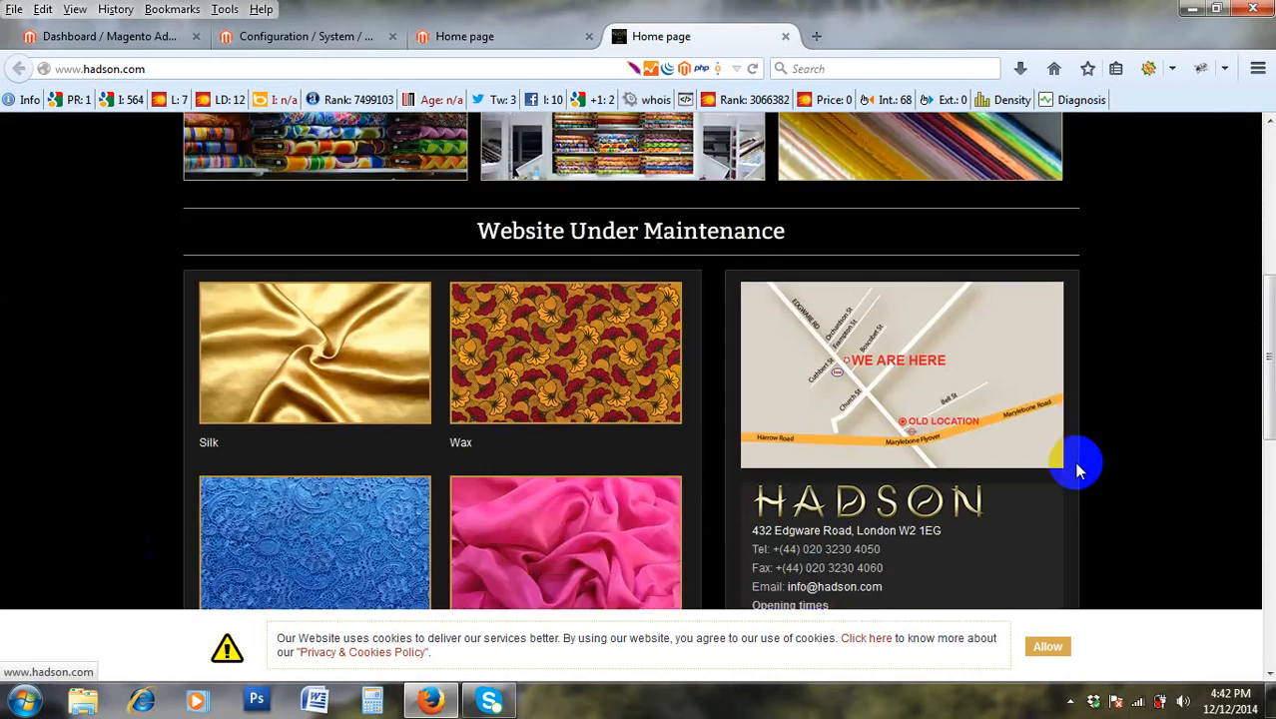
scroll(1077, 469, "up", 1)
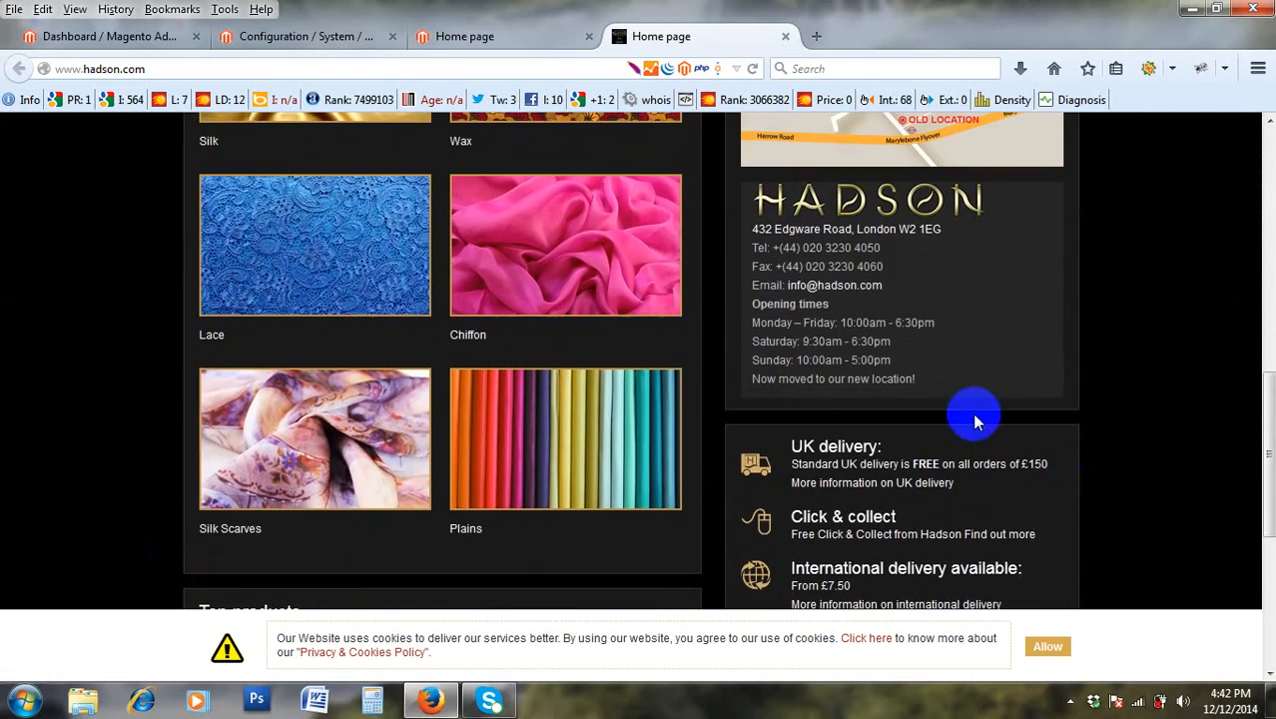
scroll(641, 284, "up", 7)
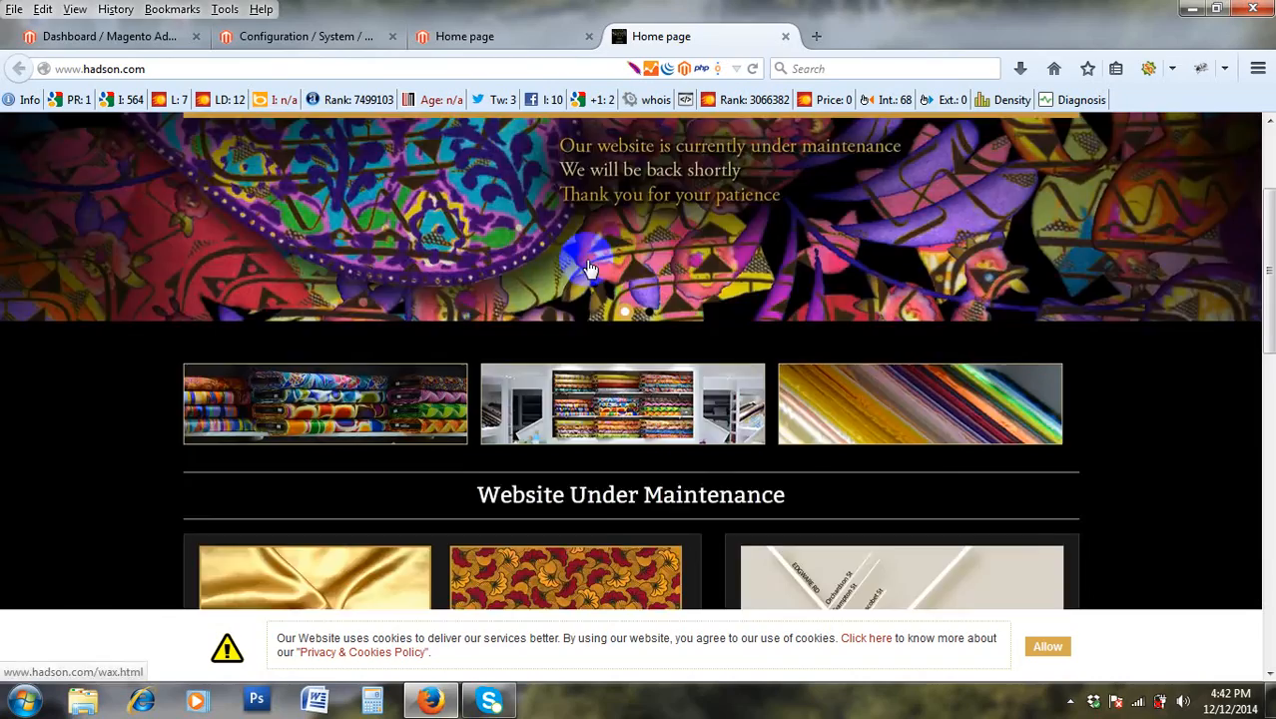
scroll(691, 382, "down", 3)
scroll(689, 377, "down", 3)
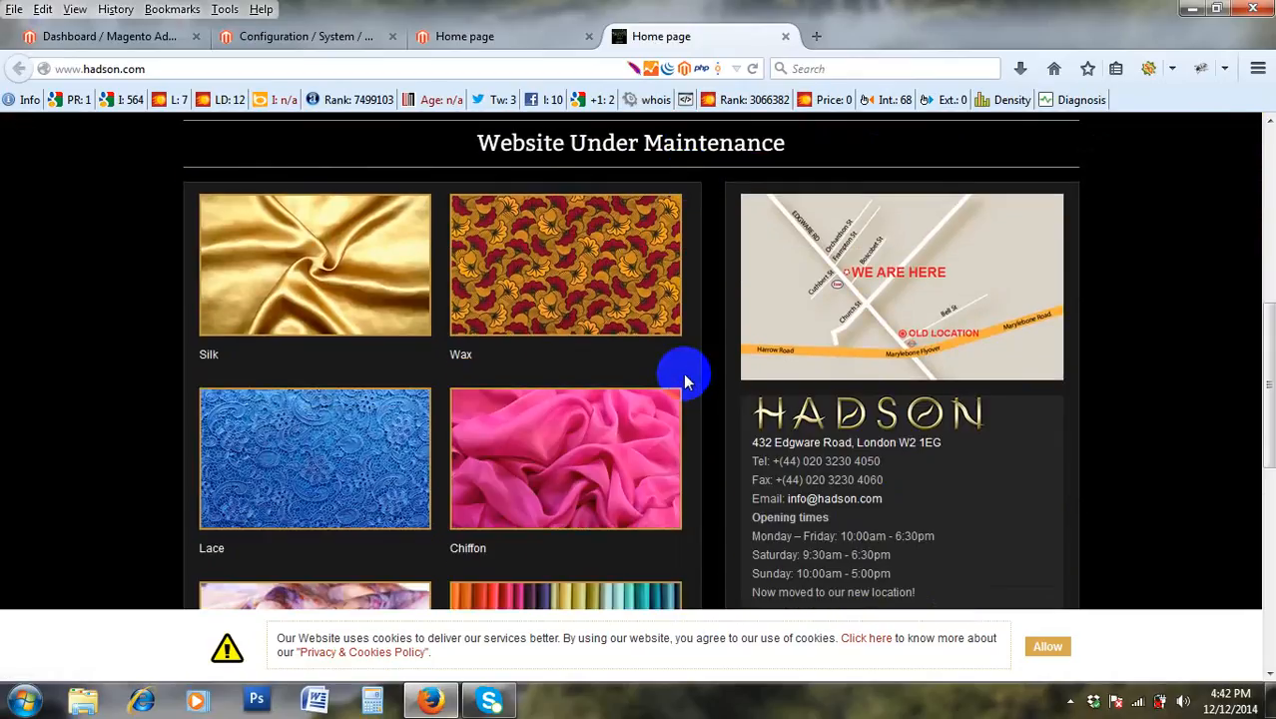
scroll(959, 440, "down", 1)
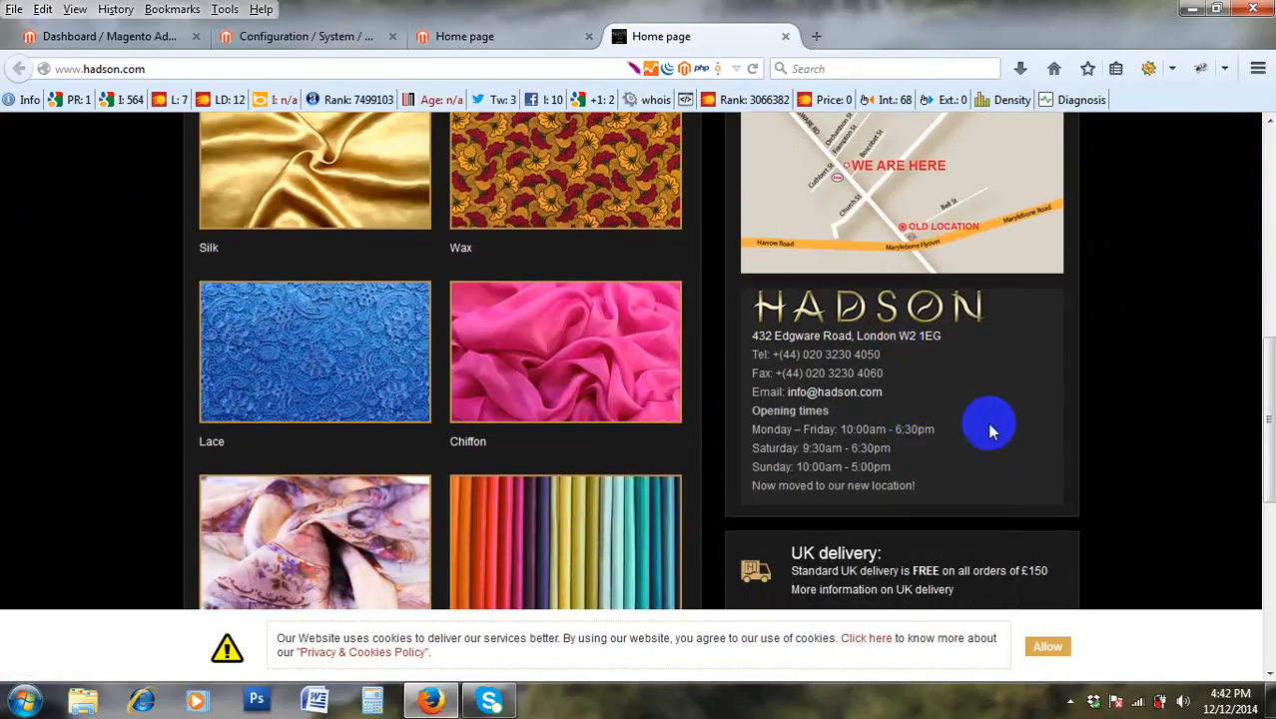
Highlight the postcode W2 1EG in the footer address, then go back to the admin tab.
left_click_drag(944, 336, 897, 338)
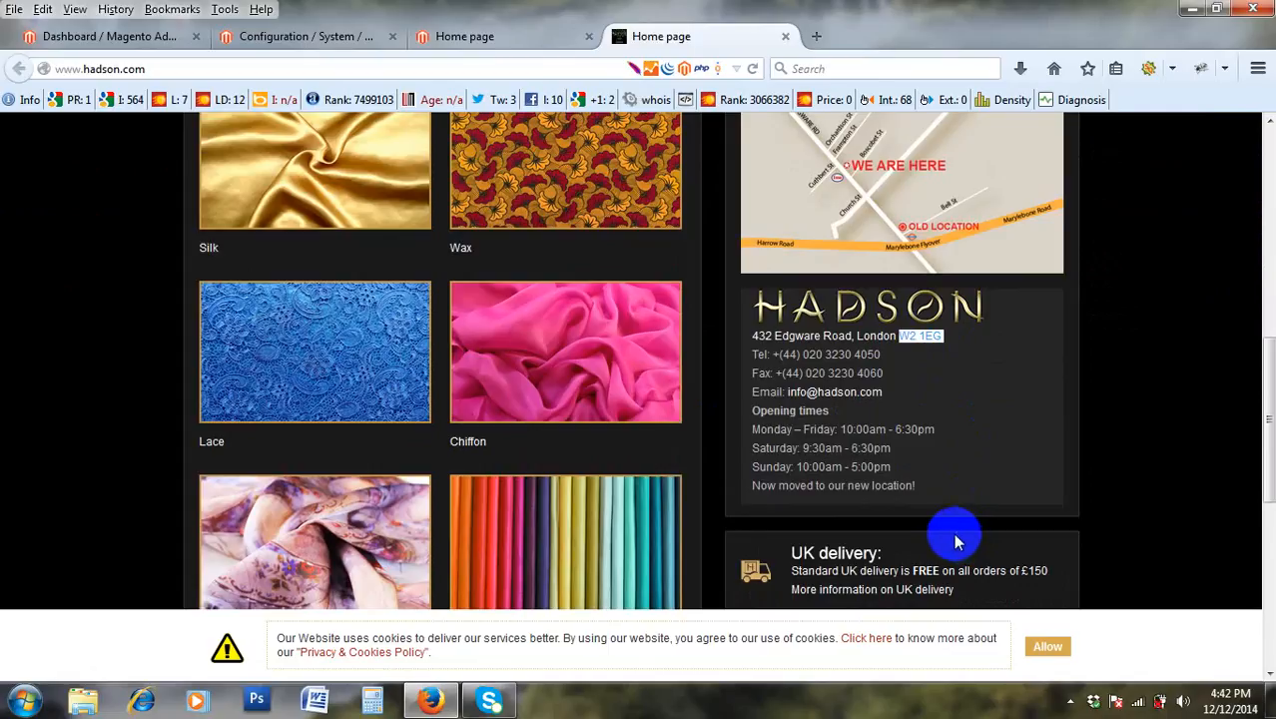
left_click(966, 336)
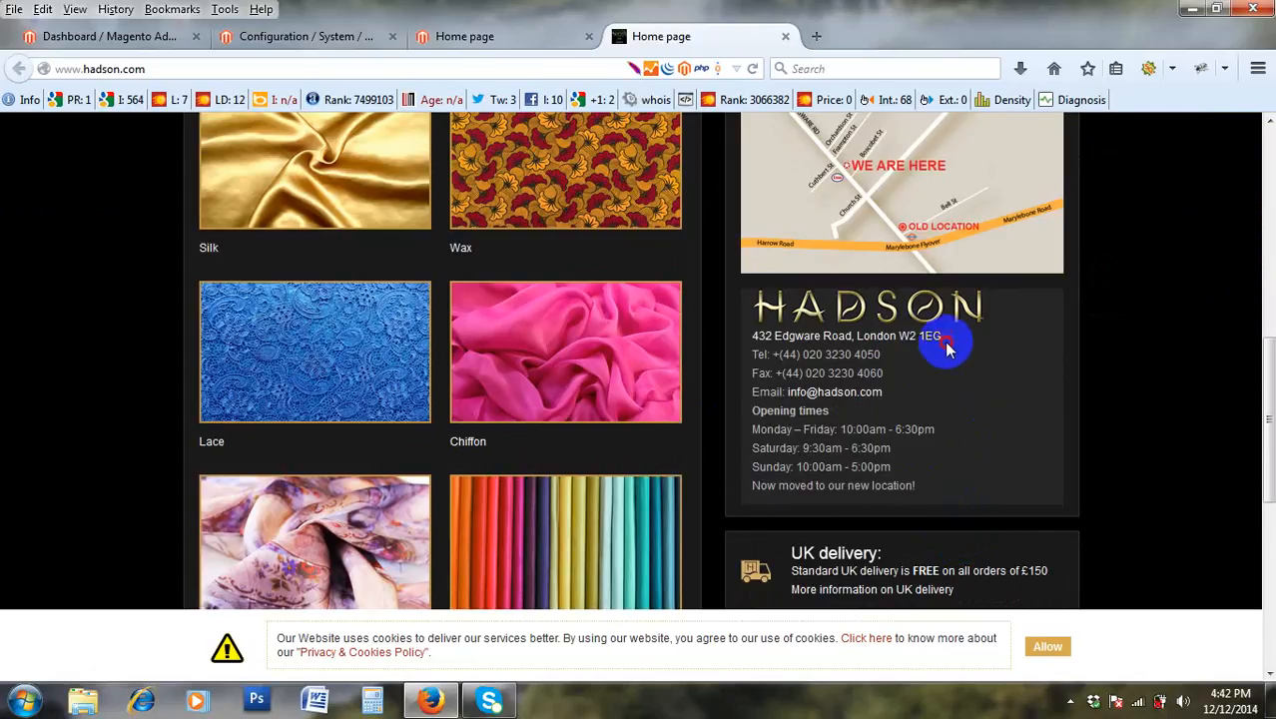
left_click_drag(946, 342, 900, 341)
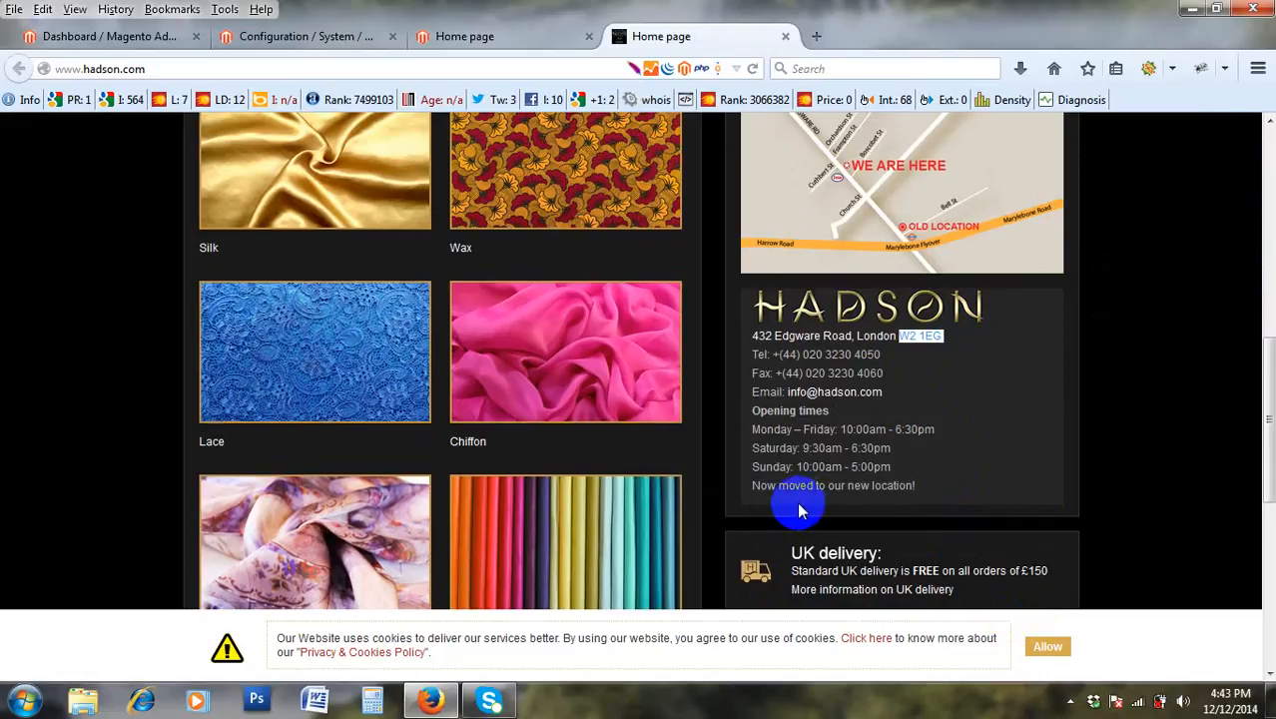
scroll(798, 511, "down", 4)
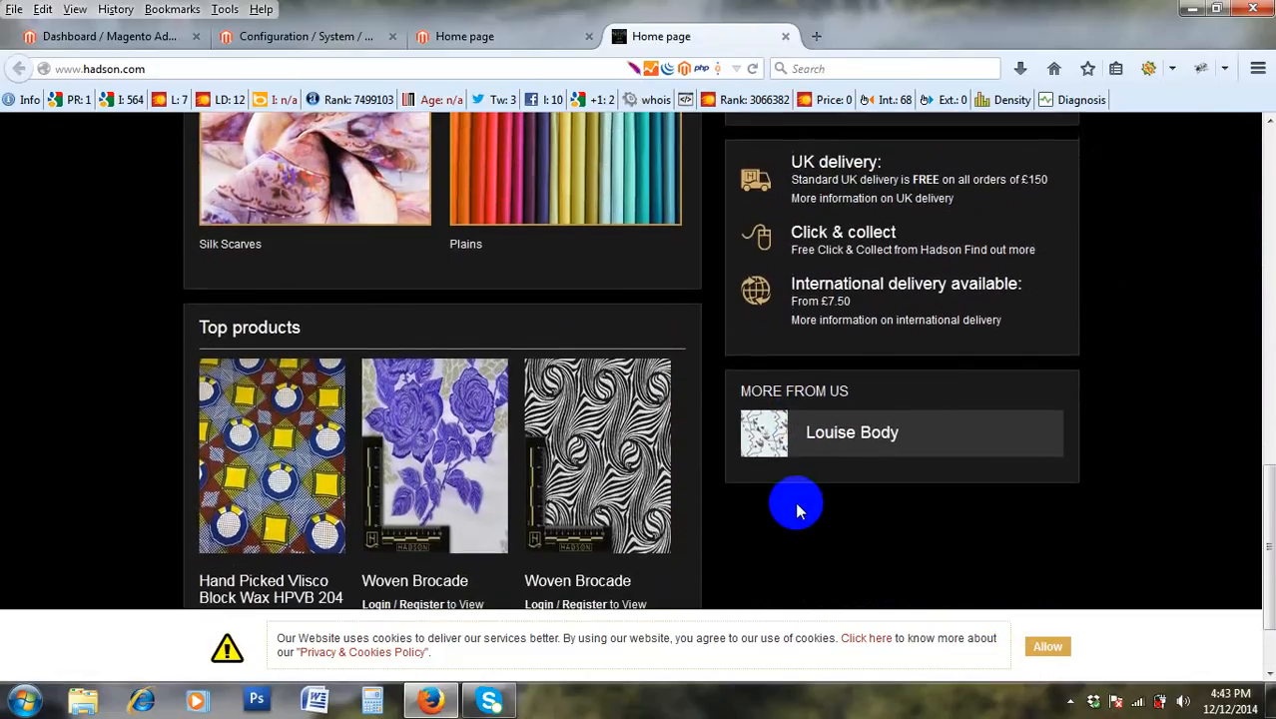
scroll(799, 507, "up", 5)
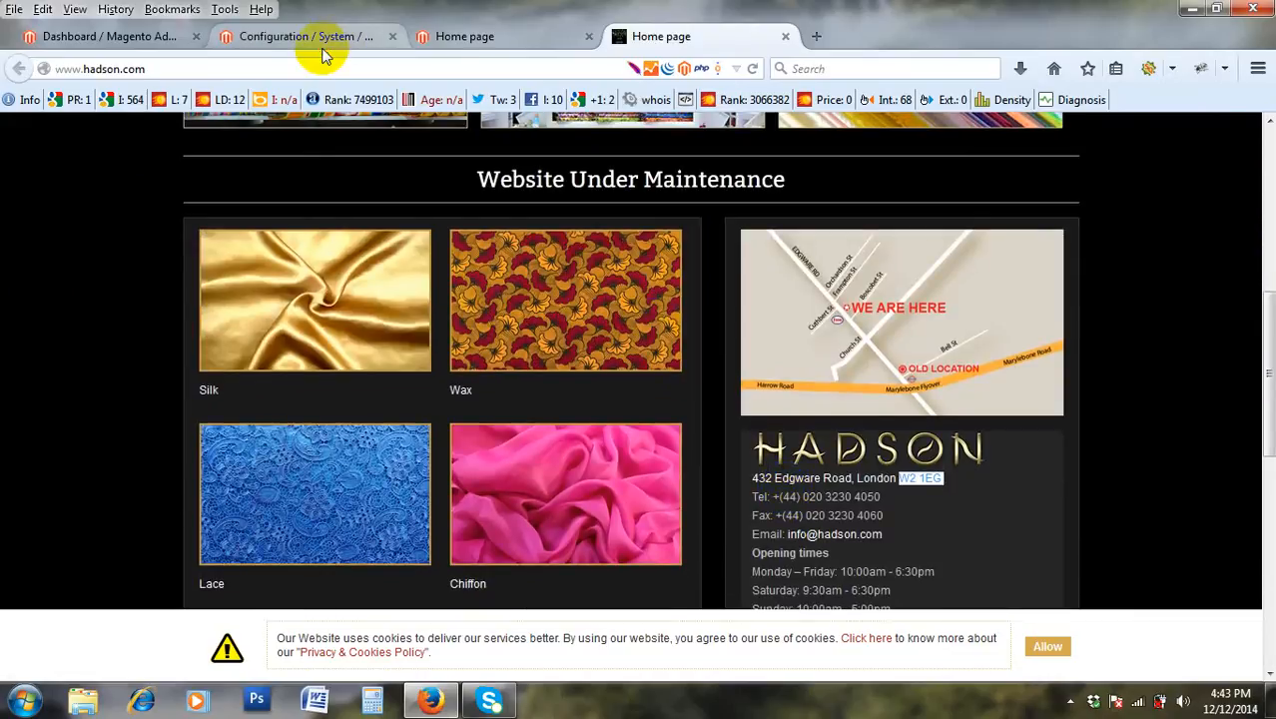
left_click(322, 40)
Switch between the admin dashboard, Hadson storefront and the General configuration page.
left_click(199, 36)
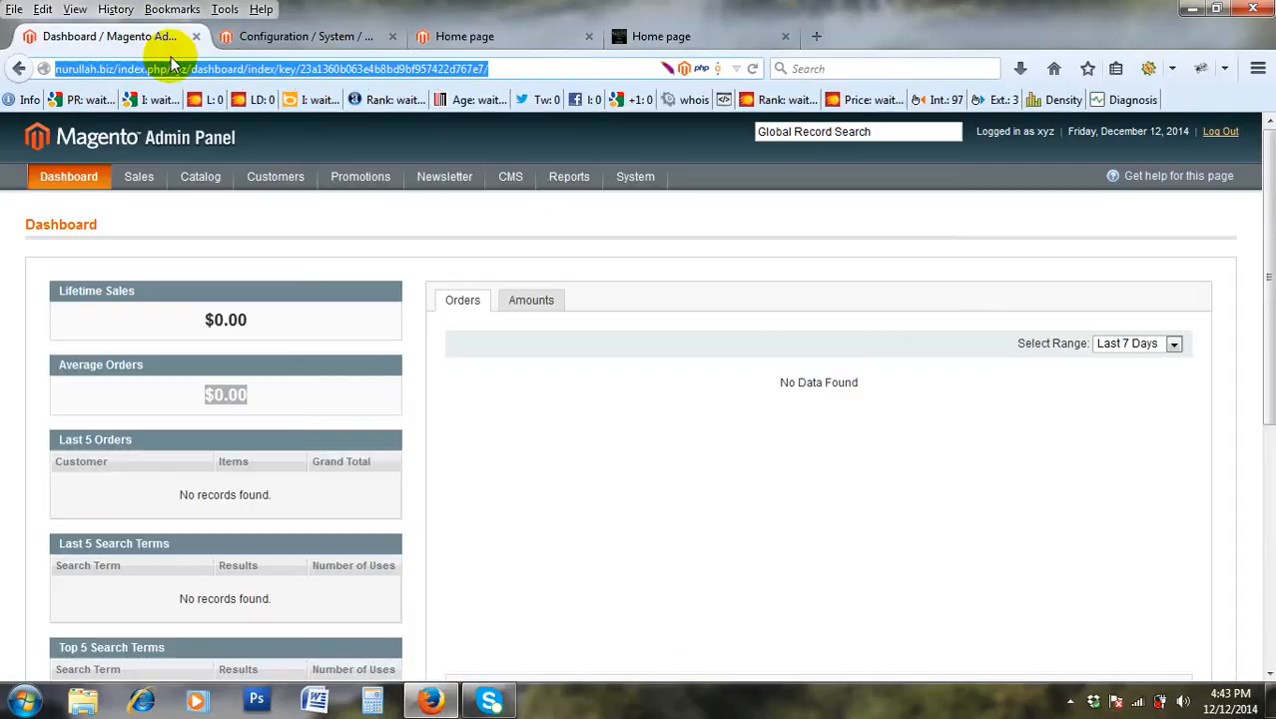
left_click(255, 37)
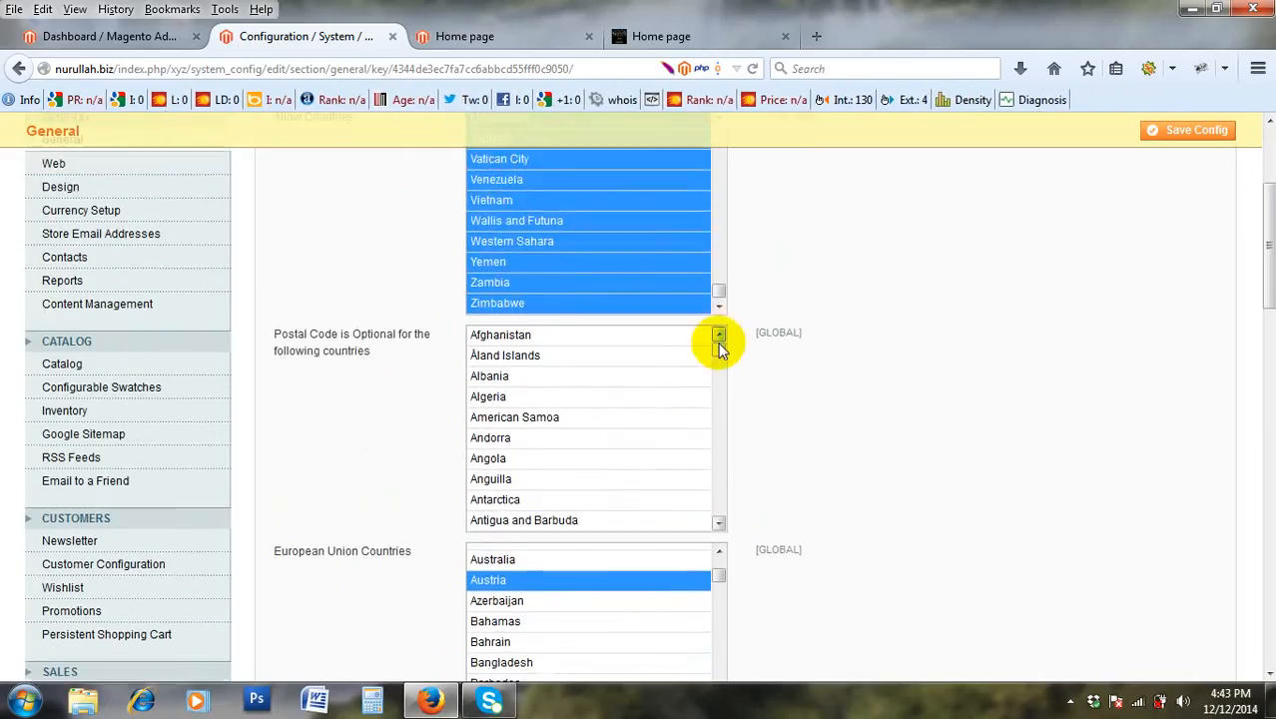
left_click_drag(719, 344, 706, 319)
left_click(659, 40)
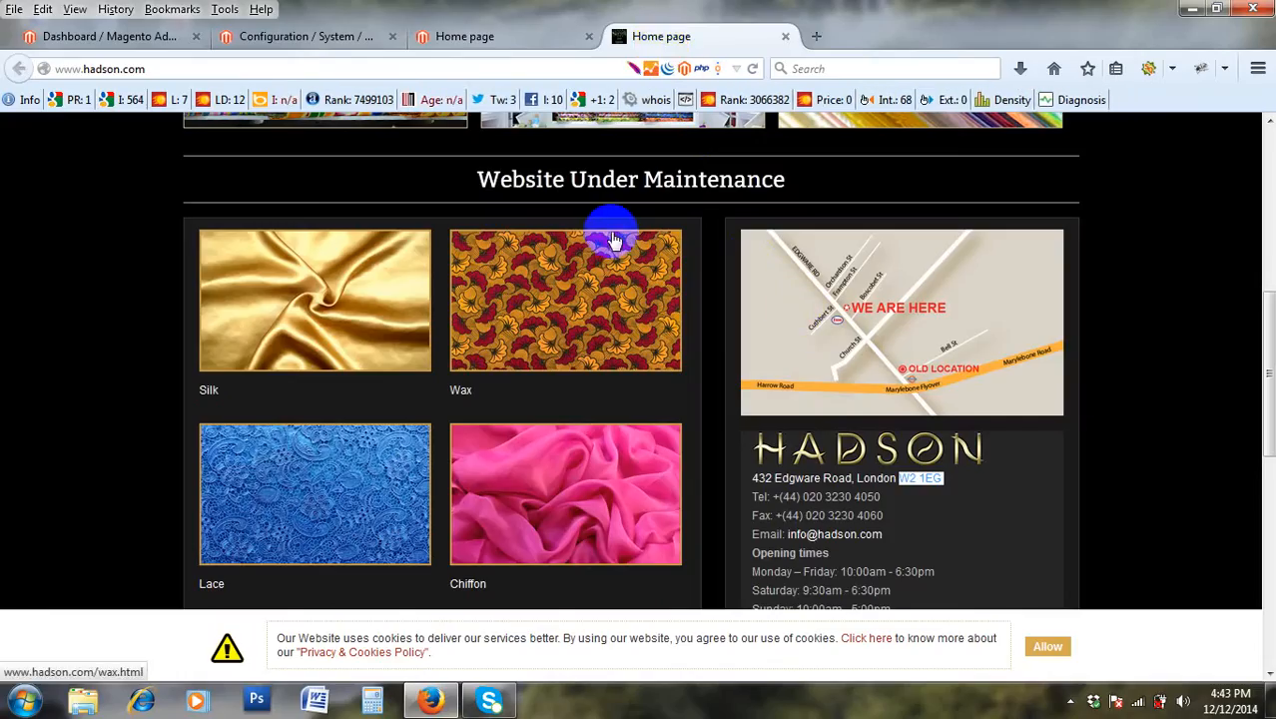
left_click(322, 39)
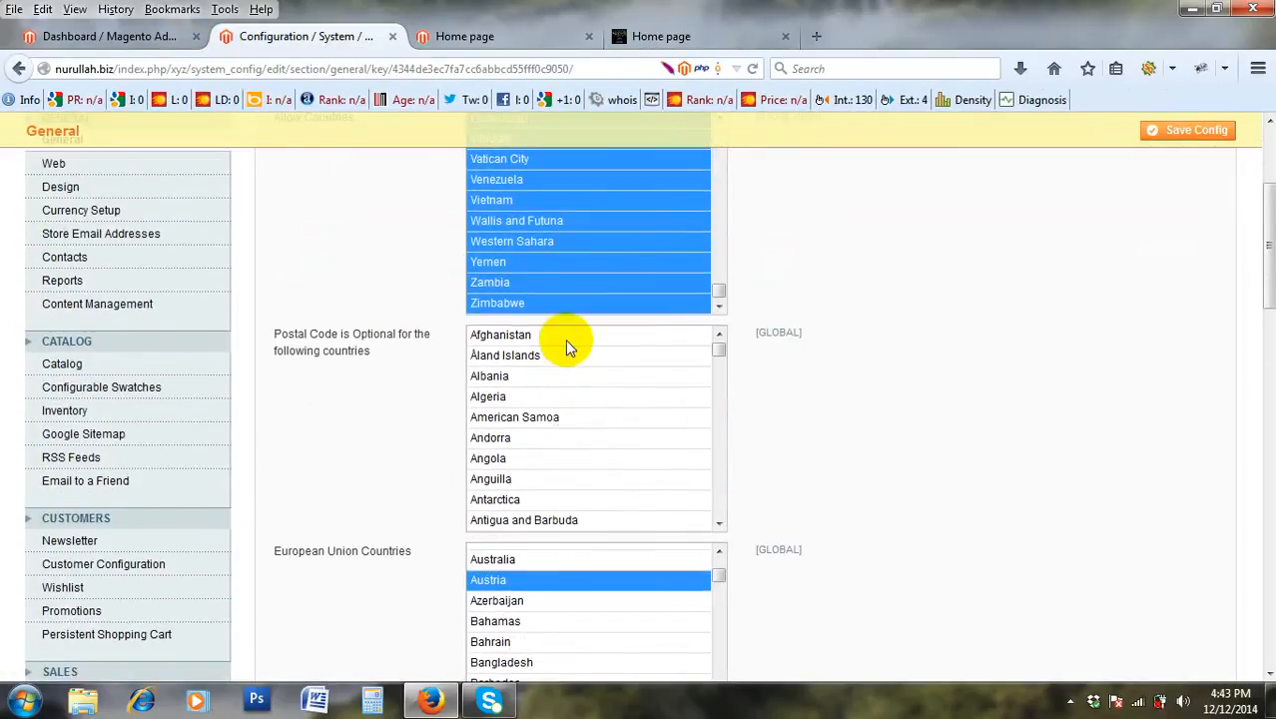
Select Afghanistan through Zimbabwe in the 'Postal Code is Optional' country list.
left_click(569, 338)
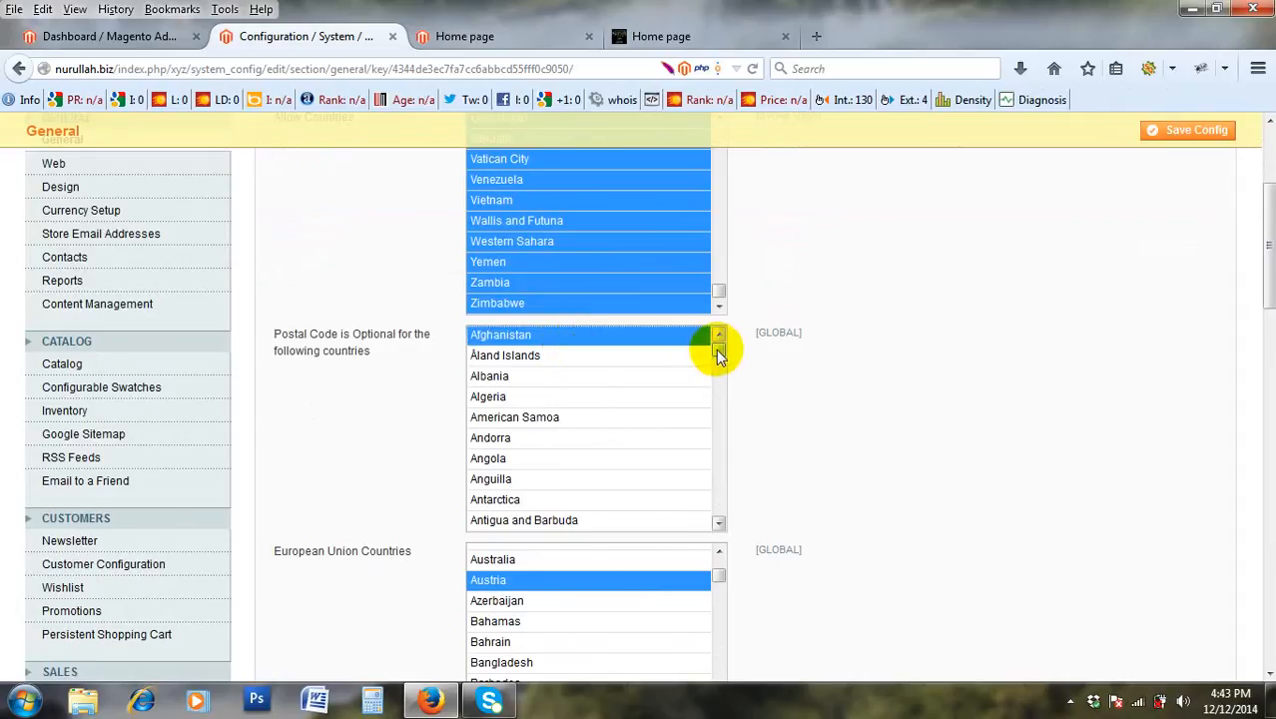
left_click_drag(715, 347, 741, 527)
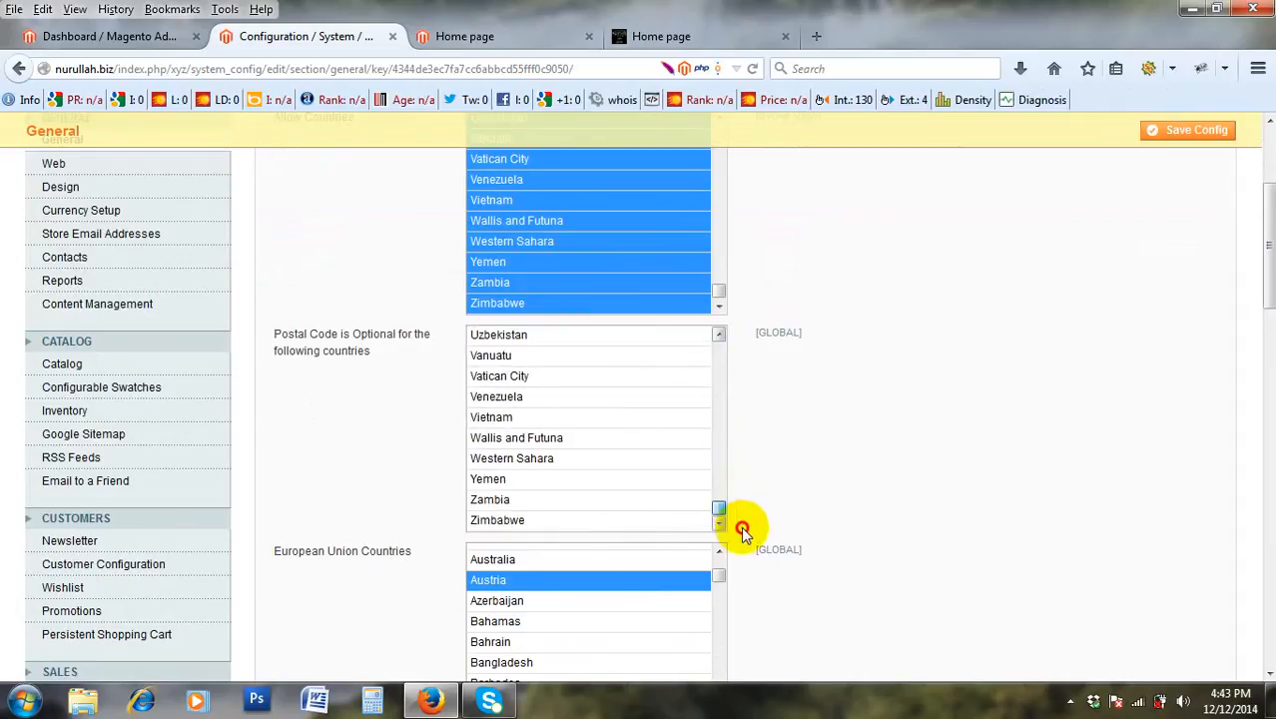
left_click(600, 520, "shift")
scroll(631, 480, "up", 7)
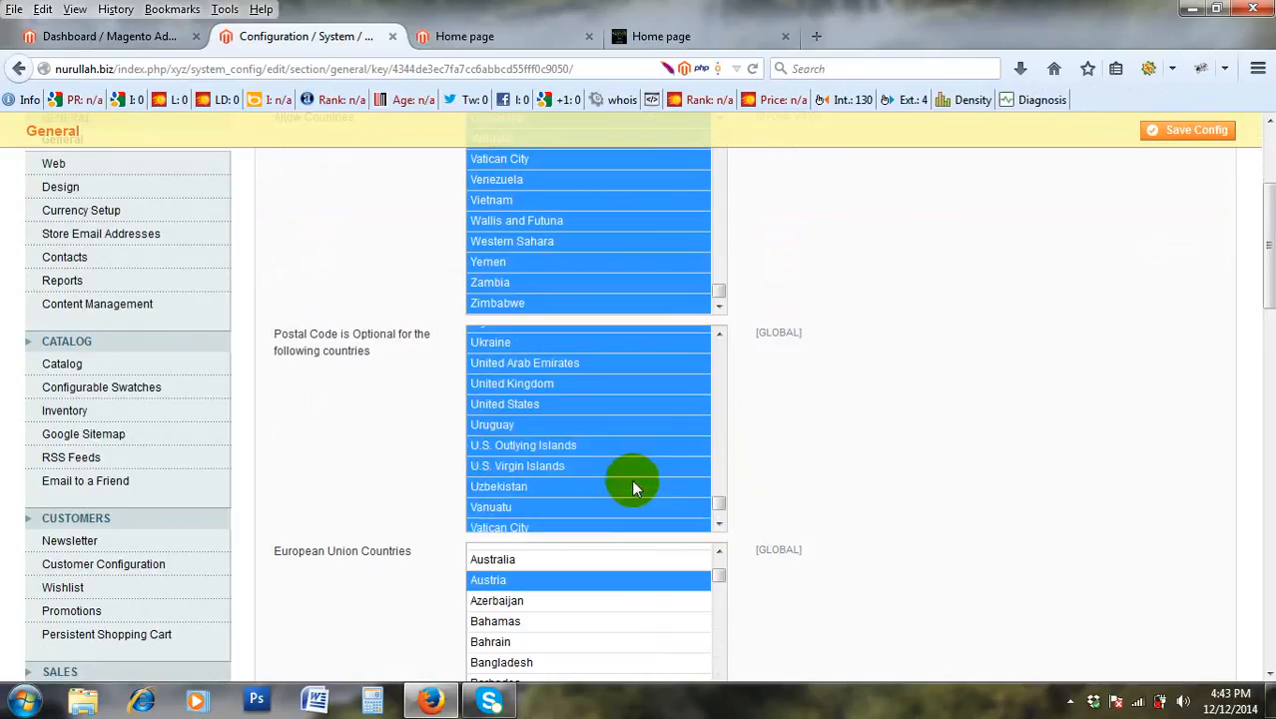
scroll(642, 460, "up", 15)
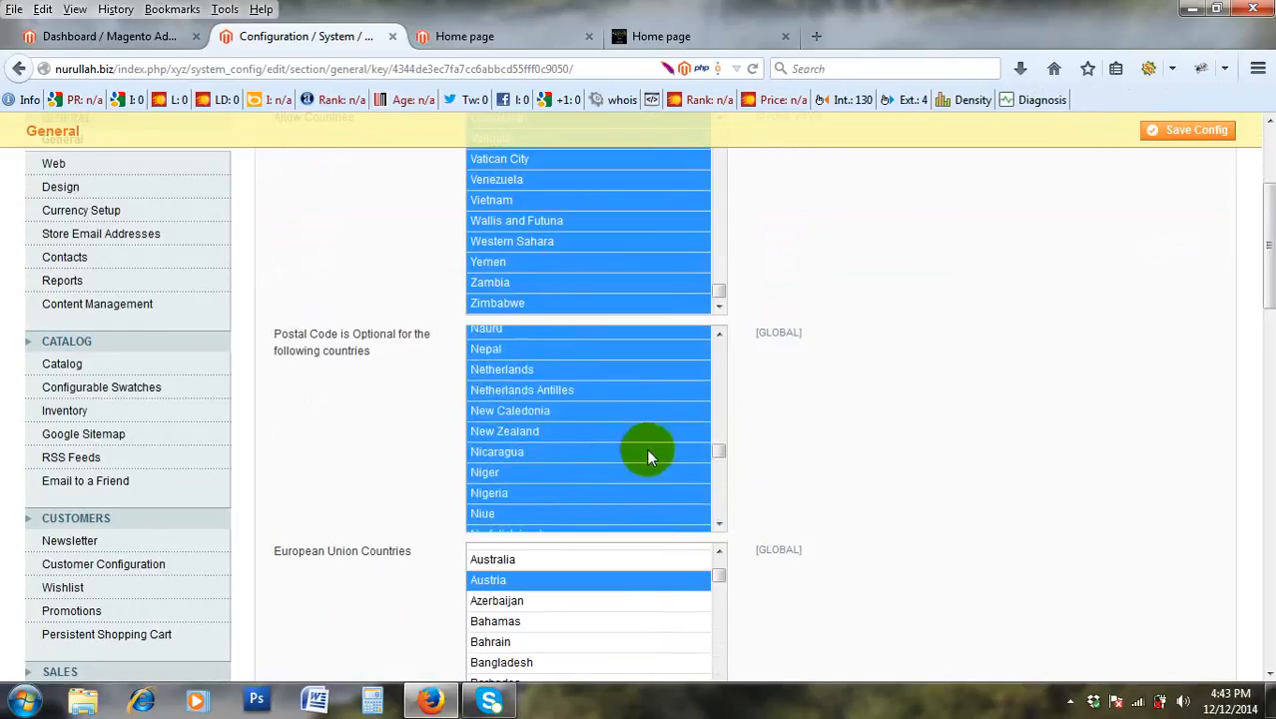
scroll(649, 441, "up", 18)
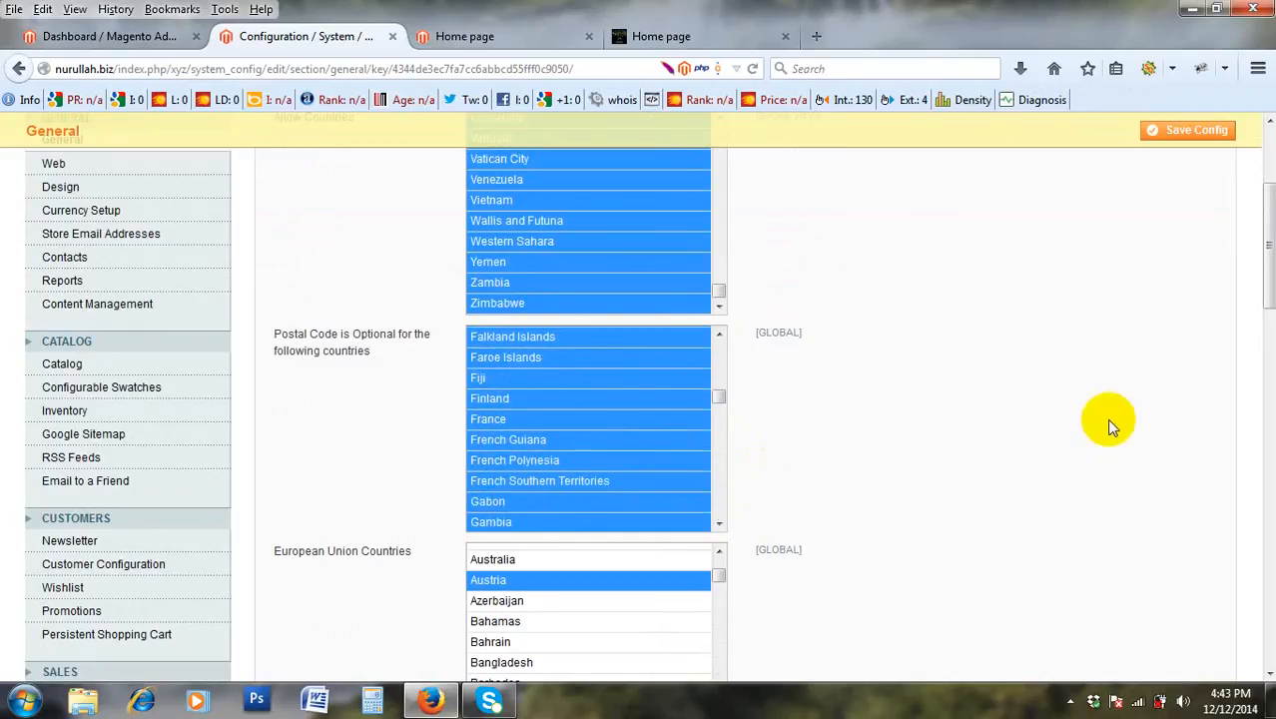
scroll(1113, 427, "down", 1)
scroll(1111, 428, "down", 2)
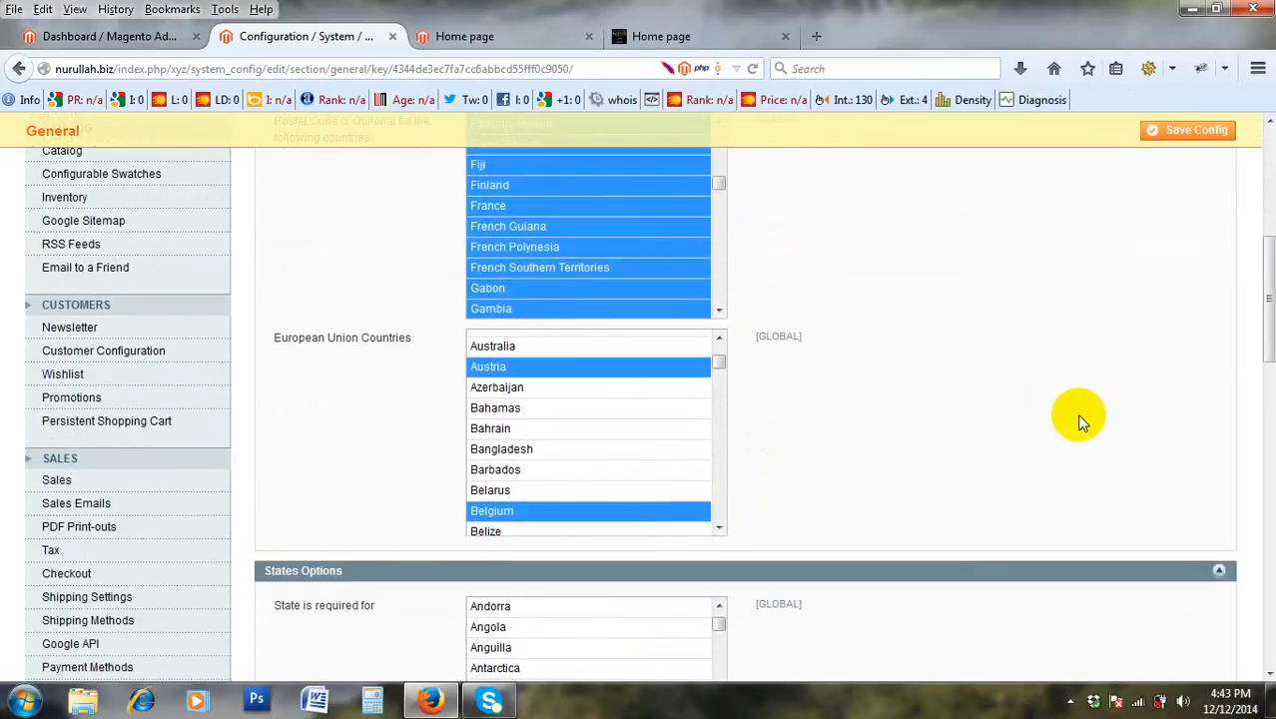
left_click_drag(714, 364, 716, 338)
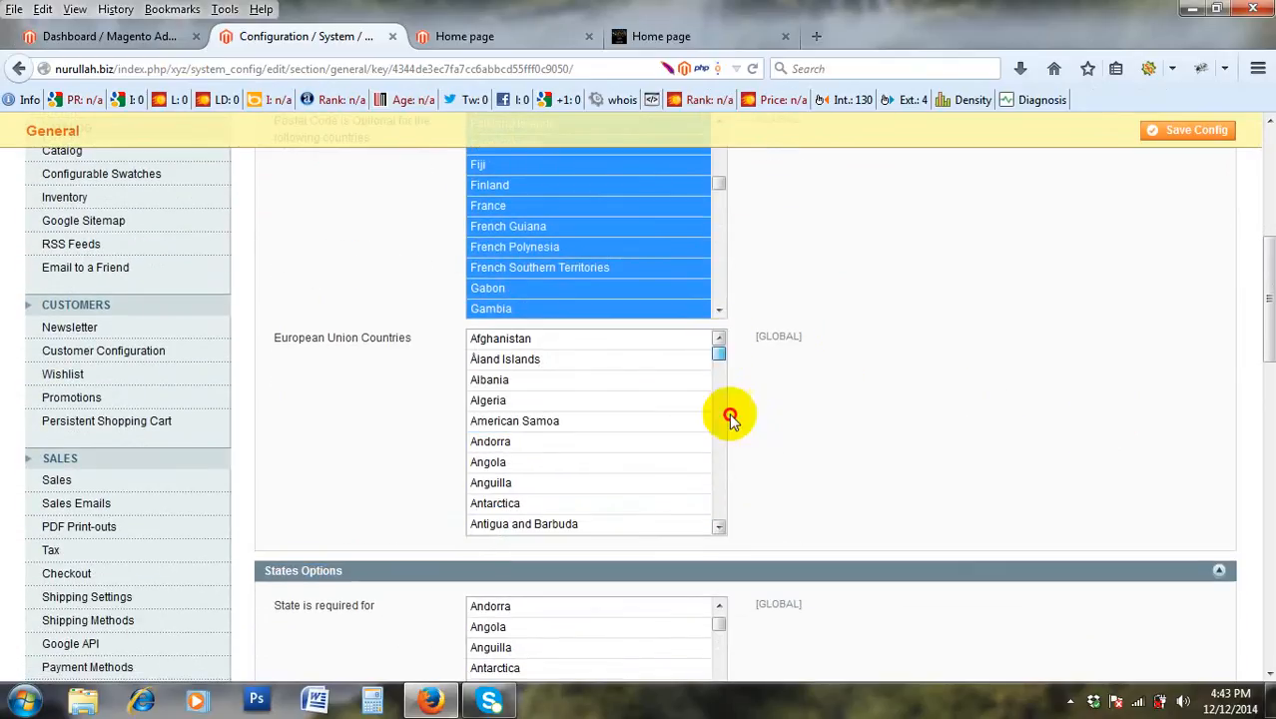
left_click_drag(727, 417, 726, 555)
scroll(692, 356, "up", 20)
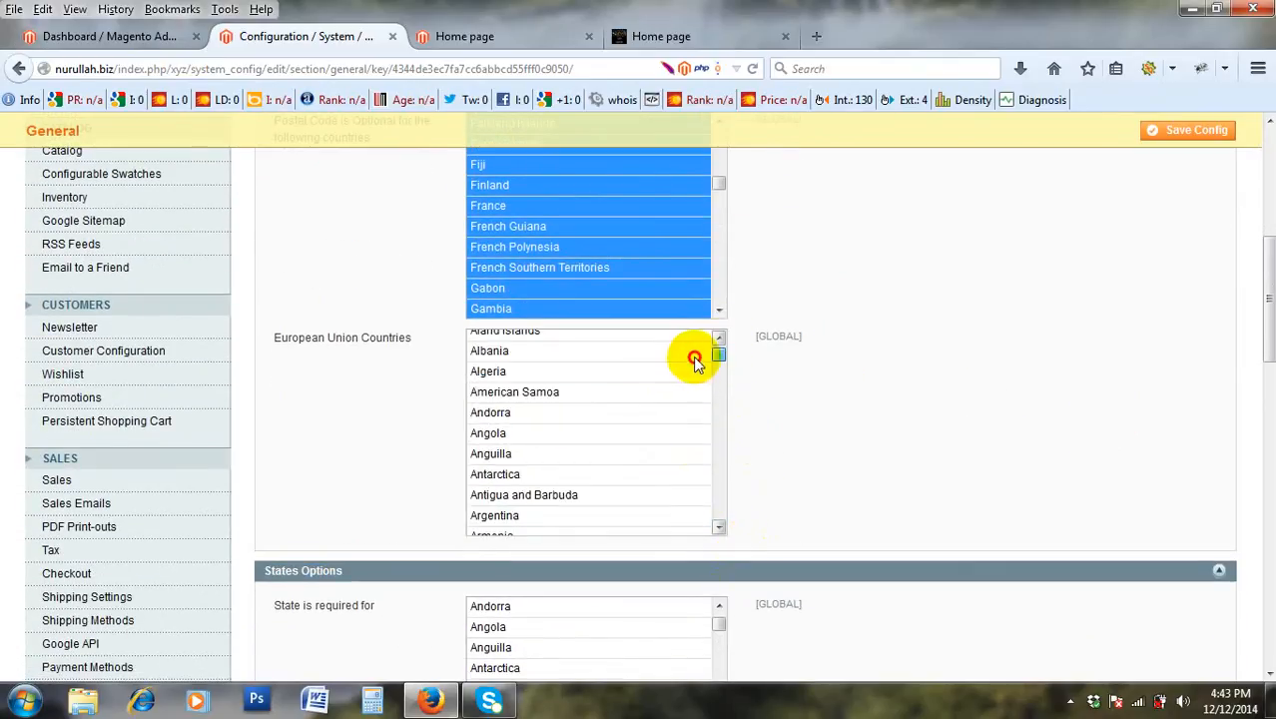
scroll(595, 389, "down", 3)
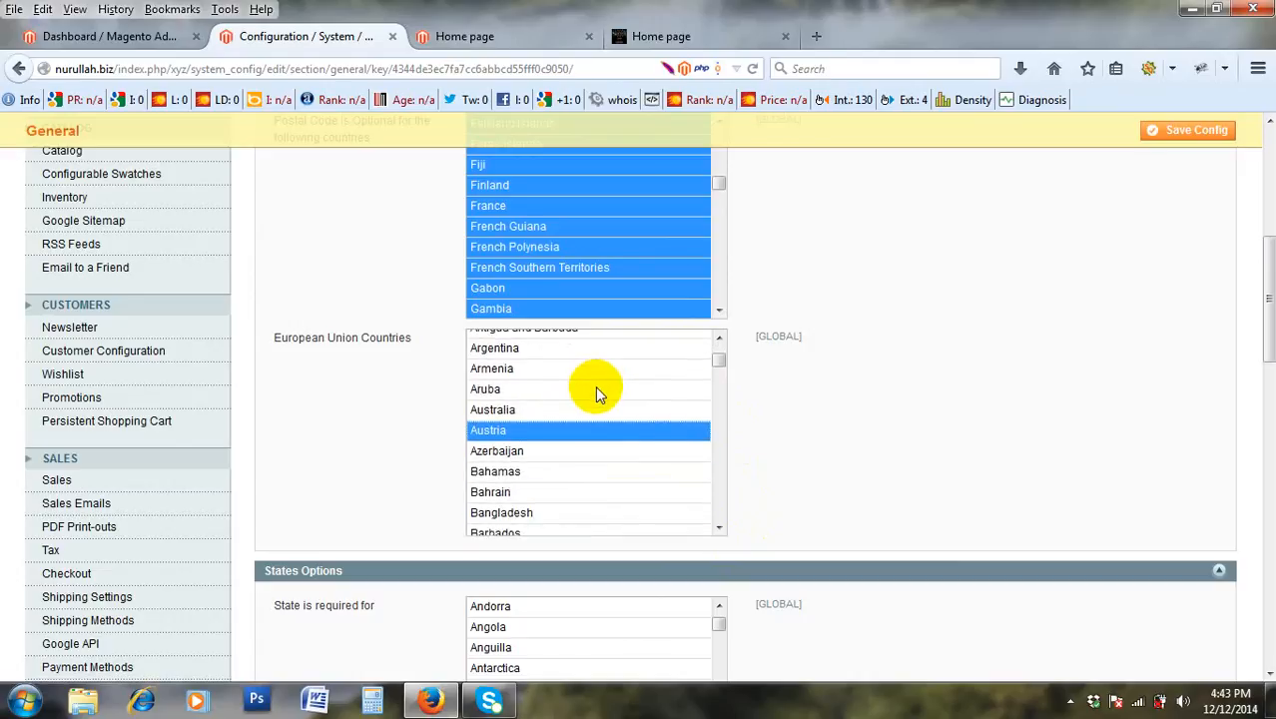
scroll(596, 386, "up", 10)
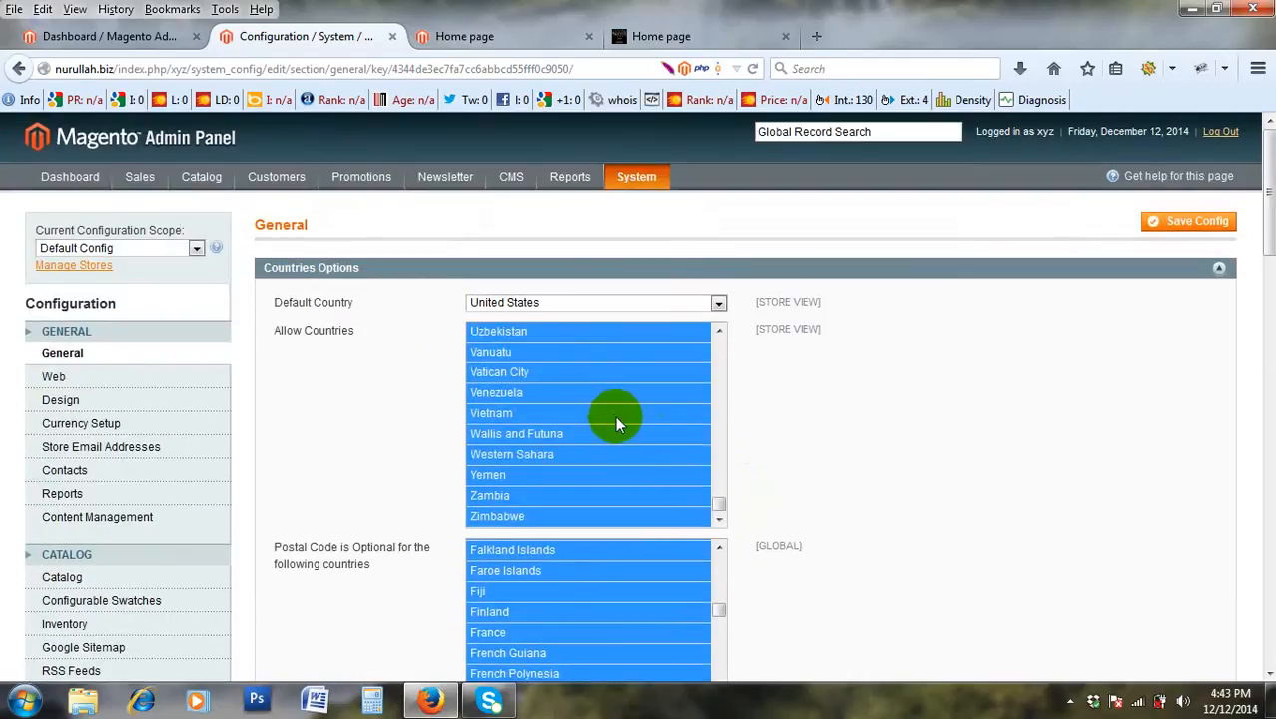
scroll(615, 410, "down", 7)
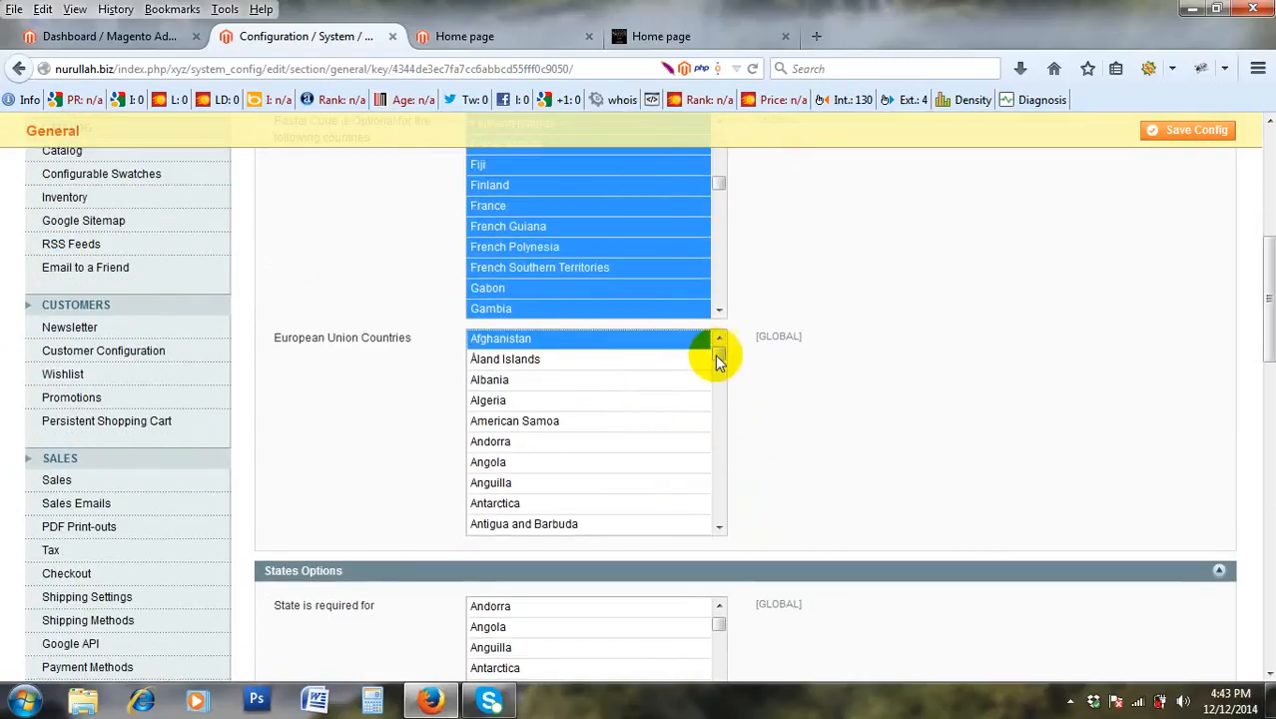
left_click_drag(718, 353, 726, 523)
left_click(604, 518, "shift")
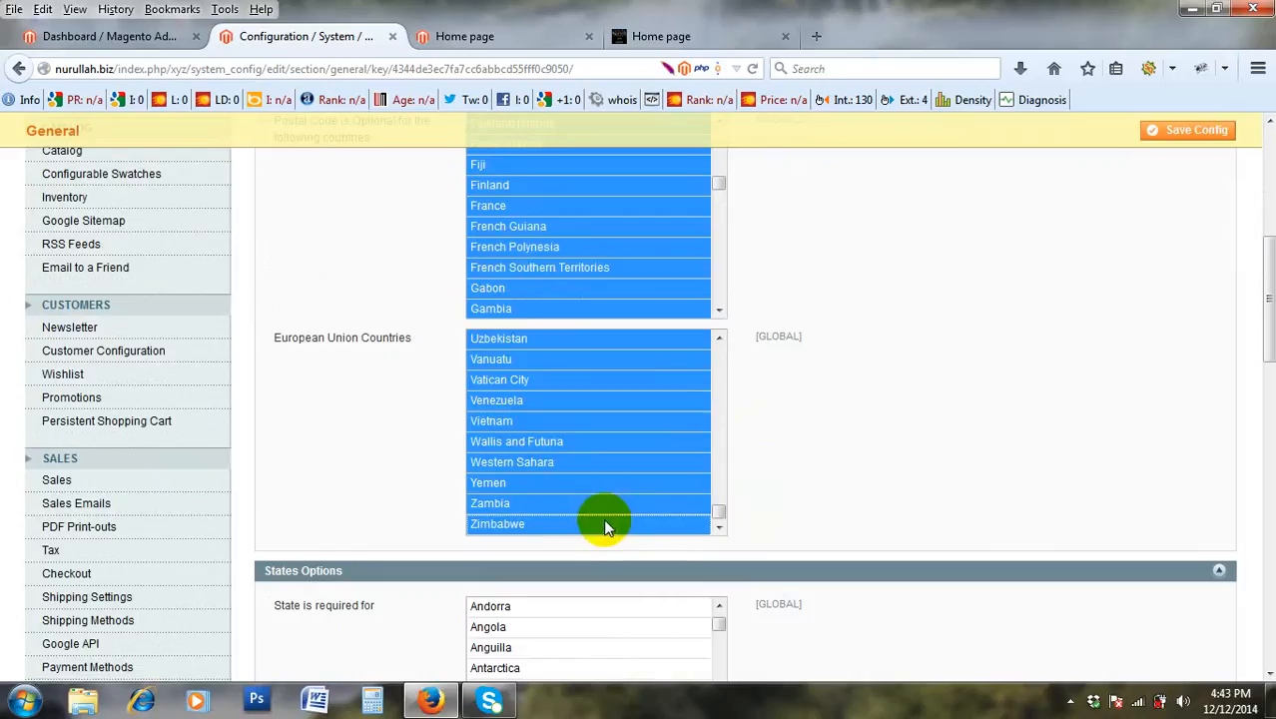
scroll(815, 492, "up", 5)
scroll(816, 492, "down", 8)
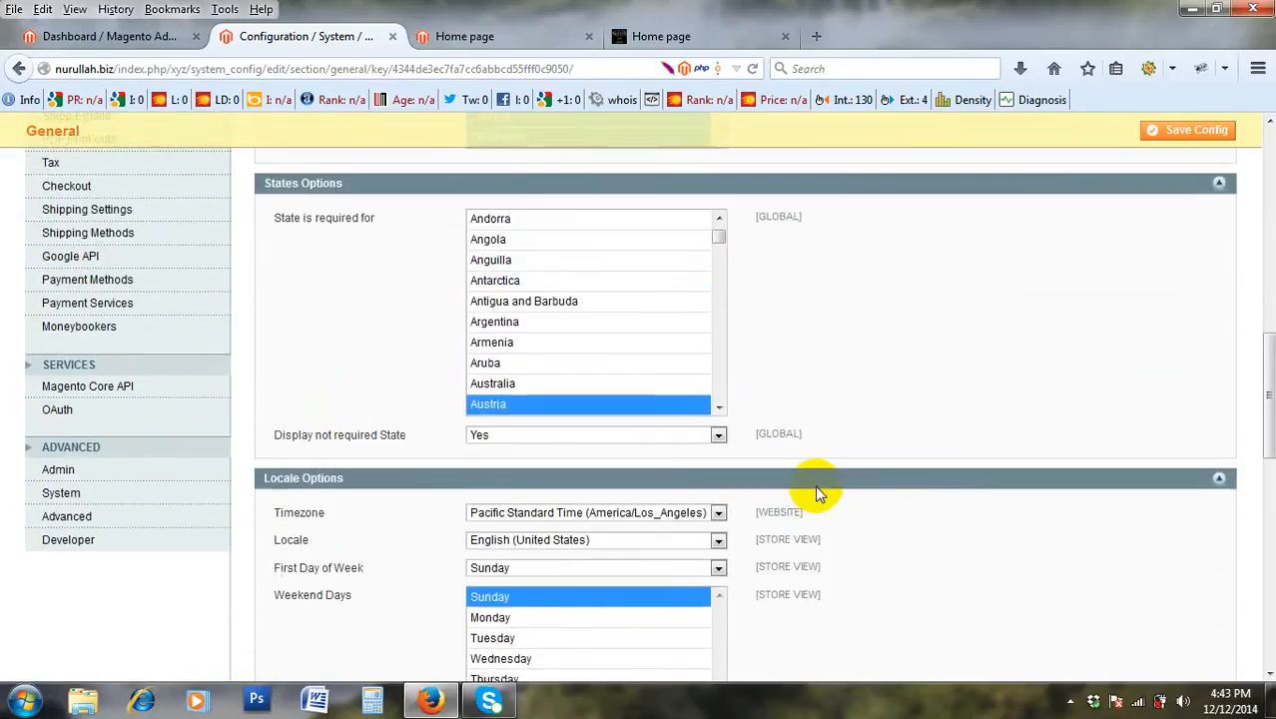
scroll(816, 492, "up", 4)
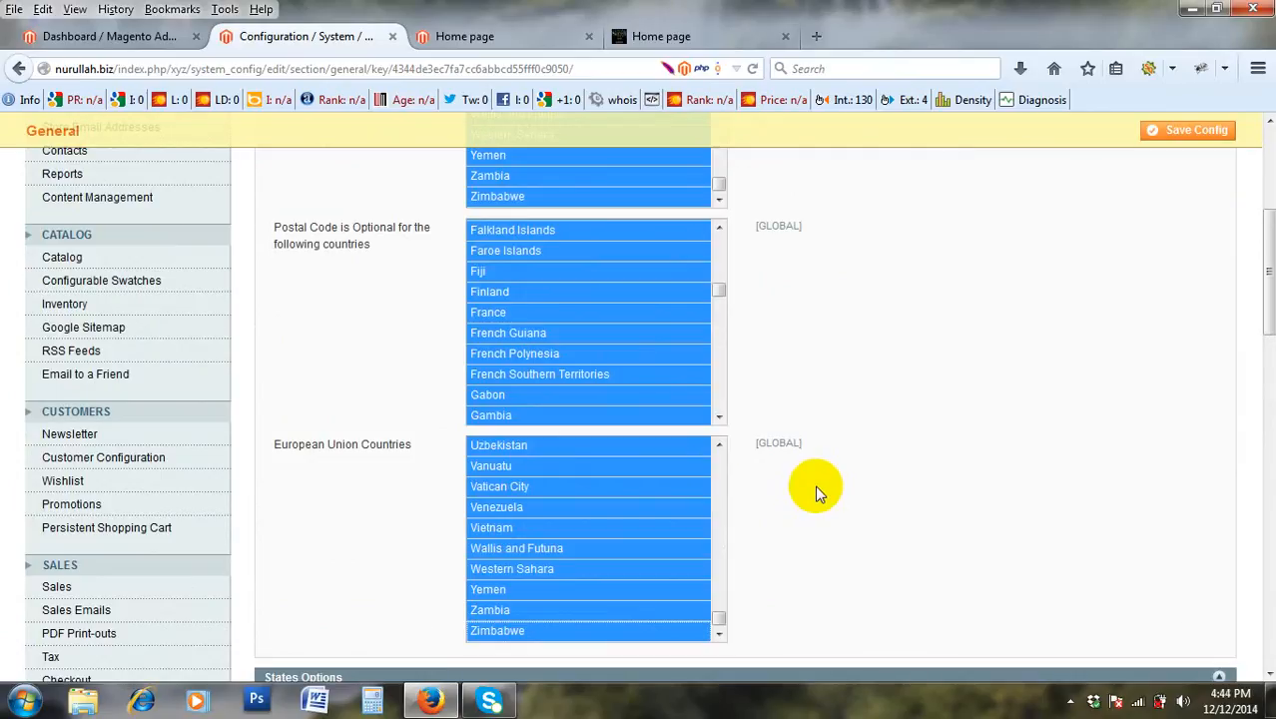
scroll(589, 485, "down", 3)
scroll(622, 456, "up", 2)
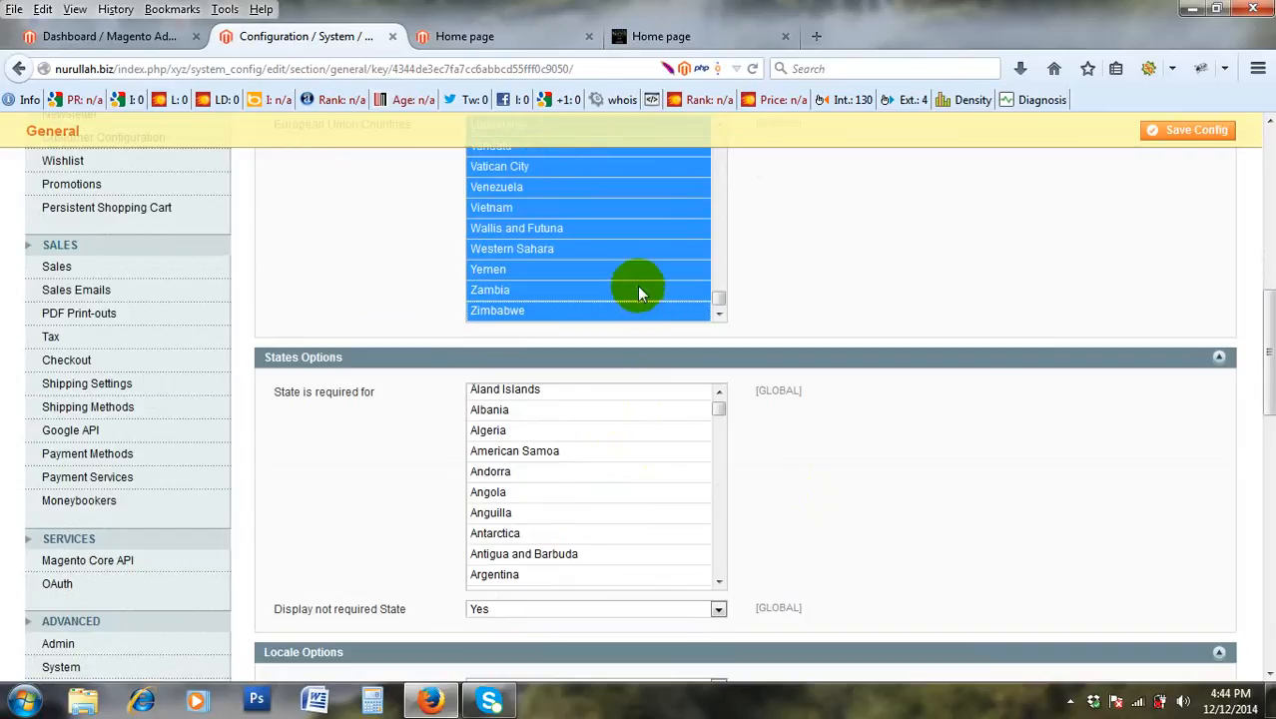
scroll(639, 292, "up", 1)
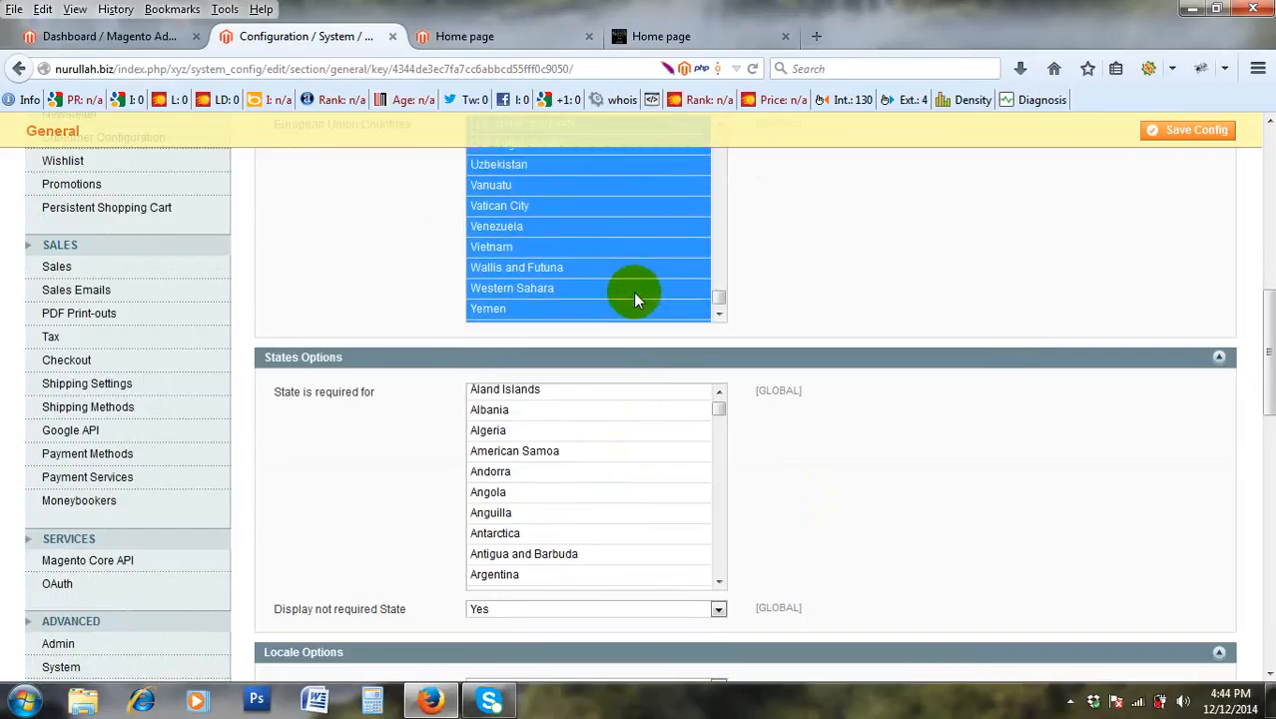
scroll(637, 294, "up", 4)
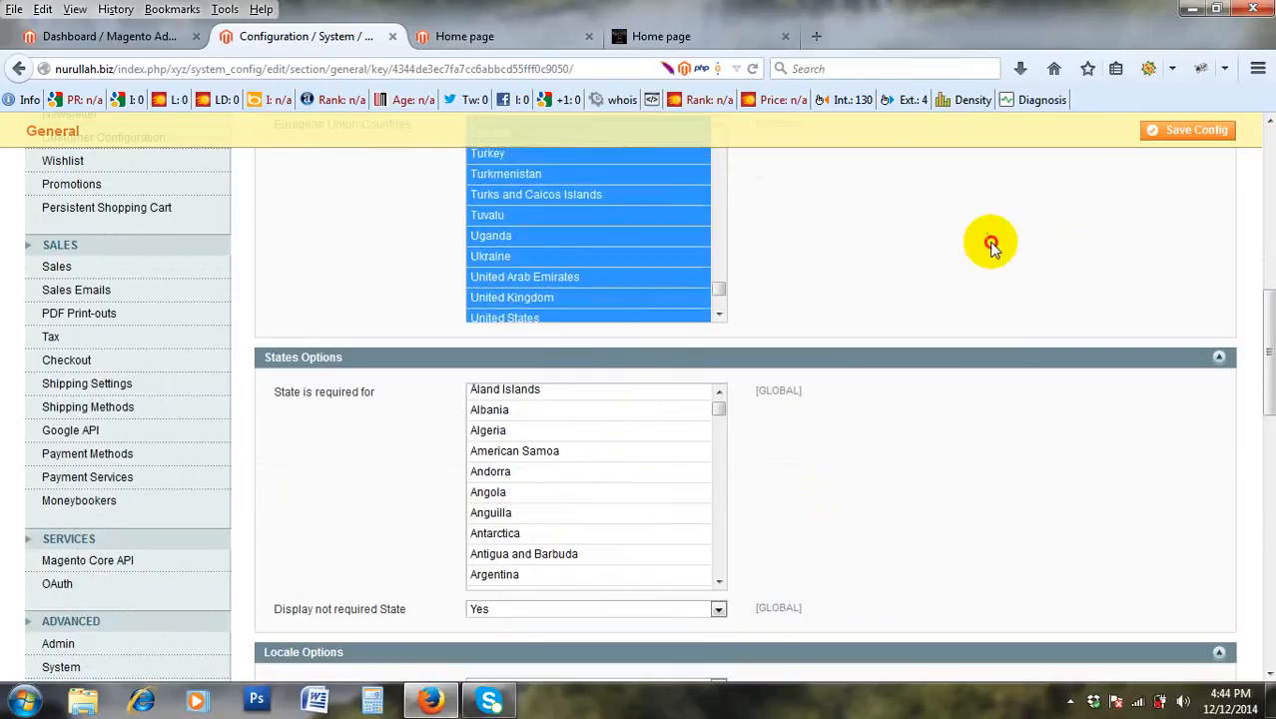
scroll(989, 250, "up", 4)
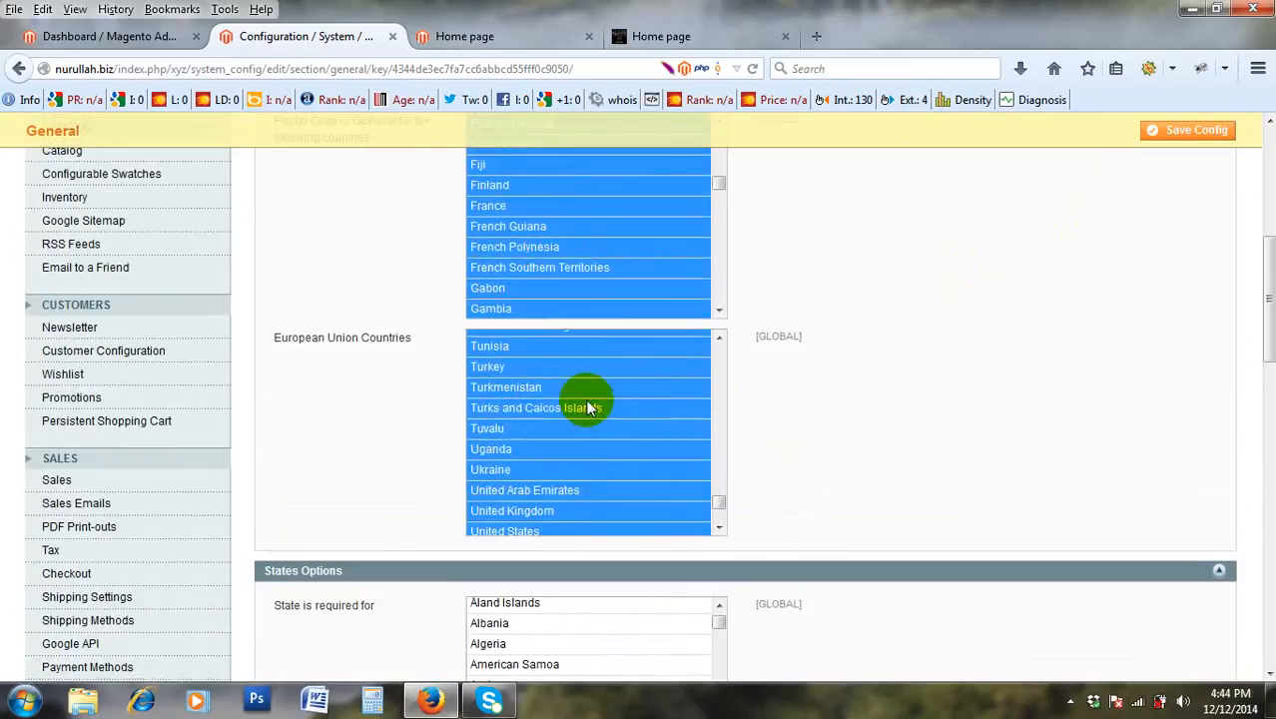
scroll(585, 399, "up", 3)
scroll(585, 397, "down", 7)
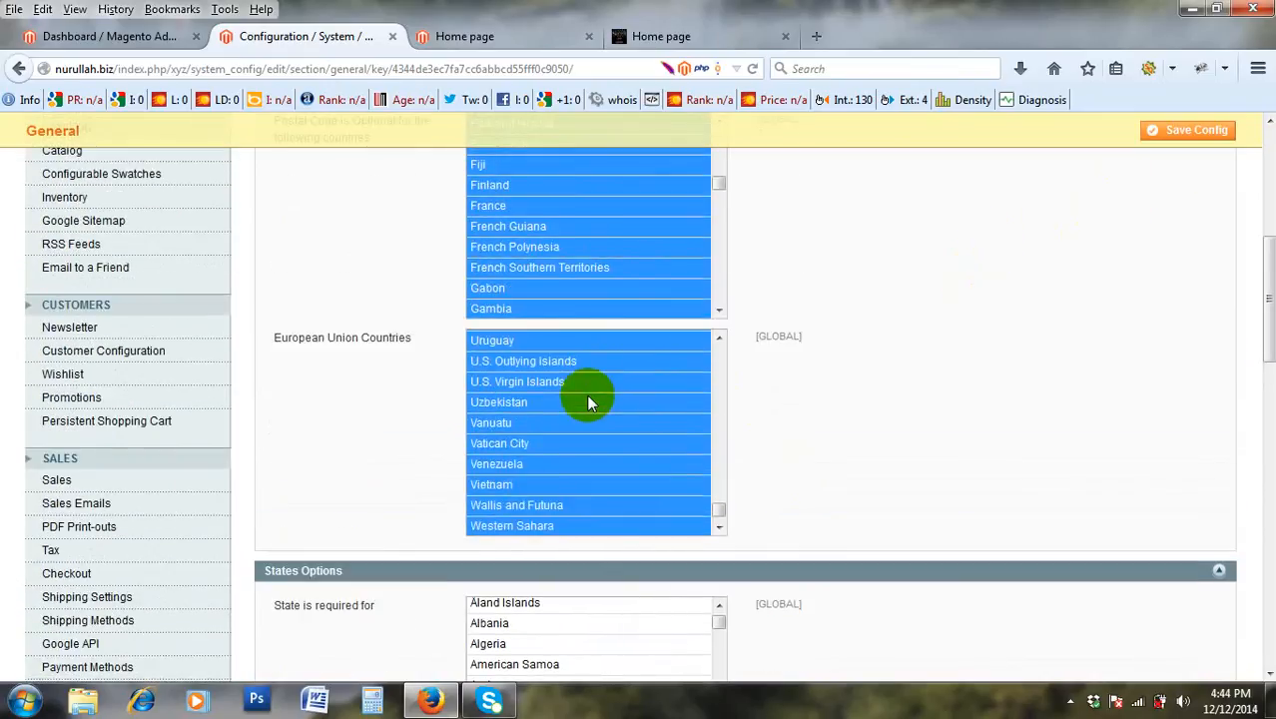
scroll(589, 398, "down", 3)
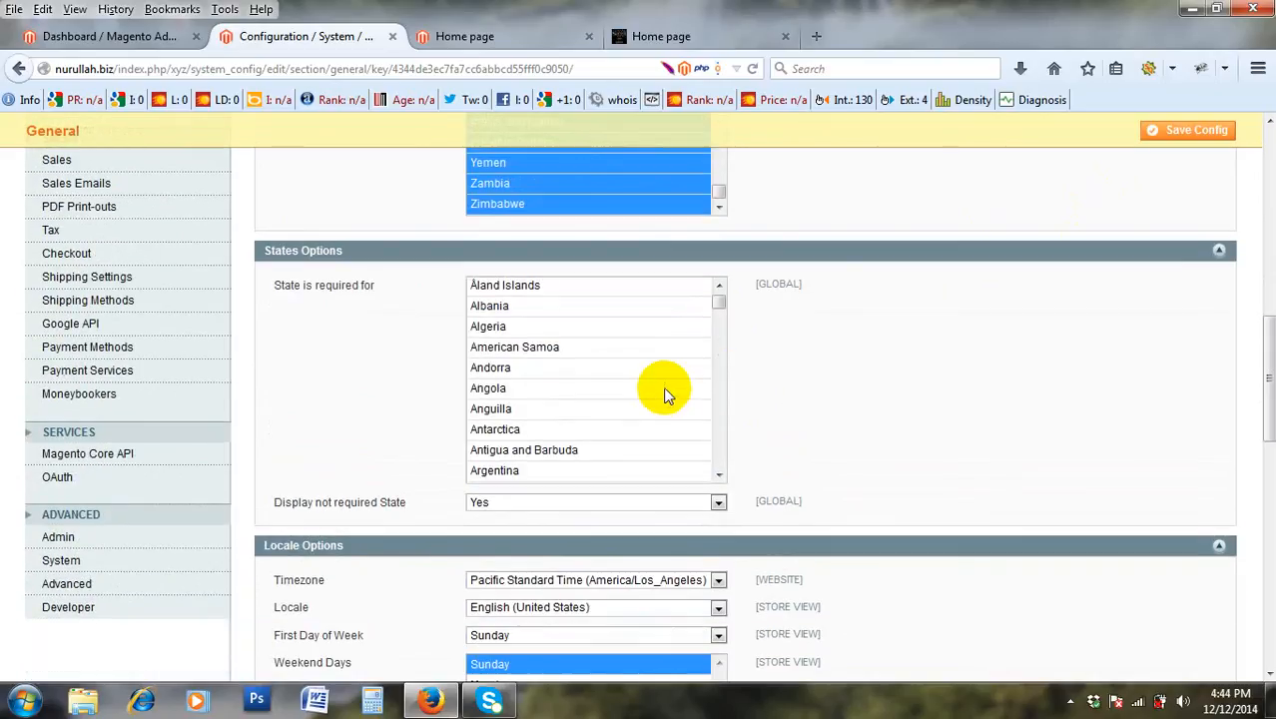
scroll(669, 391, "up", 1)
scroll(783, 342, "up", 4)
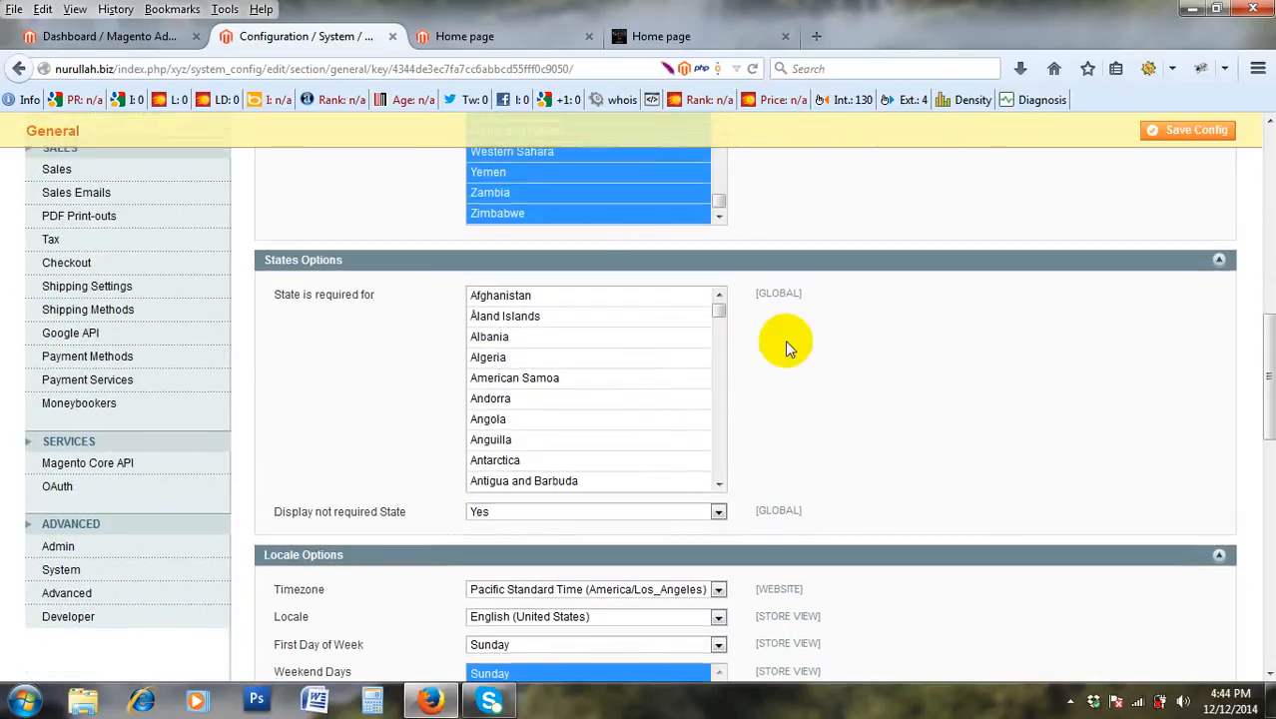
scroll(659, 475, "down", 1)
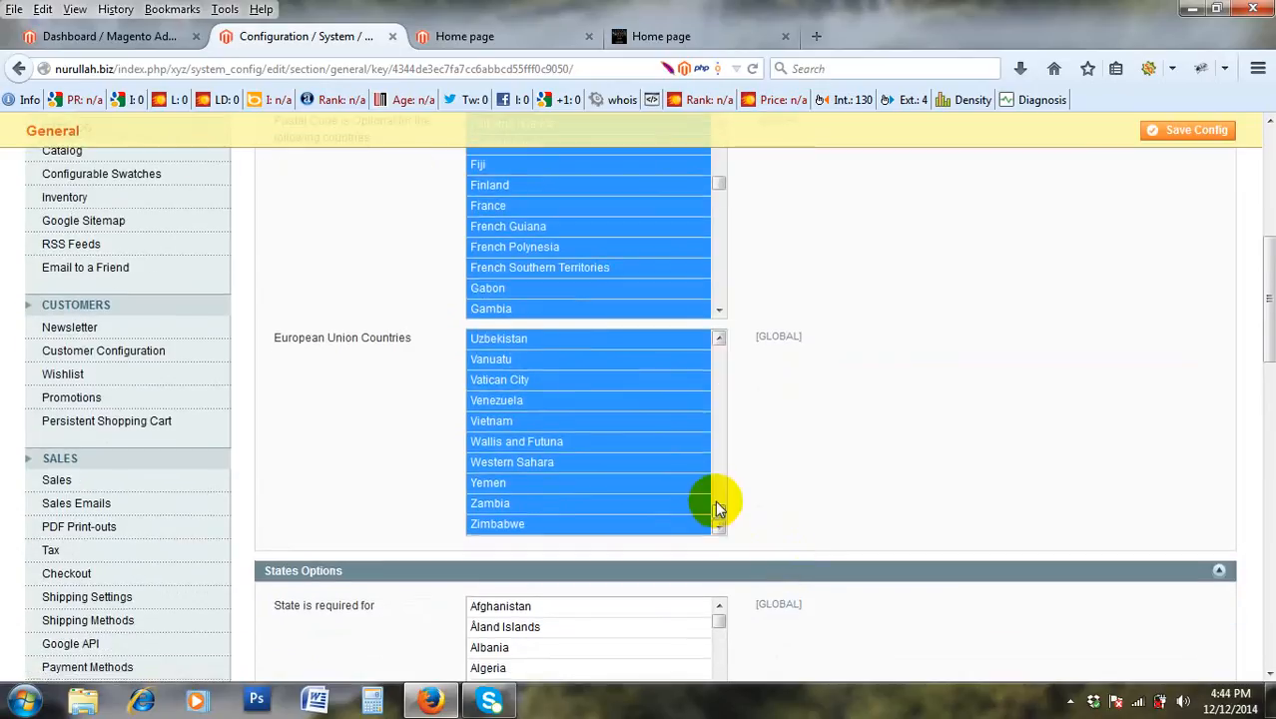
left_click_drag(719, 505, 727, 344)
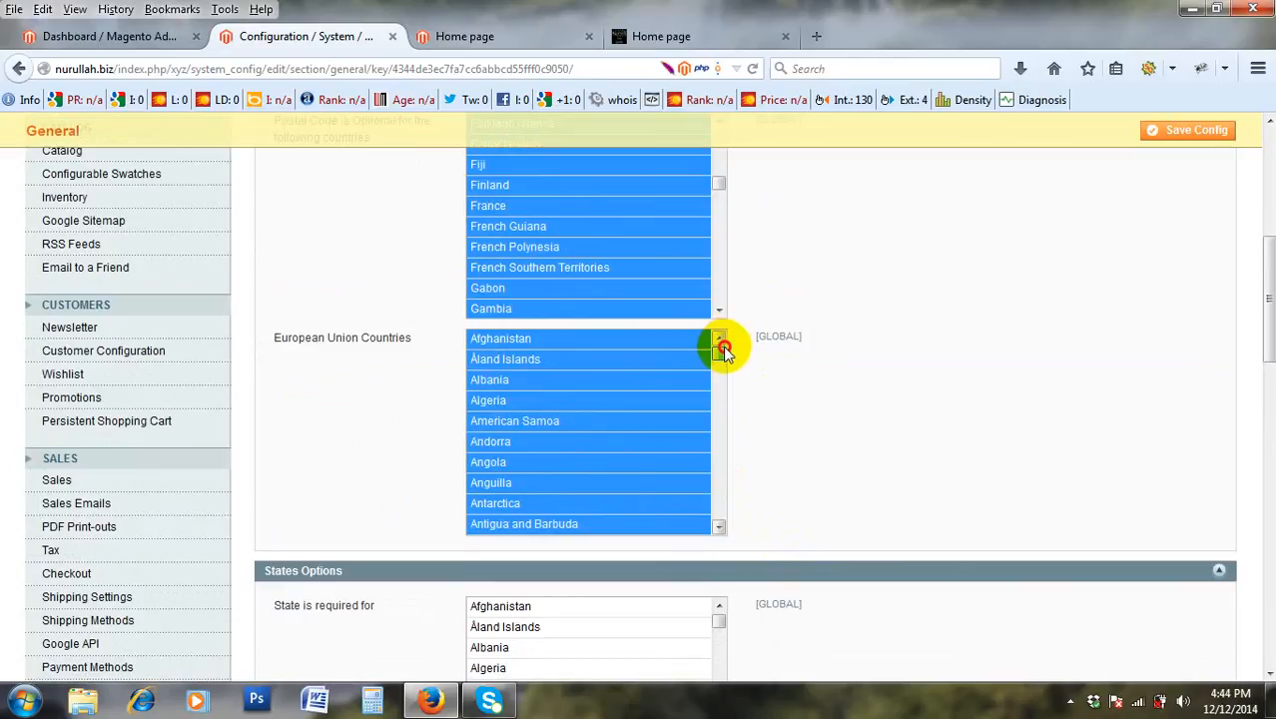
scroll(755, 407, "up", 5)
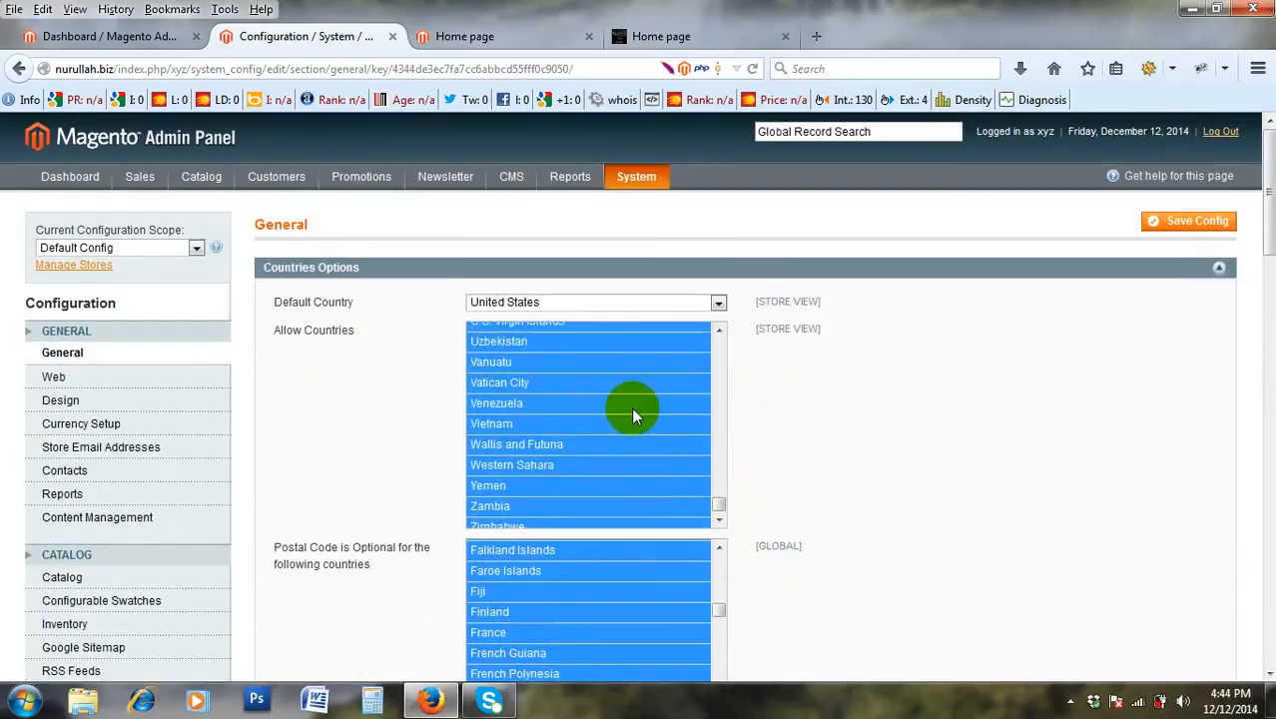
scroll(608, 391, "up", 1)
scroll(610, 389, "down", 1)
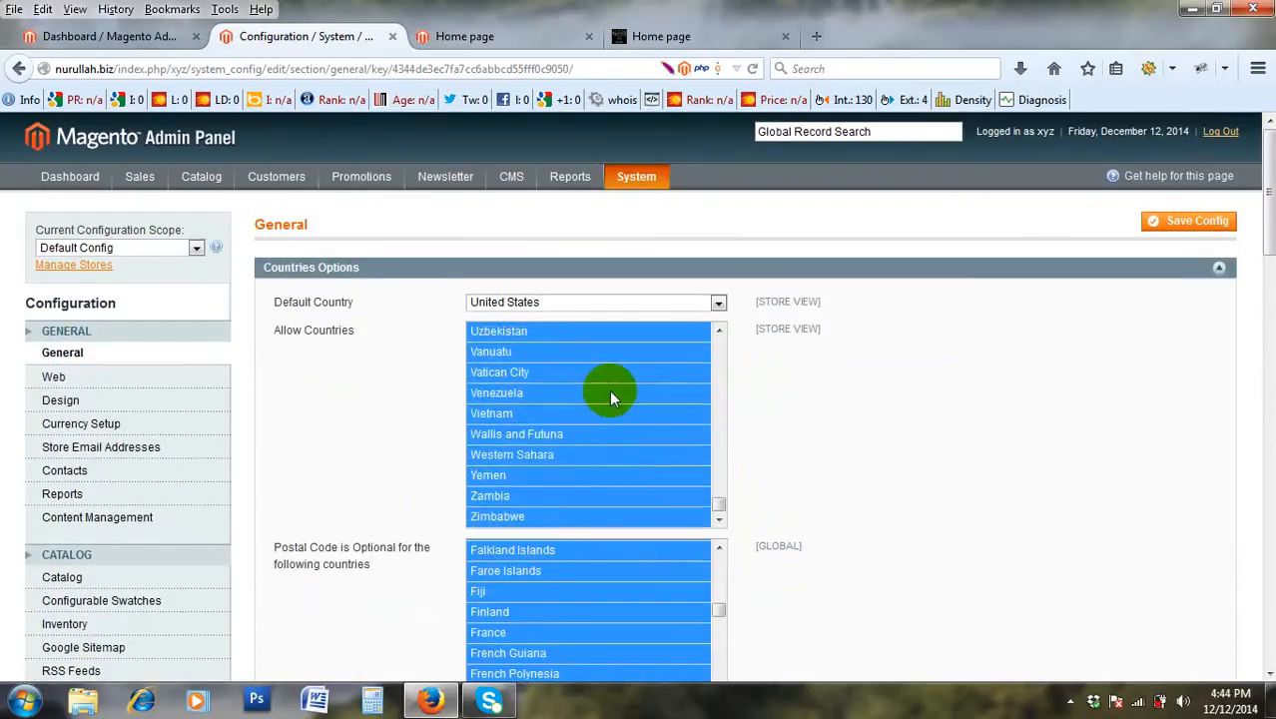
scroll(611, 398, "down", 10)
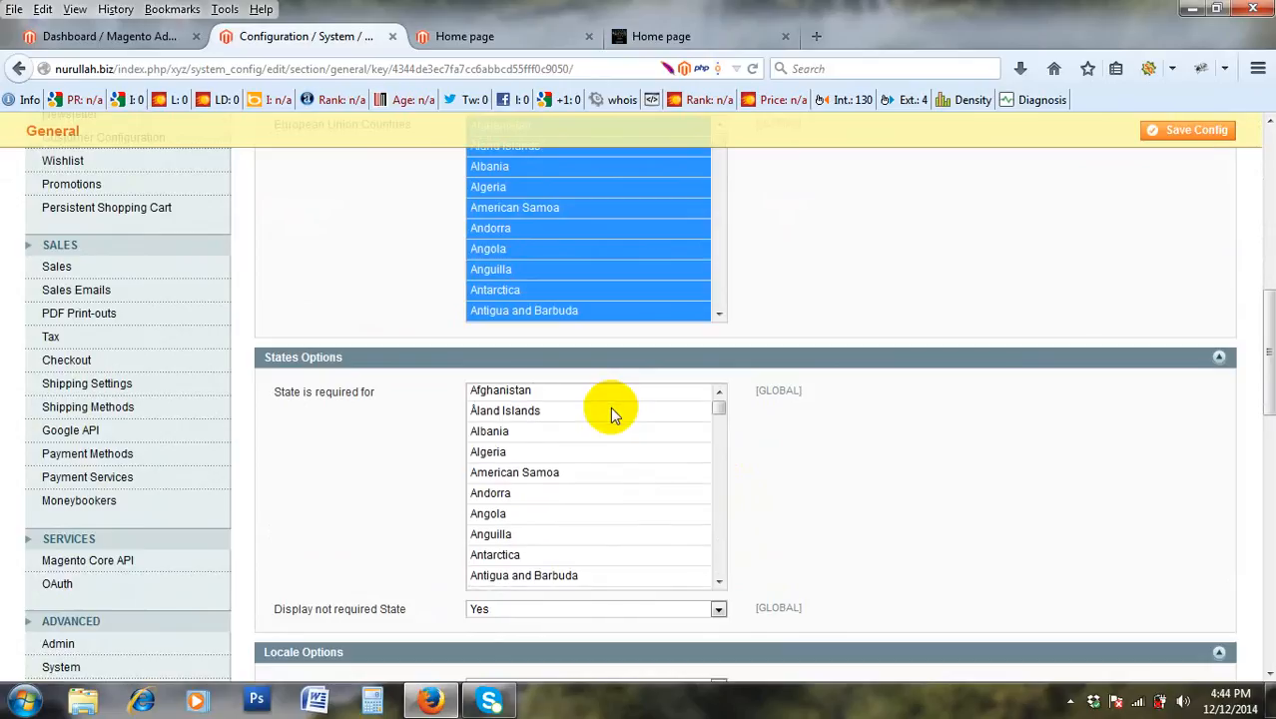
scroll(613, 414, "down", 1)
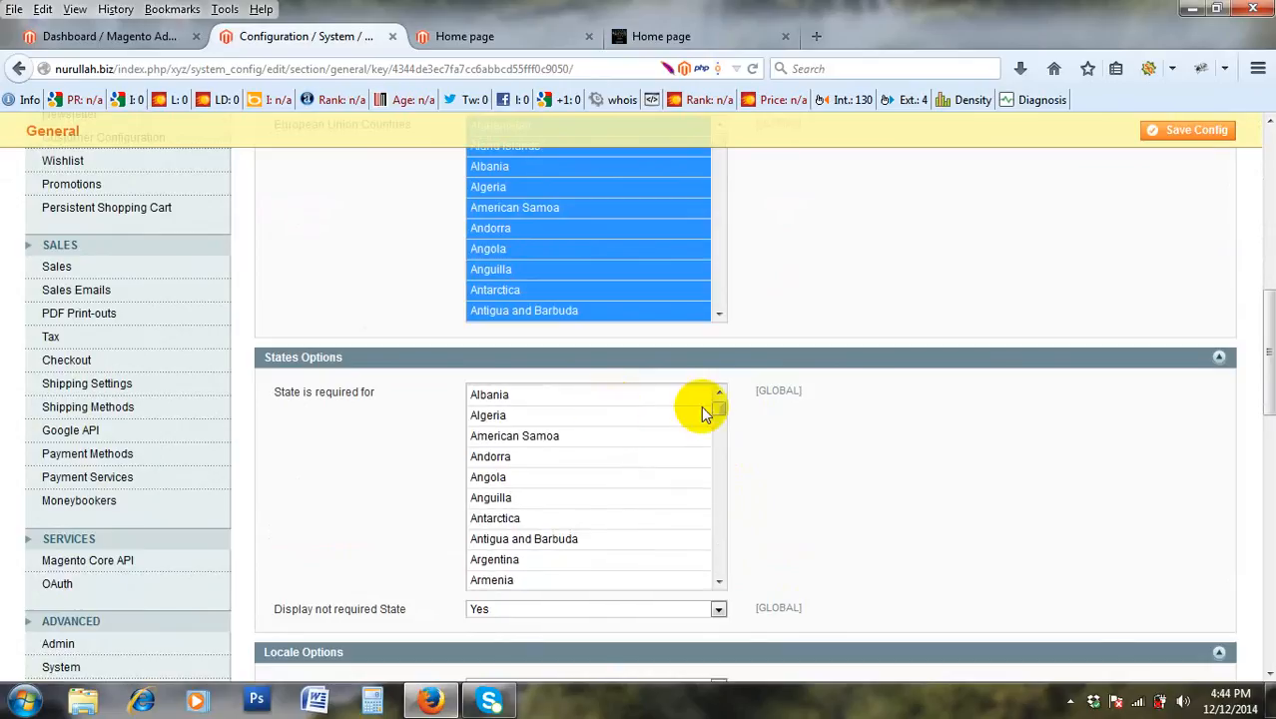
scroll(763, 507, "down", 3)
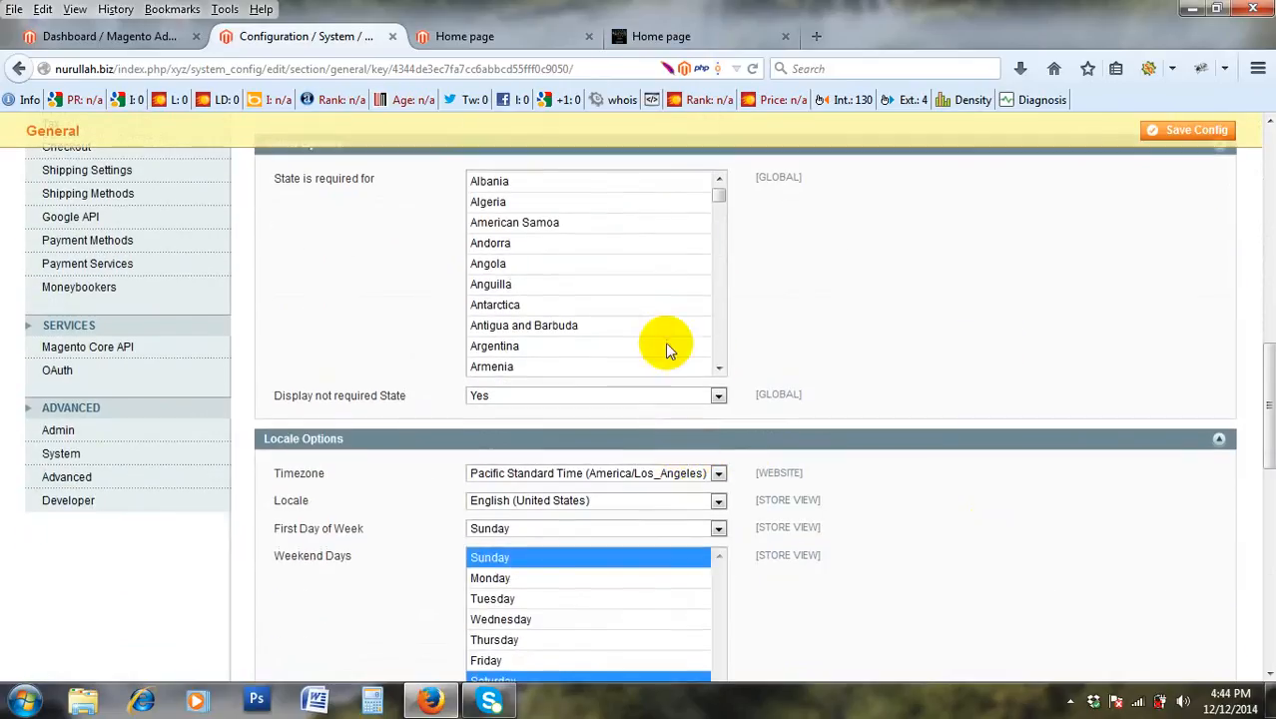
scroll(686, 299, "up", 5)
scroll(688, 404, "down", 1)
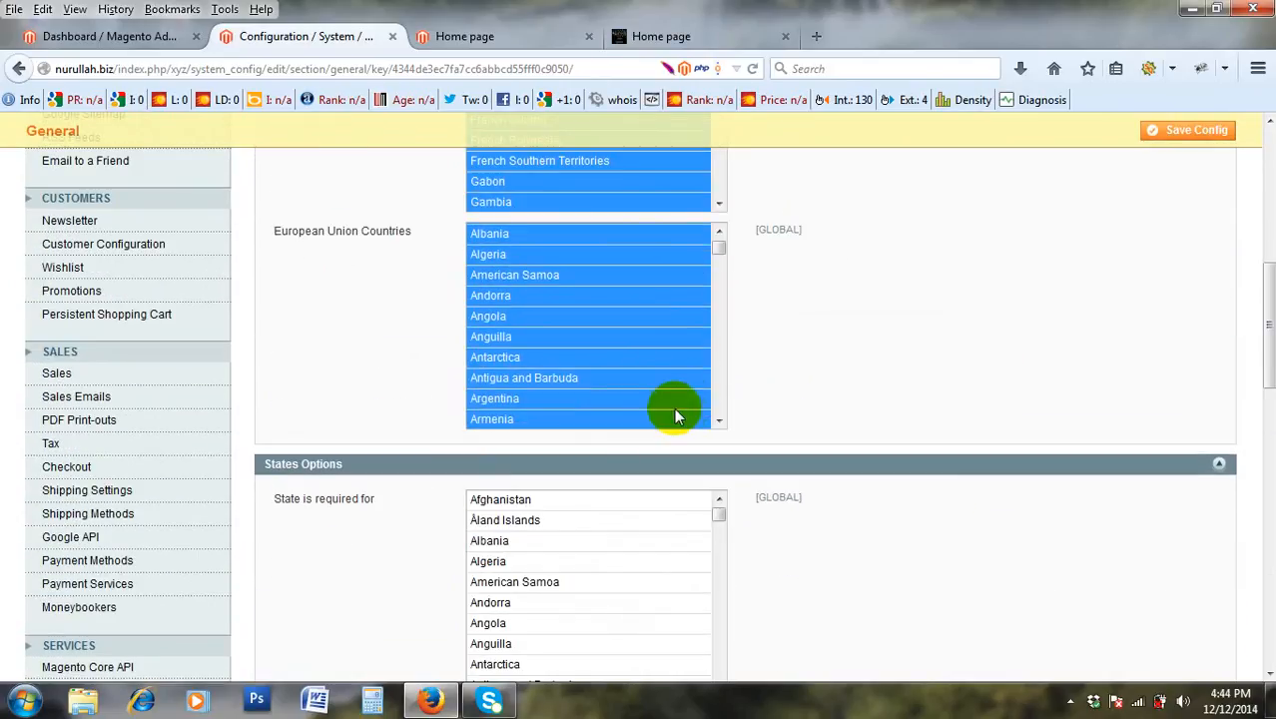
scroll(300, 539, "down", 2)
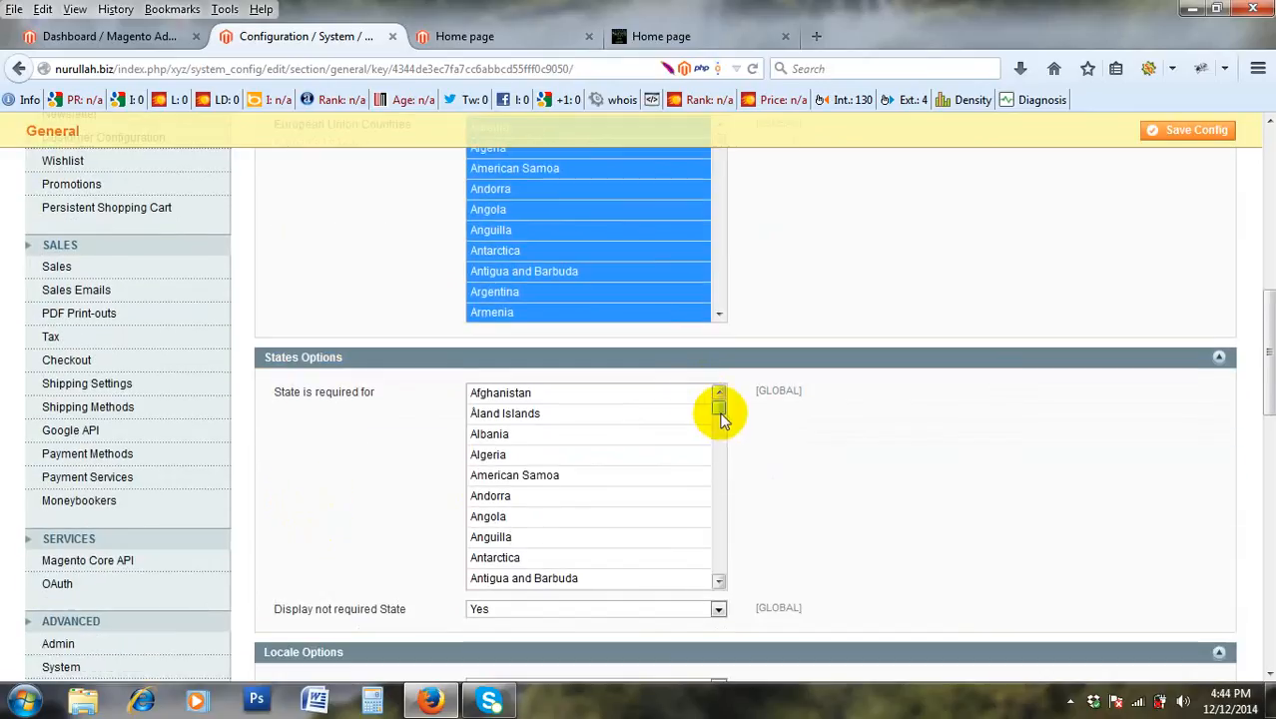
Select every country from Afghanistan through Zimbabwe in the State is required for list.
left_click_drag(715, 412, 724, 383)
left_click(681, 393)
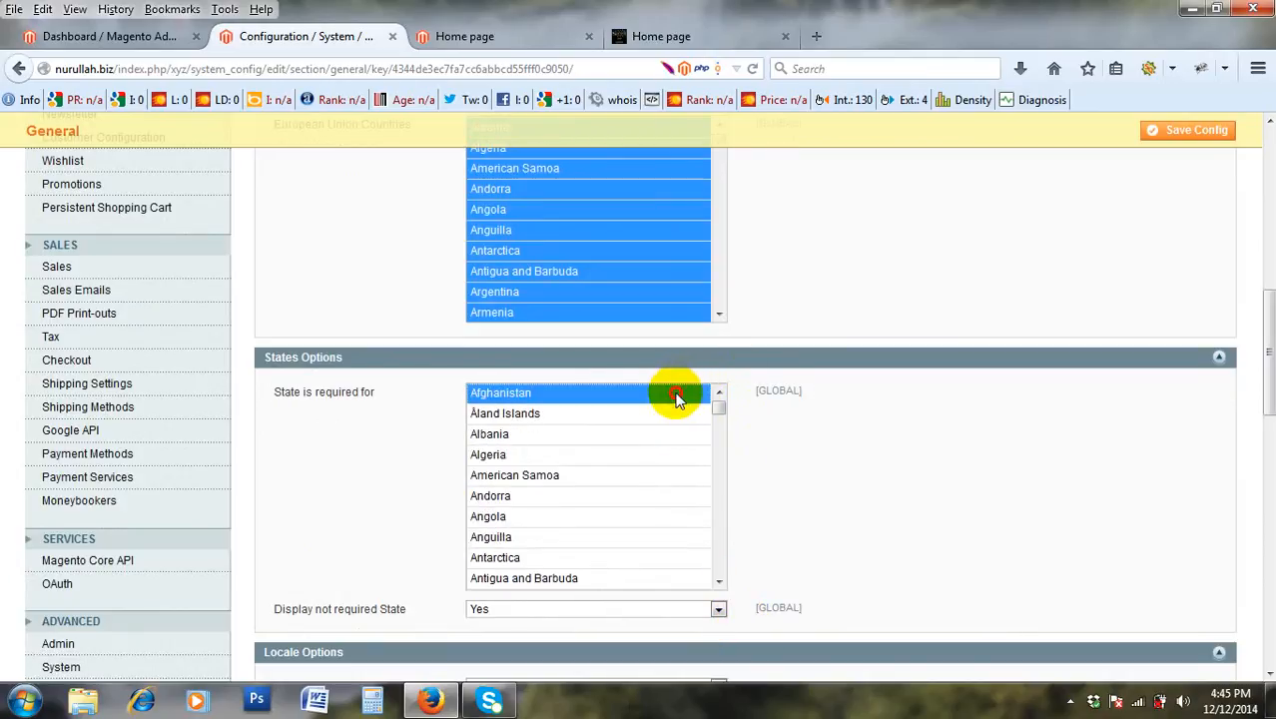
left_click_drag(718, 407, 717, 606)
left_click(664, 579, "shift")
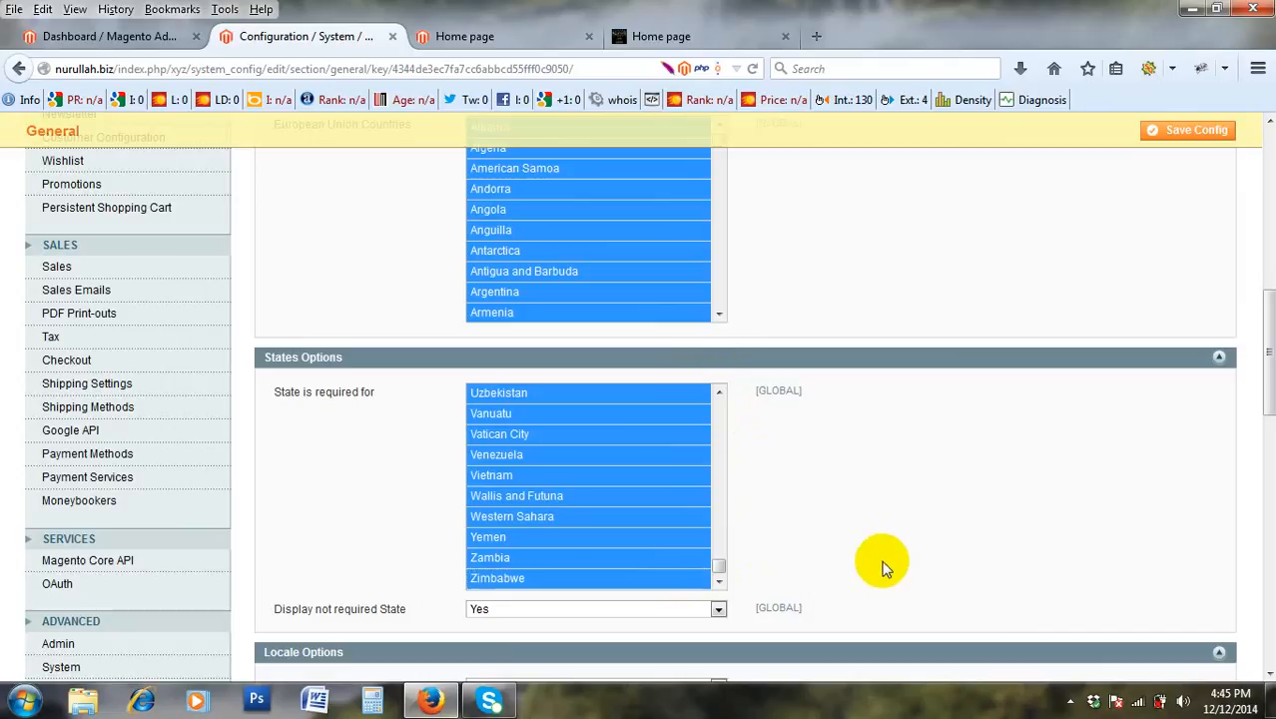
scroll(796, 540, "down", 1)
scroll(797, 537, "down", 2)
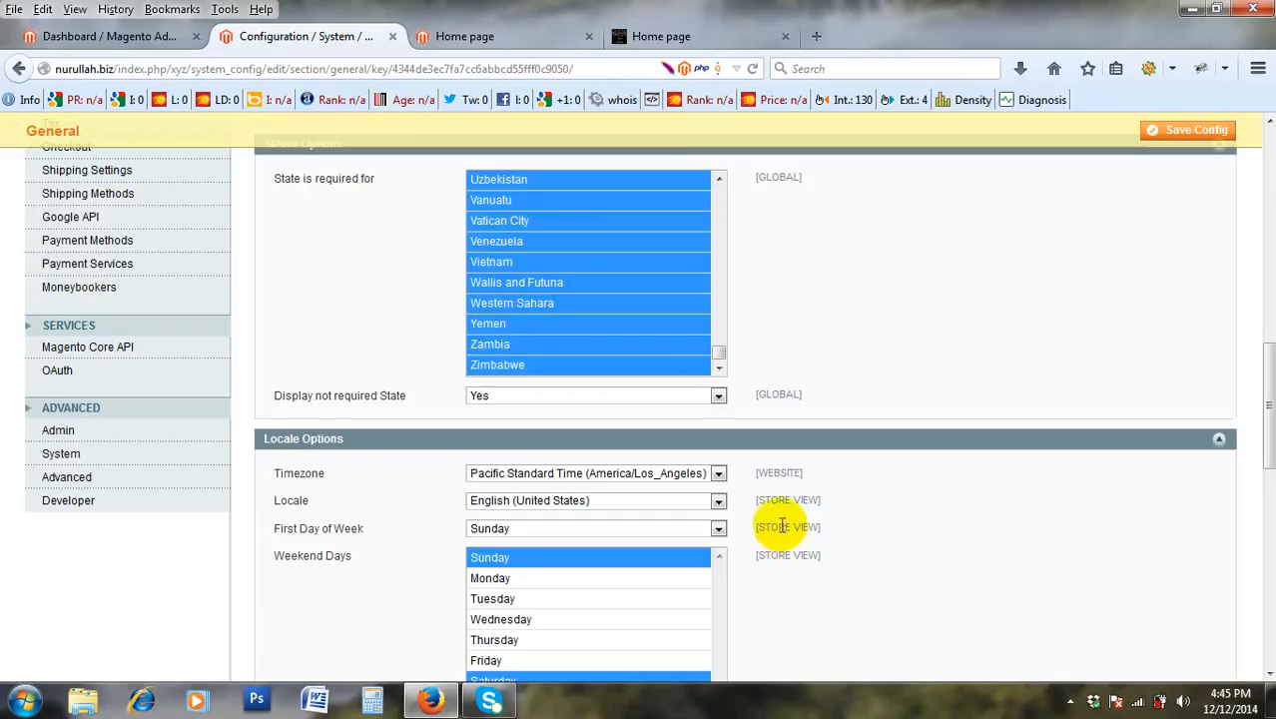
scroll(769, 509, "up", 2)
scroll(571, 405, "up", 1)
scroll(572, 379, "up", 15)
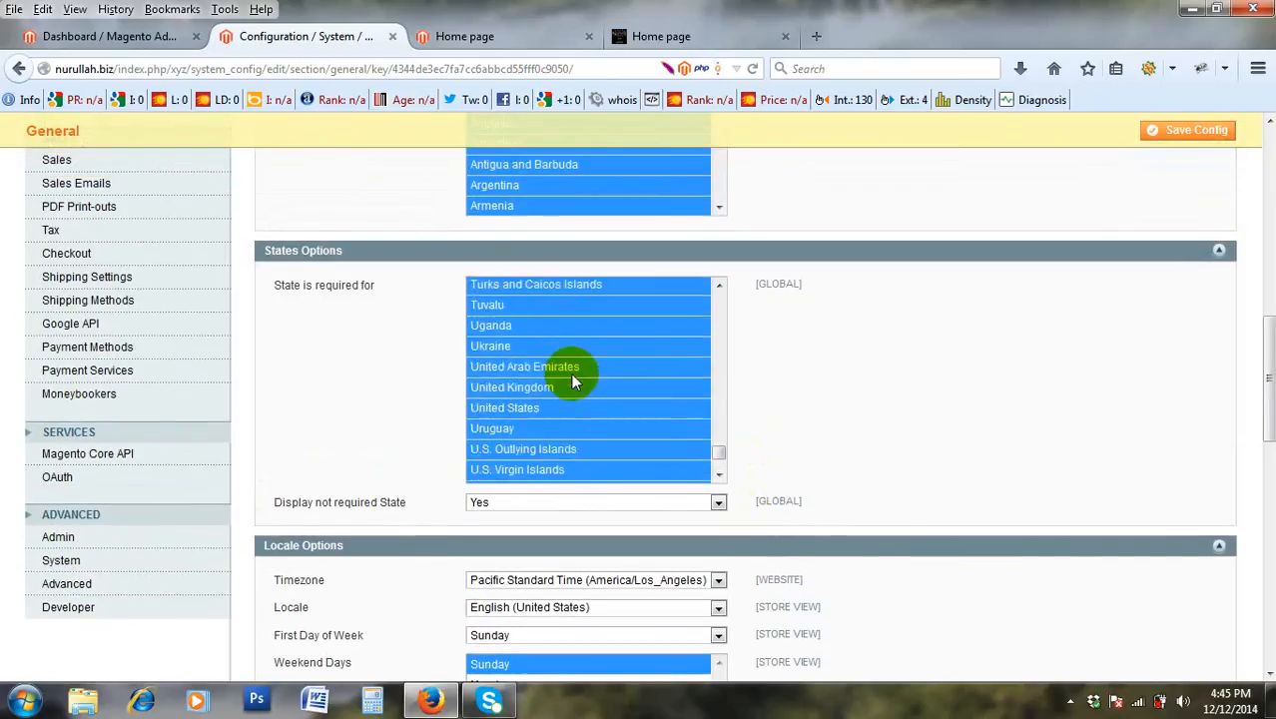
scroll(571, 375, "up", 6)
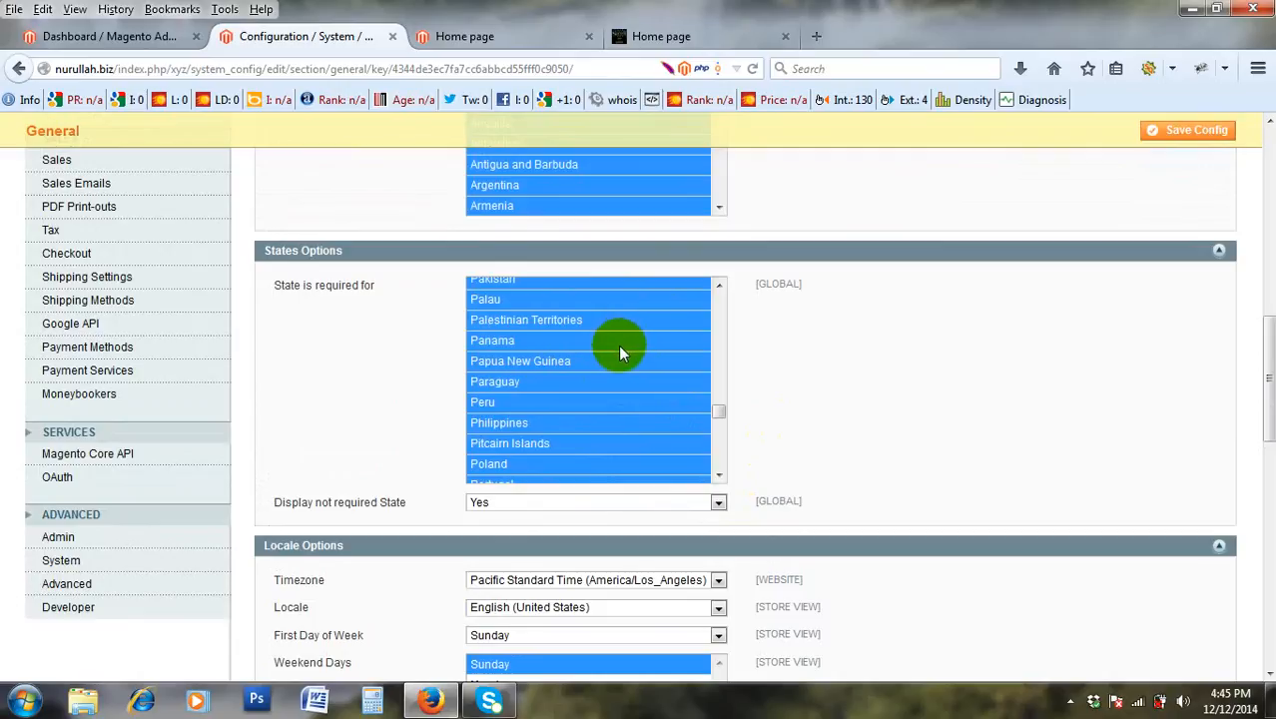
left_click_drag(719, 413, 727, 469)
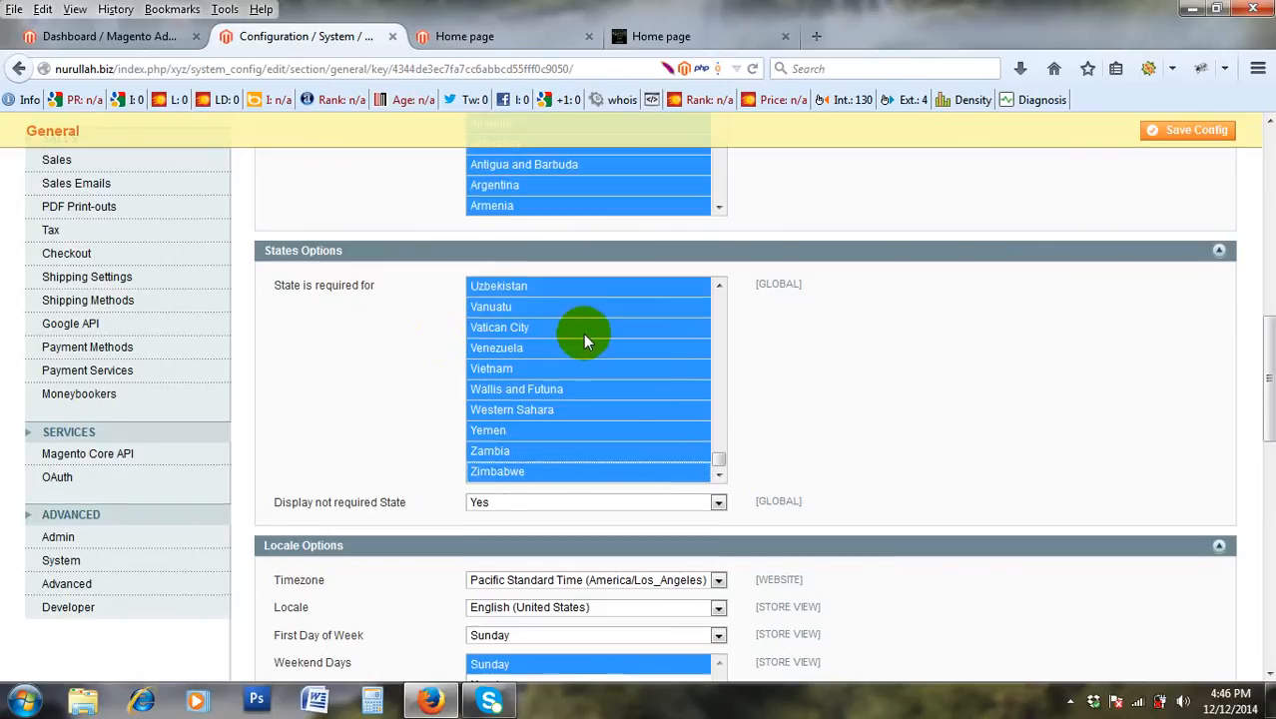
scroll(584, 334, "down", 2)
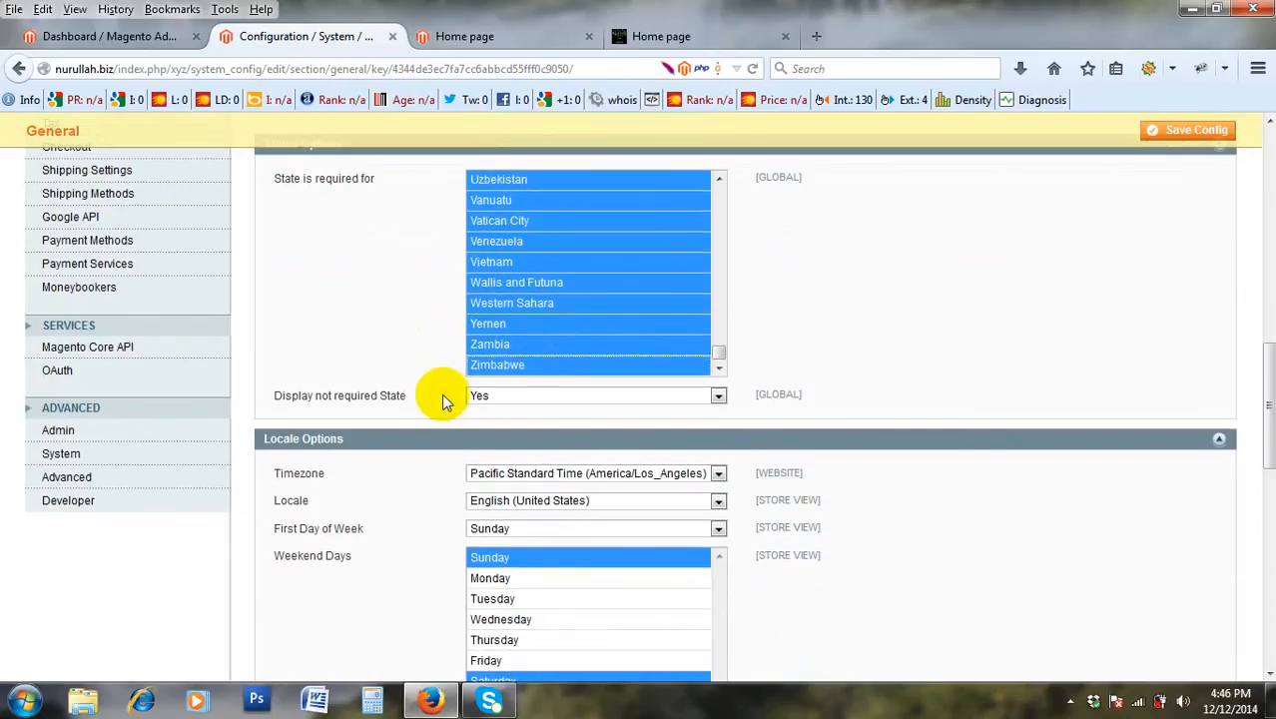
left_click(553, 399)
left_click(553, 400)
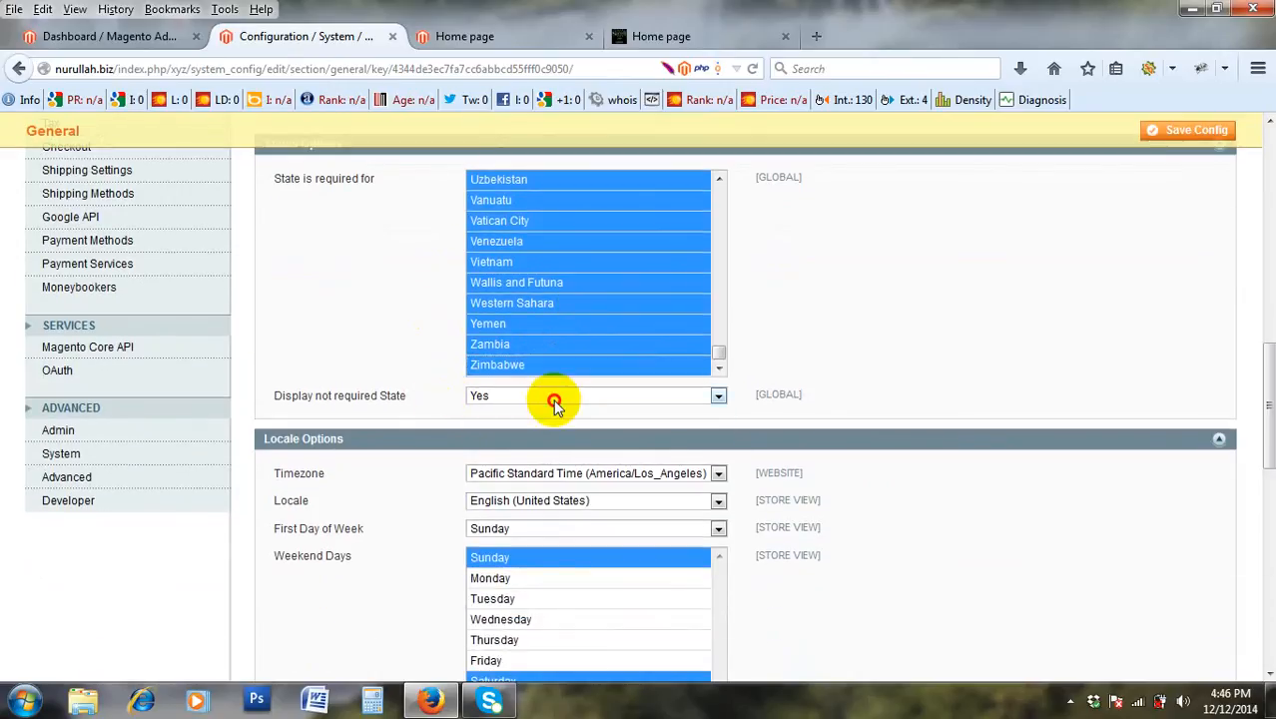
left_click(553, 399)
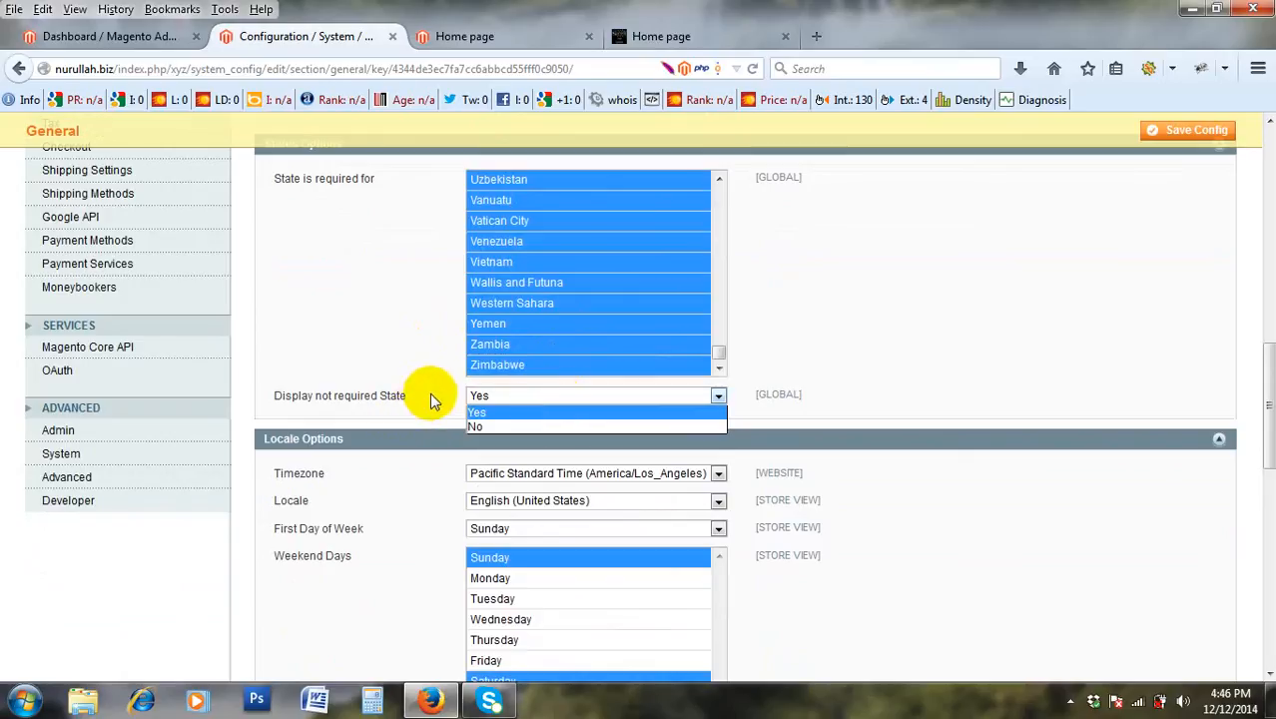
left_click(383, 378)
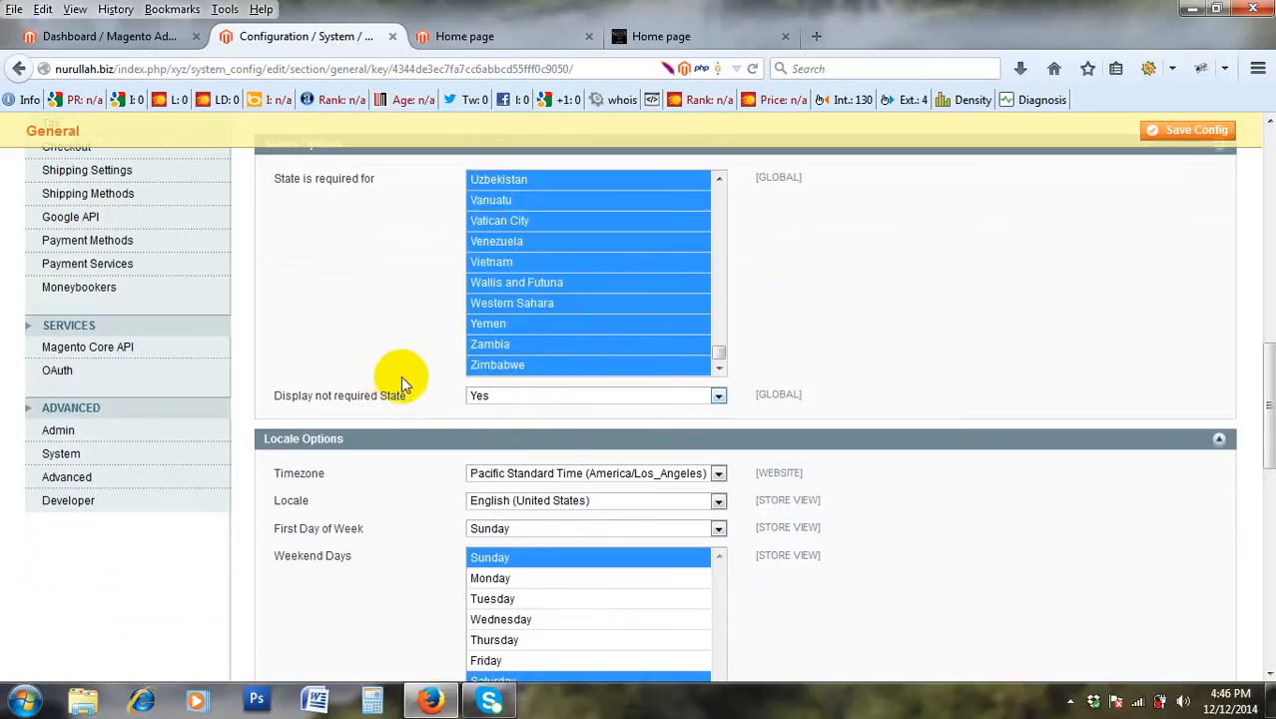
left_click(474, 397)
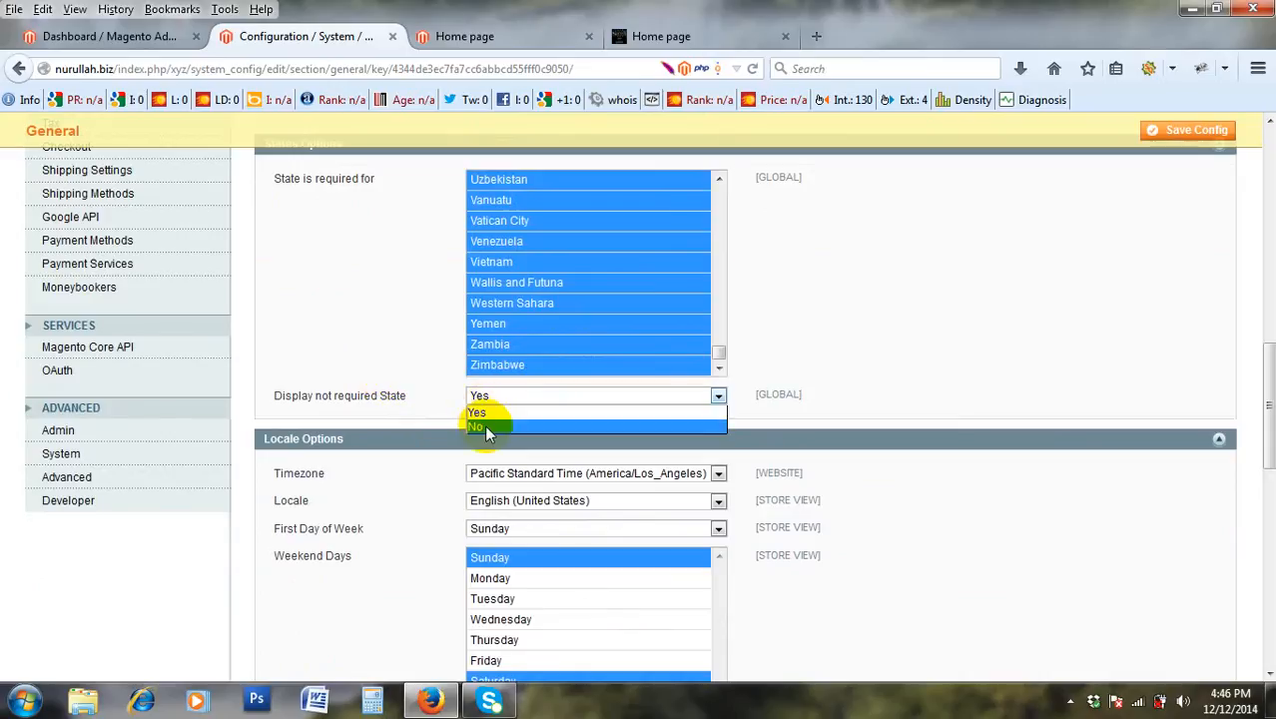
left_click(484, 427)
left_click(501, 396)
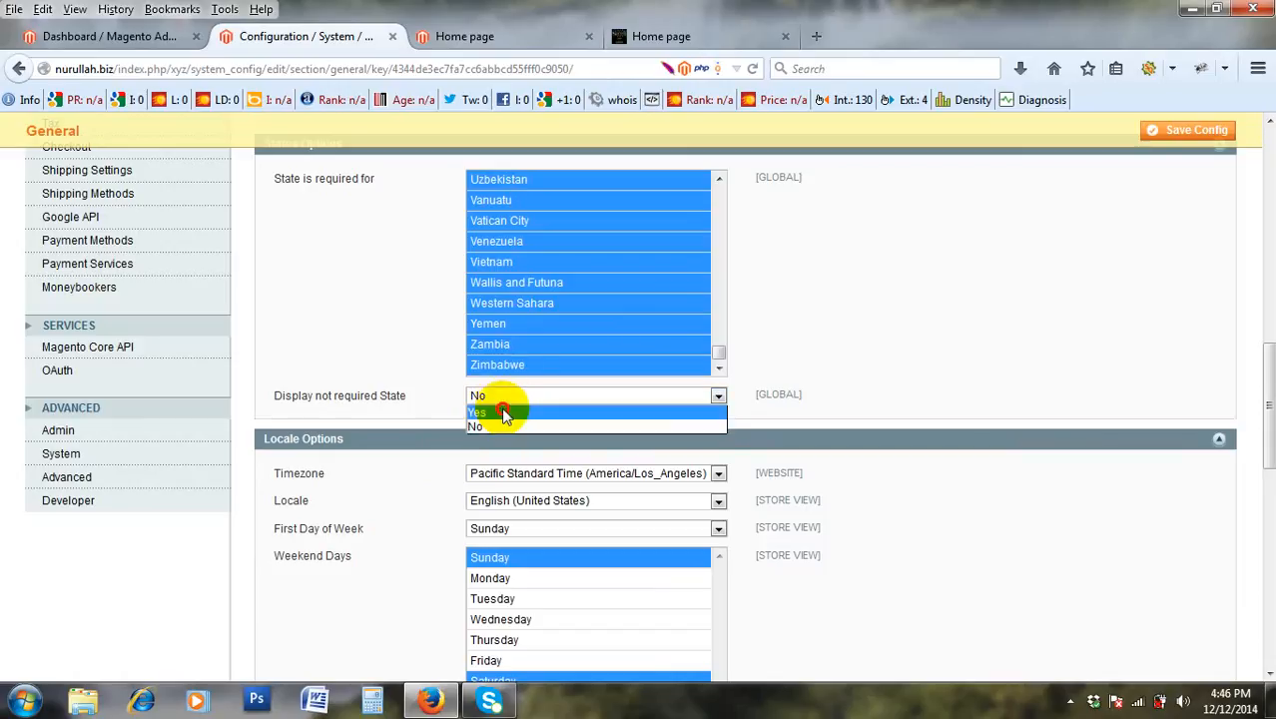
left_click(504, 413)
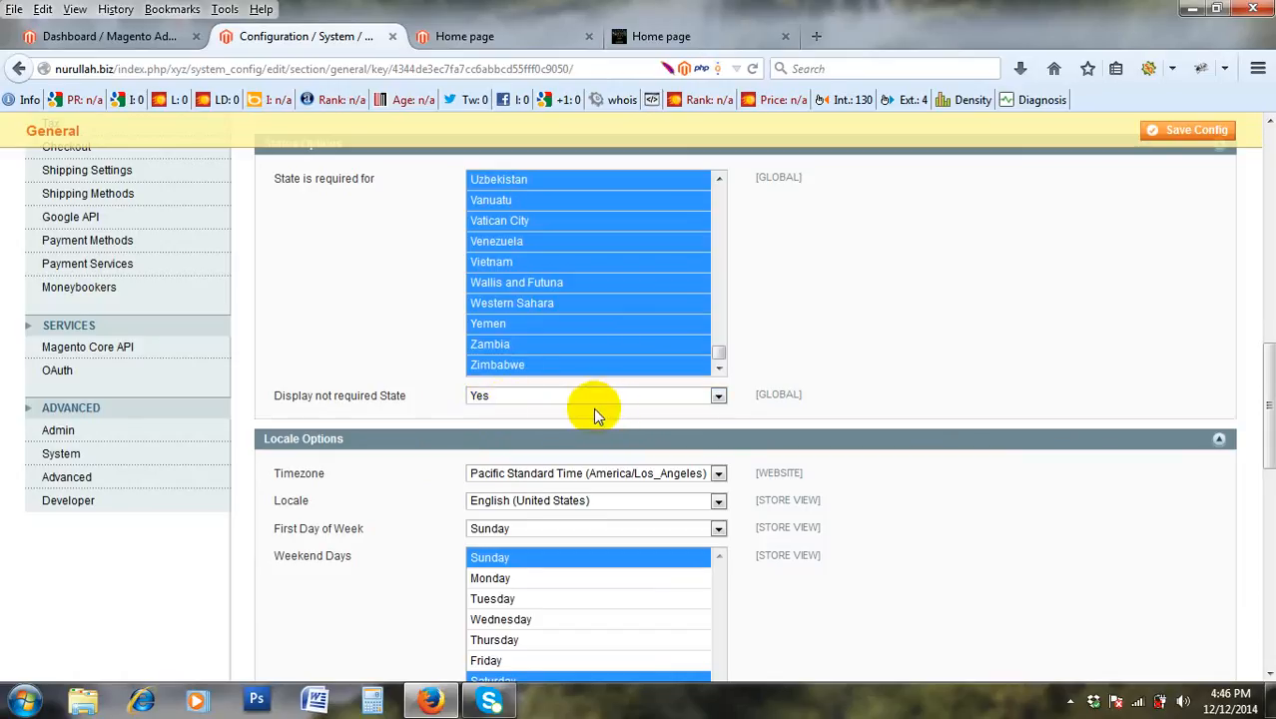
scroll(594, 408, "down", 2)
scroll(621, 264, "up", 10)
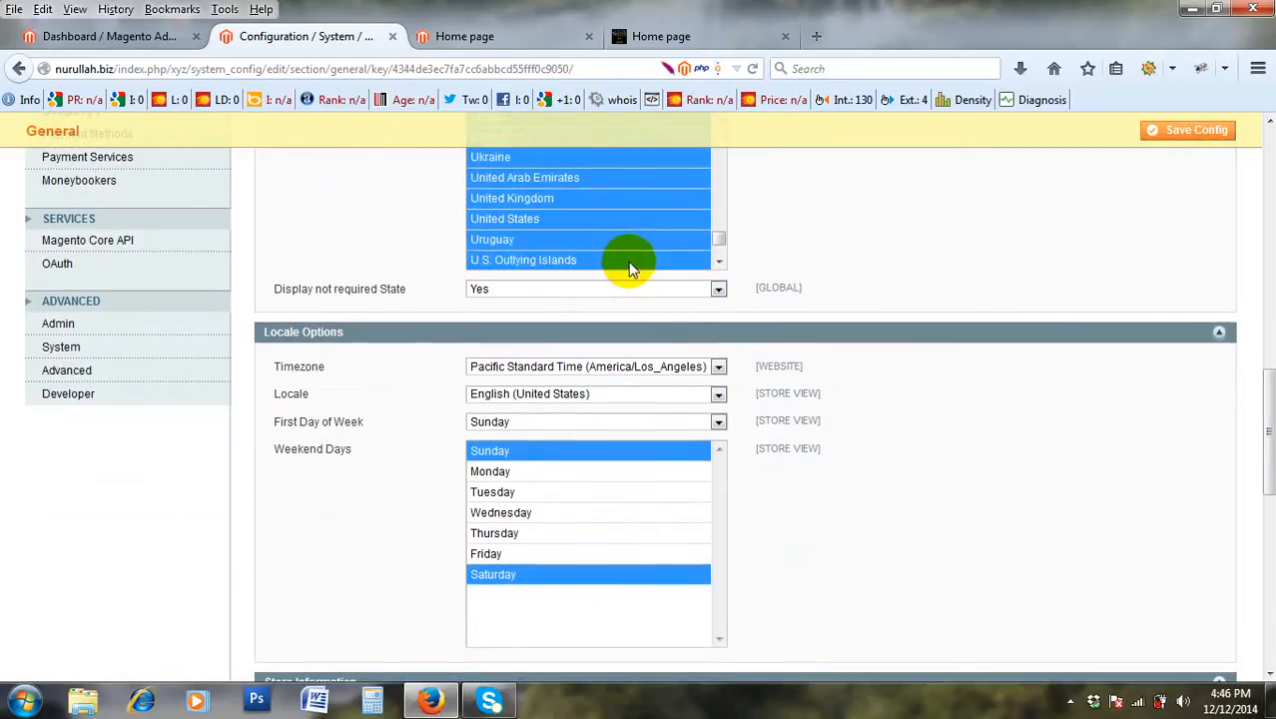
scroll(415, 238, "up", 15)
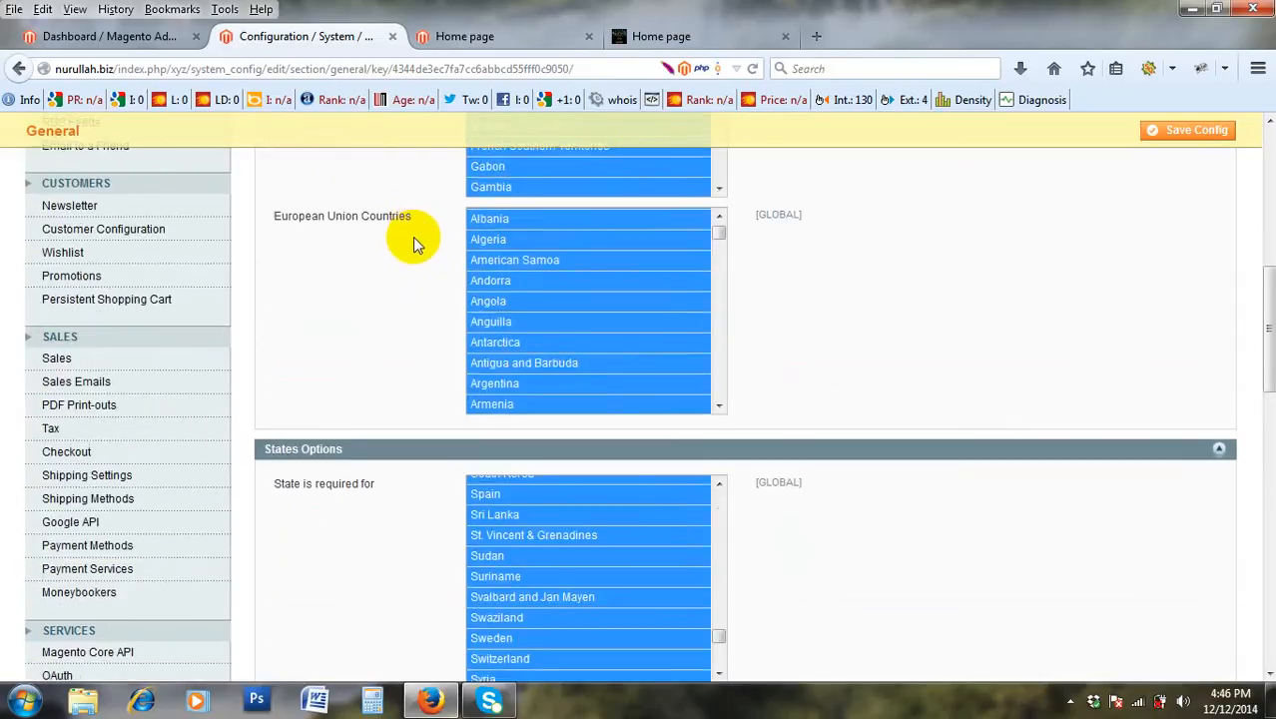
scroll(428, 254, "down", 12)
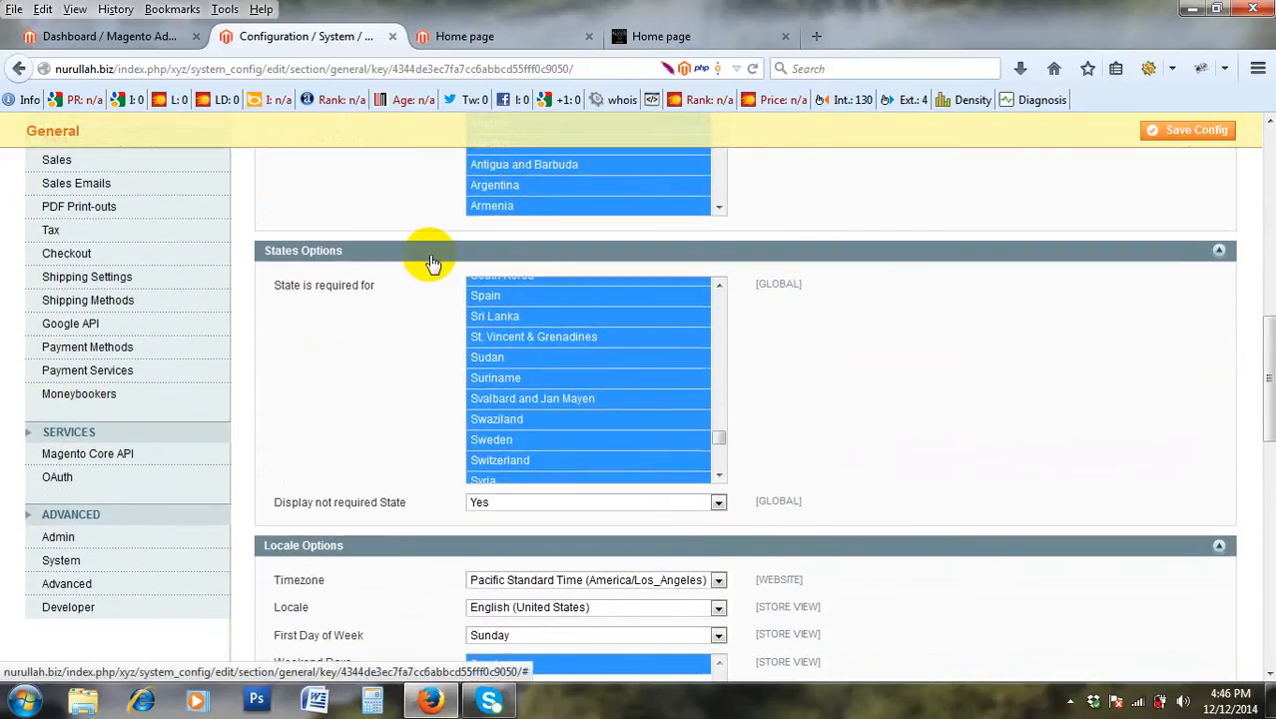
scroll(429, 259, "up", 8)
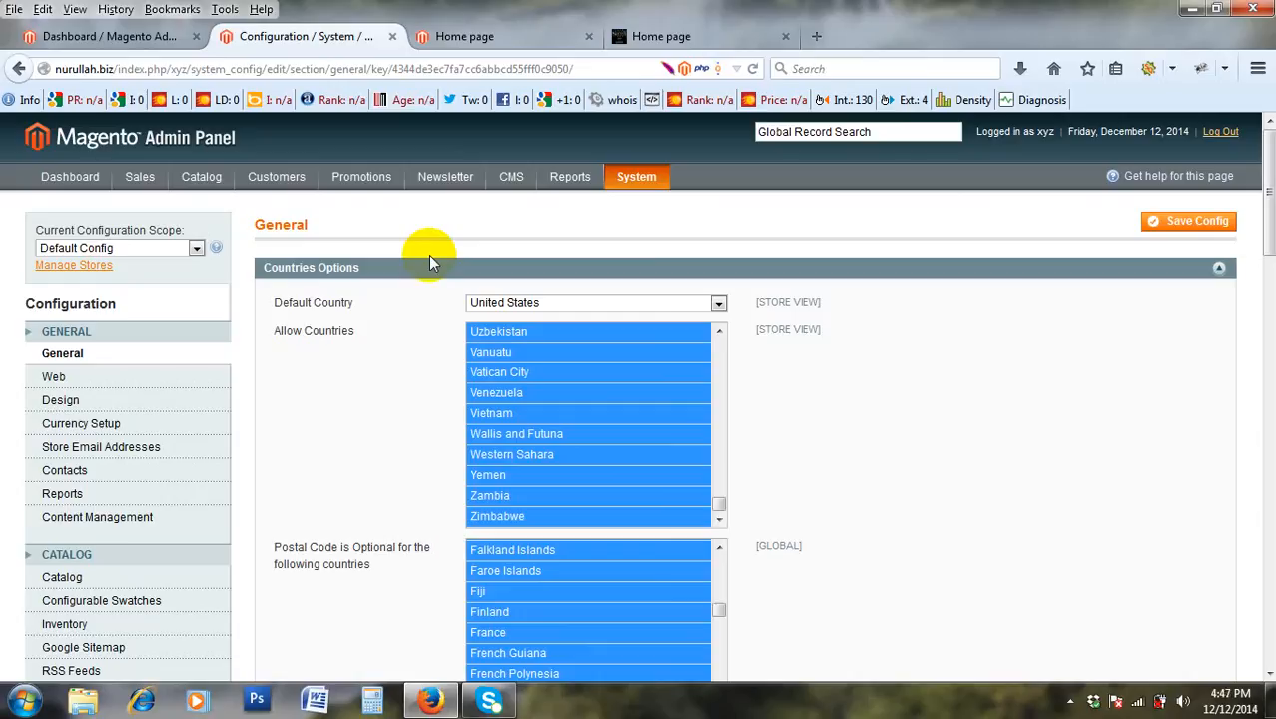
scroll(507, 364, "up", 2)
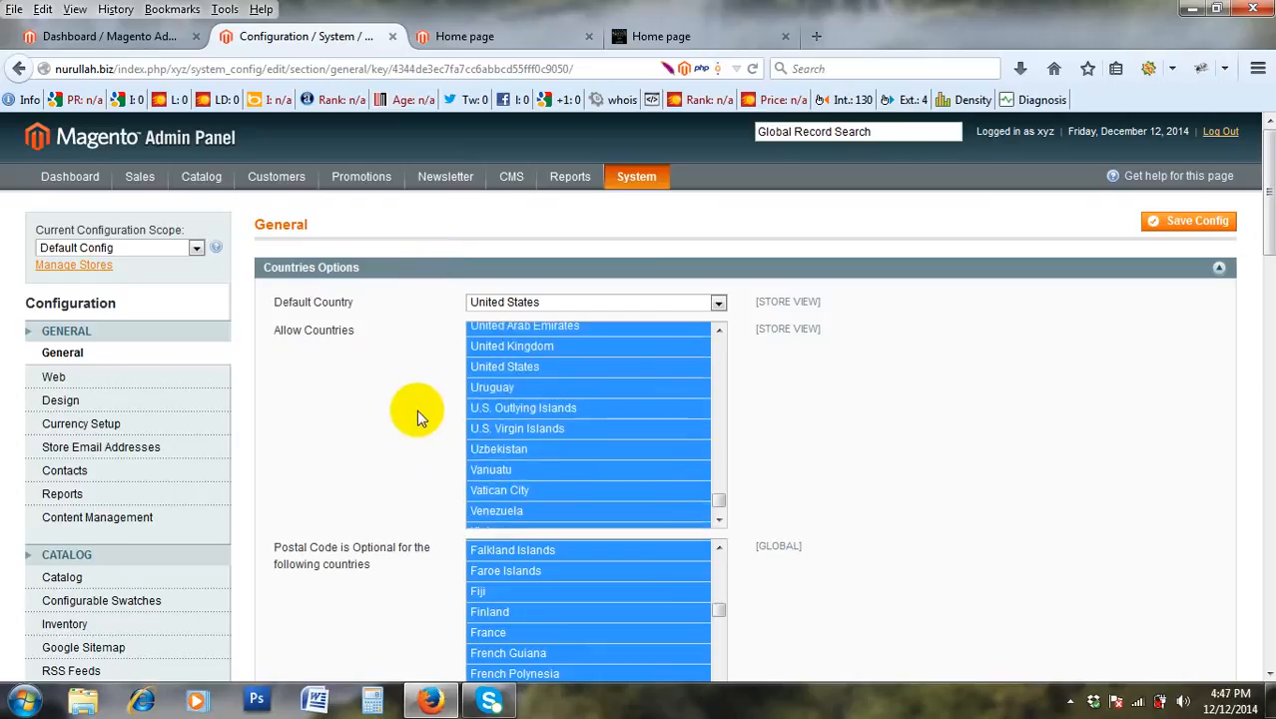
scroll(541, 514, "up", 3)
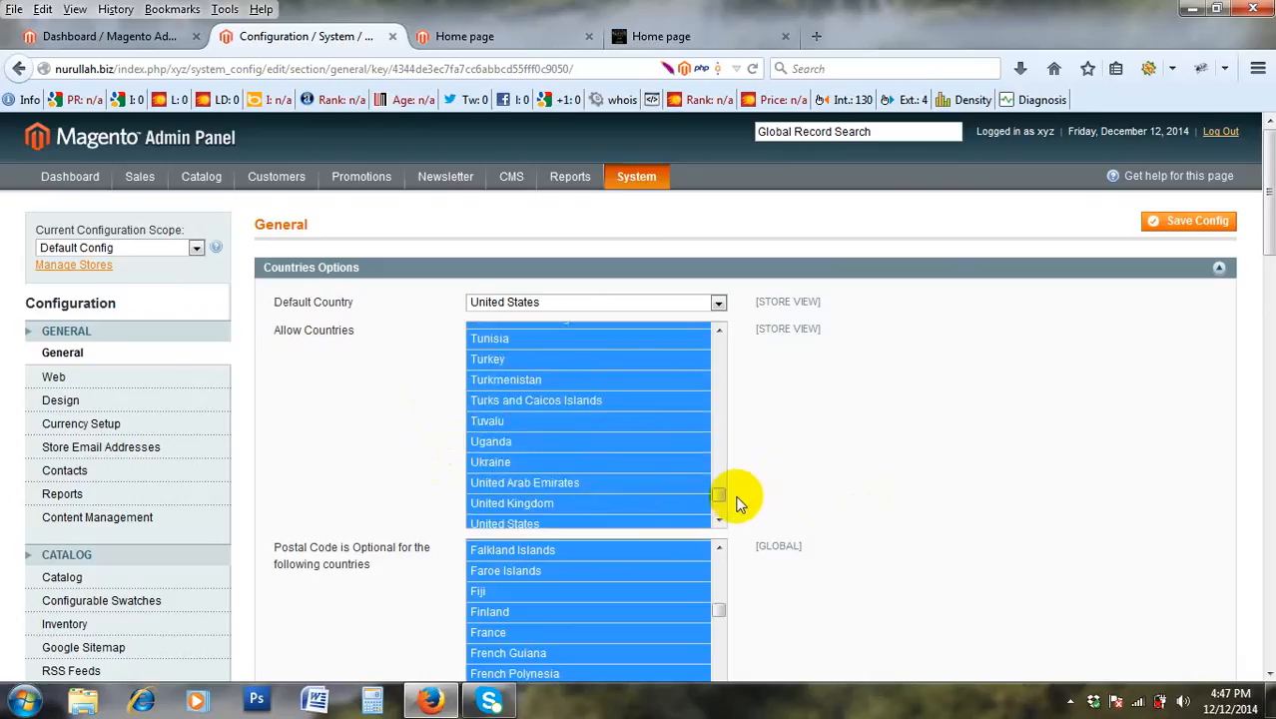
left_click_drag(722, 429, 721, 247)
scroll(746, 431, "down", 1)
scroll(744, 431, "down", 5)
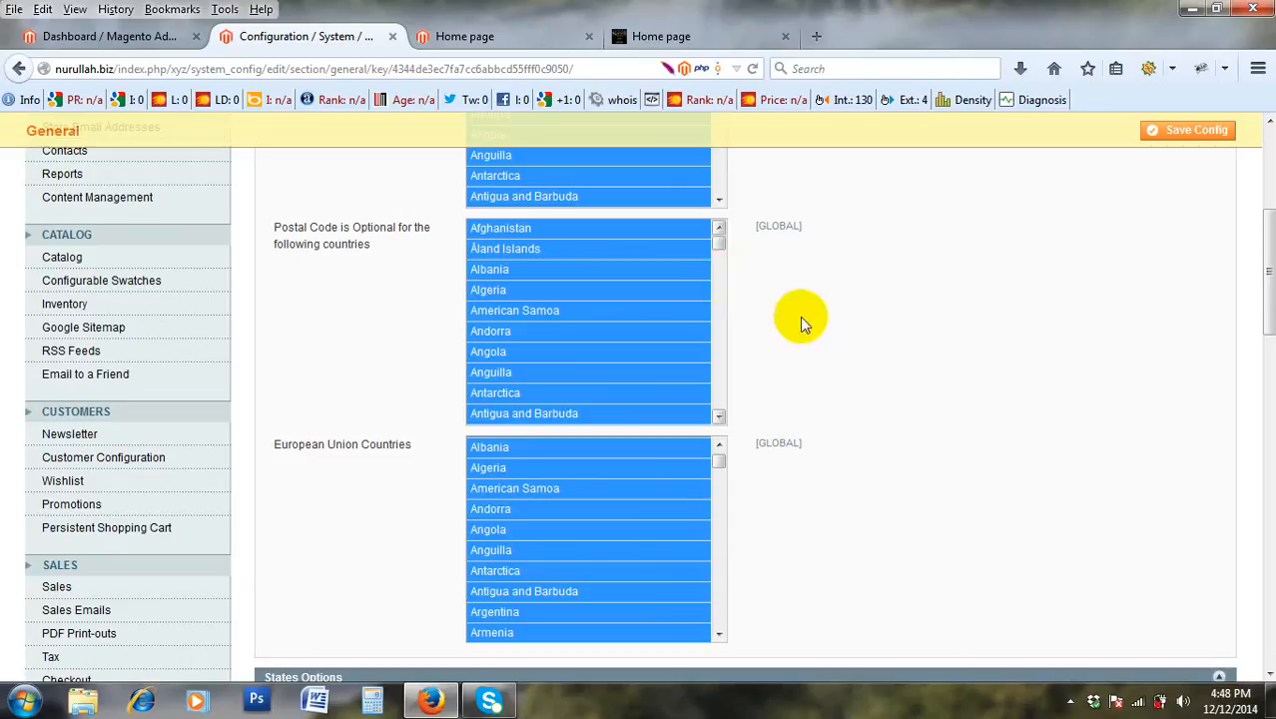
scroll(712, 337, "down", 3)
scroll(778, 345, "down", 9)
scroll(1165, 239, "down", 6)
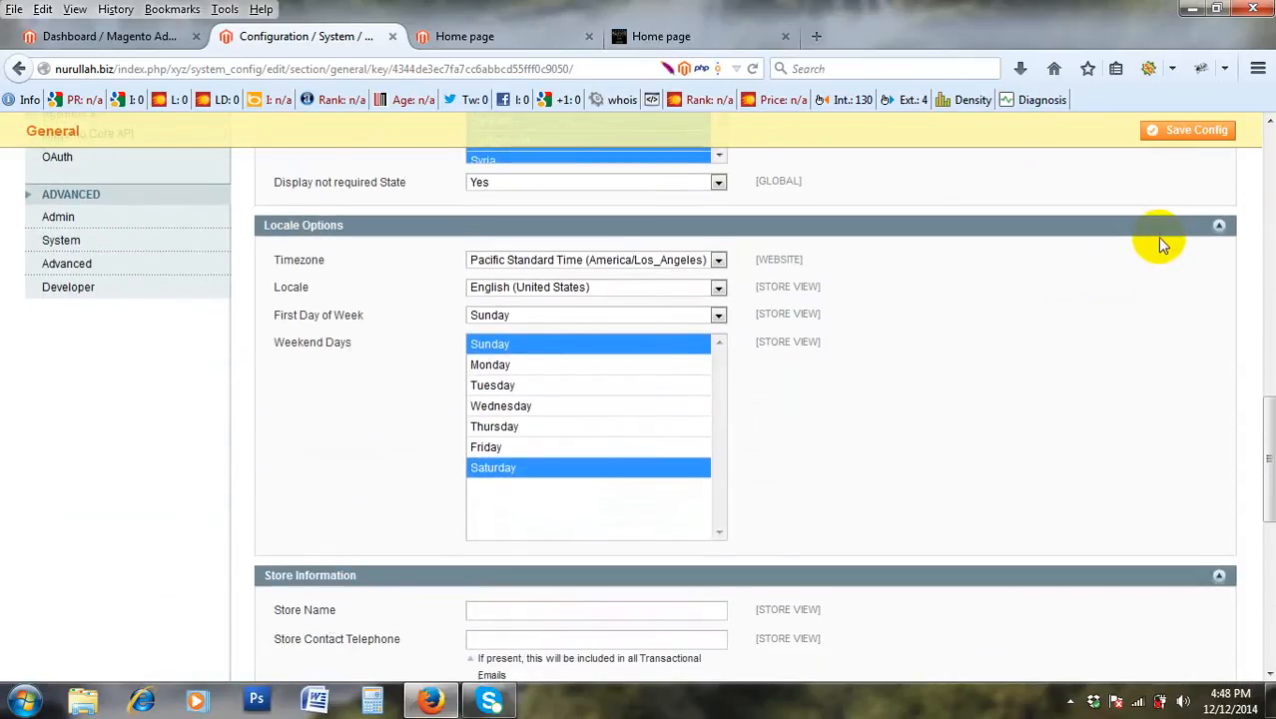
scroll(1160, 244, "up", 2)
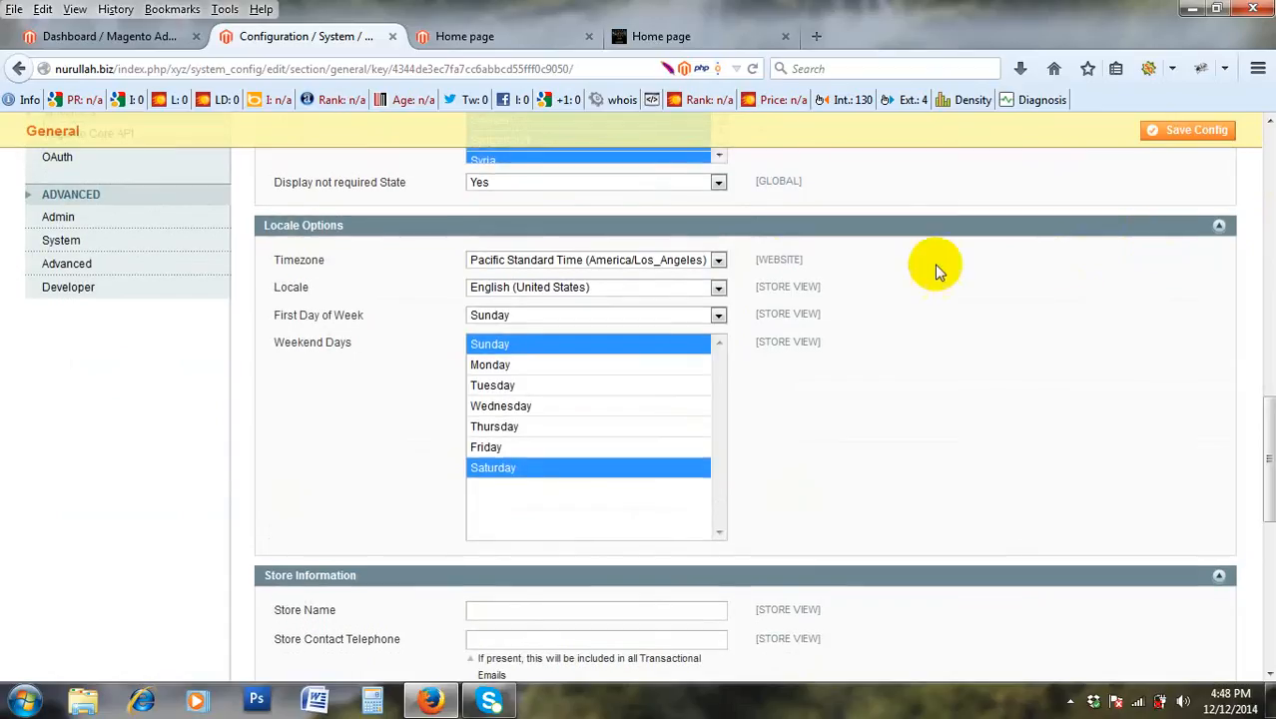
left_click(661, 266)
left_click(661, 262)
scroll(1006, 344, "down", 2)
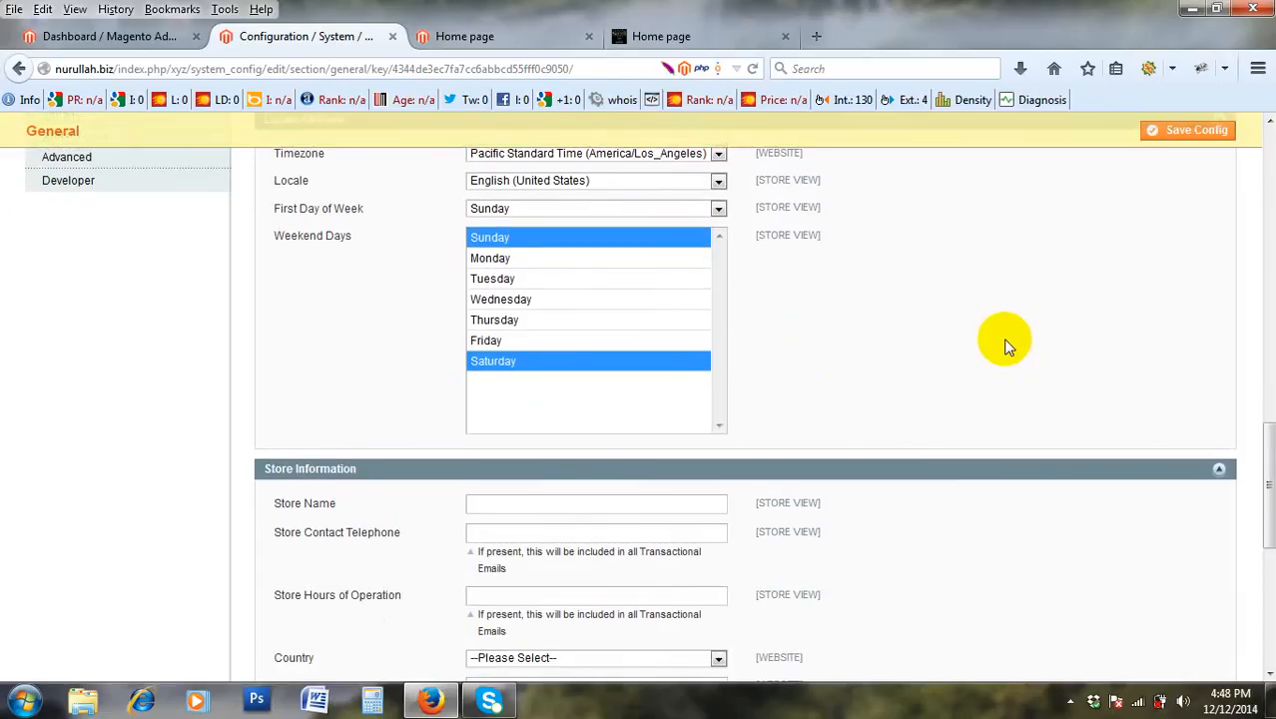
scroll(1006, 344, "up", 2)
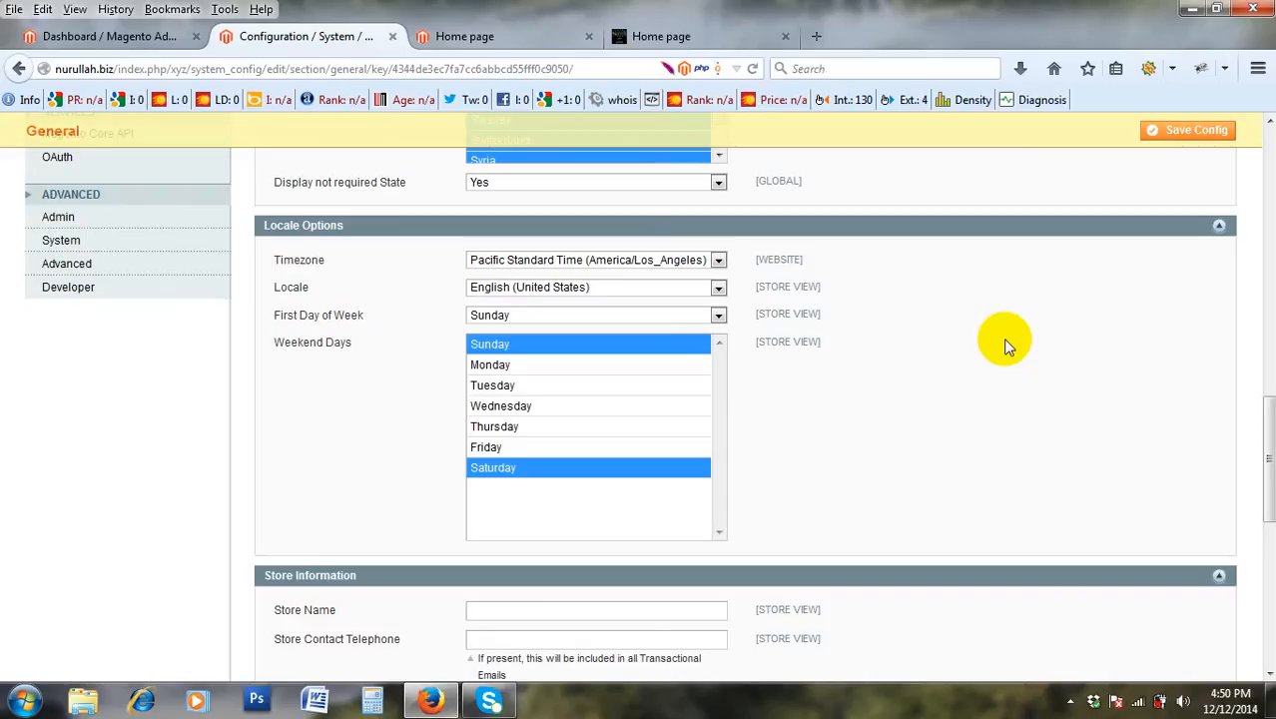
left_click(603, 264)
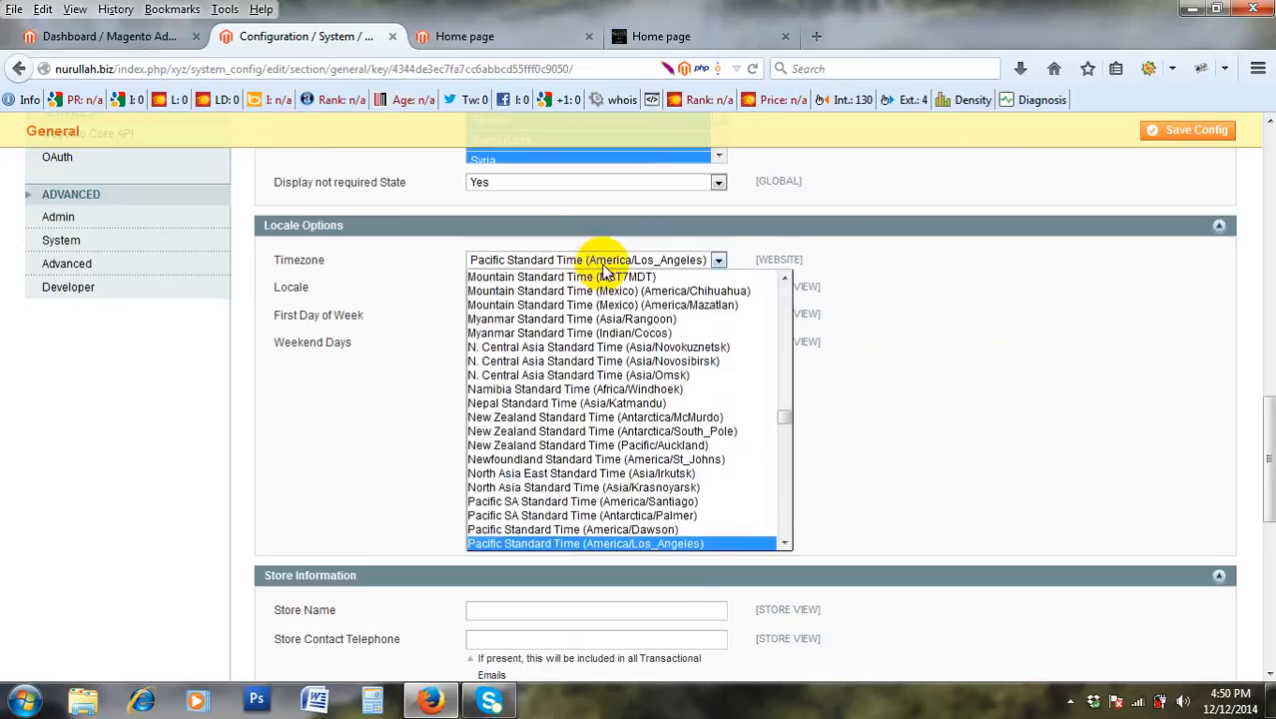
left_click(604, 267)
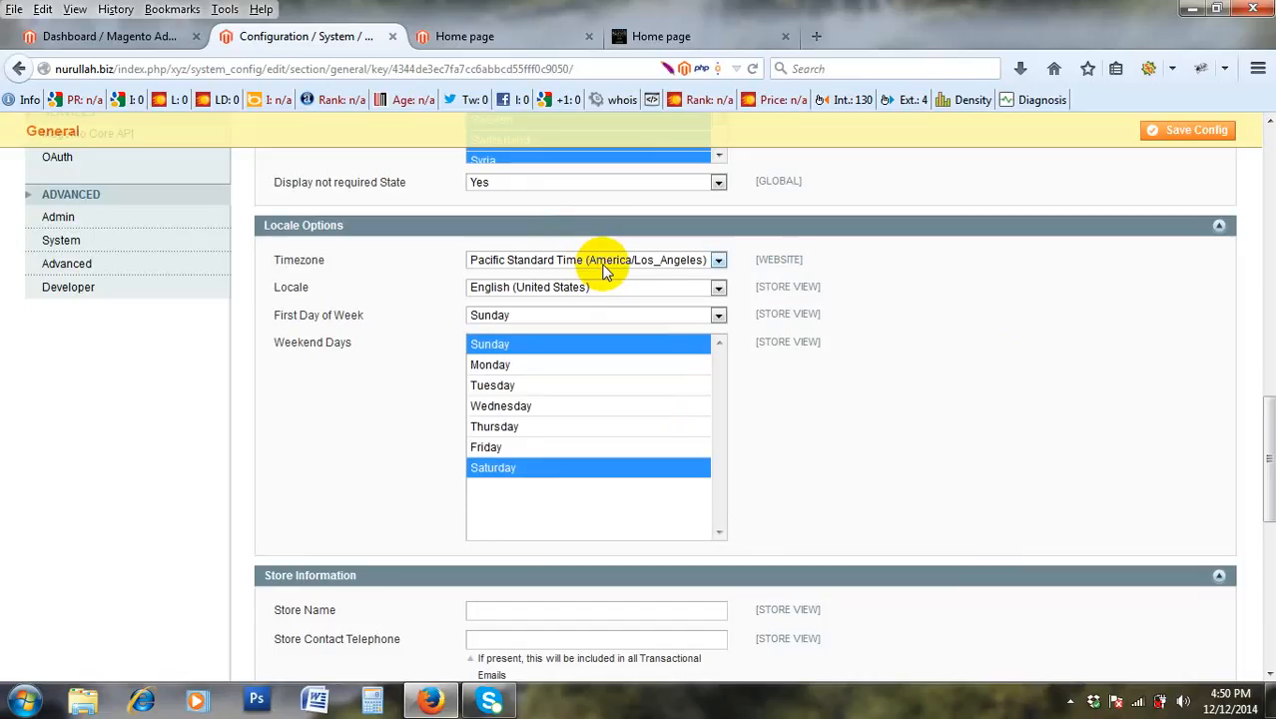
left_click(603, 268)
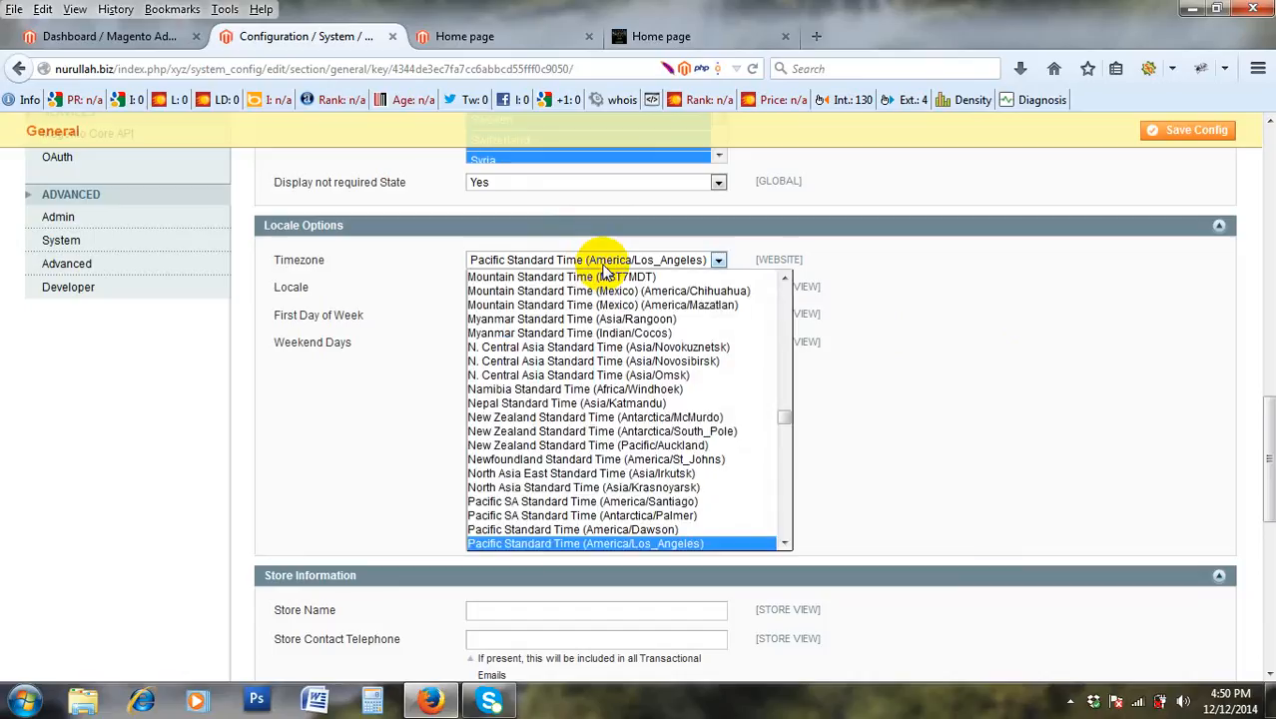
left_click(603, 268)
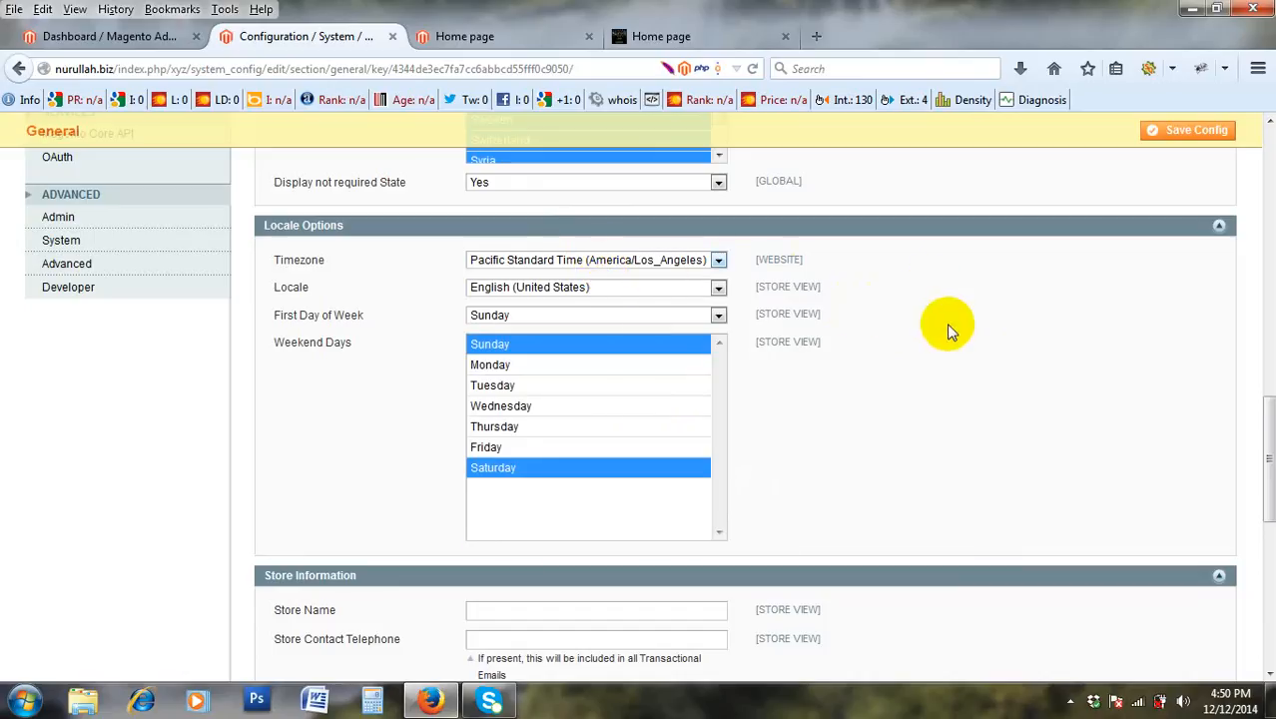
scroll(928, 359, "down", 2)
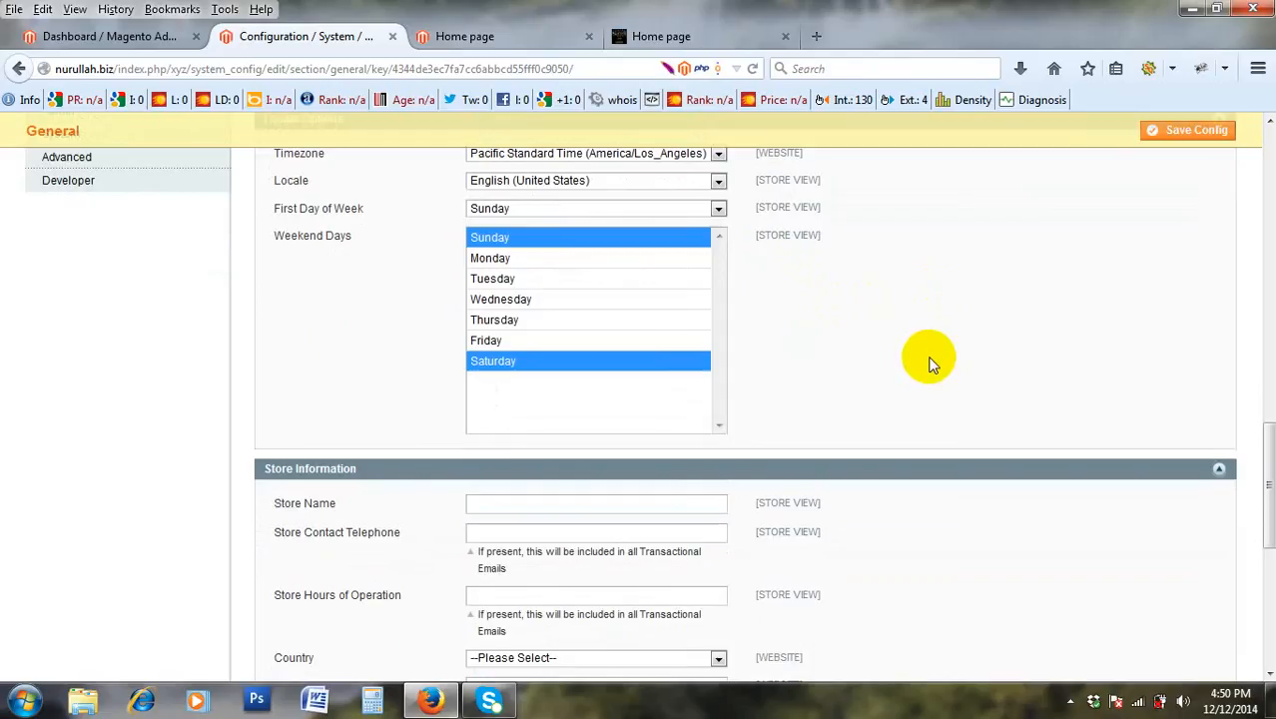
scroll(862, 357, "up", 1)
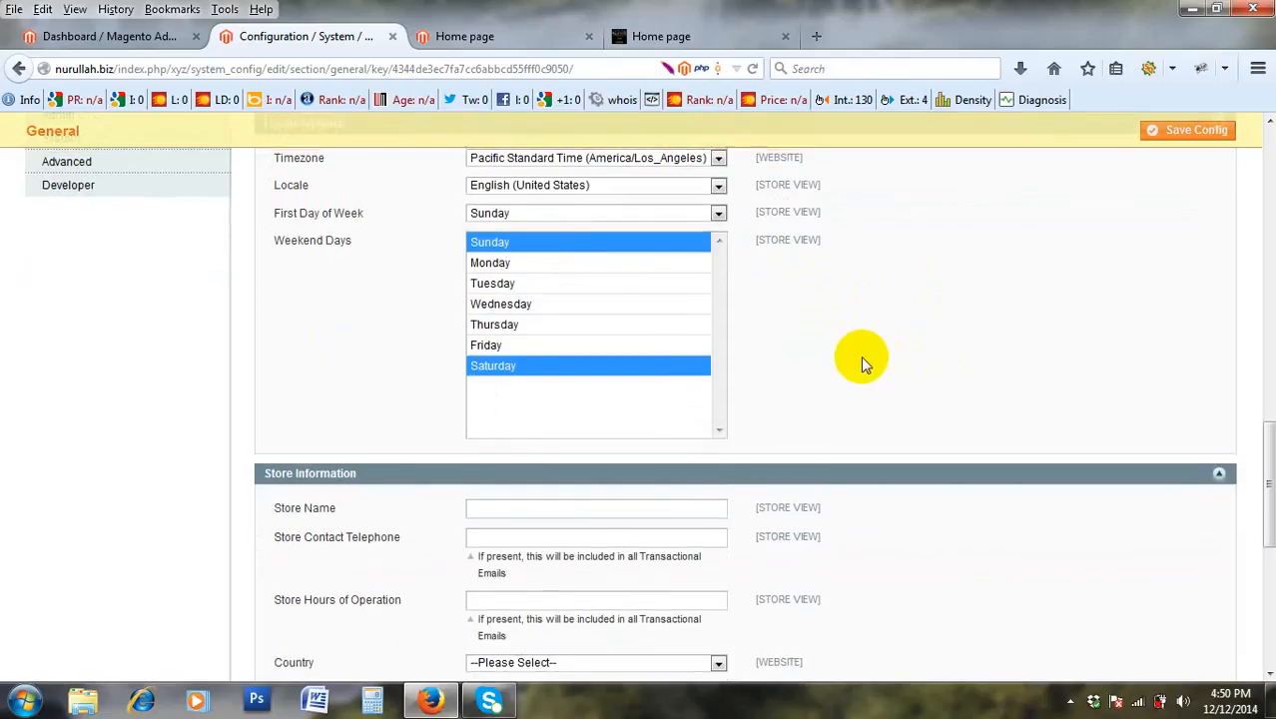
scroll(854, 353, "up", 1)
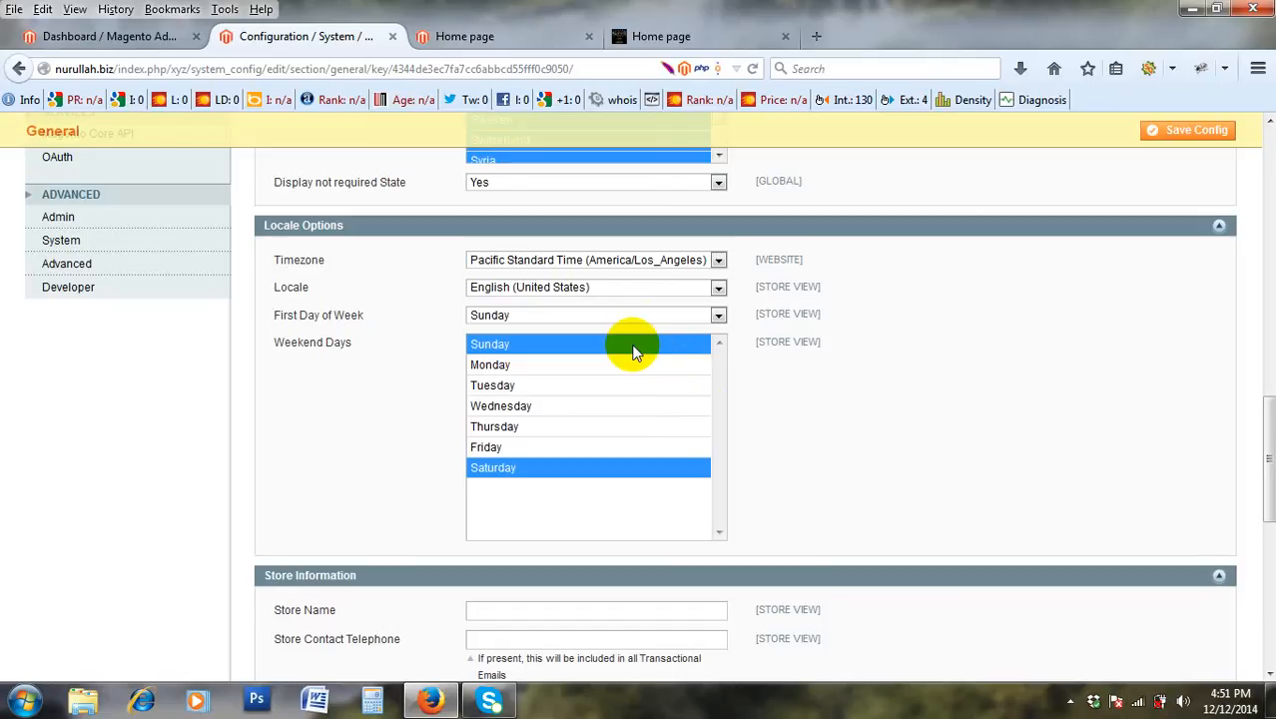
scroll(630, 345, "up", 2)
scroll(374, 417, "down", 2)
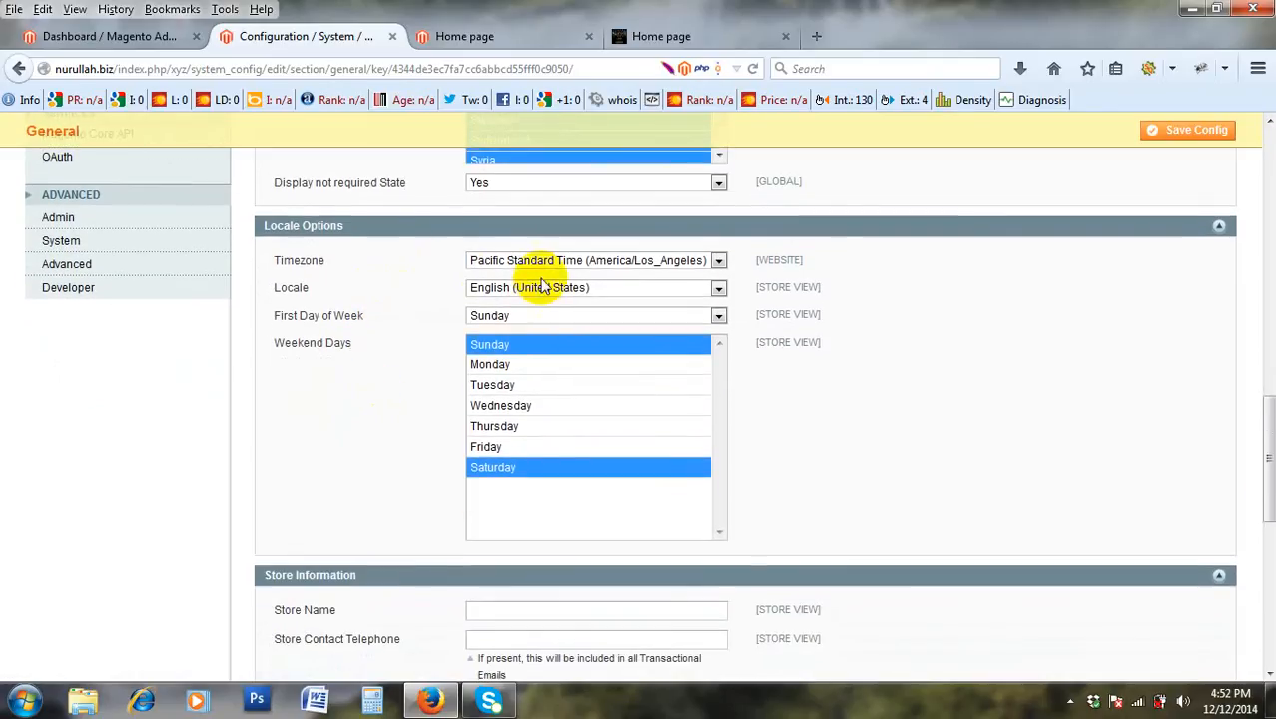
left_click(543, 287)
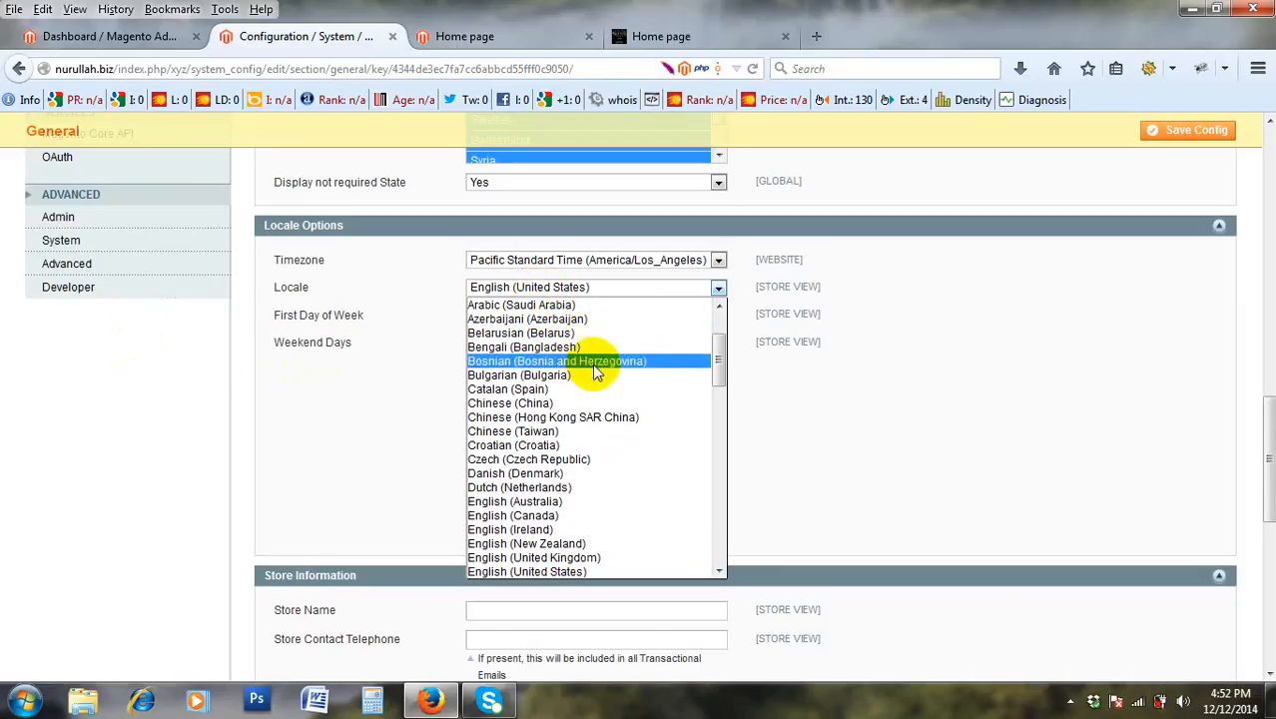
left_click(431, 420)
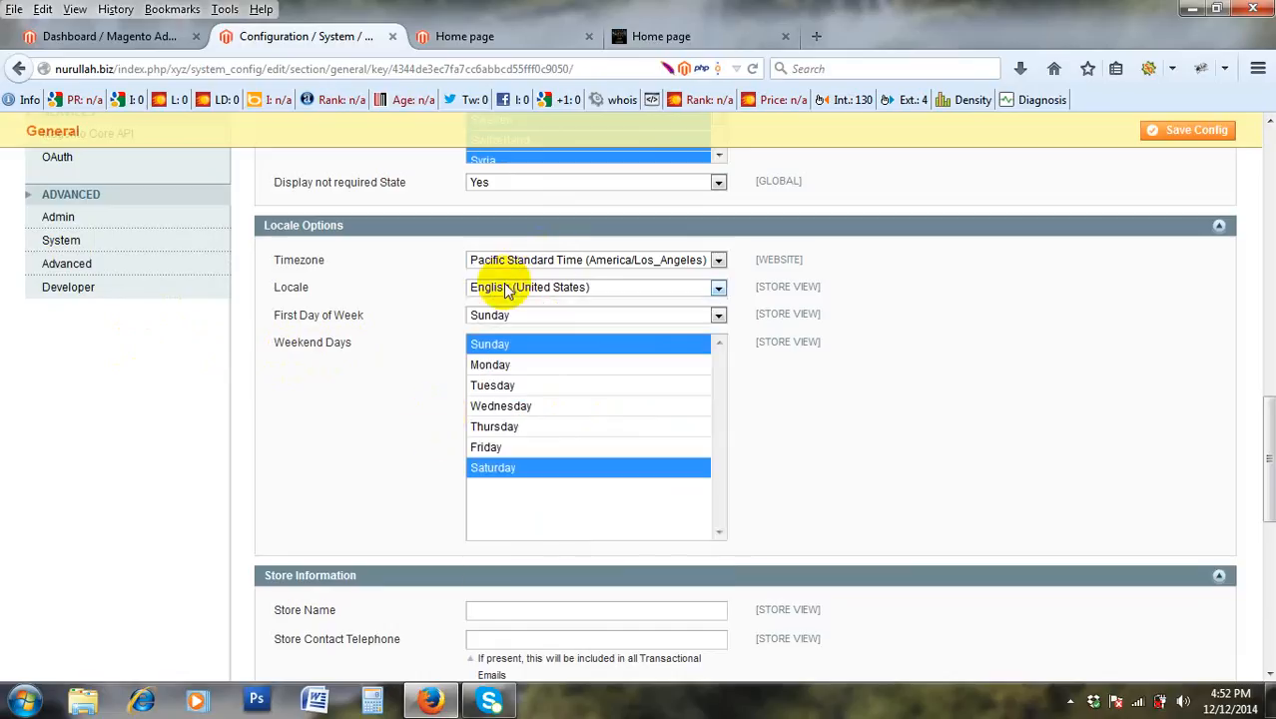
scroll(599, 322, "down", 2)
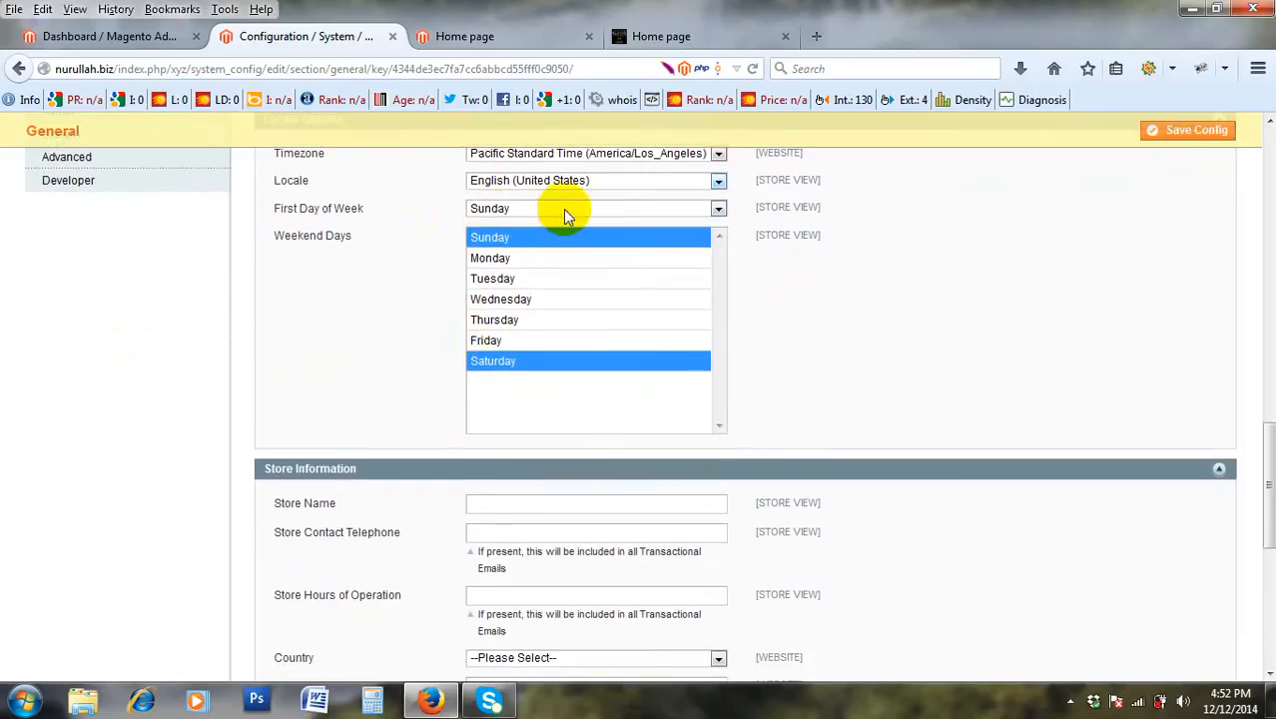
left_click(530, 212)
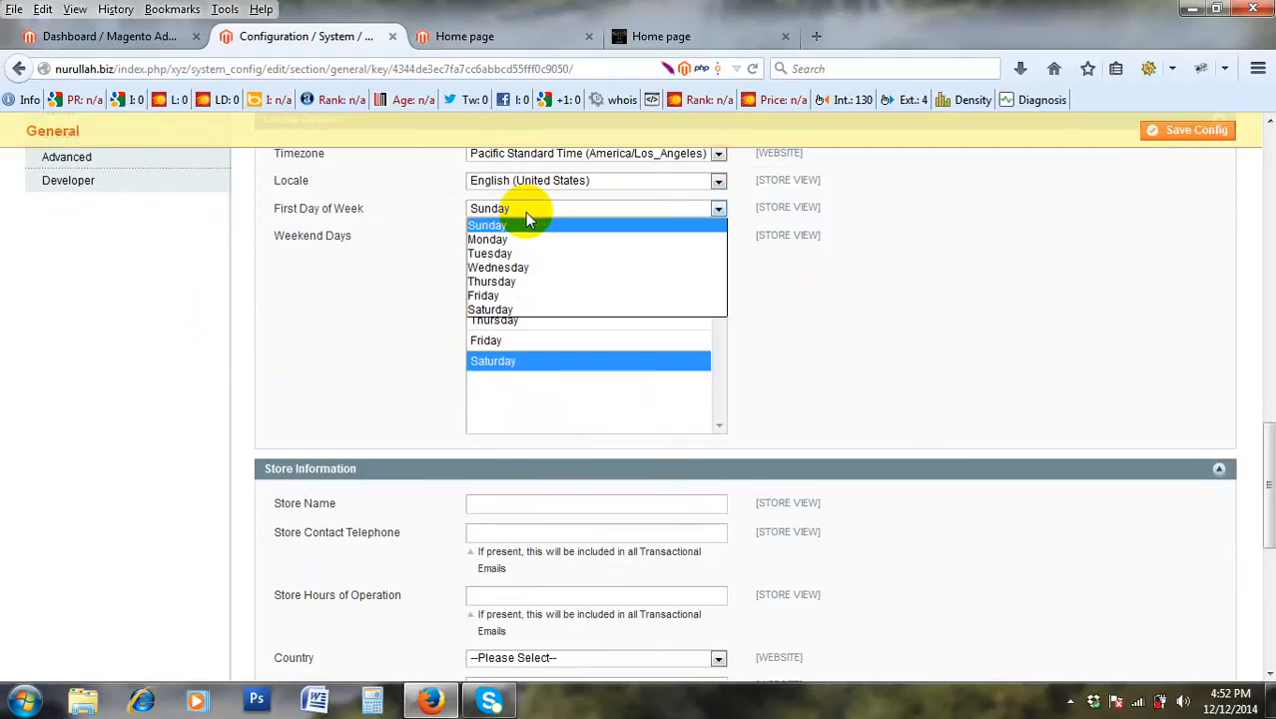
left_click(515, 229)
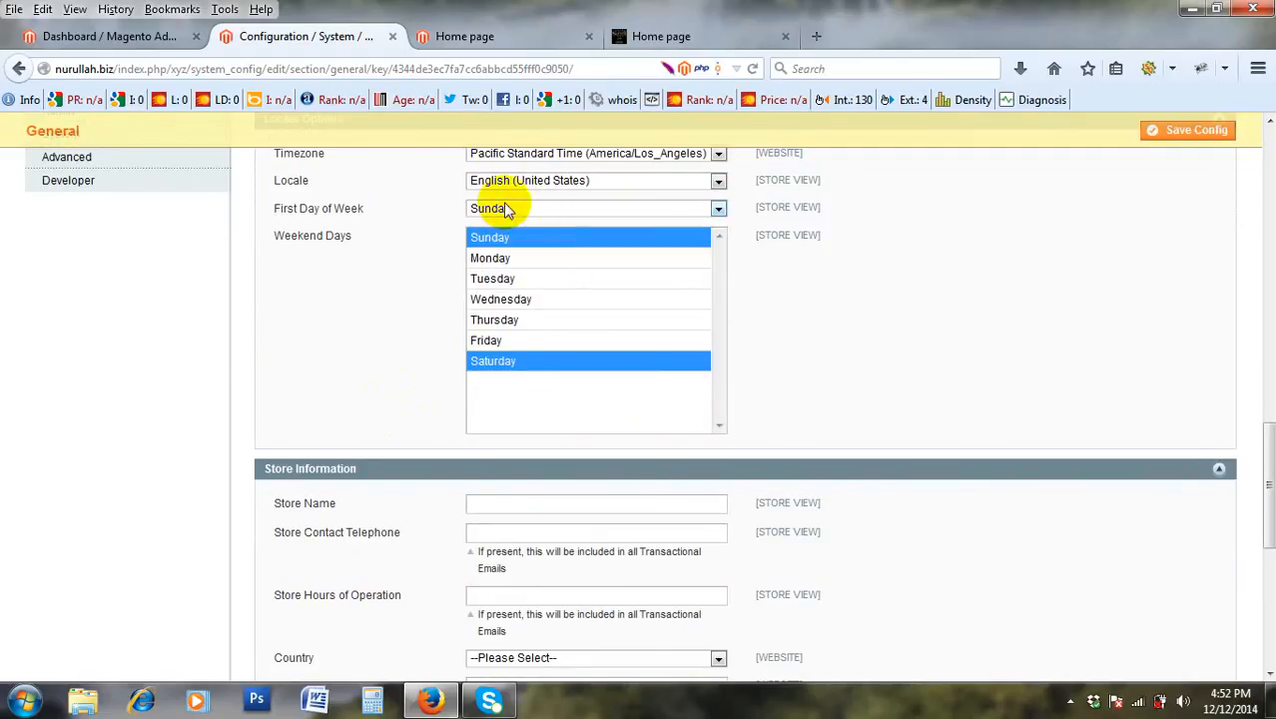
scroll(539, 263, "up", 3)
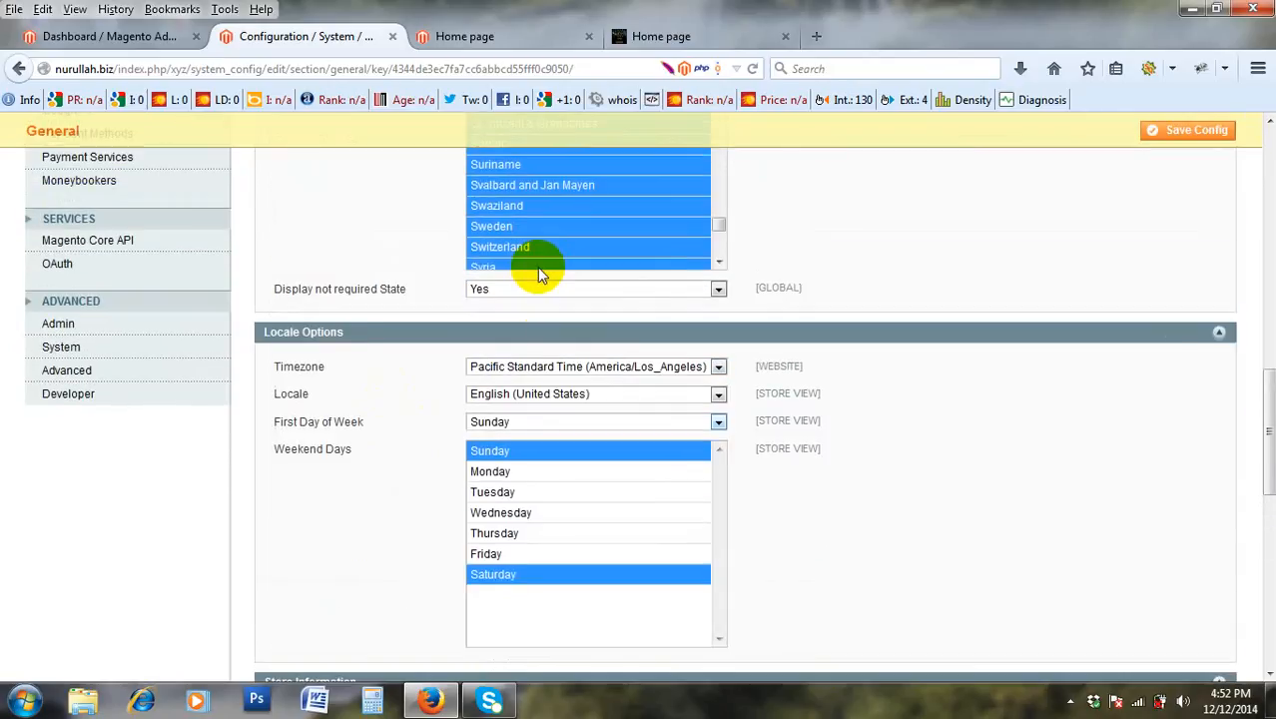
scroll(537, 266, "up", 2)
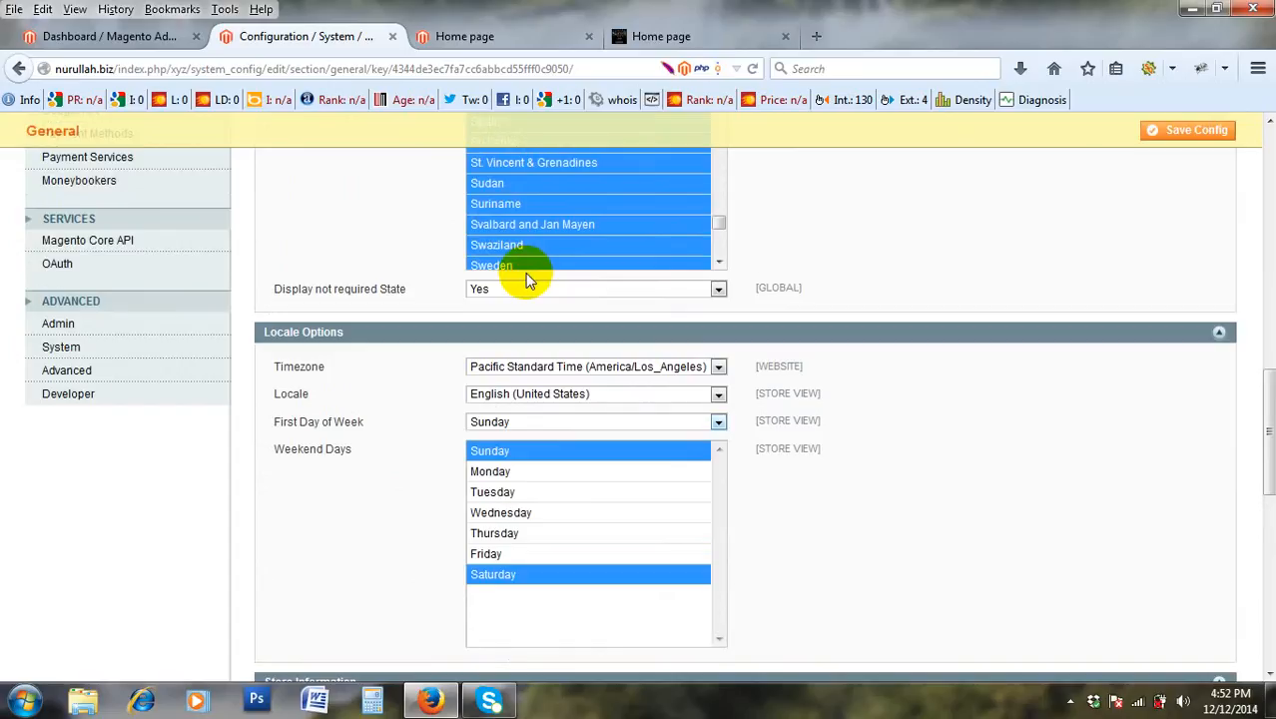
scroll(523, 295, "down", 2)
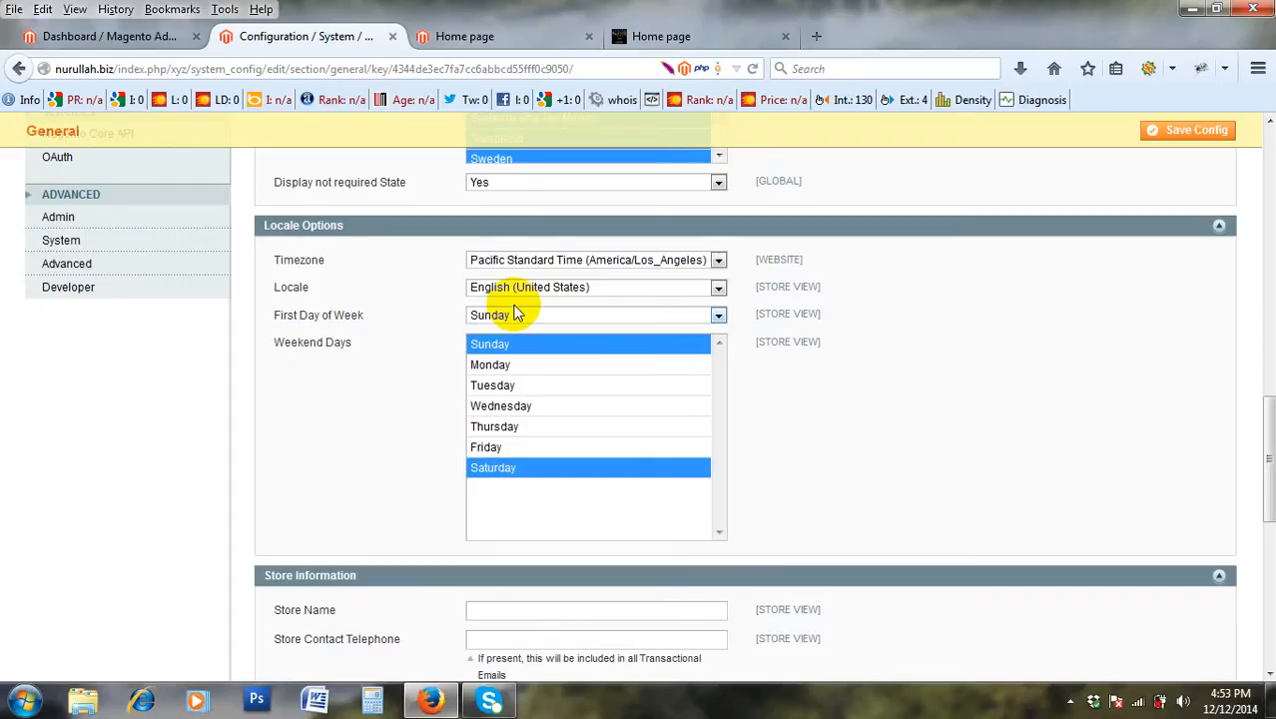
Set First Day of Week to Monday and select Saturday and Sunday as Weekend Days.
left_click(516, 314)
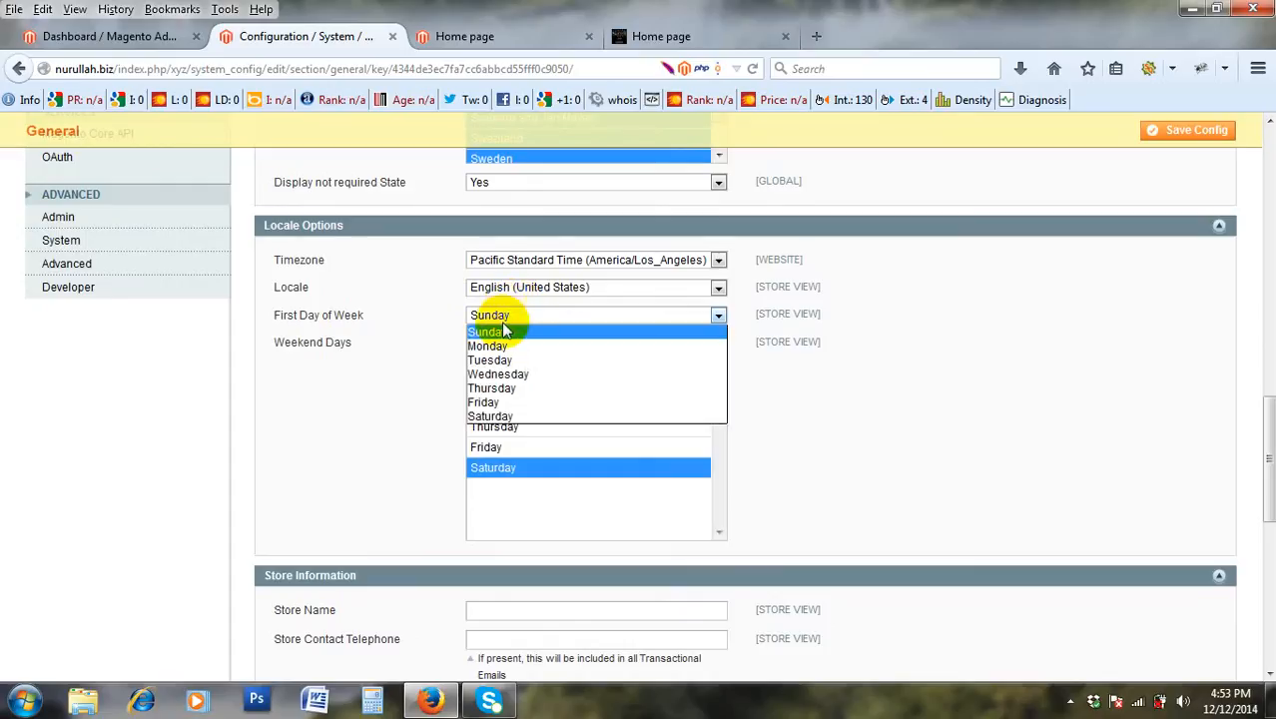
left_click(494, 347)
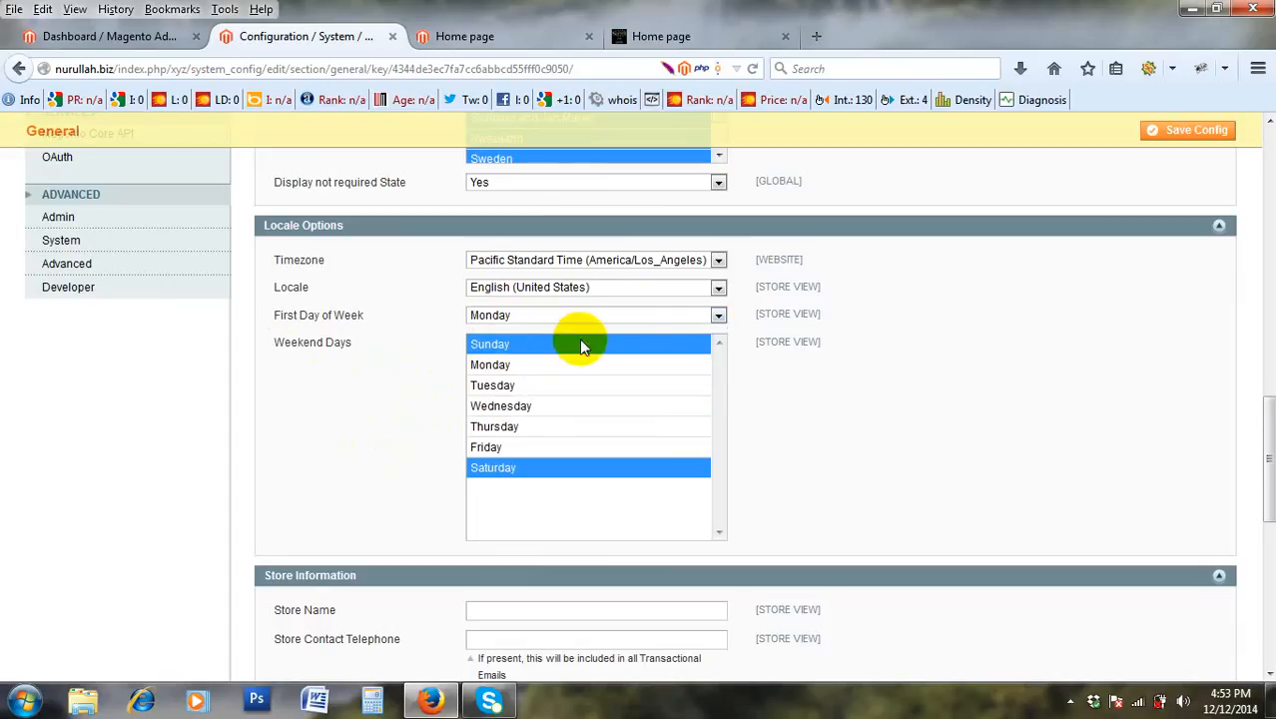
left_click(500, 448)
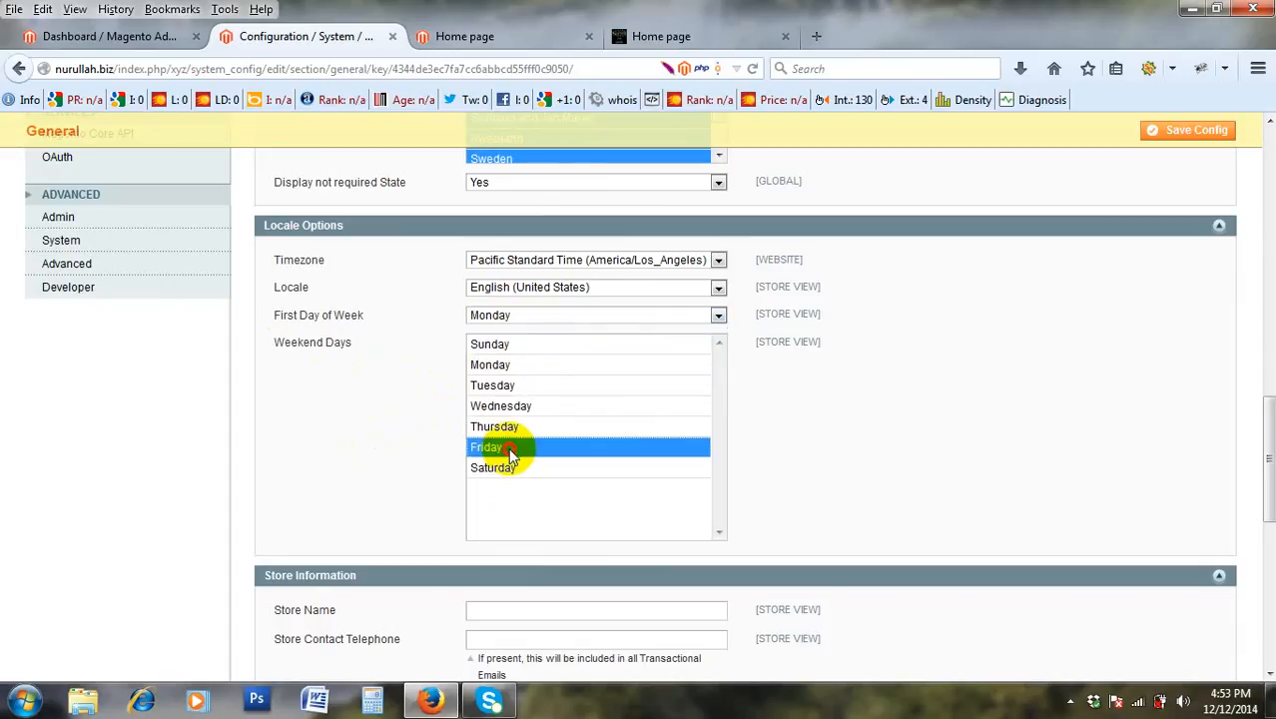
left_click(505, 468)
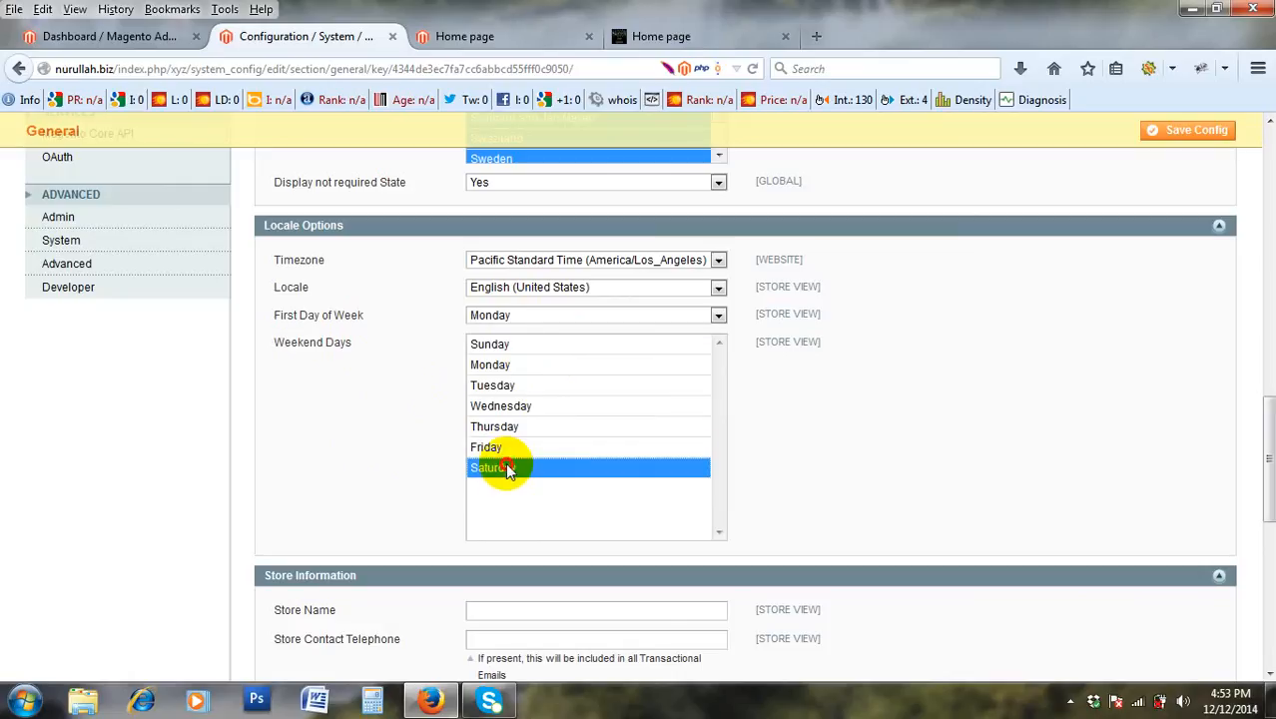
left_click(551, 345, "ctrl")
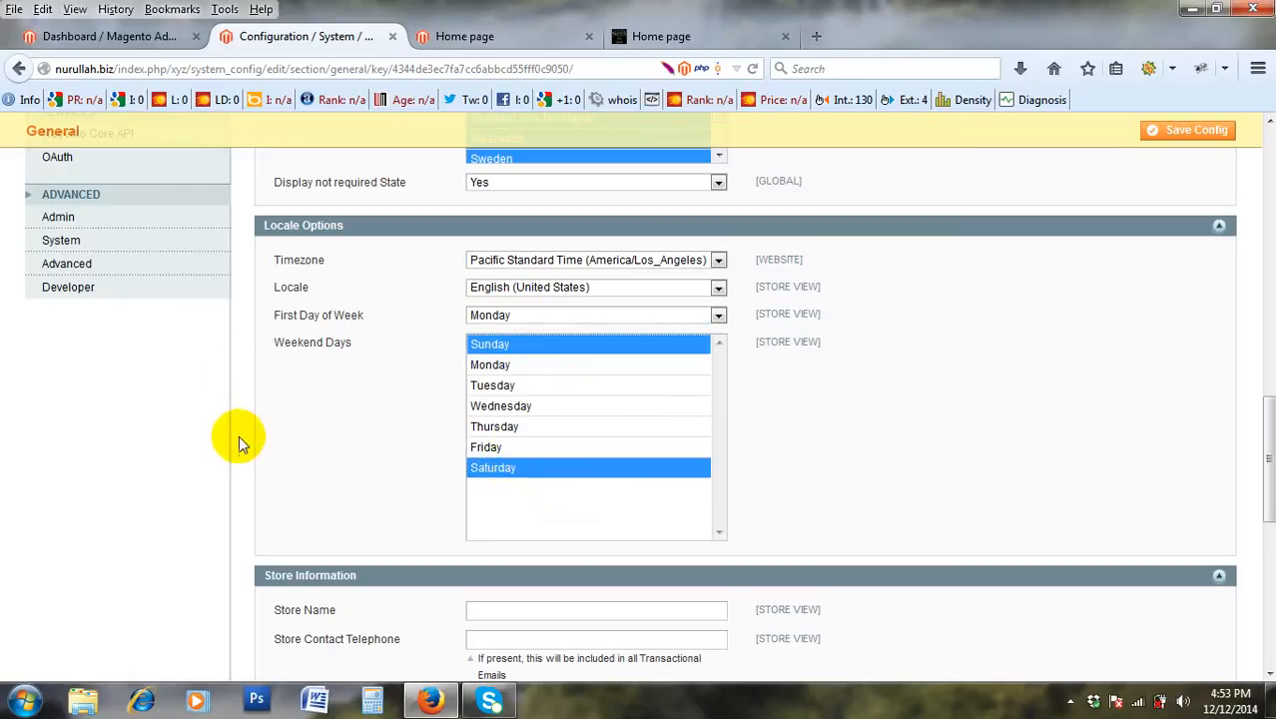
scroll(238, 436, "down", 3)
scroll(236, 437, "up", 2)
scroll(251, 441, "down", 1)
scroll(248, 444, "up", 3)
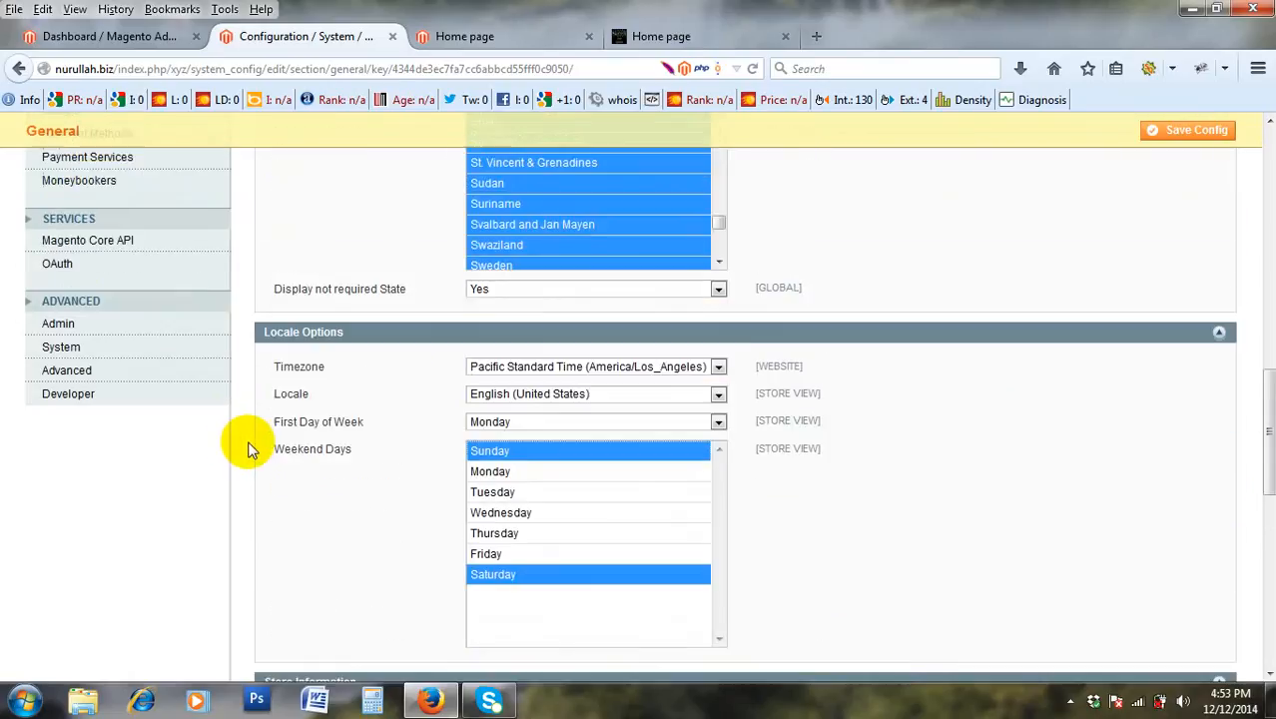
scroll(249, 449, "up", 1)
scroll(251, 451, "down", 4)
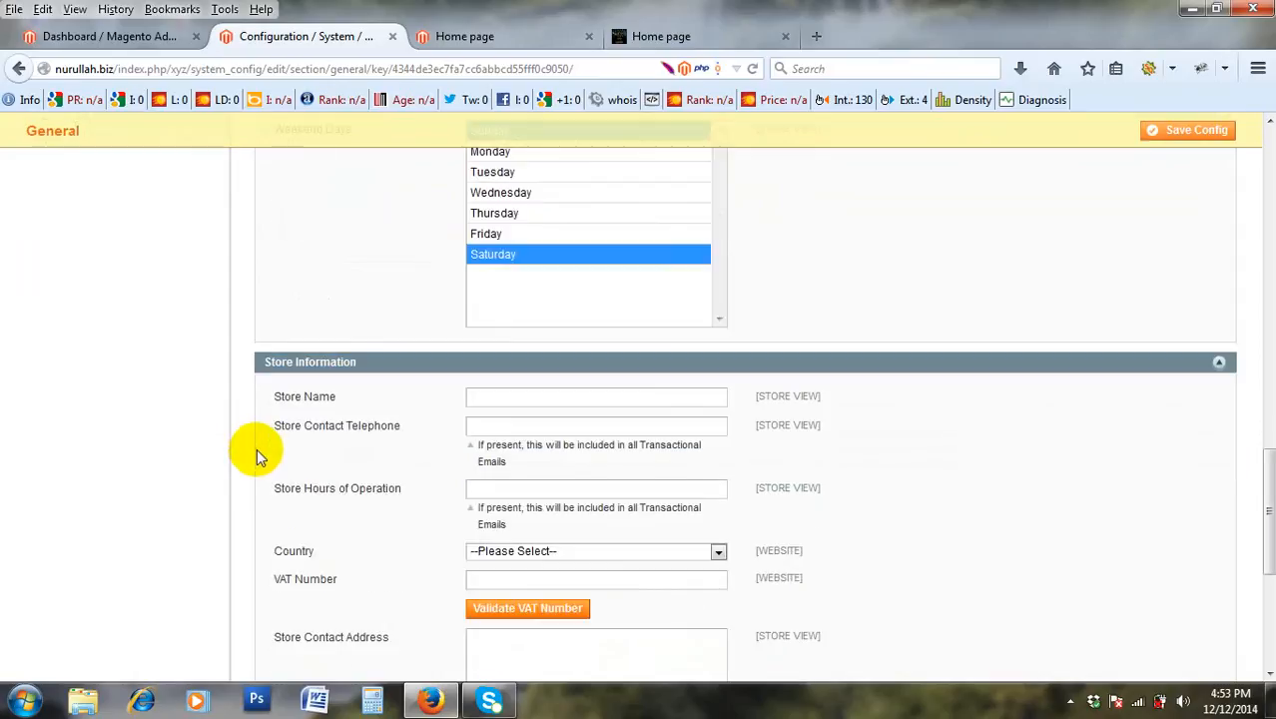
Scroll the General configuration page down to the blank Store Information fields.
scroll(257, 454, "down", 4)
scroll(256, 452, "up", 2)
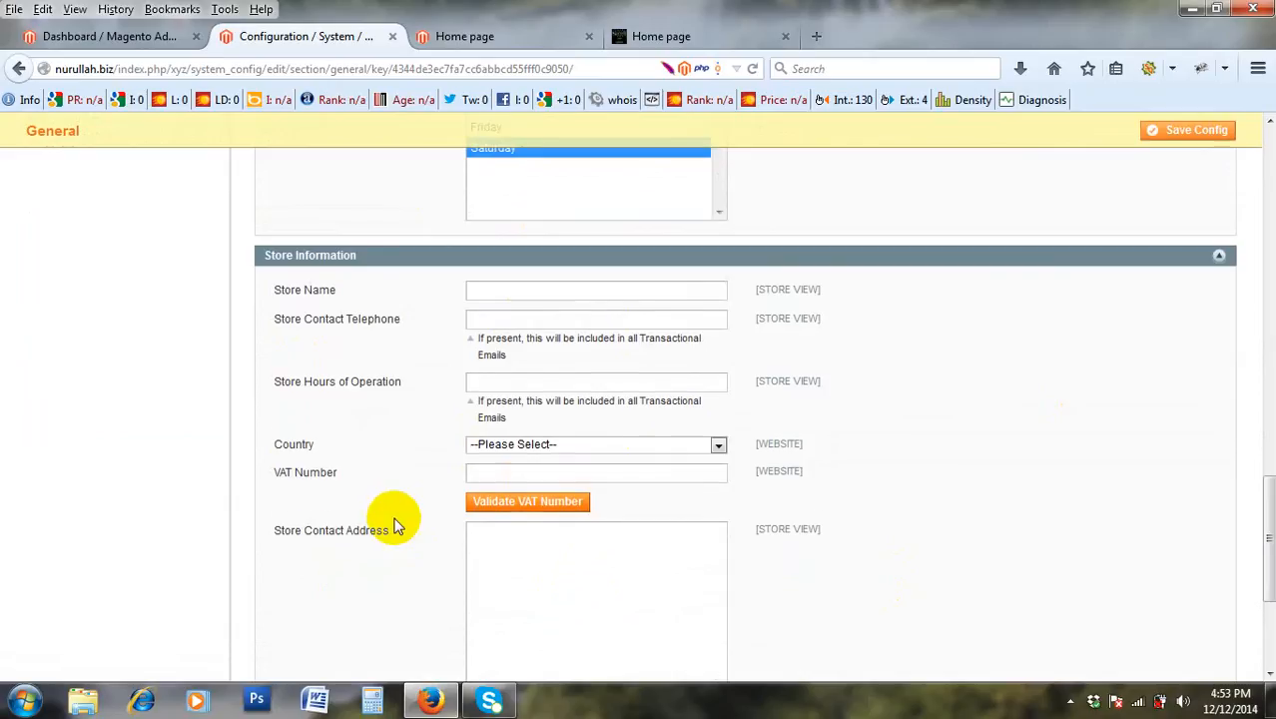
scroll(396, 525, "down", 2)
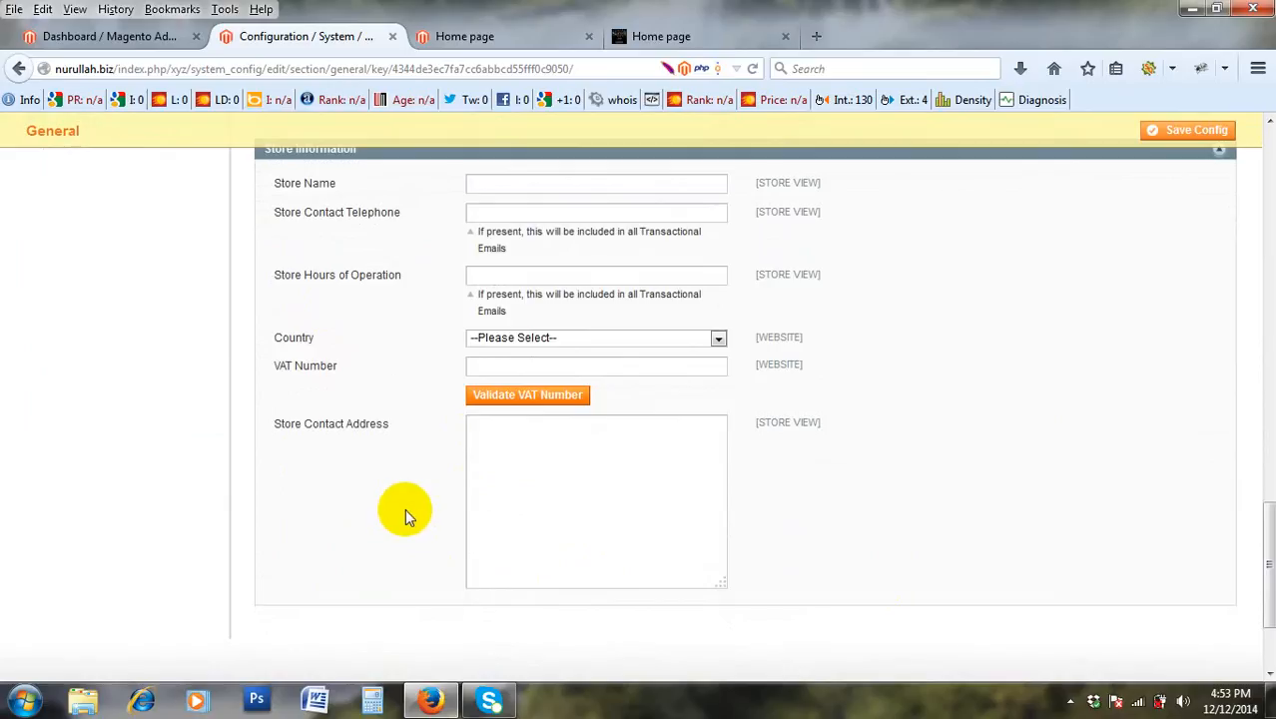
Type the store's name into the Store Name field.
left_click(493, 185)
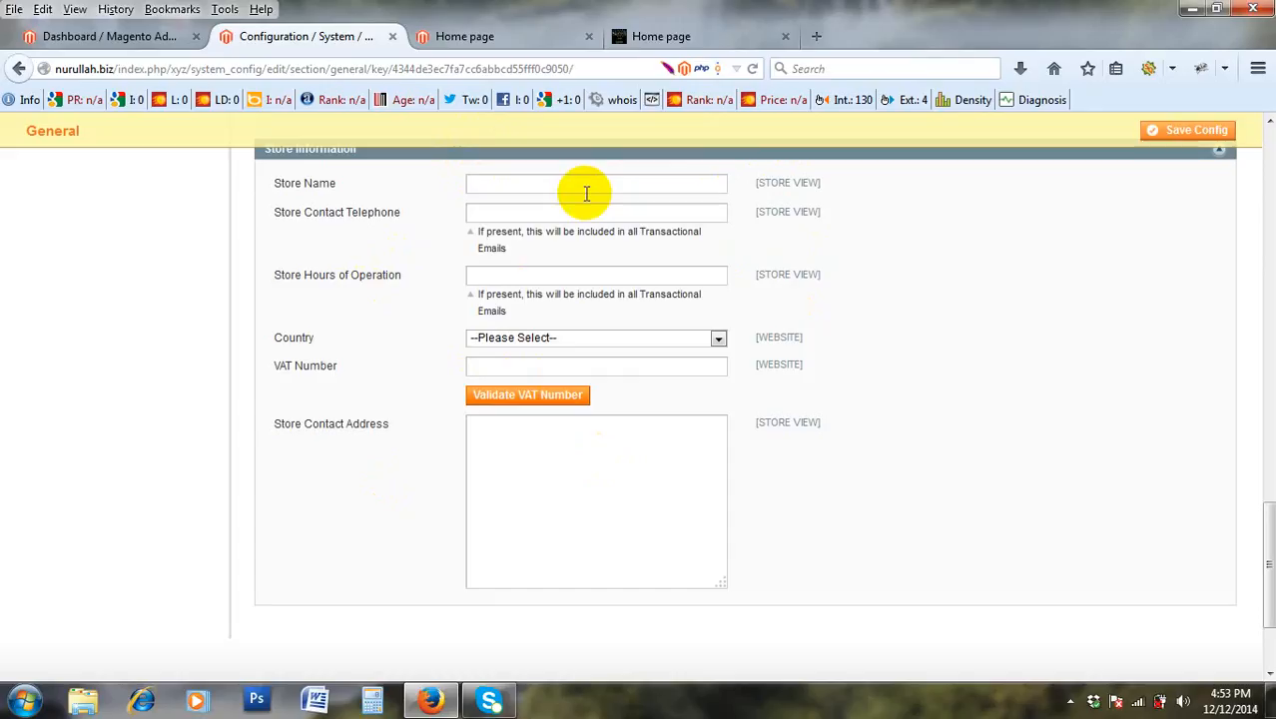
type("Na")
key("BackSpace")
Enter the contact telephone number in Store Contact Telephone and correct the store name's spelling.
key("Tab")
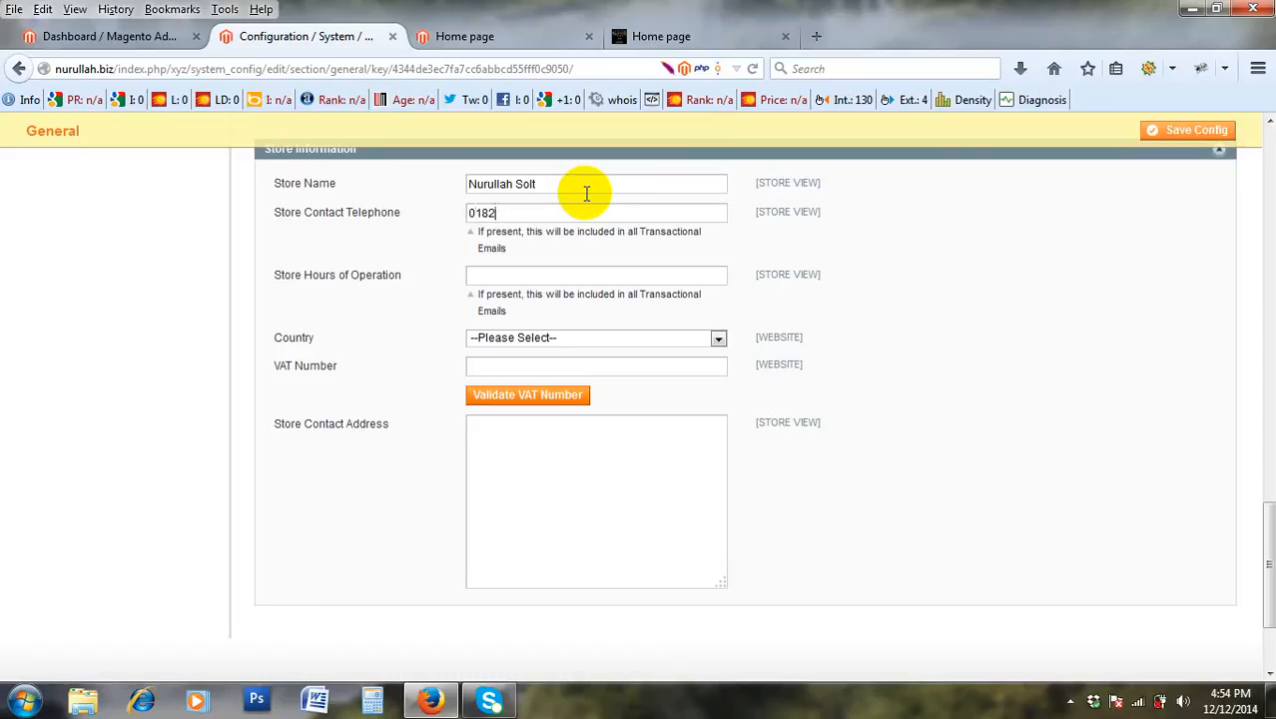
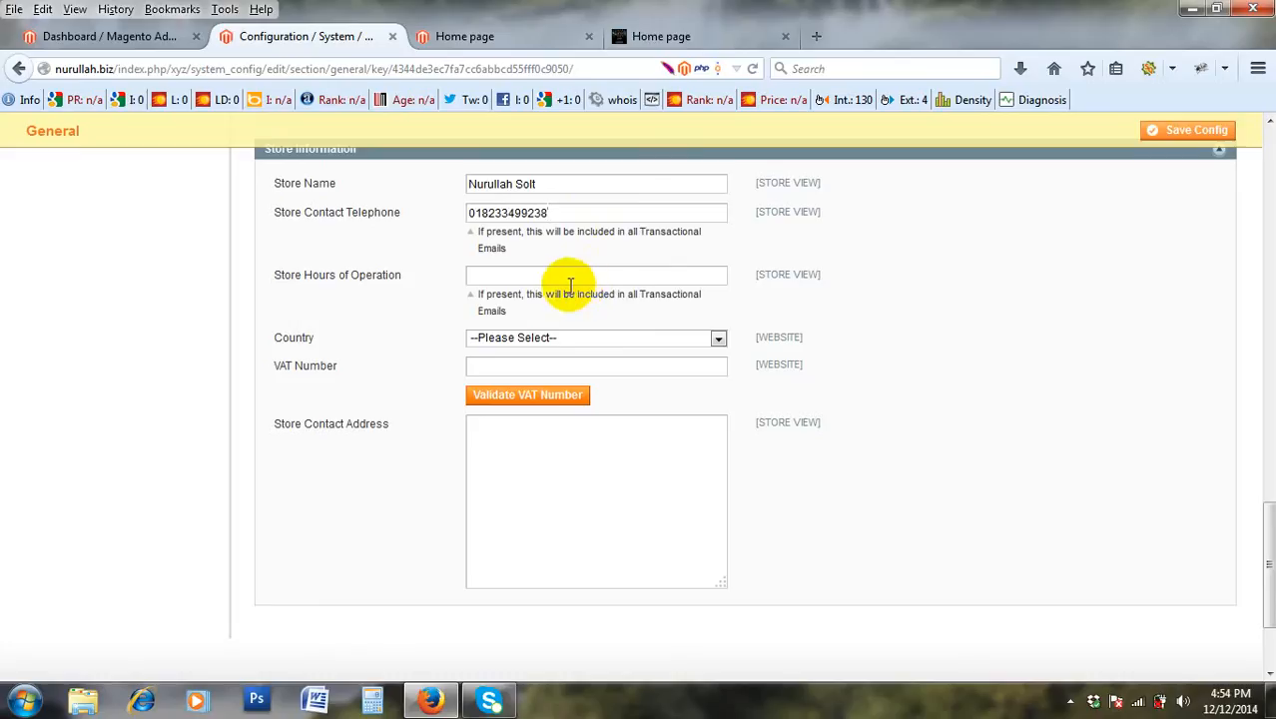
left_click(558, 181)
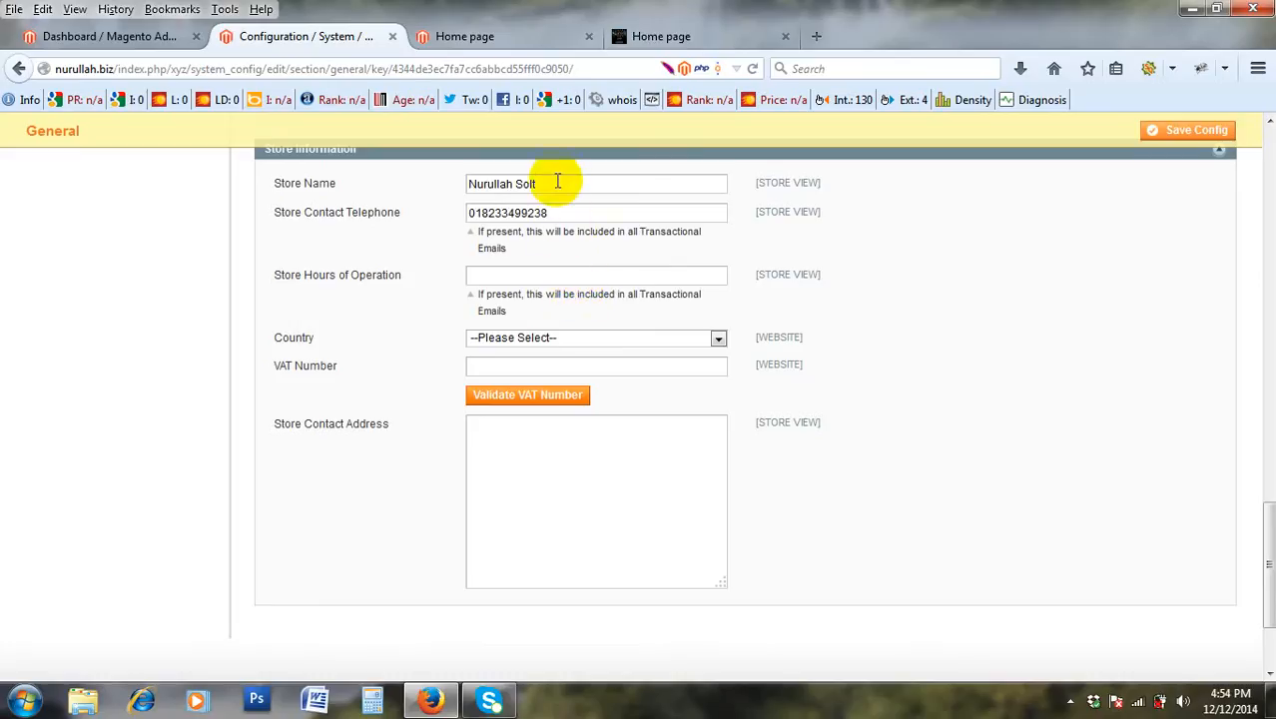
key("BackSpace")
key("BackSpace")
key("BackSpace")
type("alt")
Append 'Ltd.' to the end of the Store Name.
scroll(510, 230, "down", 3)
scroll(507, 235, "up", 4)
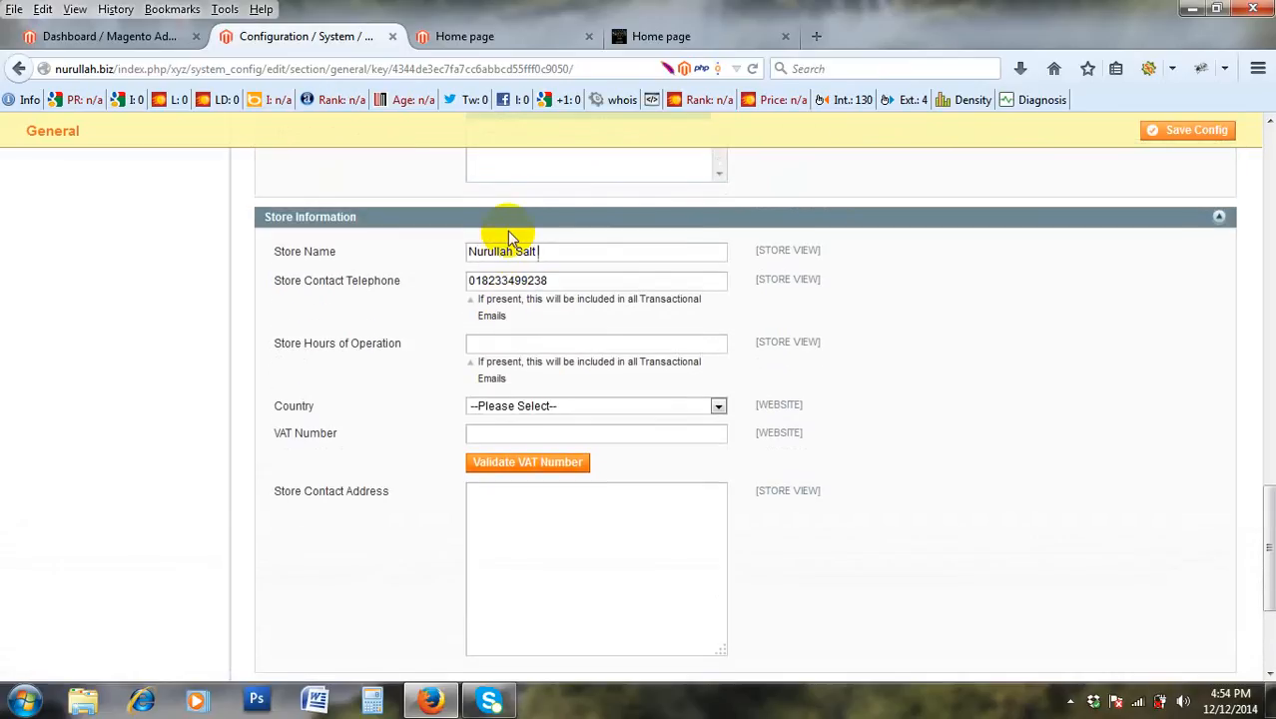
type("Ltd.")
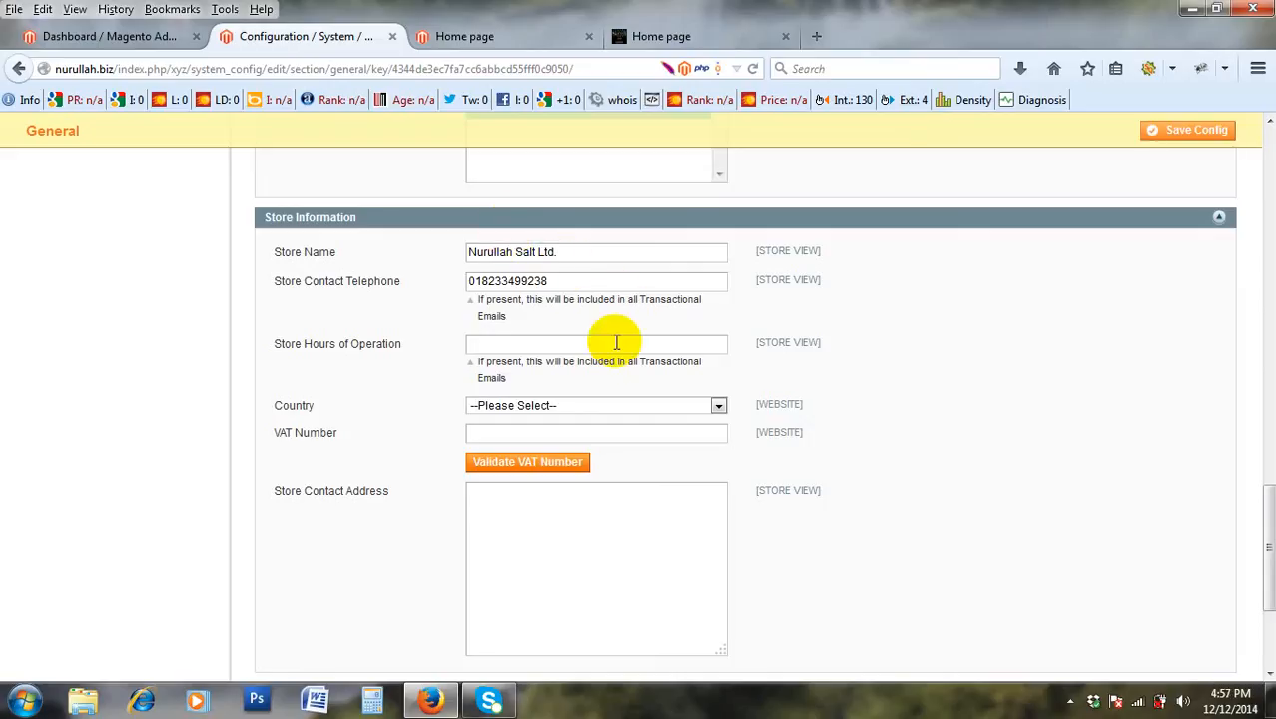
scroll(607, 353, "down", 2)
scroll(607, 353, "up", 2)
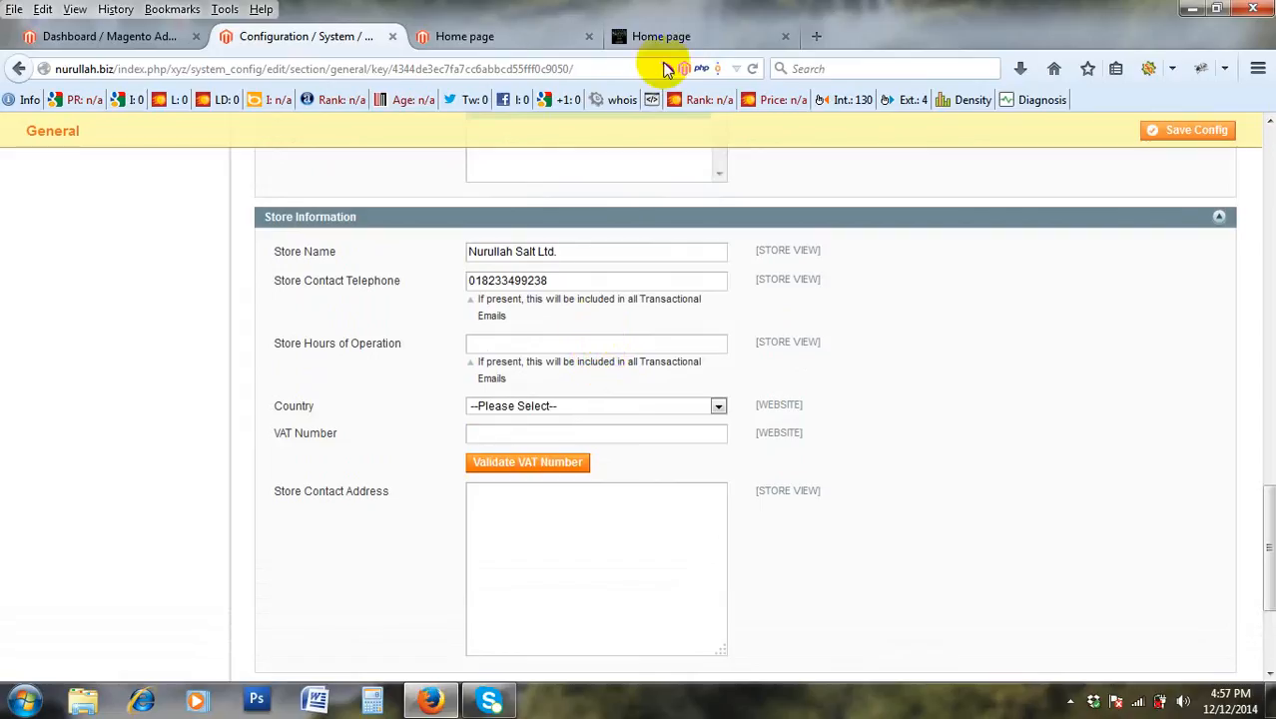
Switch to the live Hadson home page and browse its contact details and category menus.
left_click(647, 38)
scroll(803, 194, "up", 5)
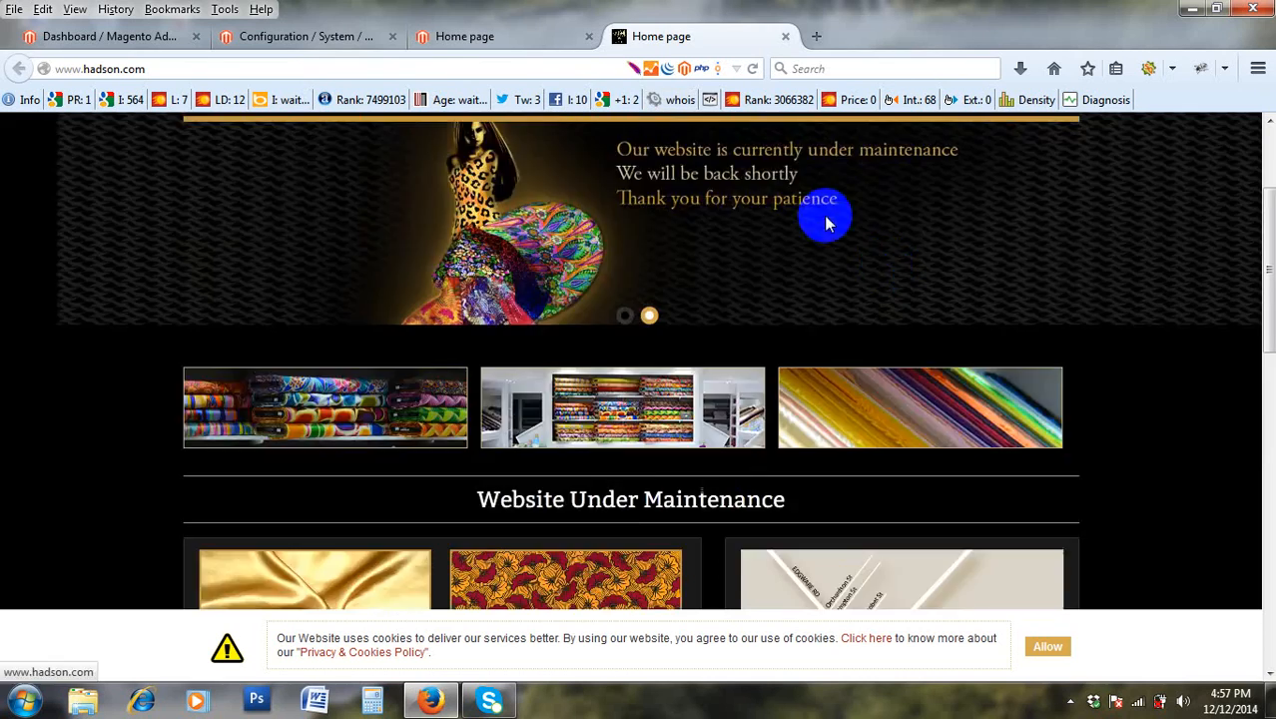
scroll(889, 343, "down", 6)
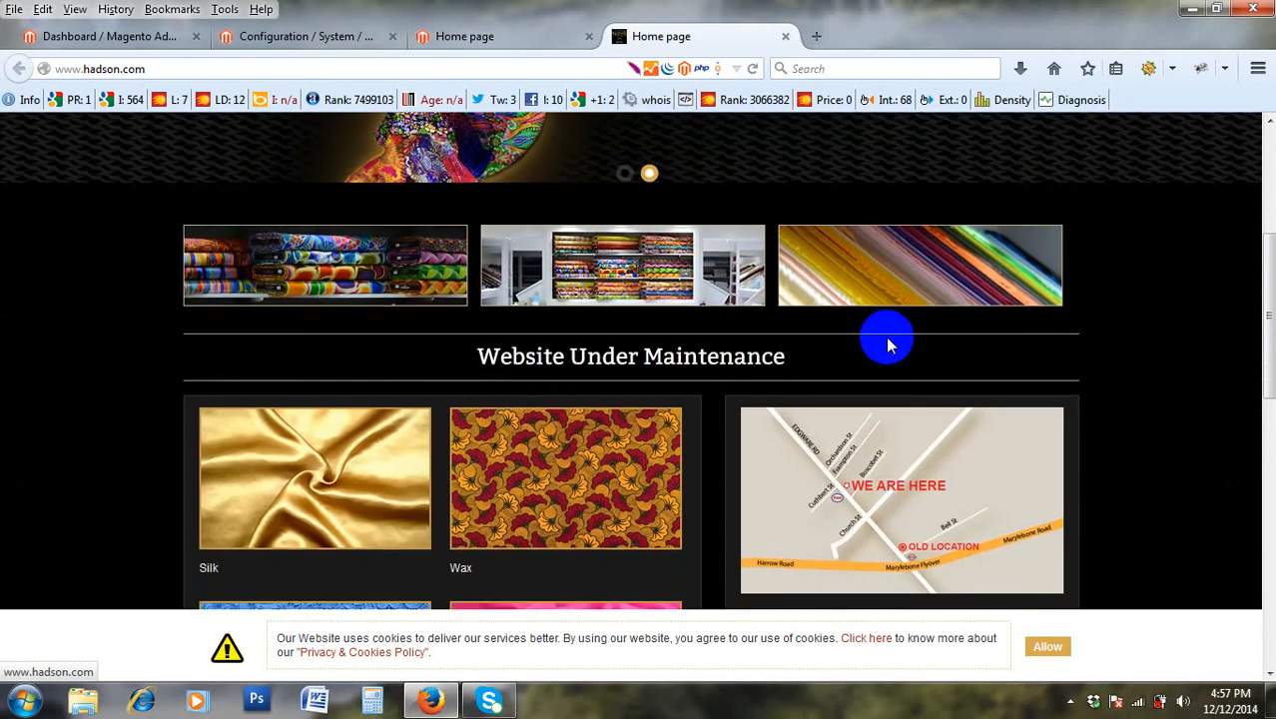
scroll(889, 339, "down", 5)
scroll(889, 343, "up", 10)
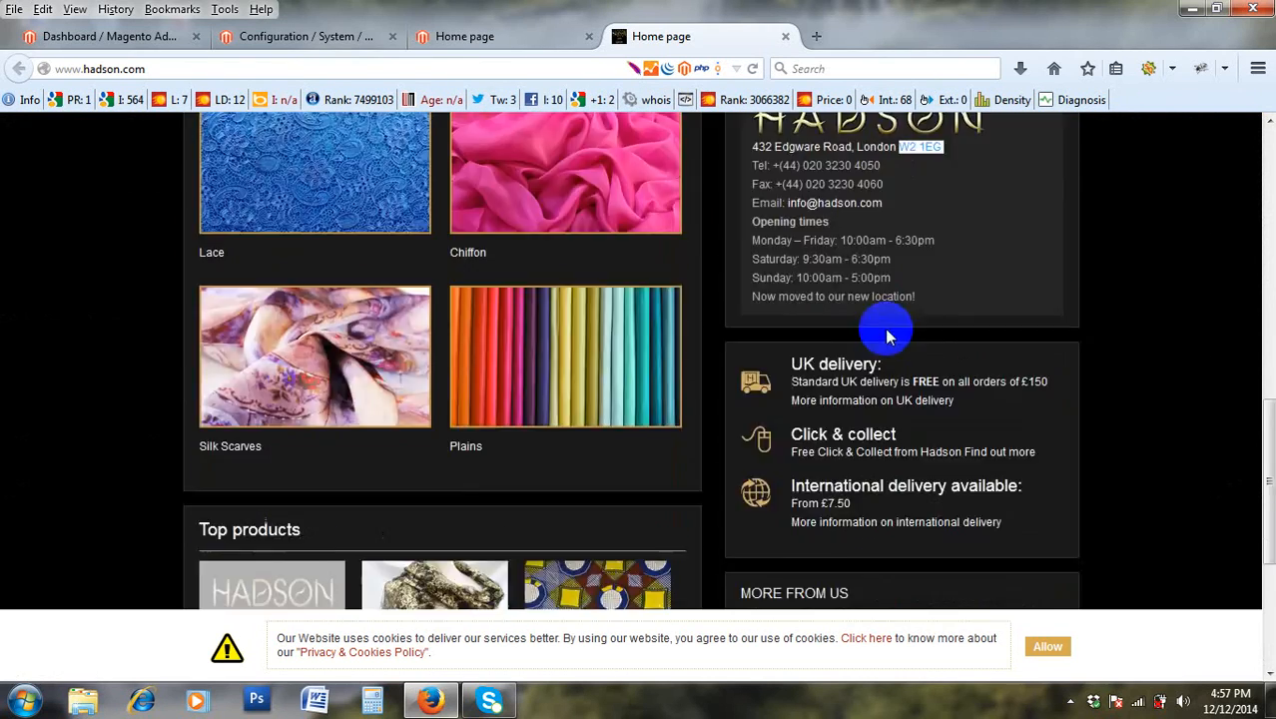
scroll(889, 339, "down", 4)
scroll(889, 339, "down", 6)
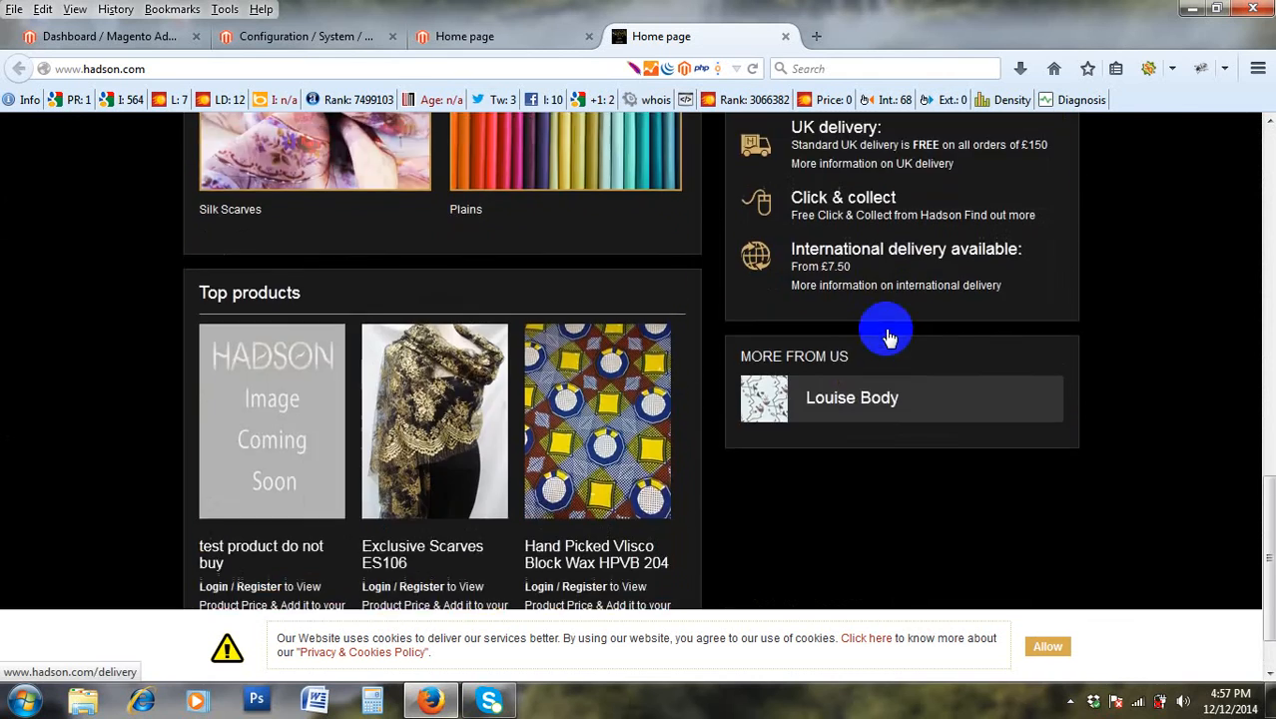
scroll(888, 334, "up", 5)
scroll(888, 329, "up", 5)
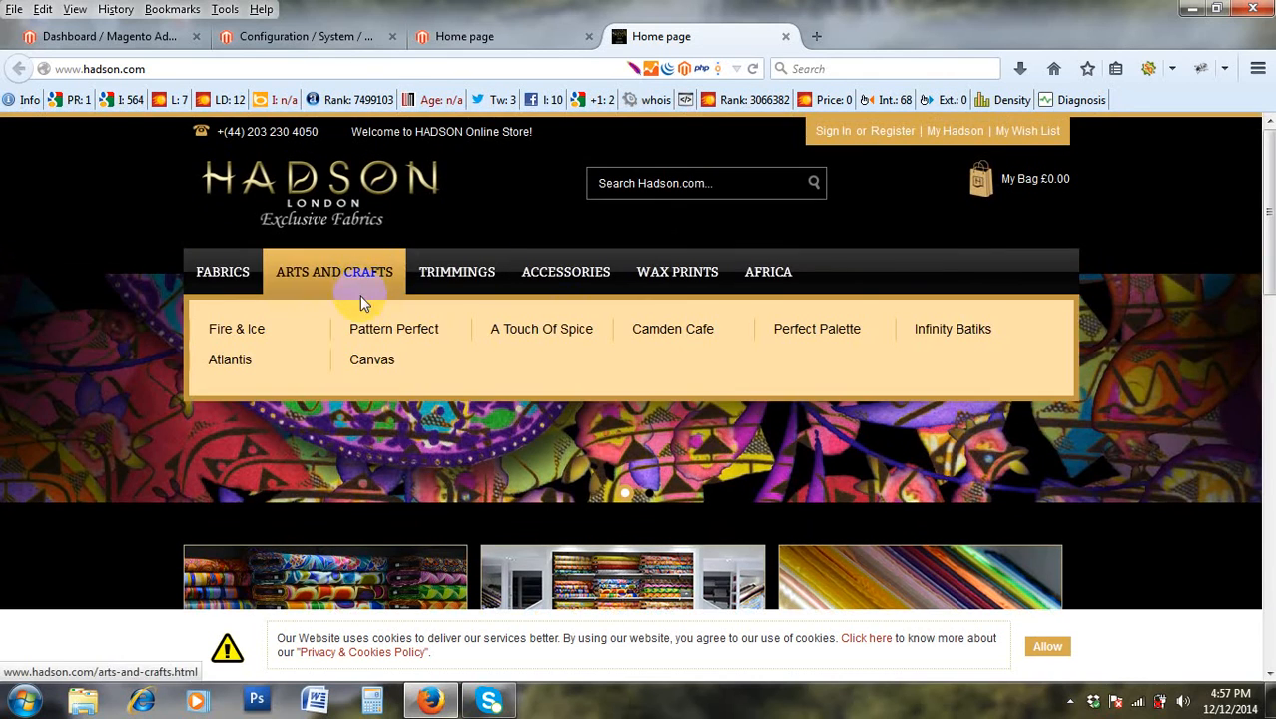
mouse_move(222, 273)
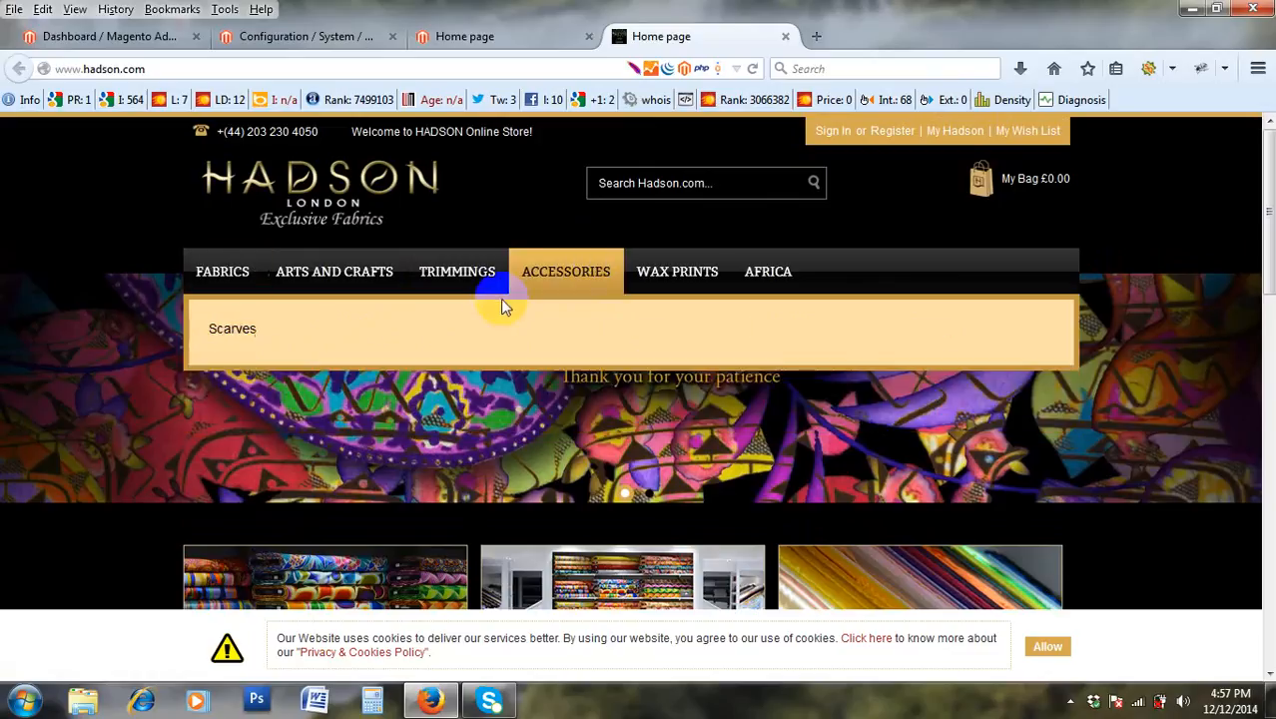
mouse_move(661, 273)
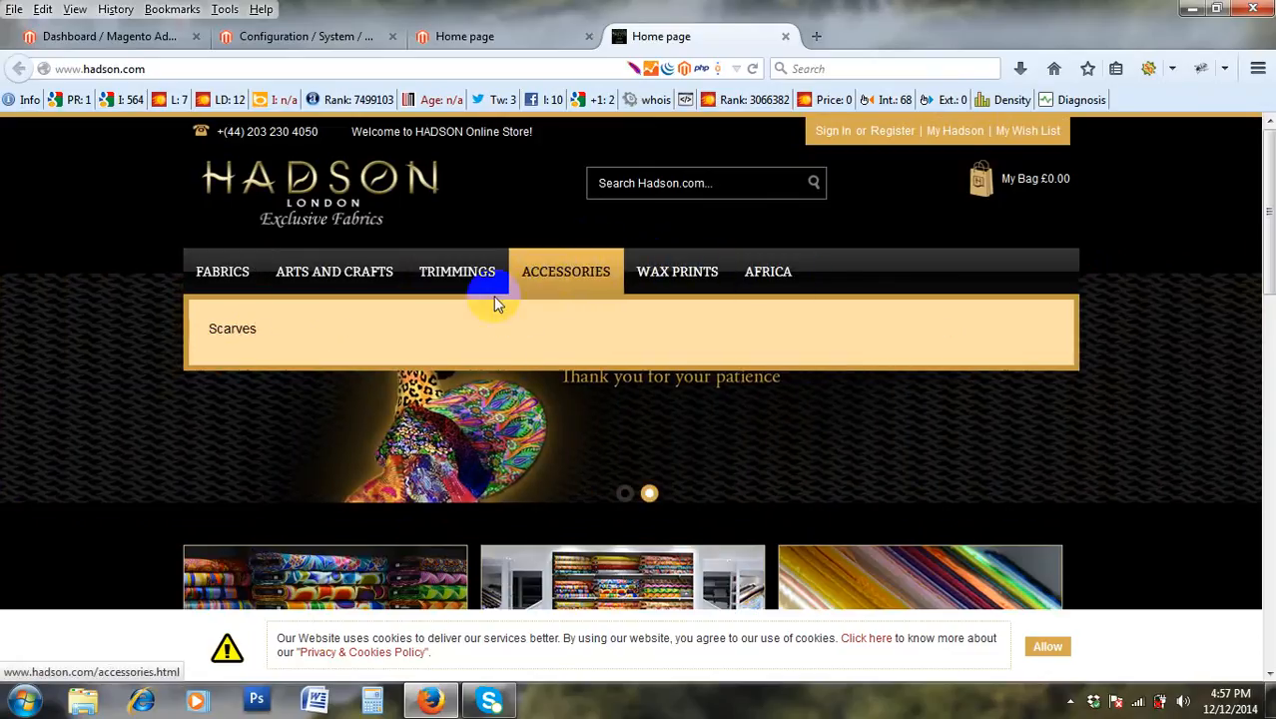
mouse_move(353, 272)
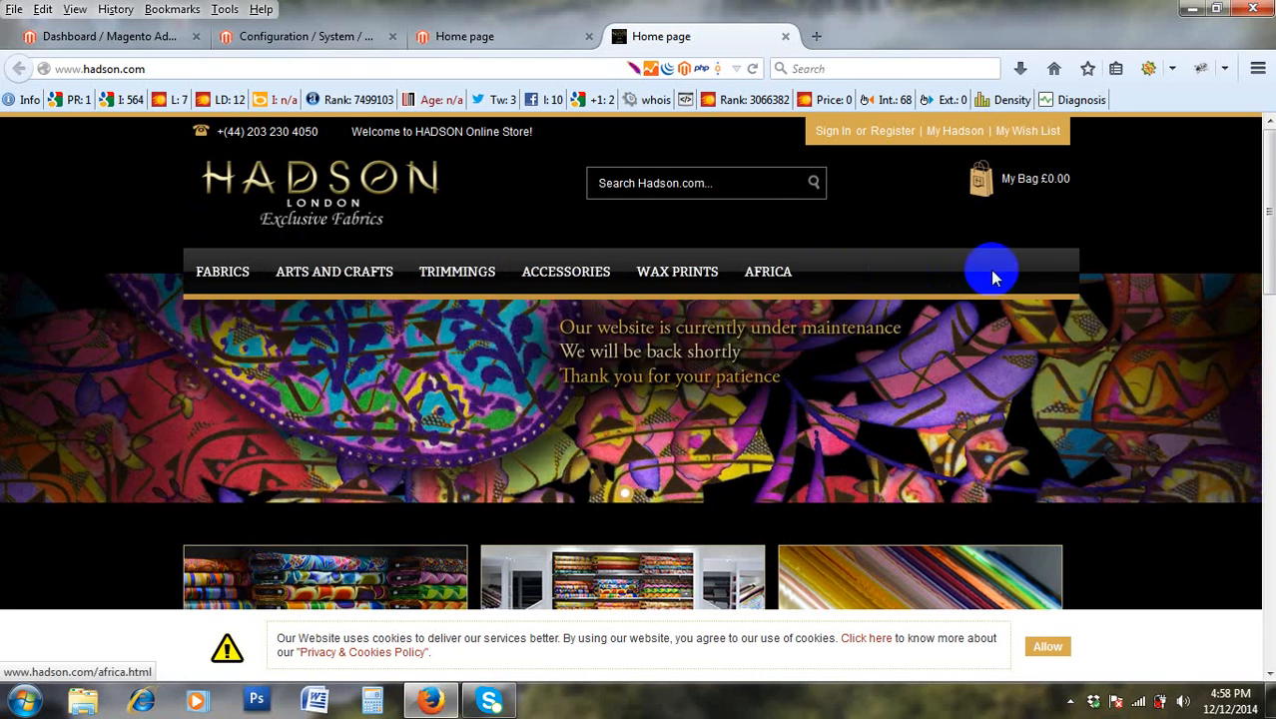
scroll(214, 340, "down", 3)
scroll(214, 352, "down", 10)
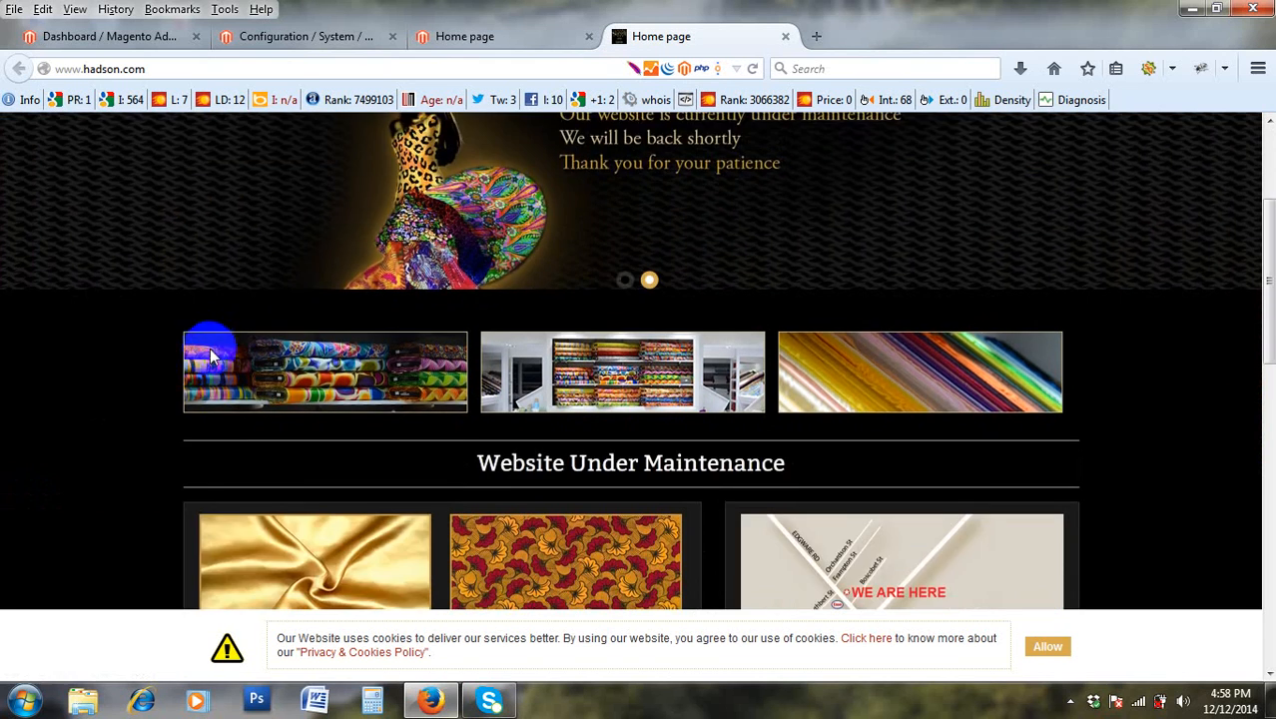
scroll(521, 352, "up", 3)
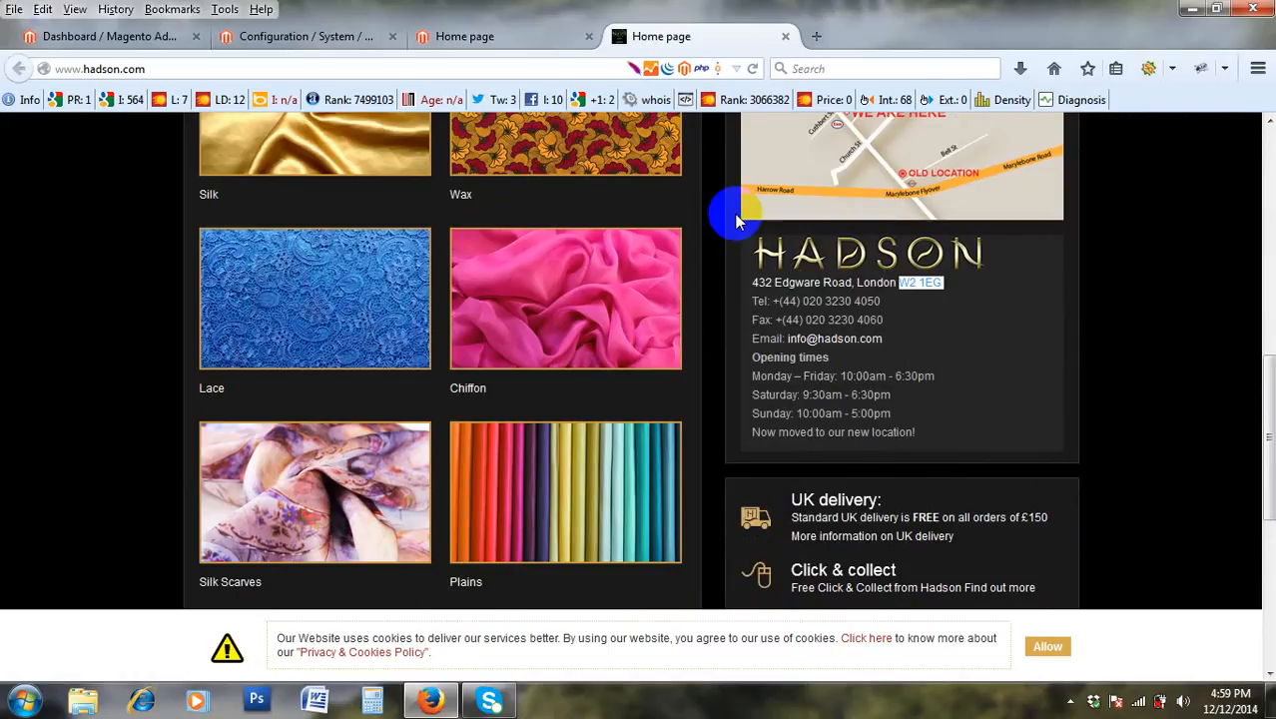
scroll(735, 220, "down", 5)
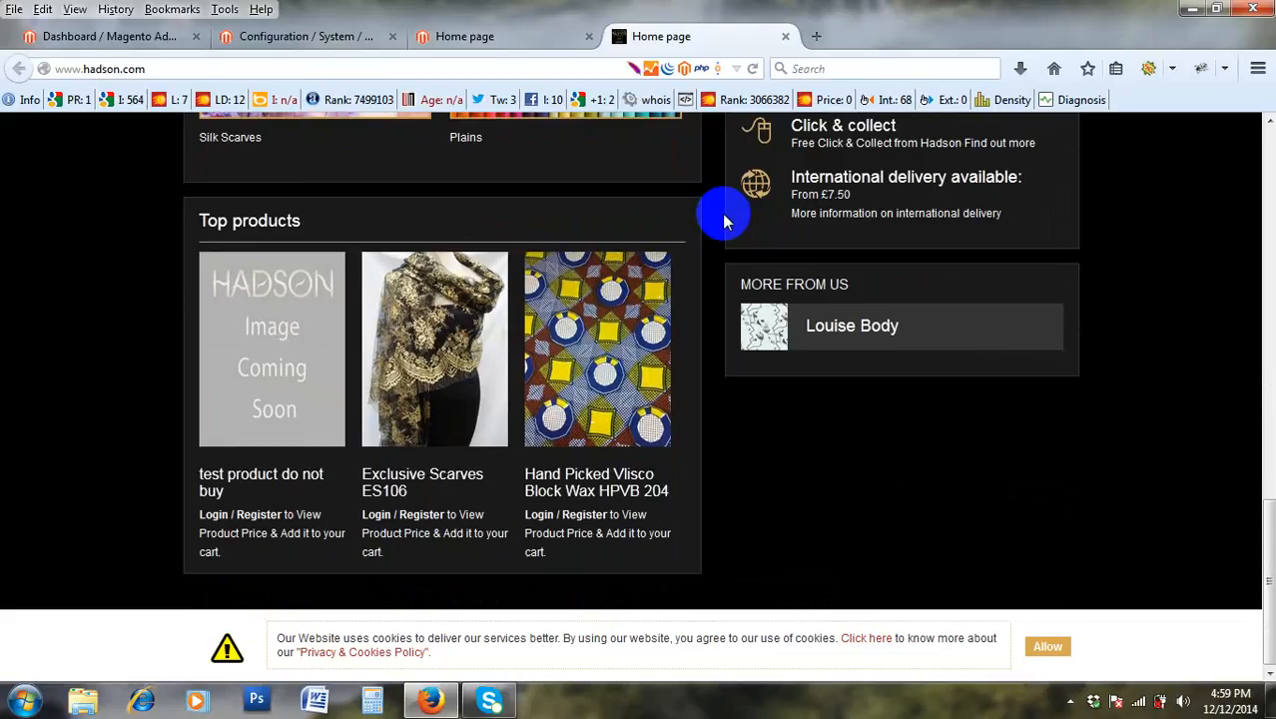
scroll(714, 214, "up", 3)
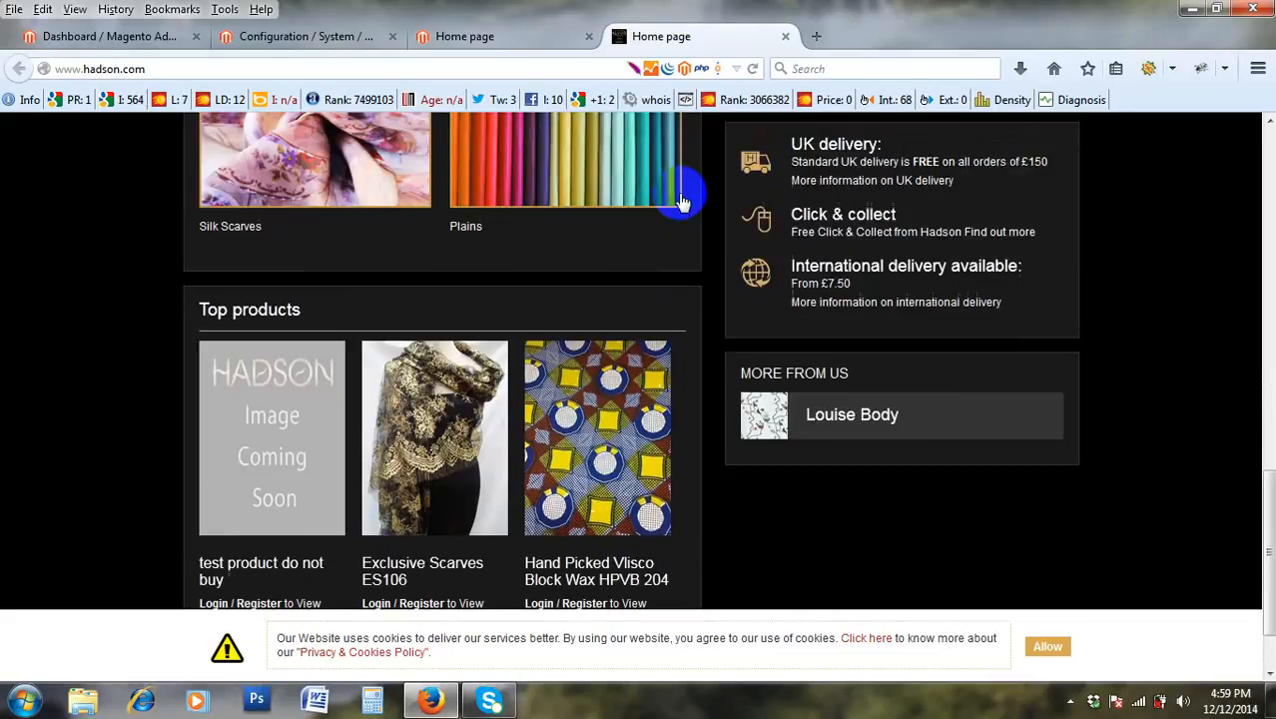
scroll(778, 220, "down", 1)
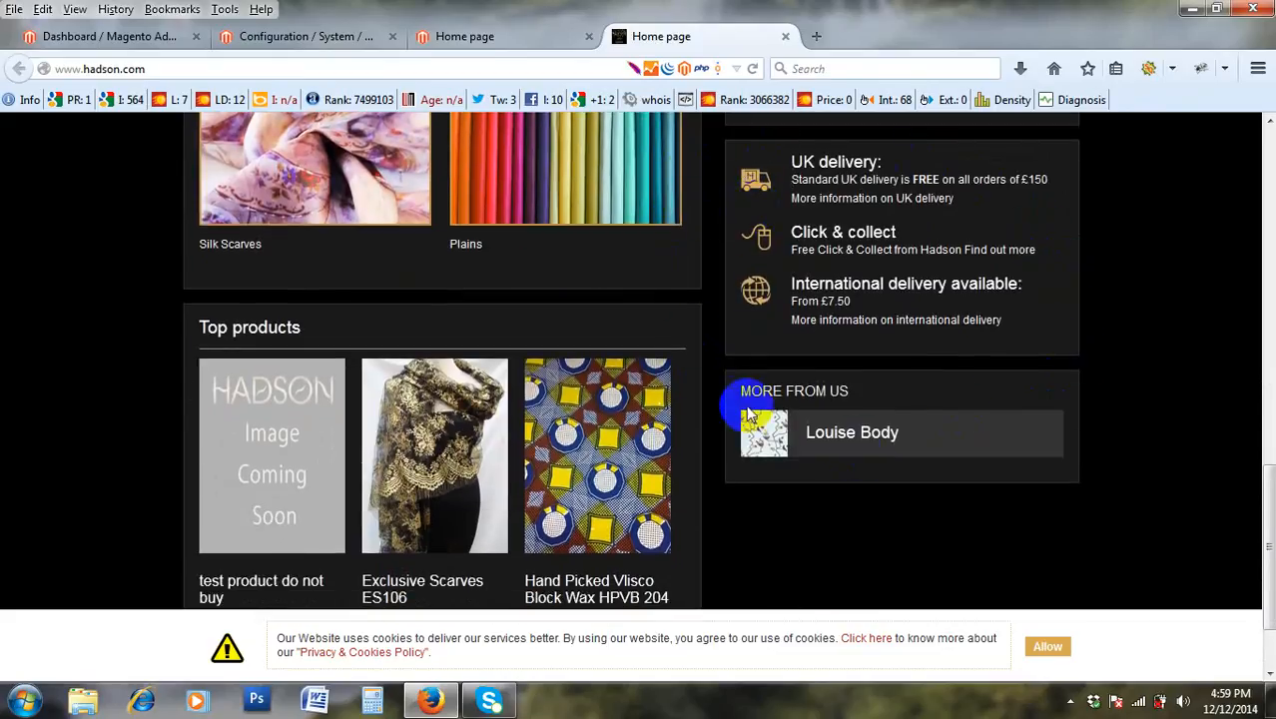
scroll(328, 507, "down", 2)
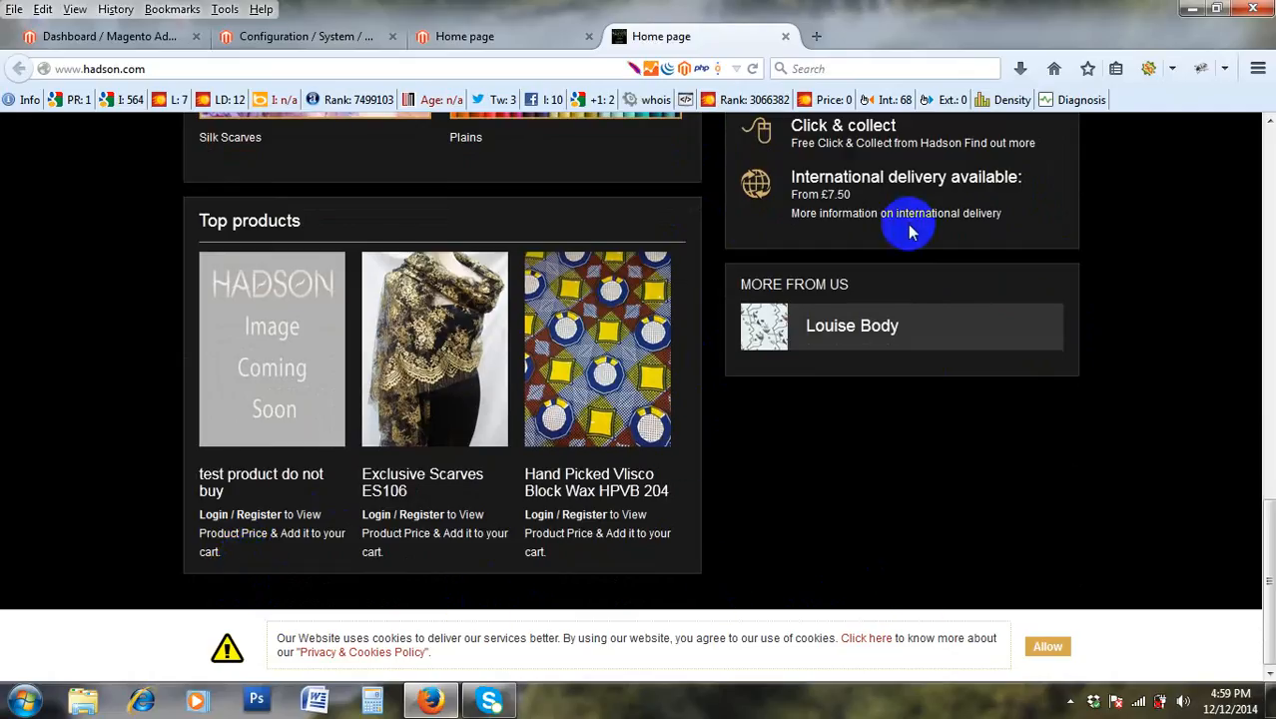
scroll(917, 221, "up", 2)
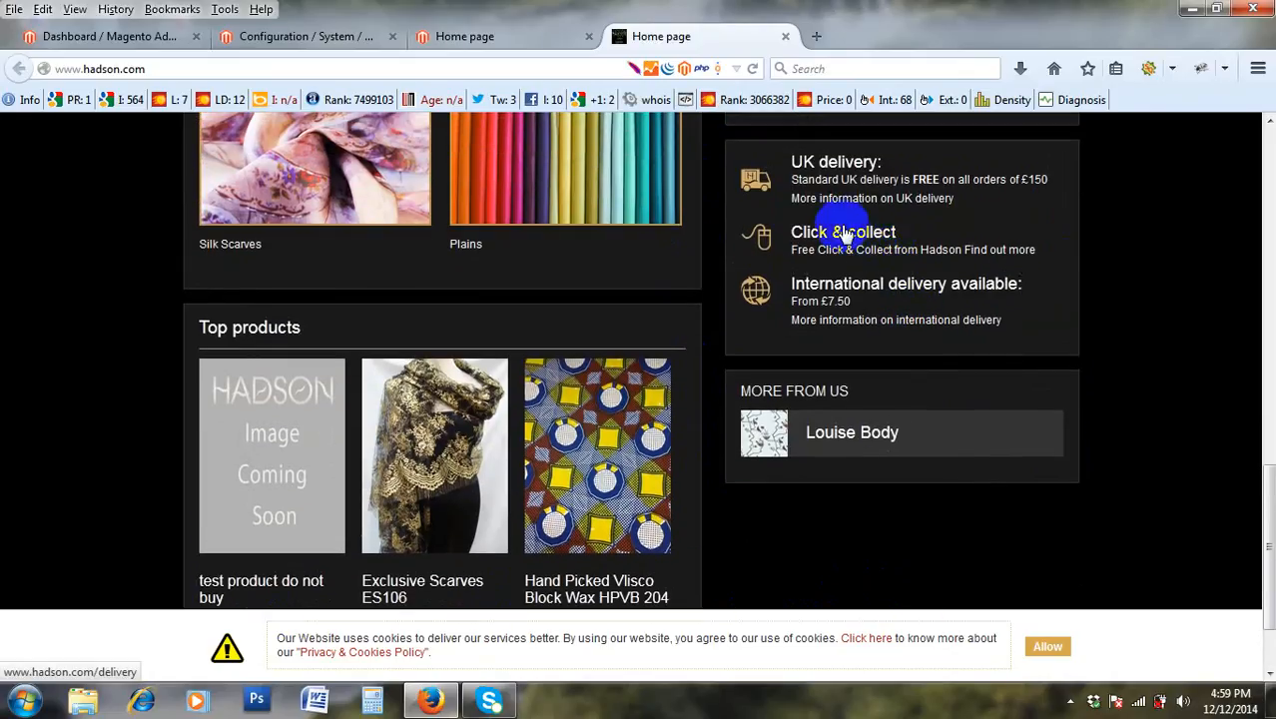
scroll(829, 377, "down", 2)
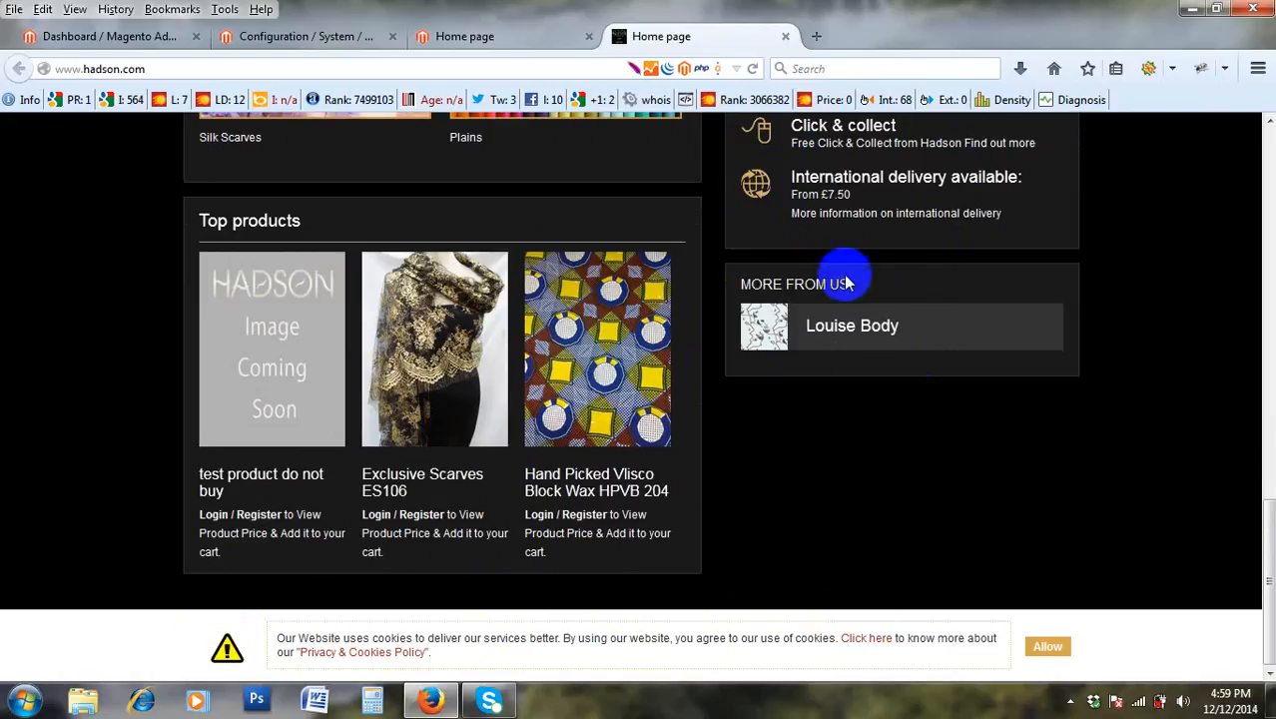
scroll(814, 225, "up", 4)
scroll(812, 443, "down", 4)
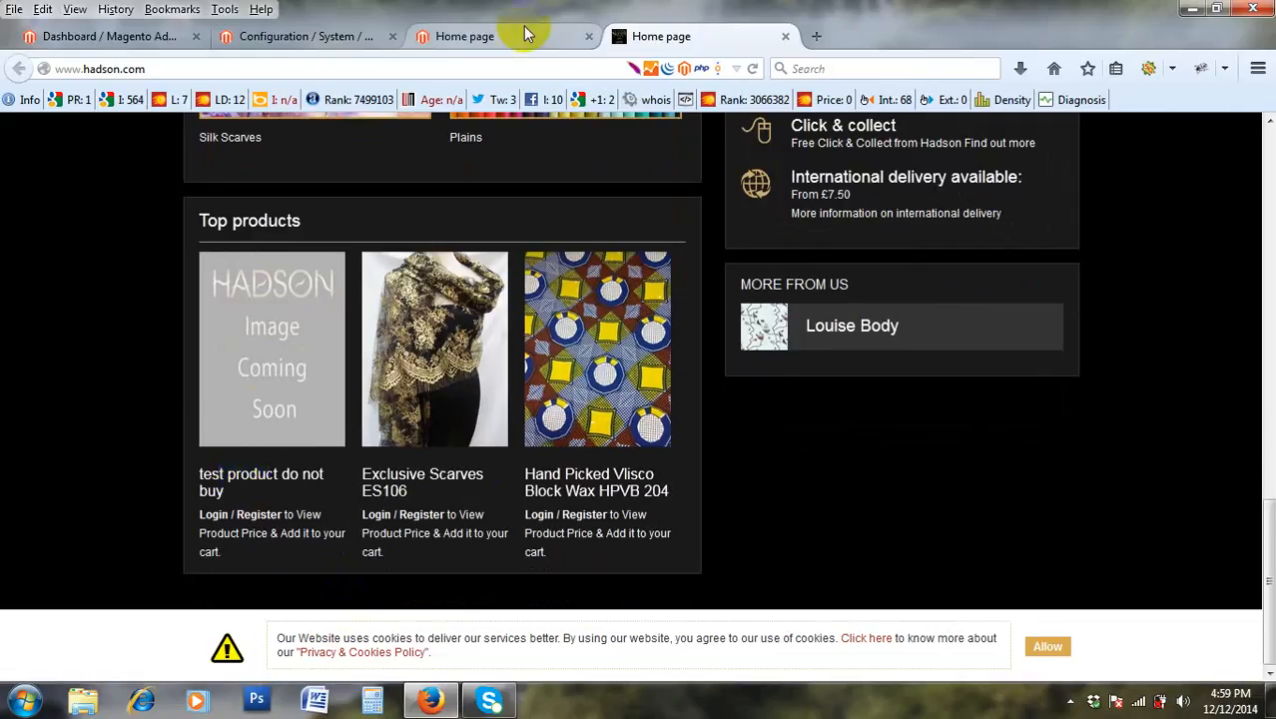
left_click(430, 36)
Return to the Configuration page and put the cursor in the Store Hours of Operation field.
left_click(271, 37)
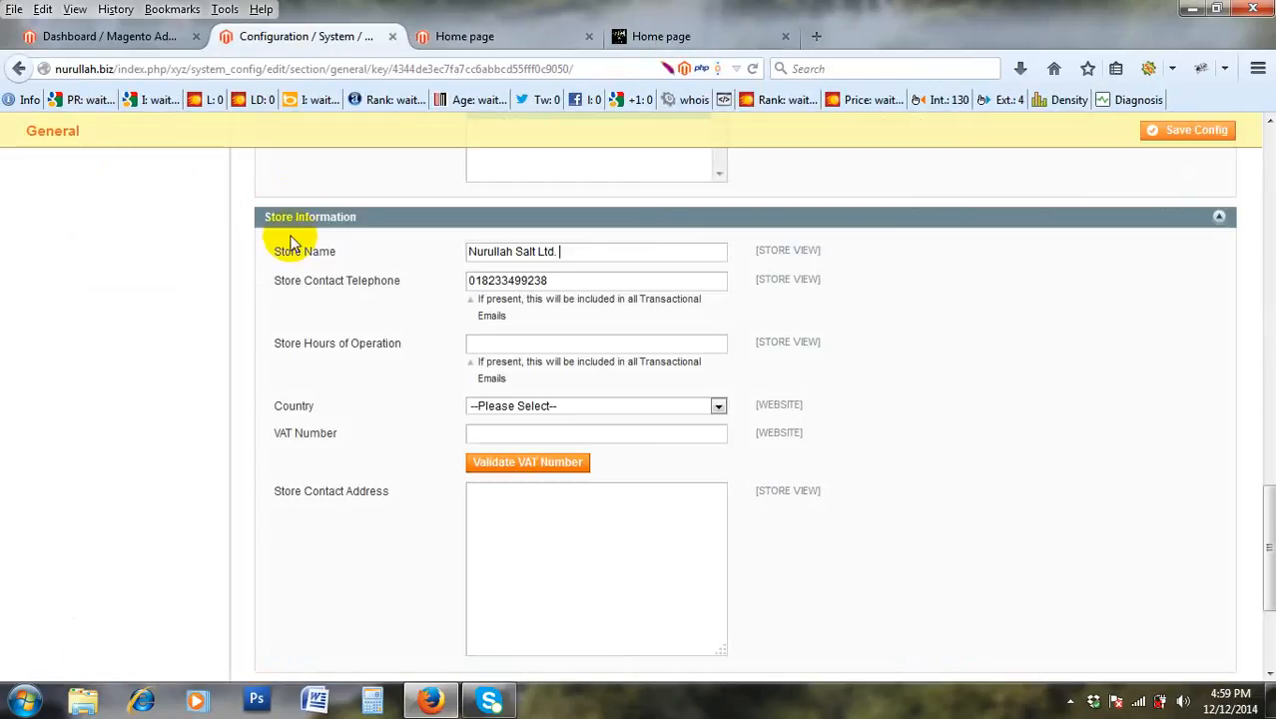
left_click(482, 343)
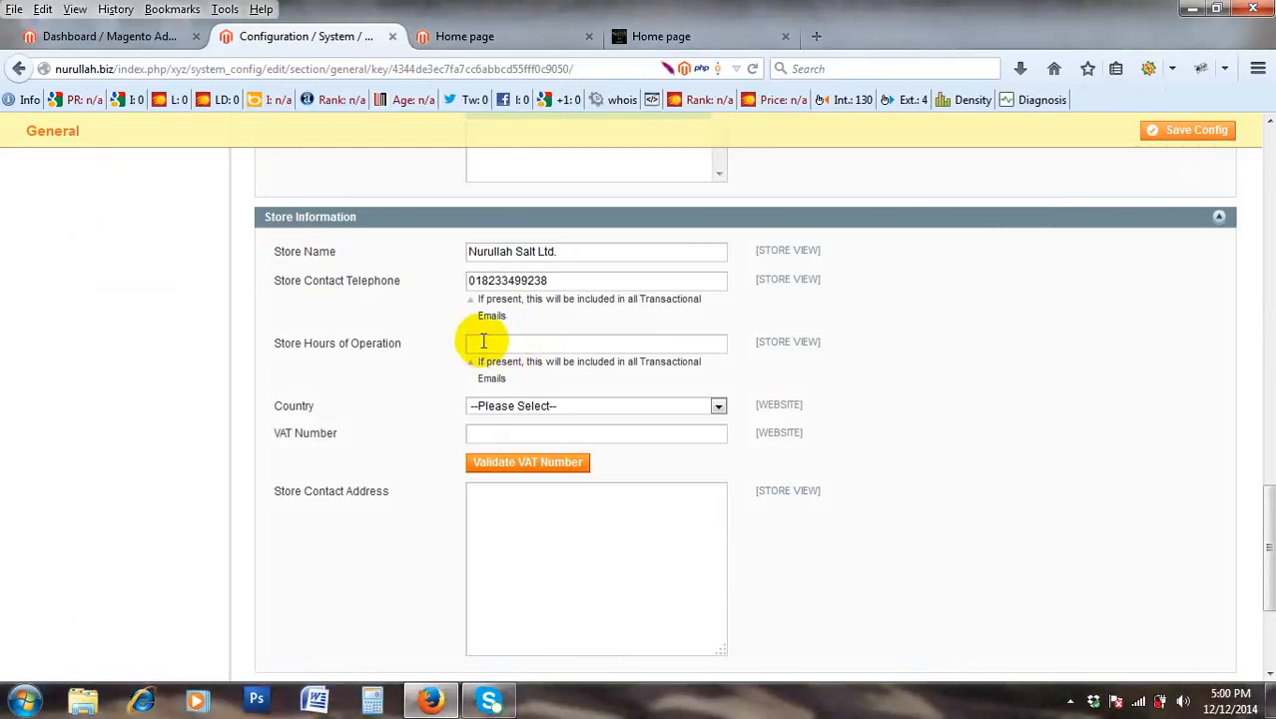
scroll(479, 339, "down", 2)
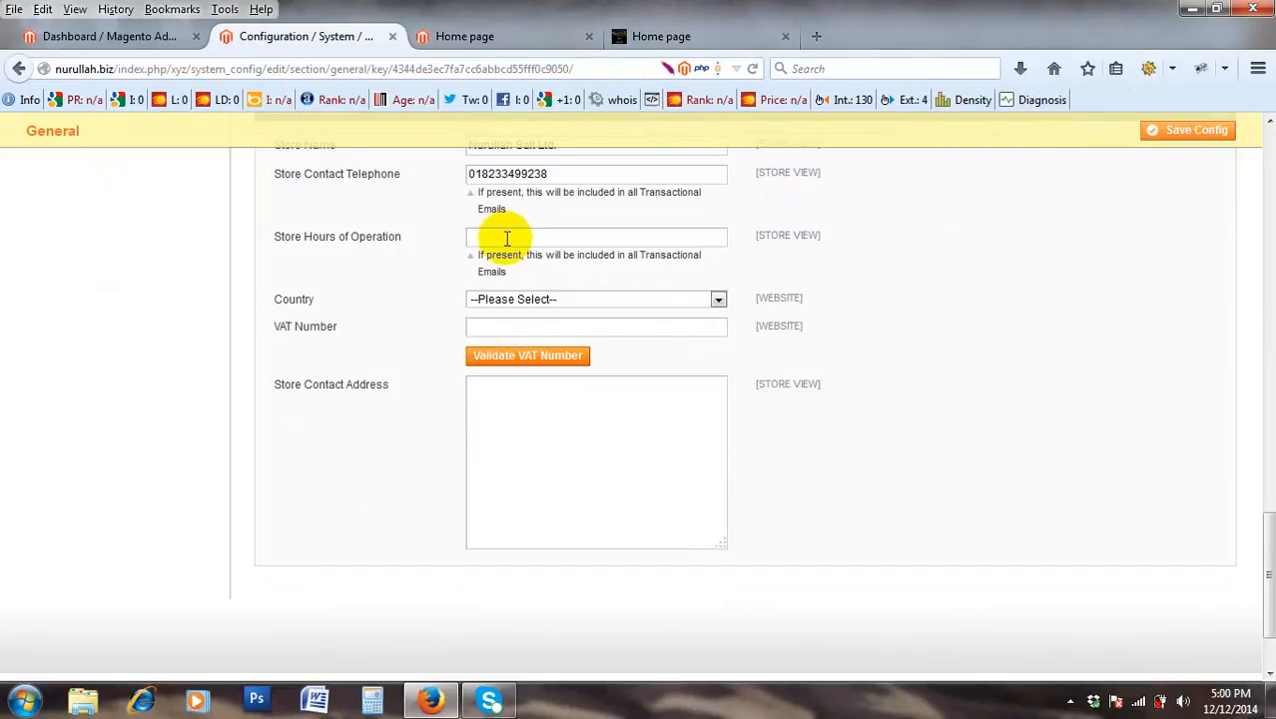
left_click(476, 305)
left_click(389, 330)
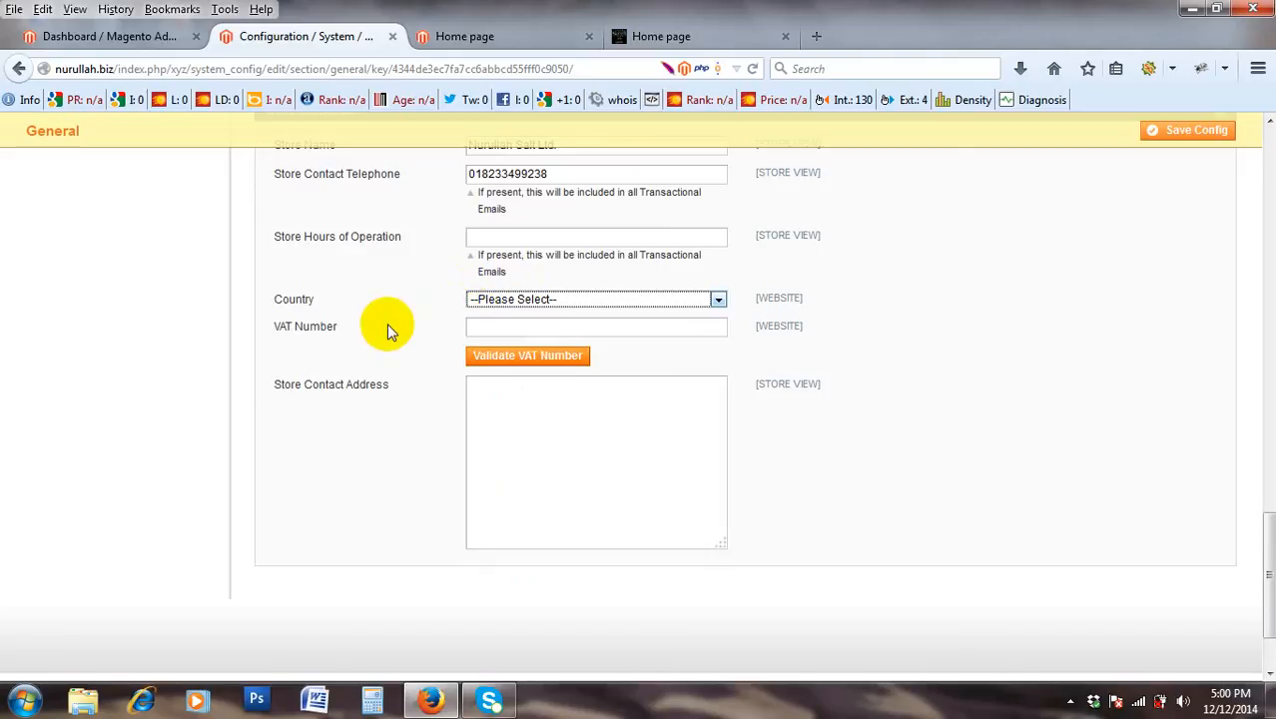
scroll(537, 235, "down", 2)
left_click(530, 222)
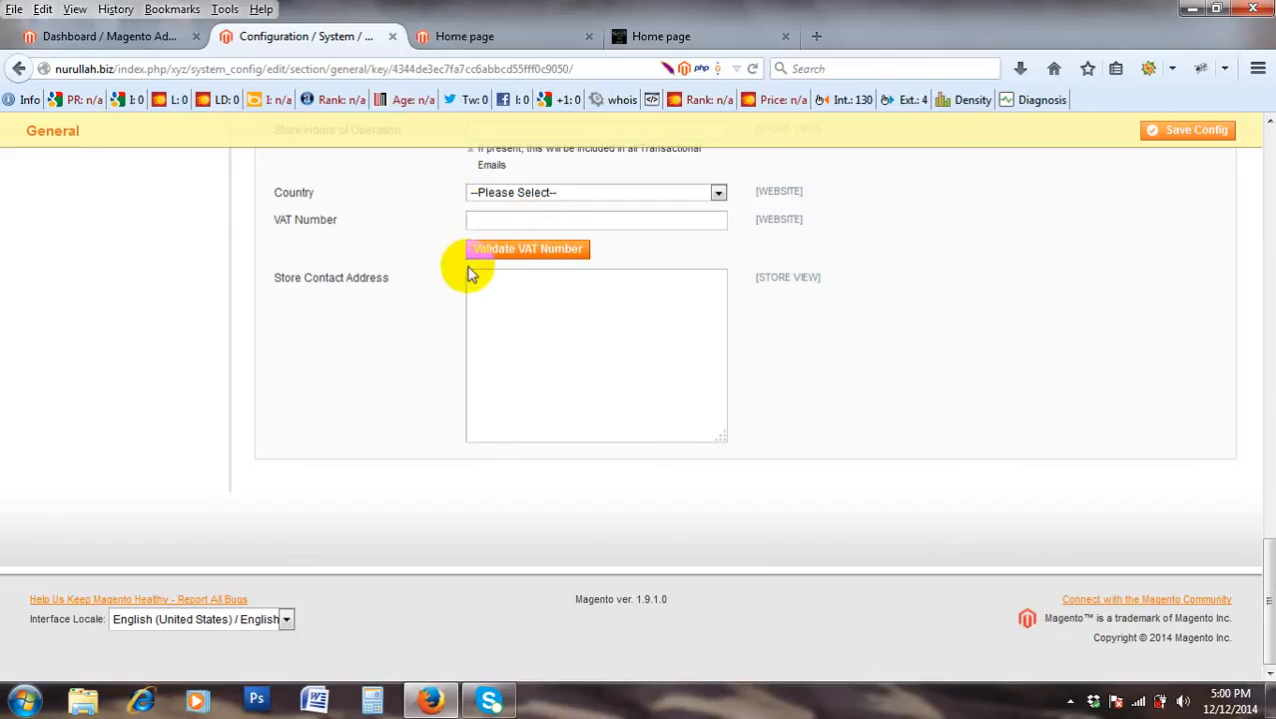
scroll(471, 274, "up", 2)
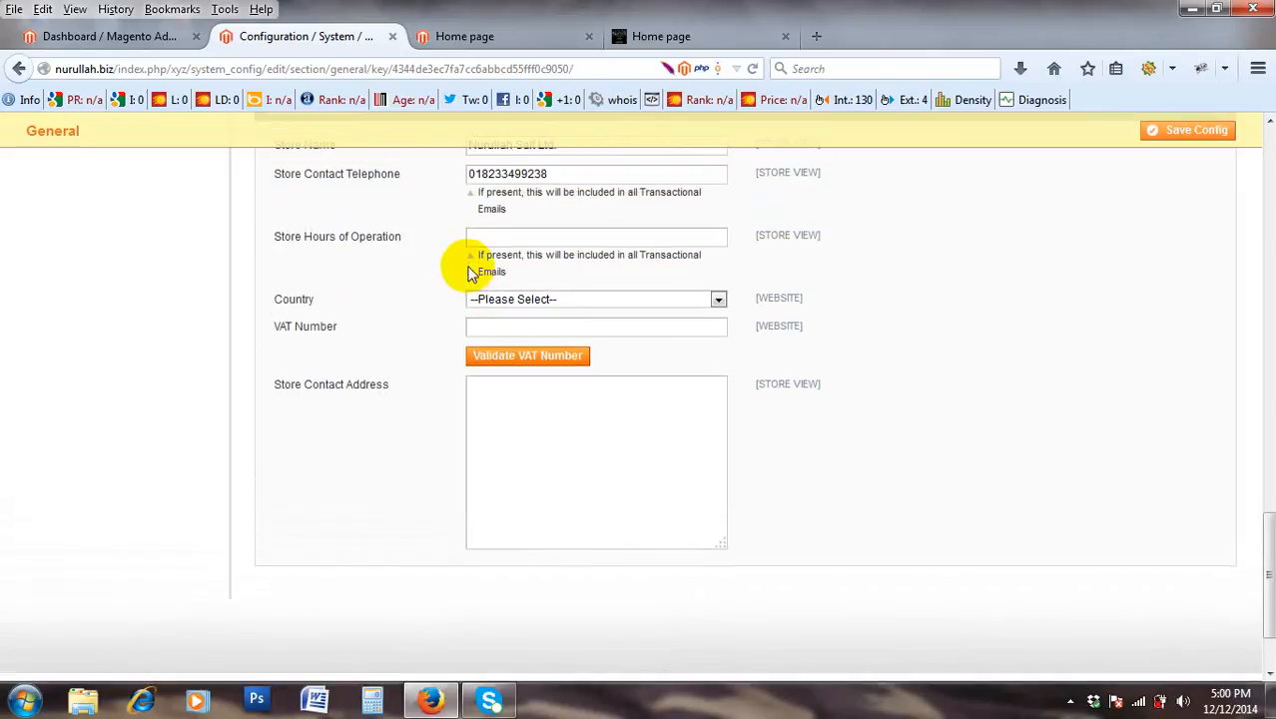
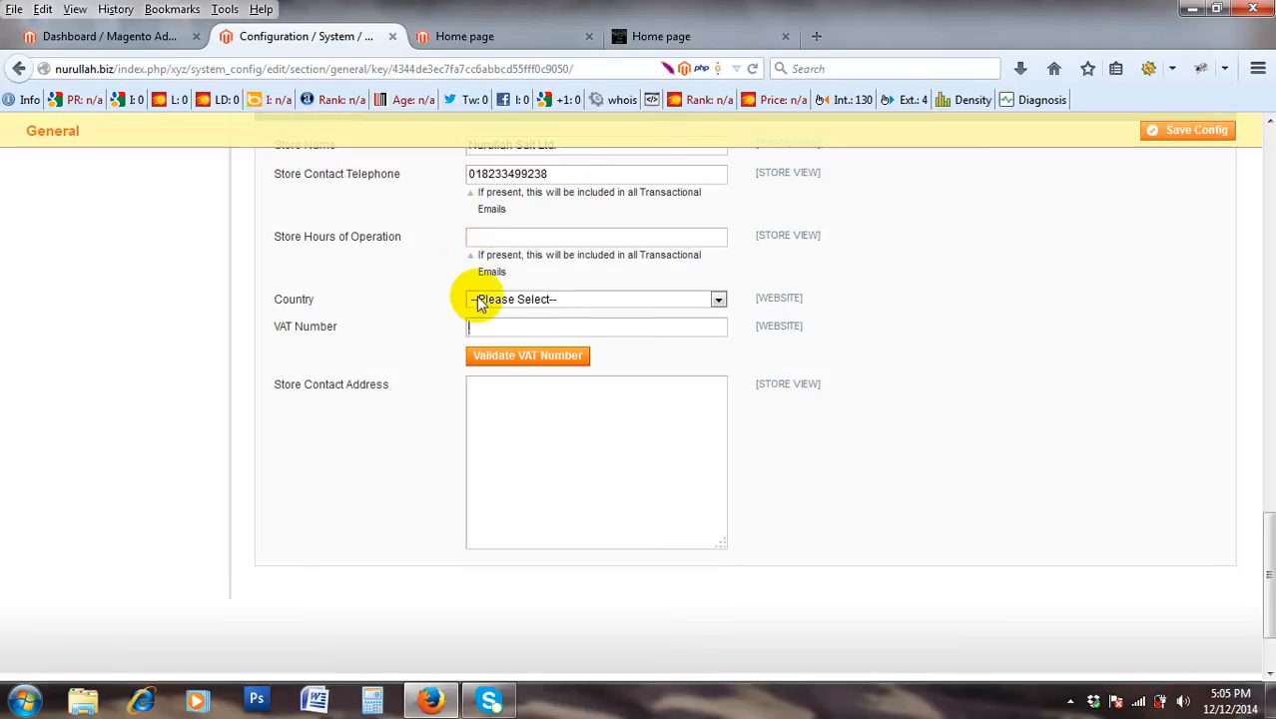
Look over the Store Information fields, including Store Contact Address and VAT Number.
scroll(465, 287, "down", 2)
left_click(490, 294)
left_click(507, 218)
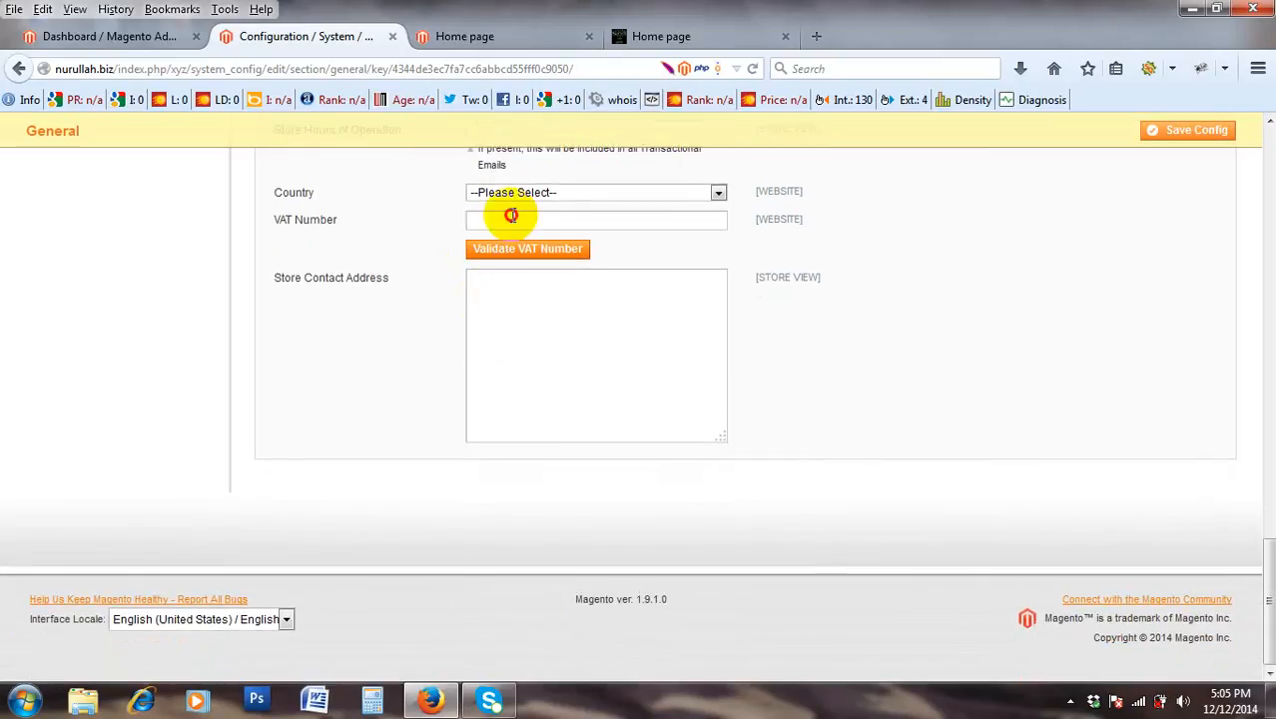
left_click(509, 306)
scroll(510, 306, "up", 15)
scroll(514, 341, "up", 3)
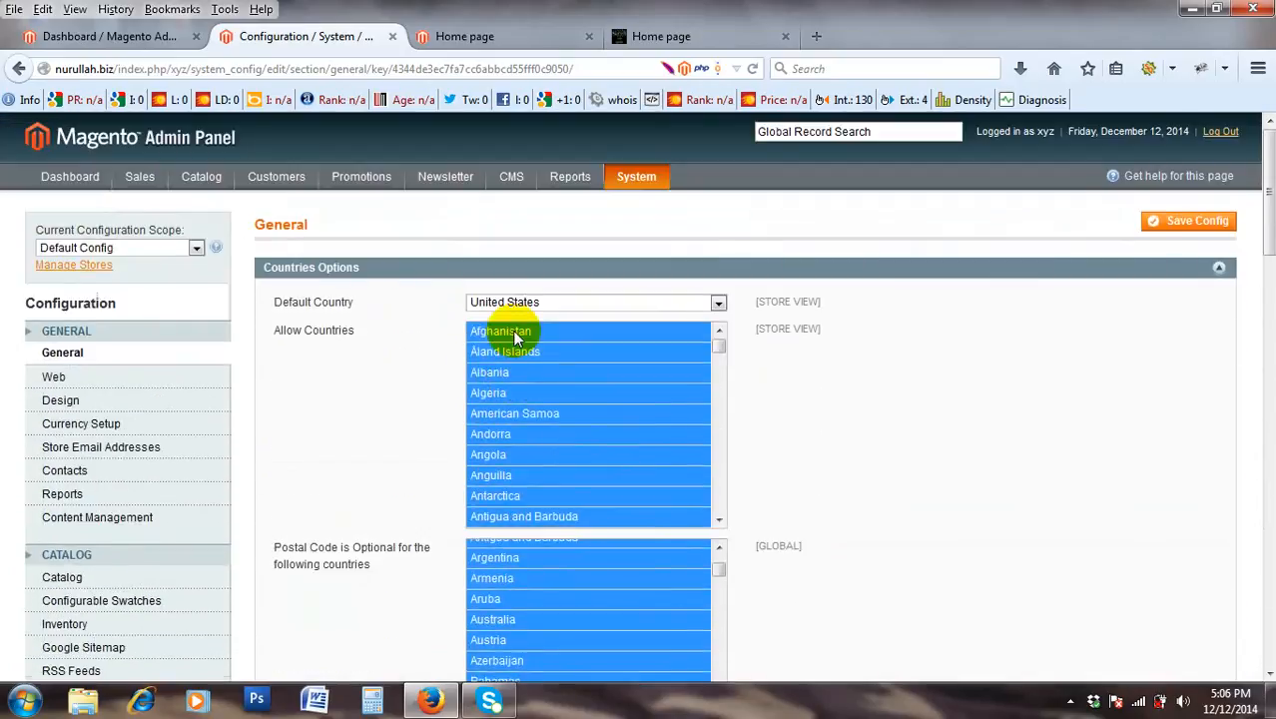
scroll(515, 324, "down", 5)
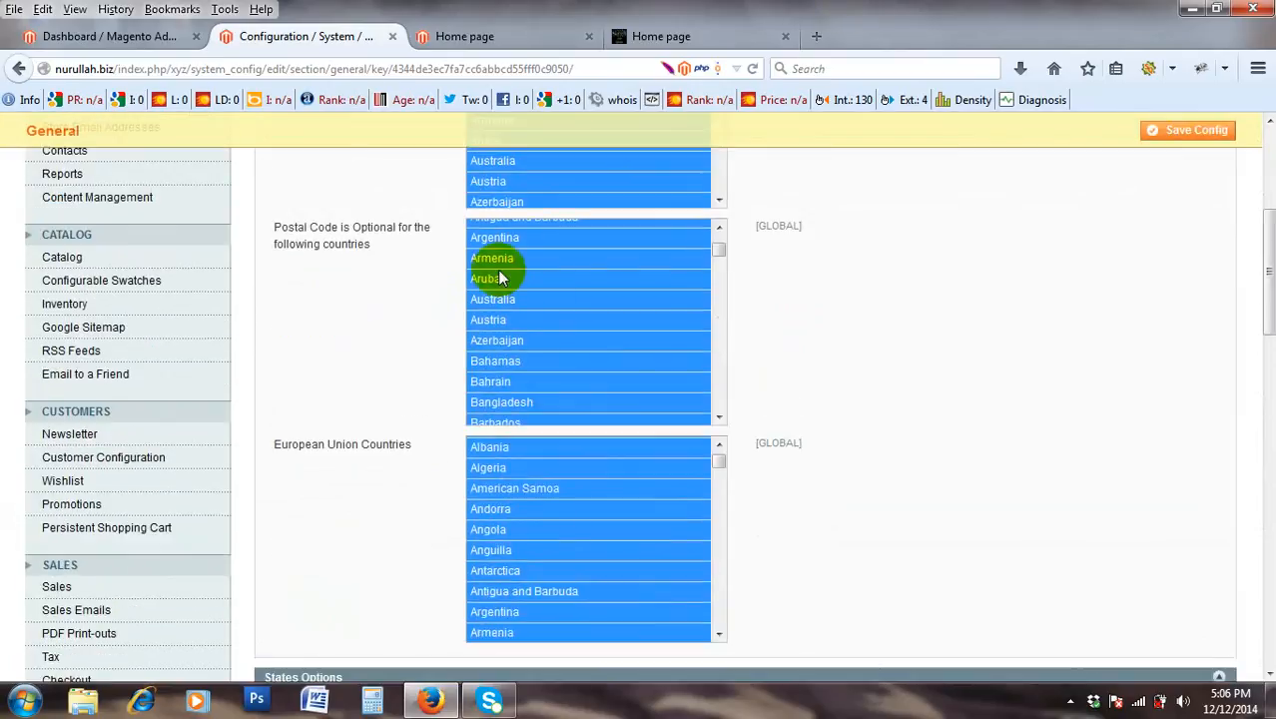
scroll(498, 260, "down", 5)
scroll(316, 285, "down", 3)
scroll(316, 286, "down", 3)
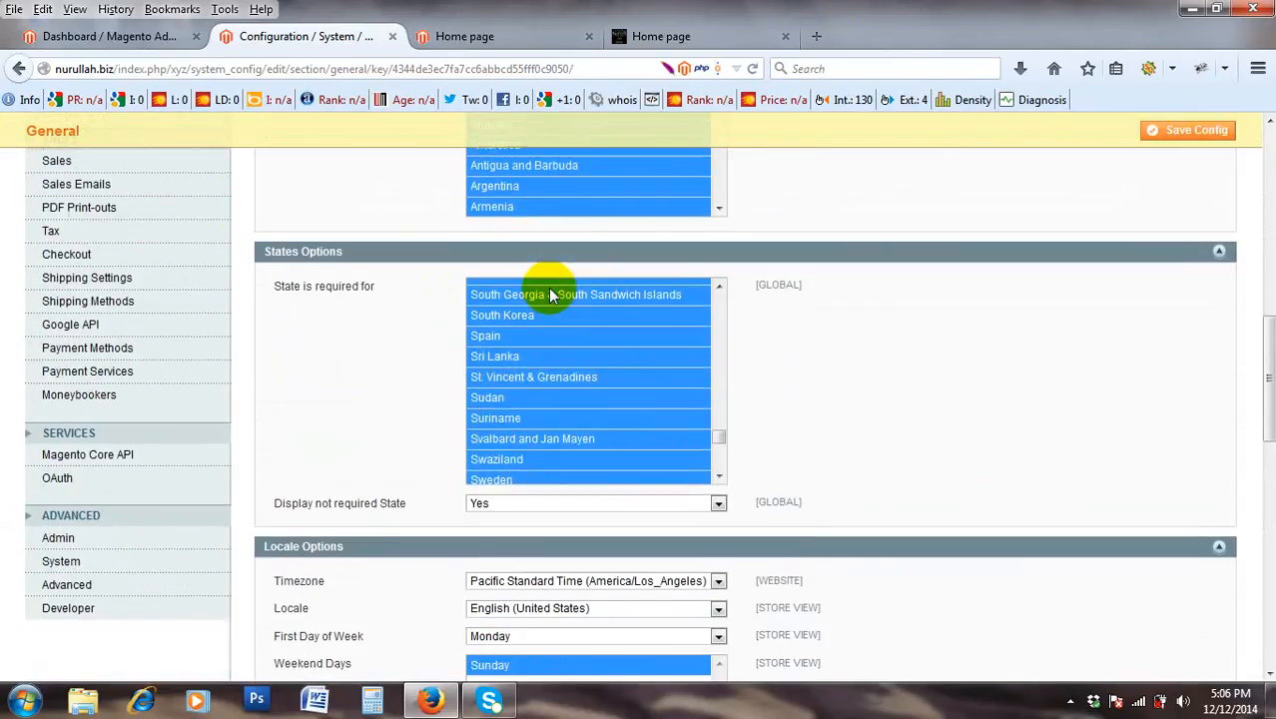
scroll(548, 287, "down", 10)
scroll(420, 334, "down", 9)
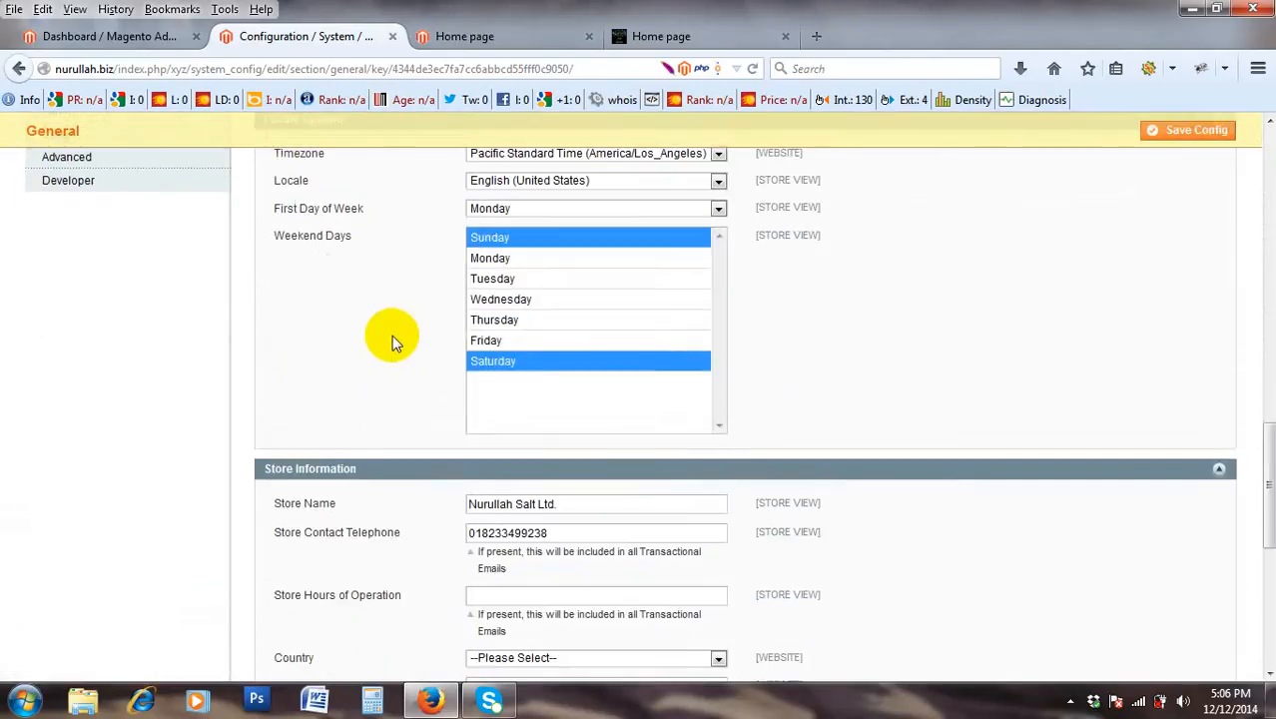
scroll(418, 314, "up", 10)
scroll(436, 313, "up", 10)
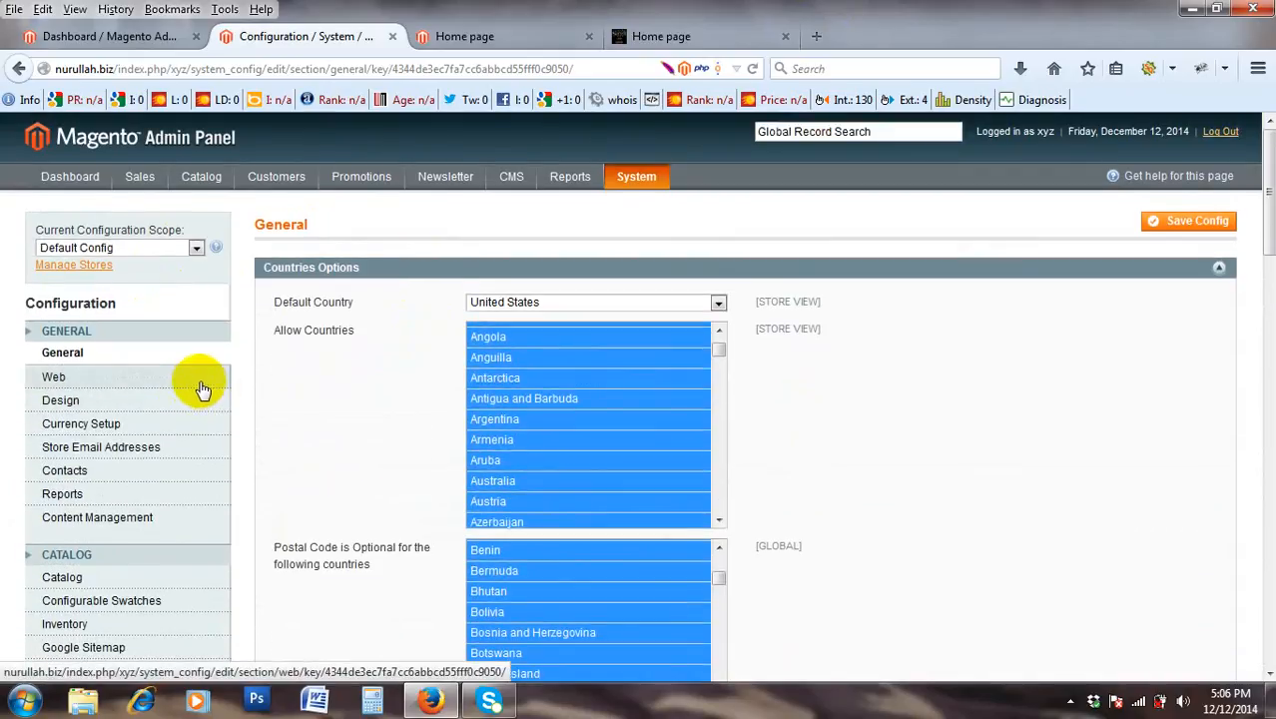
In Web settings, set Use Web Server Rewrites to Yes and expand the Unsecure section.
left_click(210, 384)
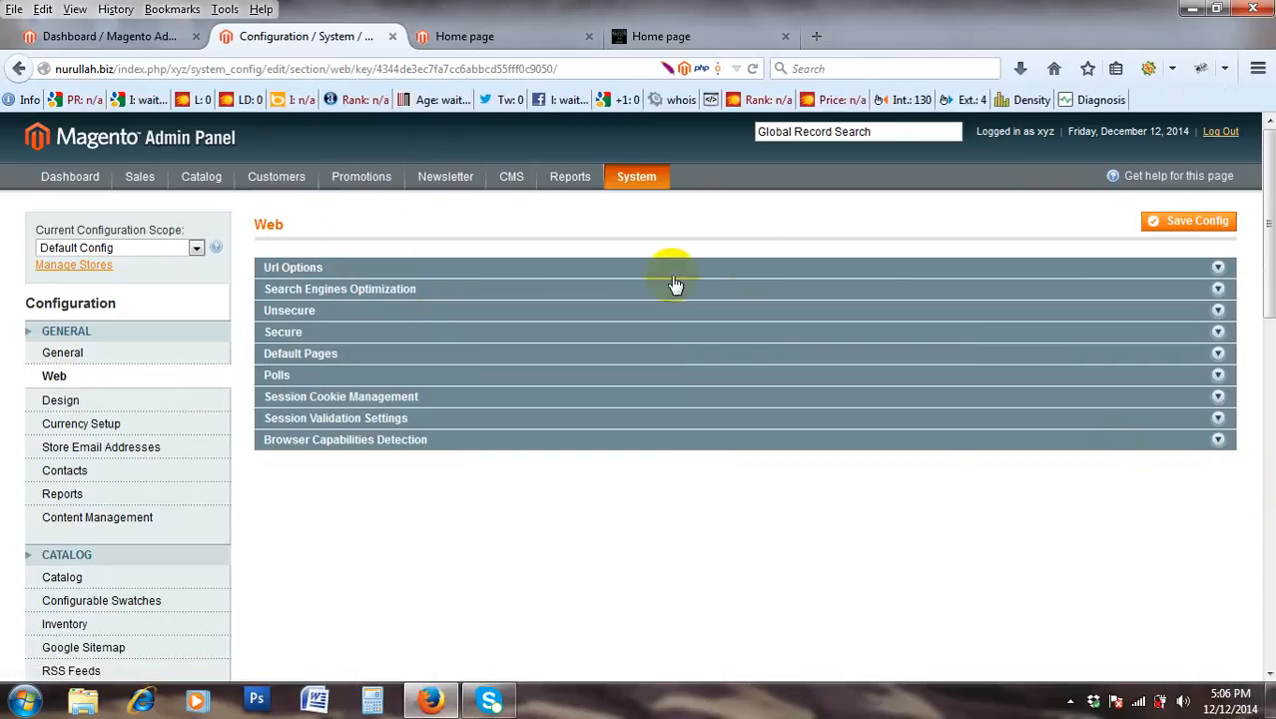
left_click(779, 268)
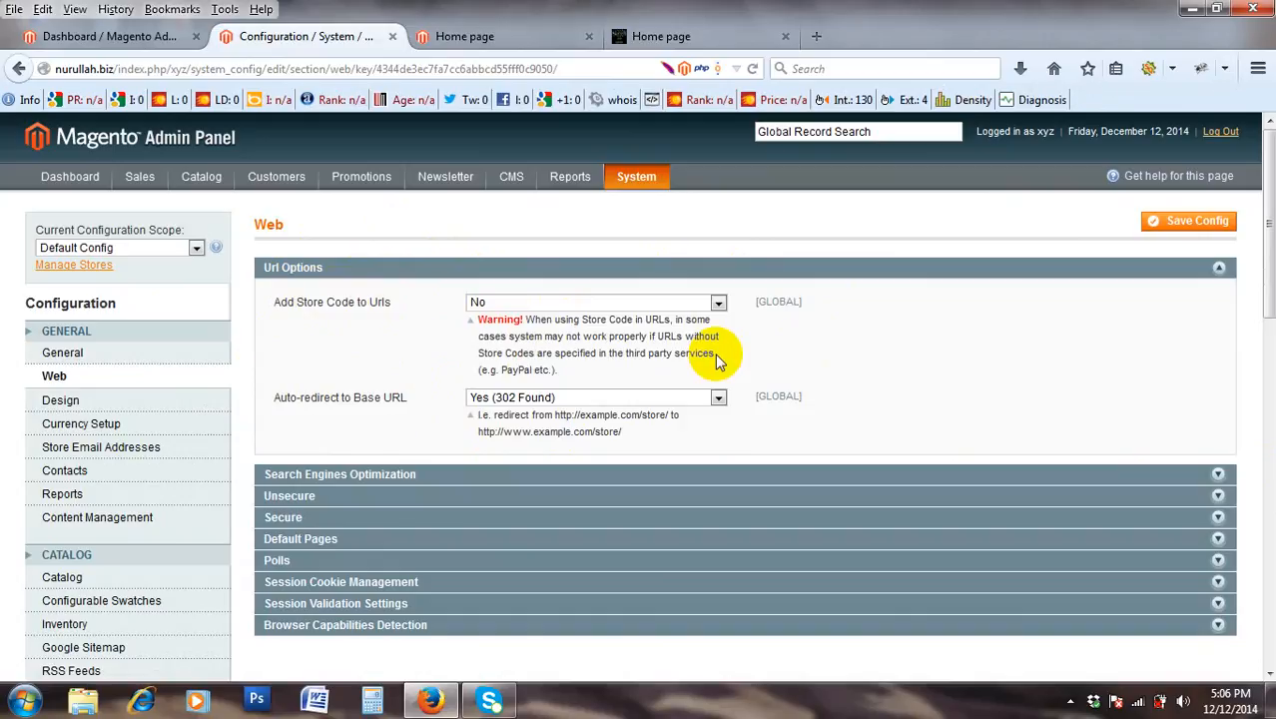
left_click(632, 270)
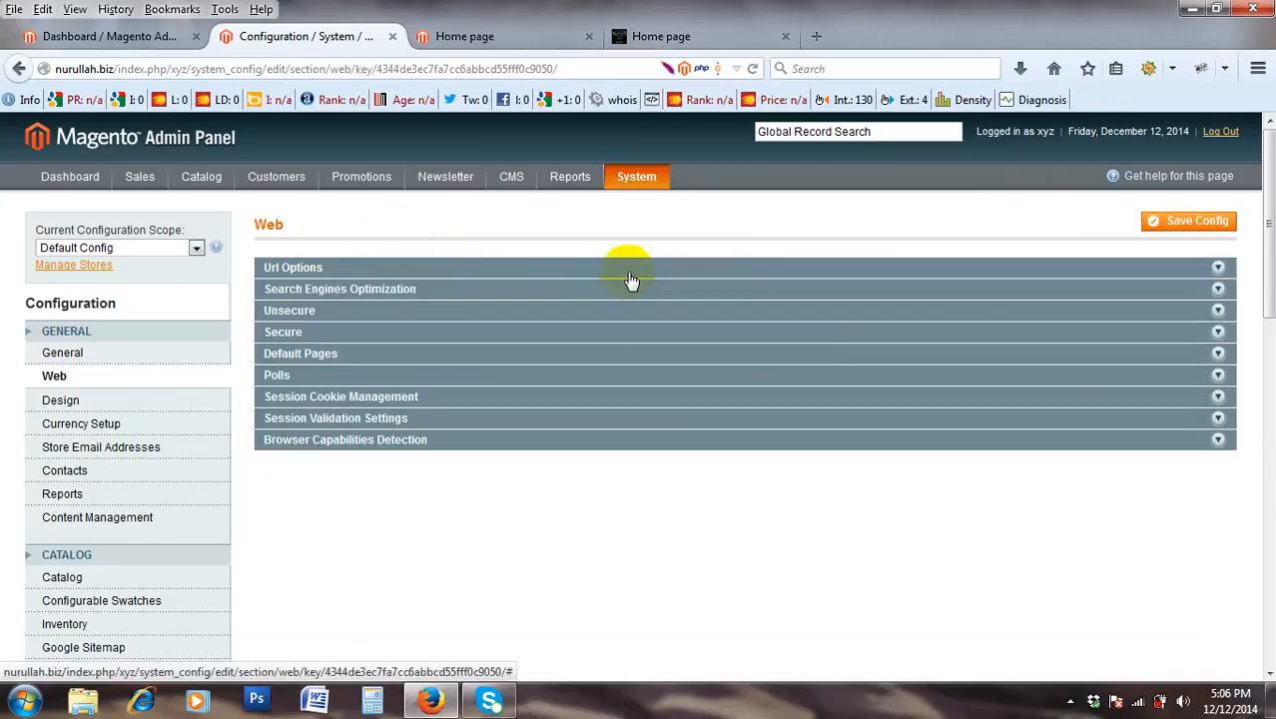
left_click(620, 292)
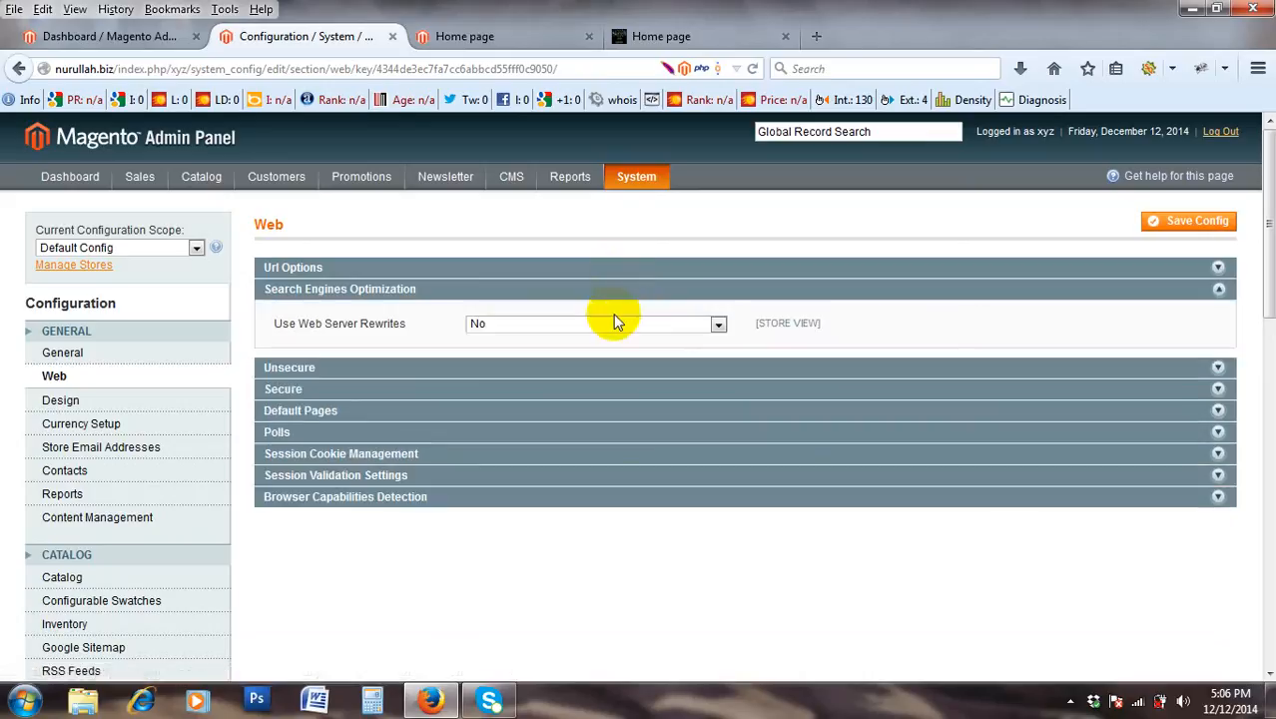
left_click(608, 324)
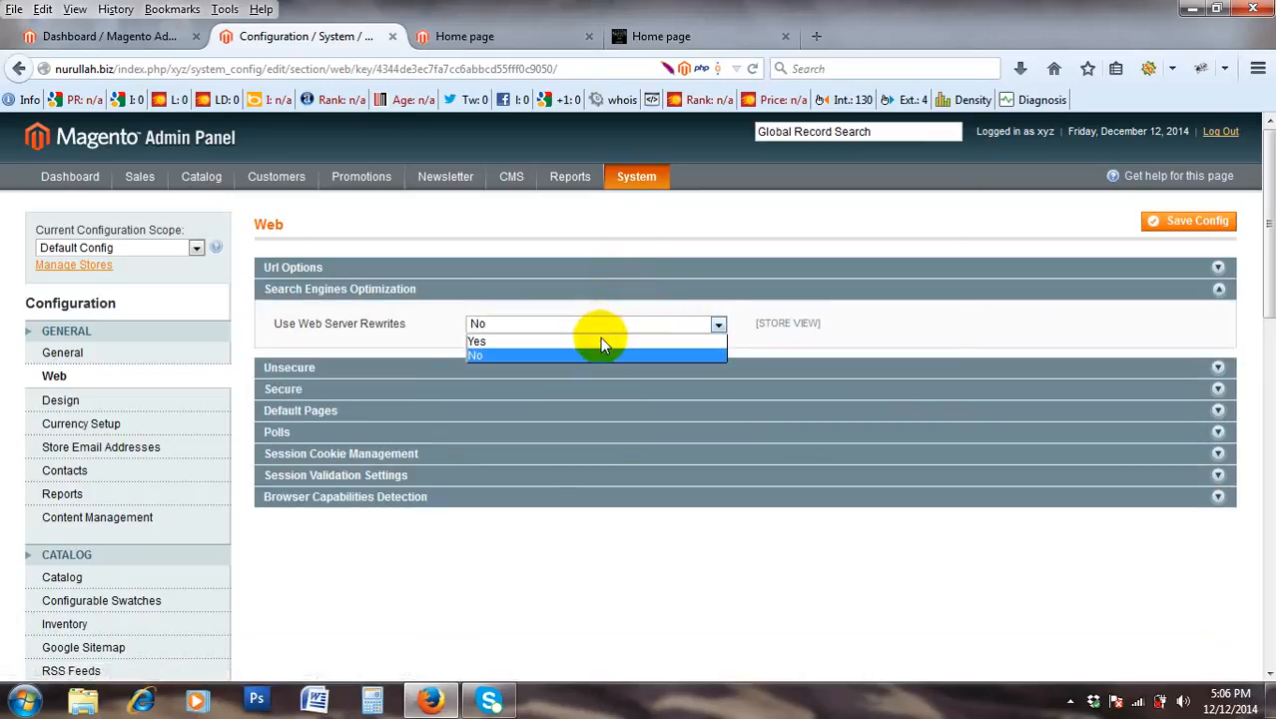
left_click(603, 341)
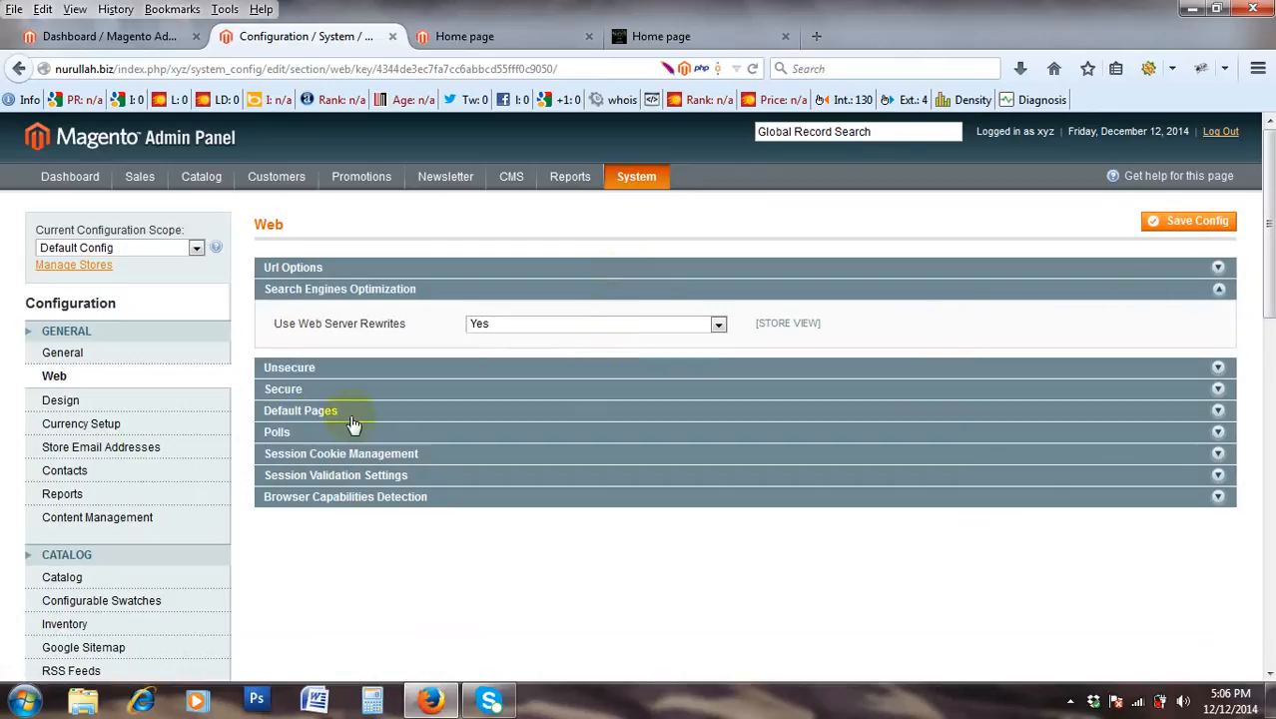
left_click(442, 365)
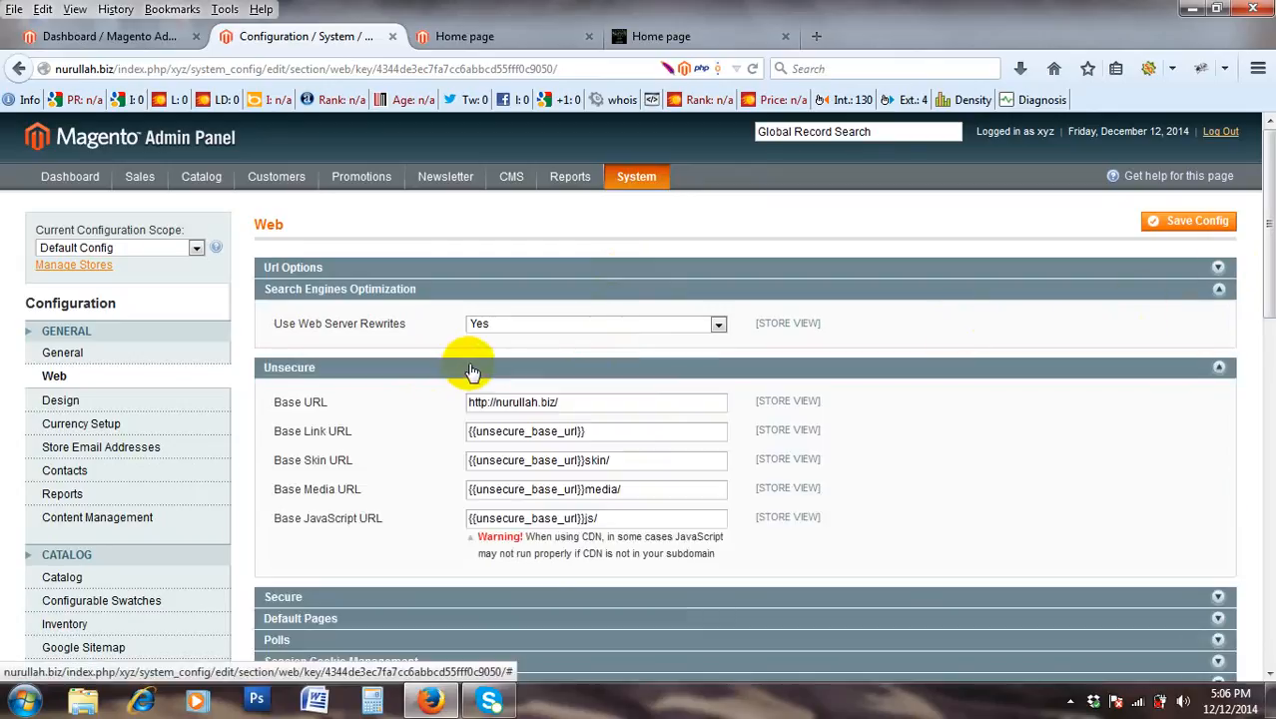
scroll(473, 372, "down", 2)
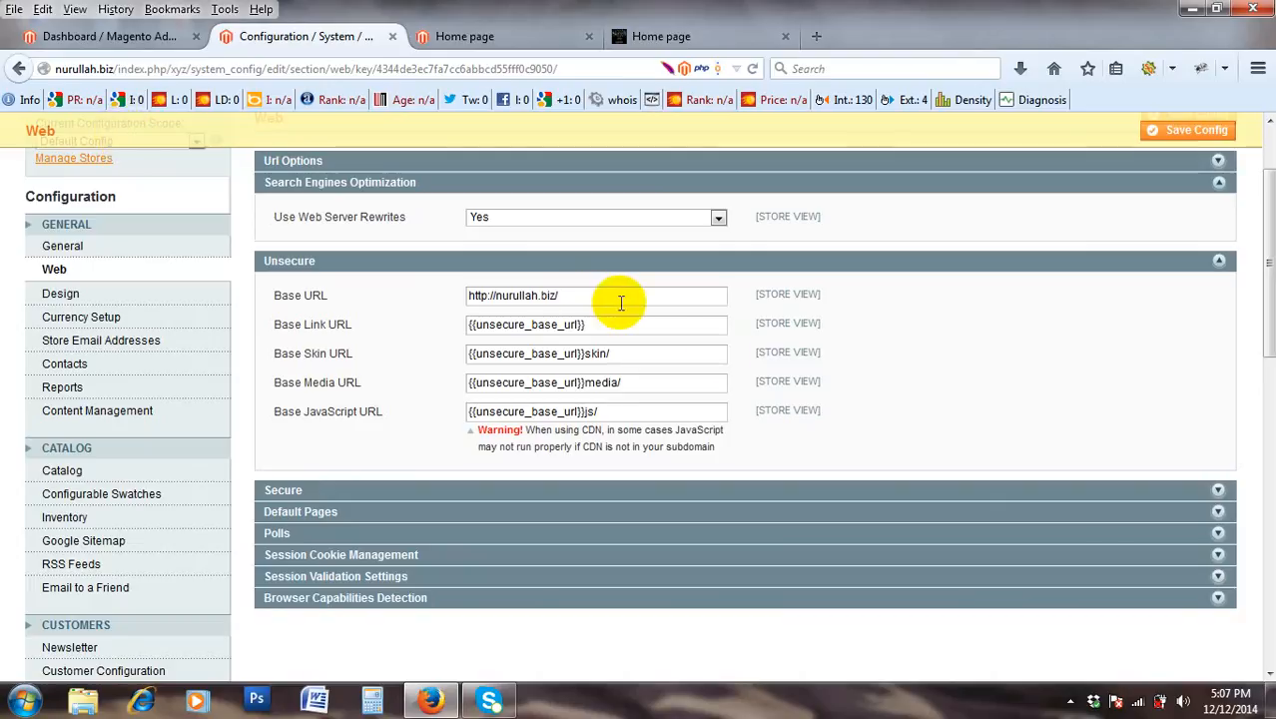
left_click(455, 297)
left_click_drag(456, 297, 420, 299)
left_click_drag(559, 296, 393, 302)
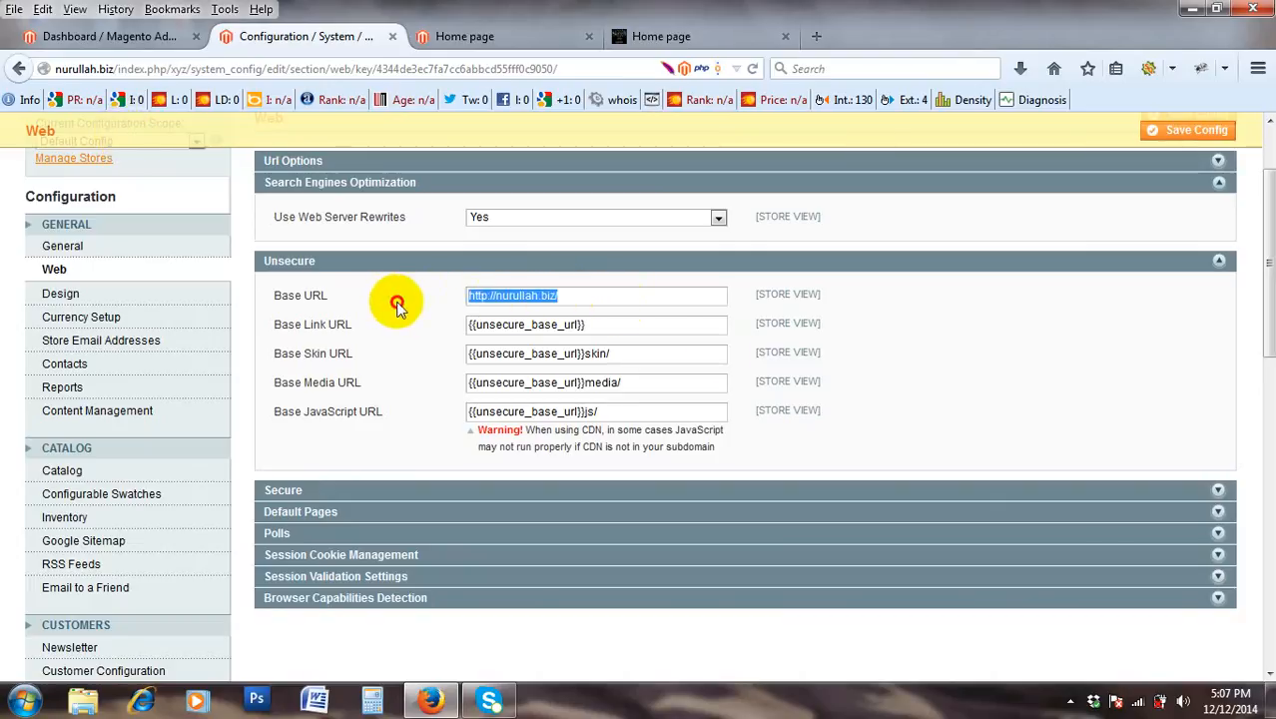
left_click(595, 299)
left_click_drag(594, 298, 398, 296)
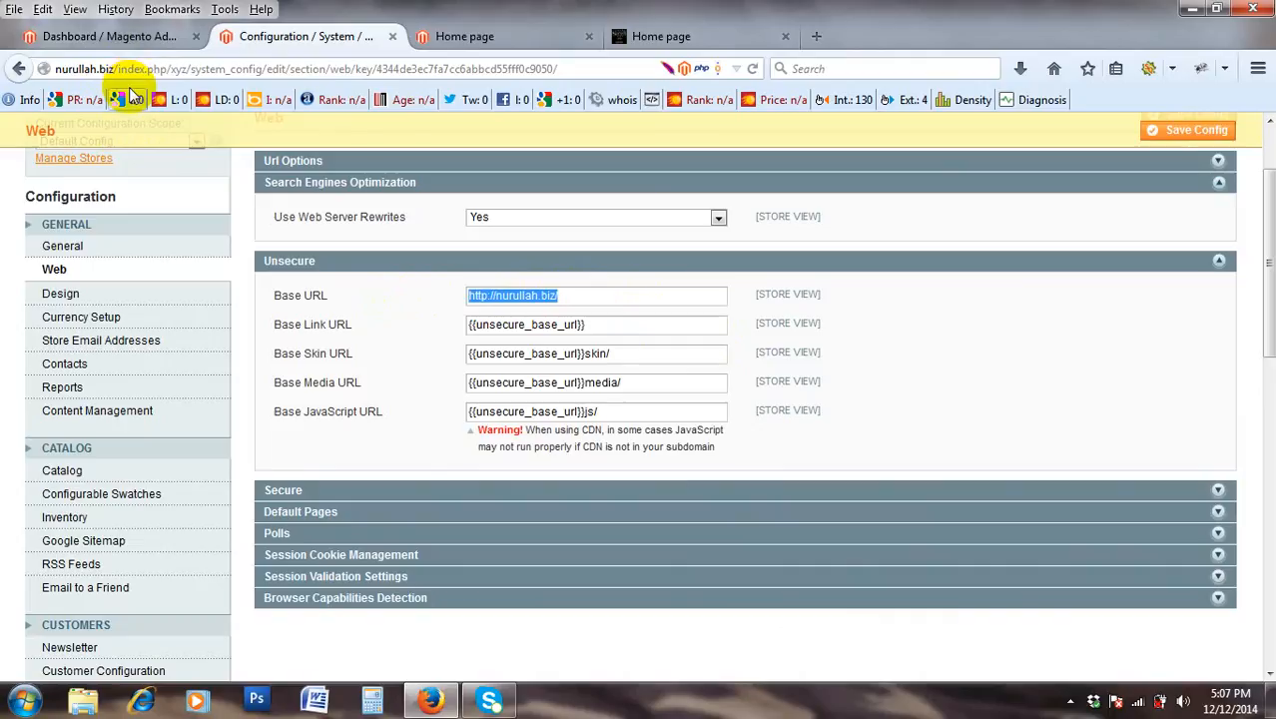
double_click(499, 297)
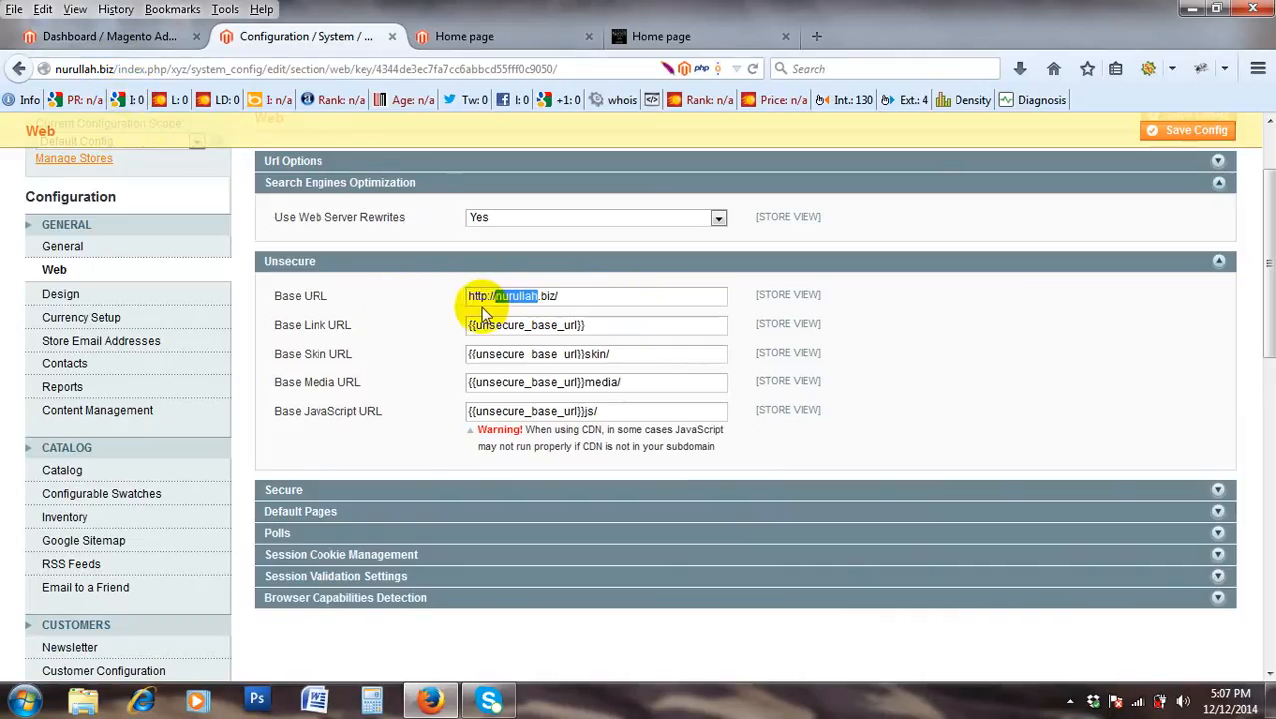
left_click(472, 305, "shift")
scroll(459, 302, "down", 2)
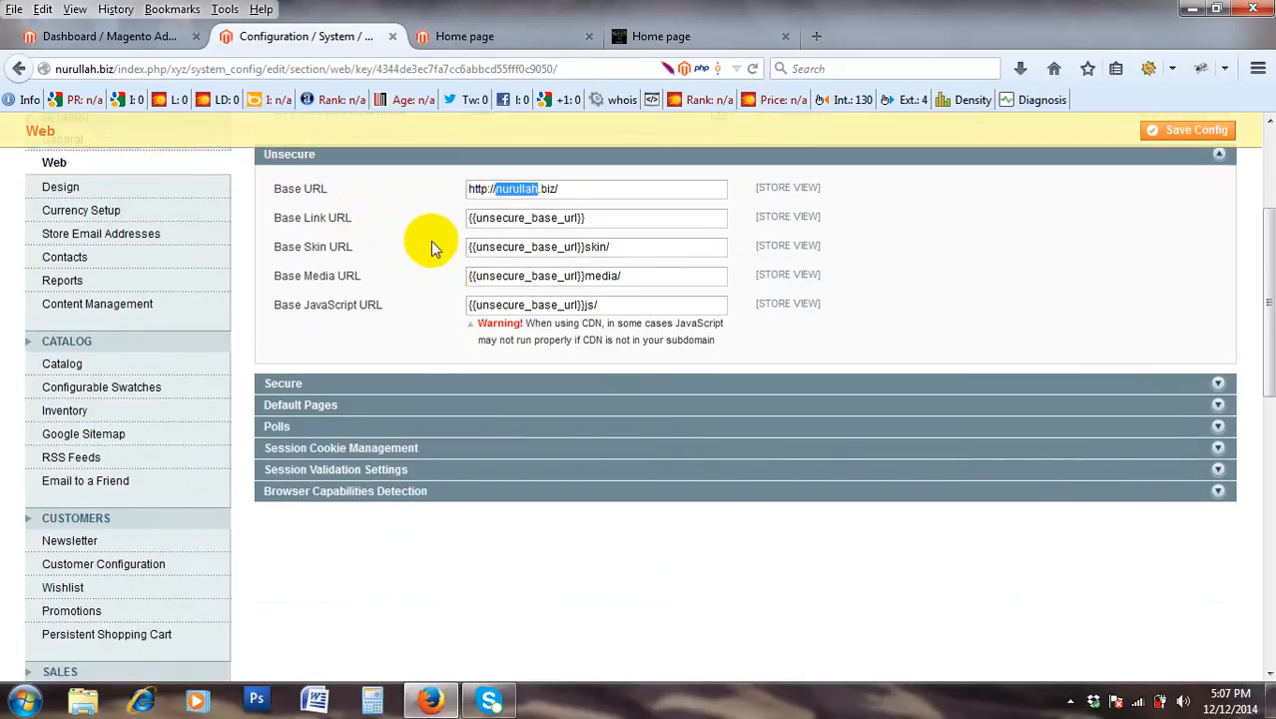
left_click_drag(598, 215, 408, 216)
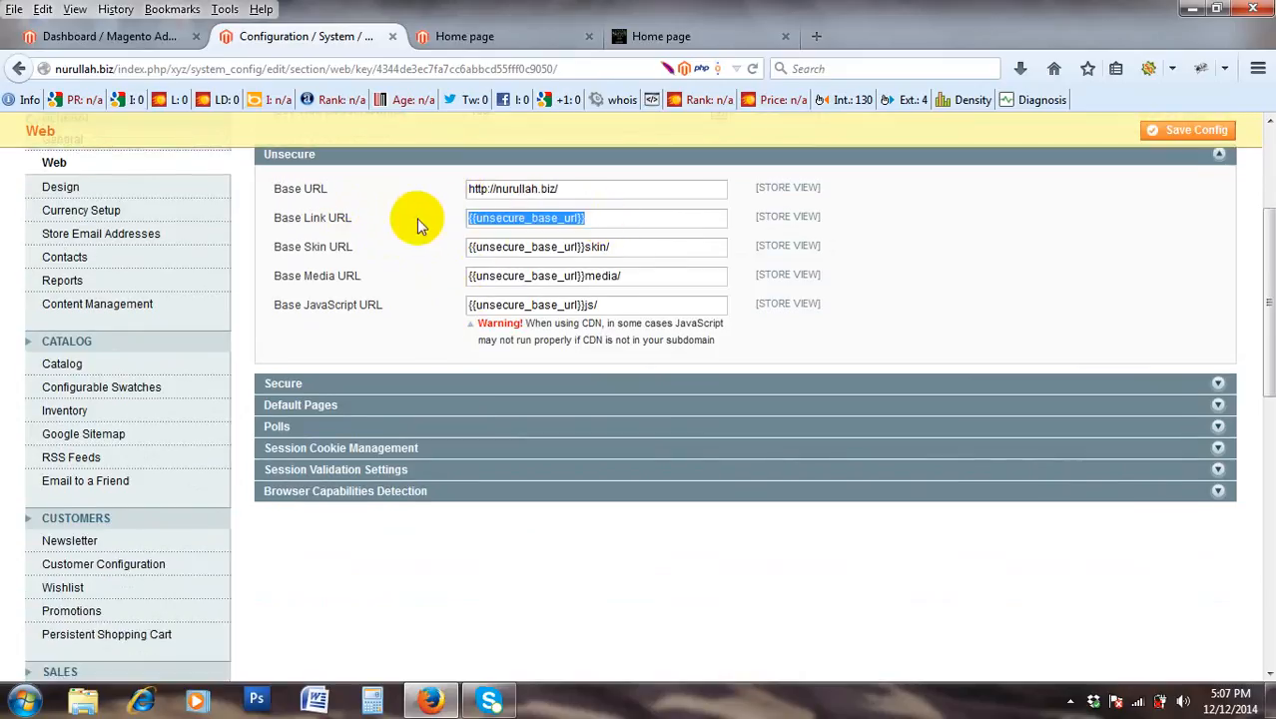
left_click_drag(643, 221, 401, 228)
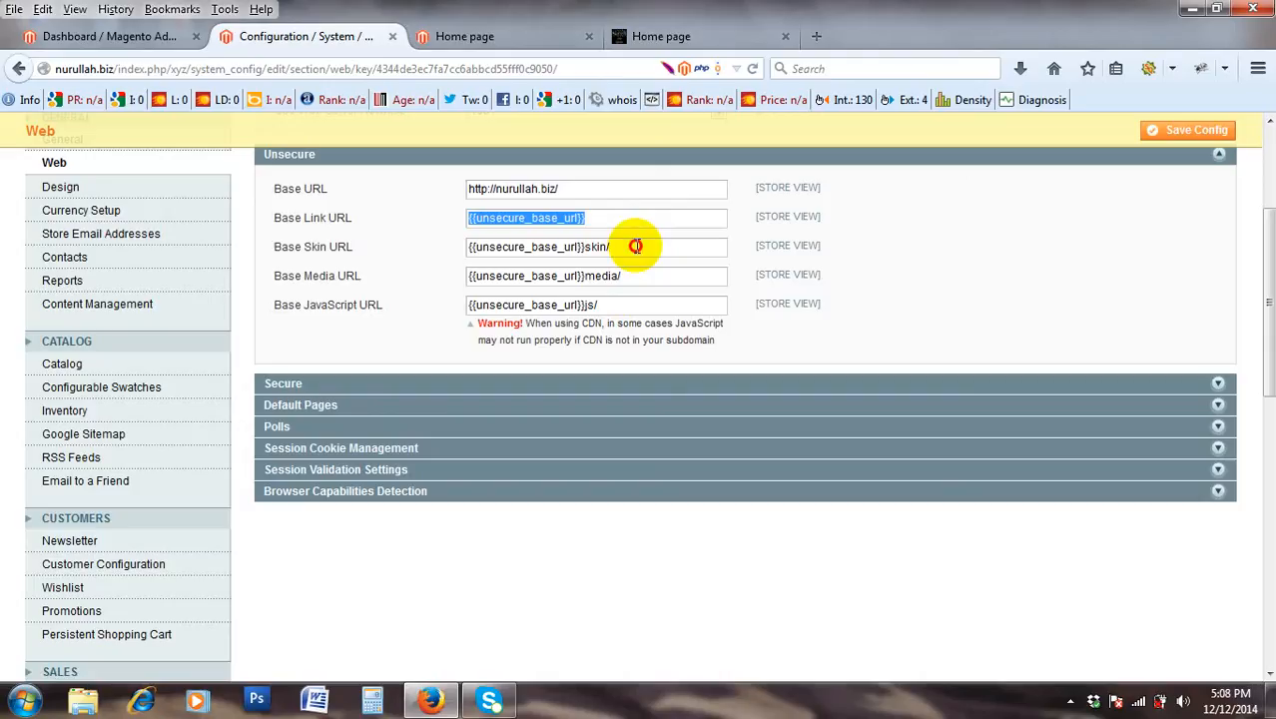
Highlight skin, media and js in the Base Skin, Media and JavaScript URLs, then the labels.
left_click_drag(611, 247, 585, 250)
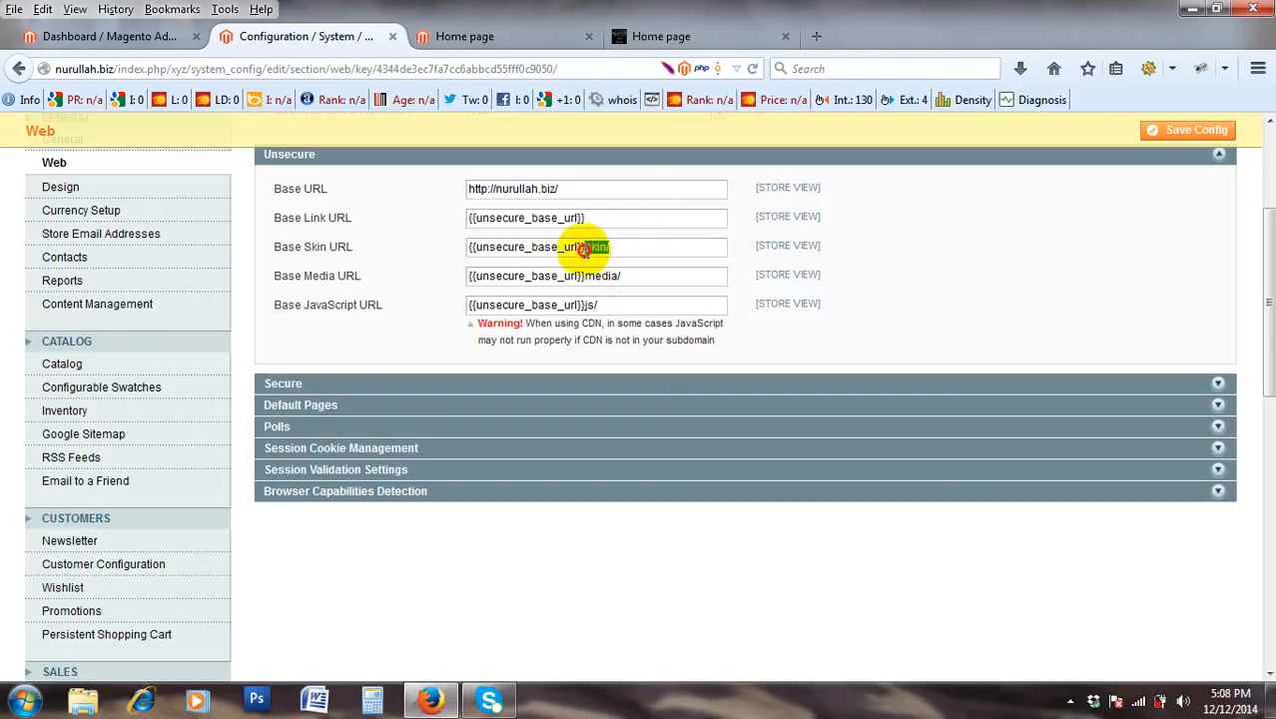
left_click(592, 248)
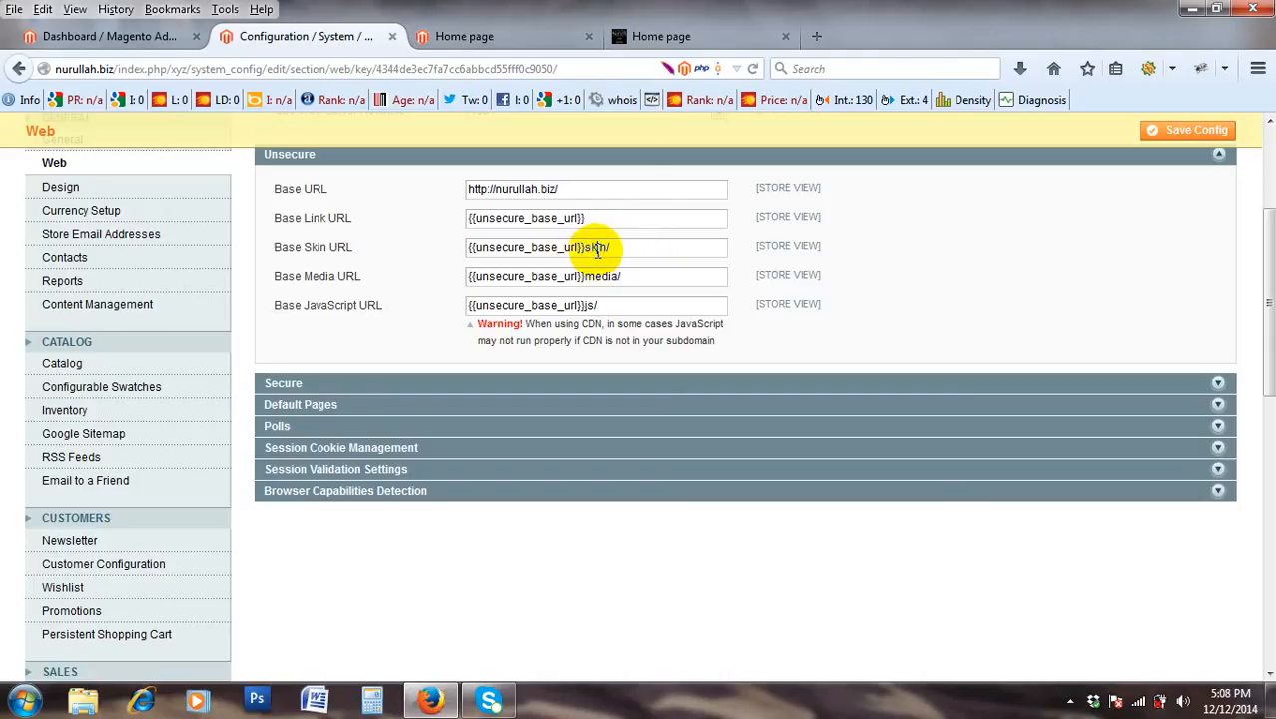
double_click(597, 247)
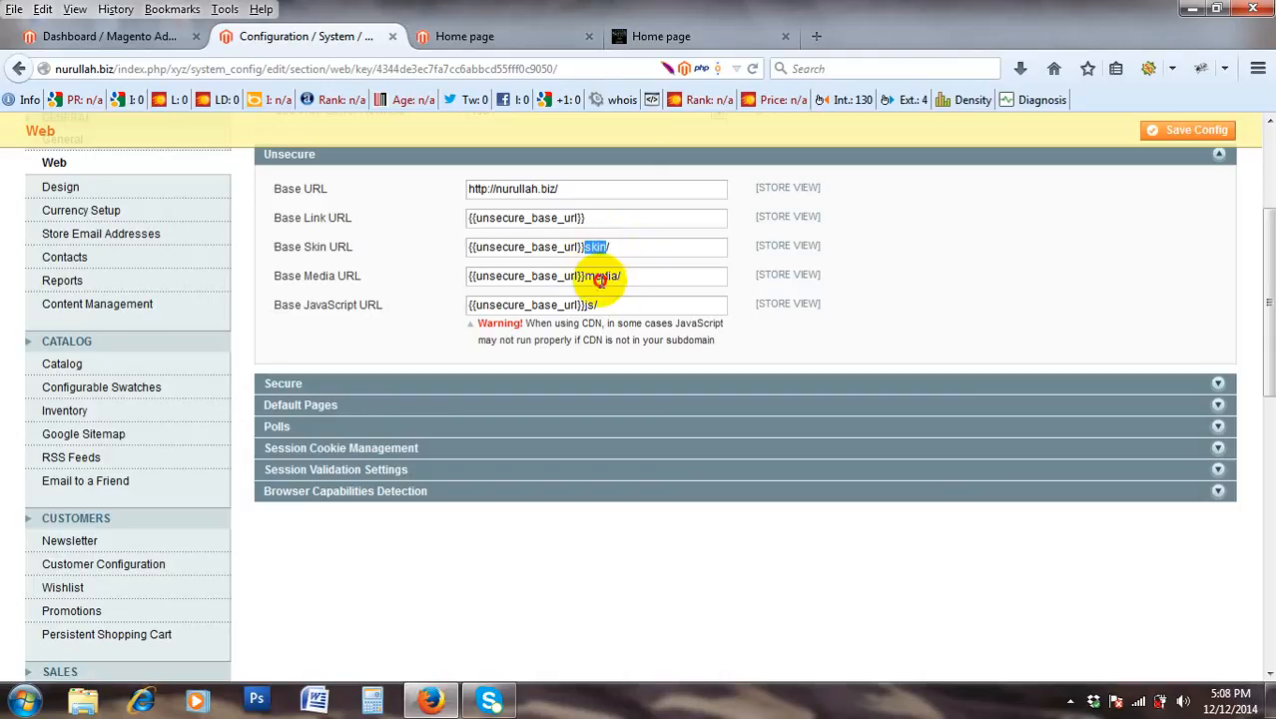
double_click(604, 277)
scroll(594, 286, "down", 2)
scroll(594, 286, "up", 2)
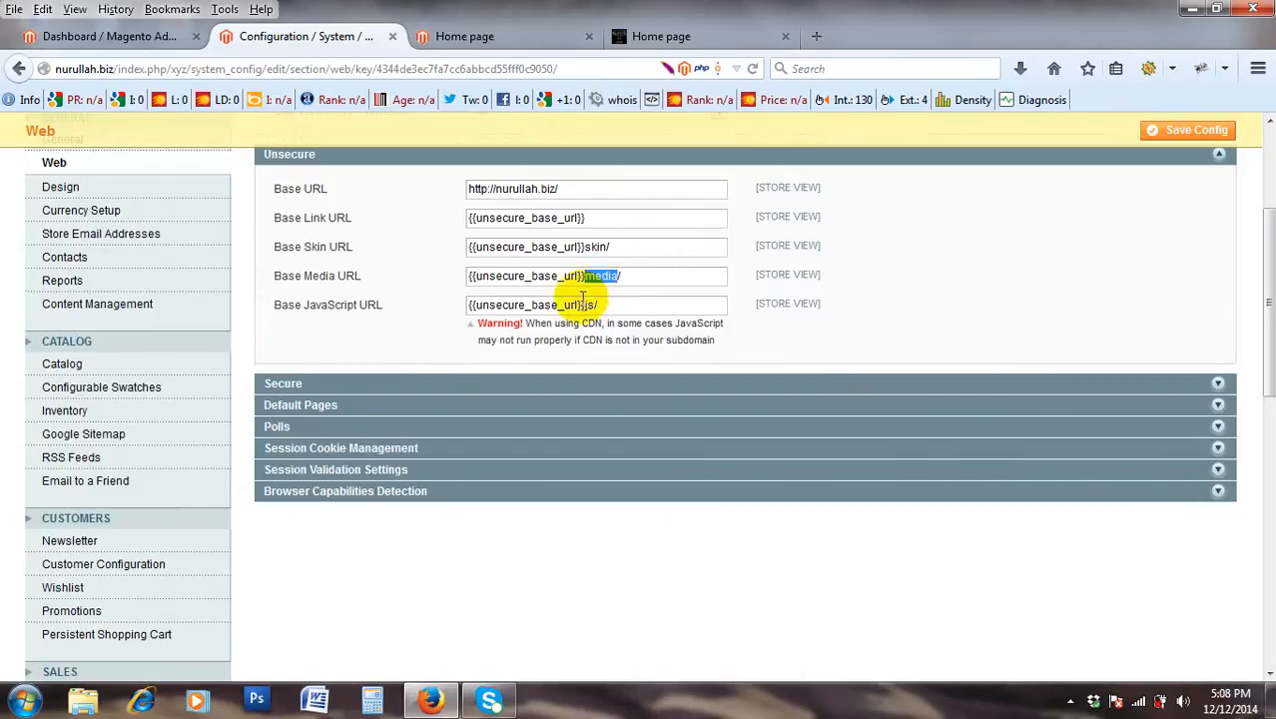
scroll(578, 330, "down", 2)
scroll(580, 333, "up", 2)
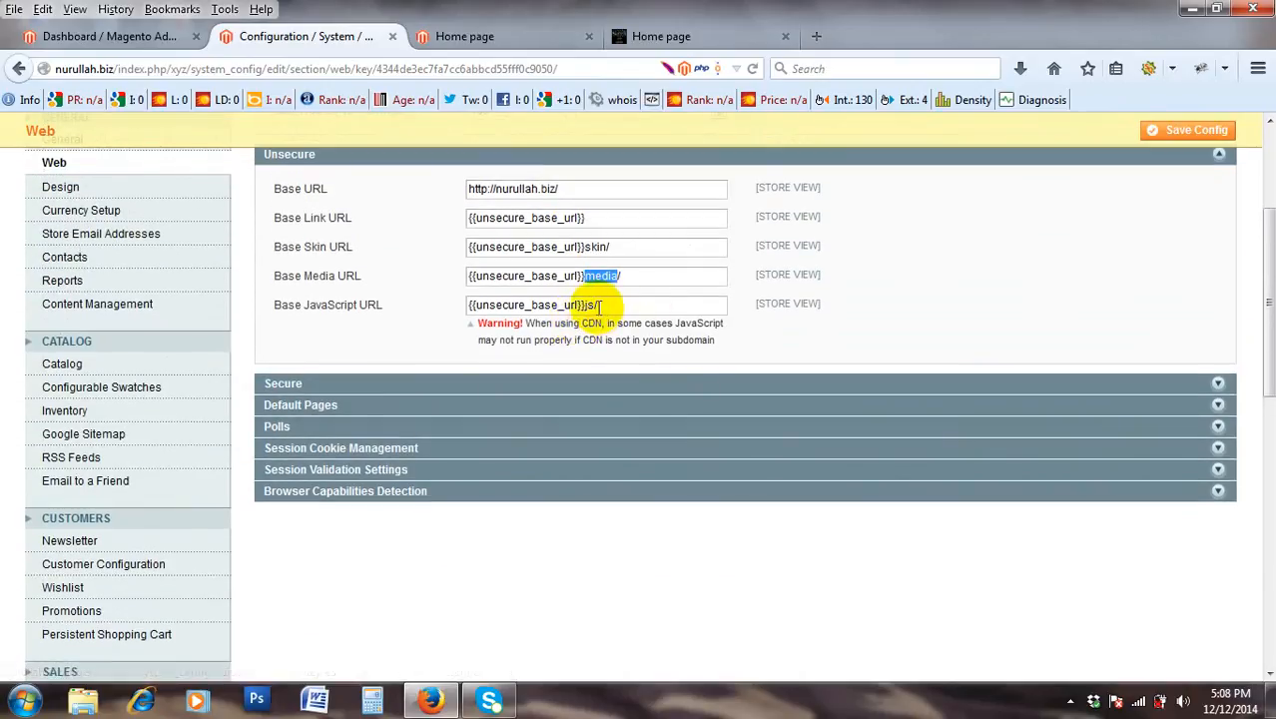
double_click(591, 304)
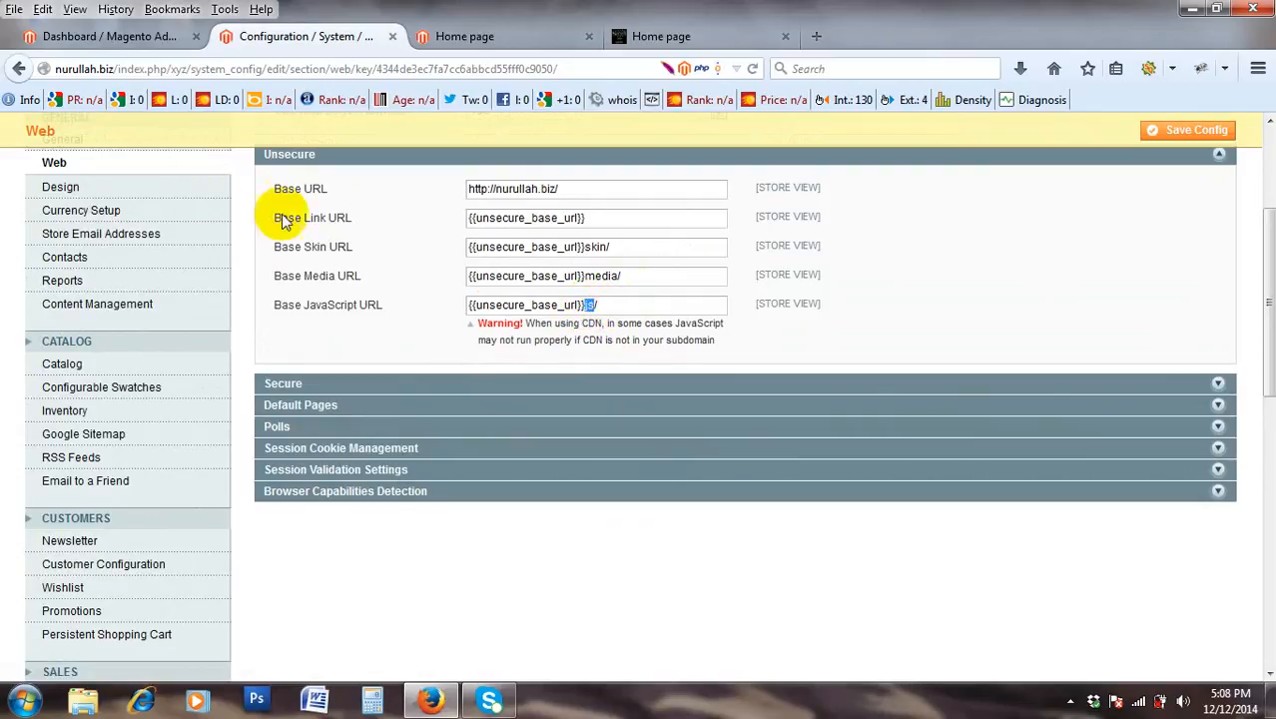
left_click_drag(262, 184, 784, 323)
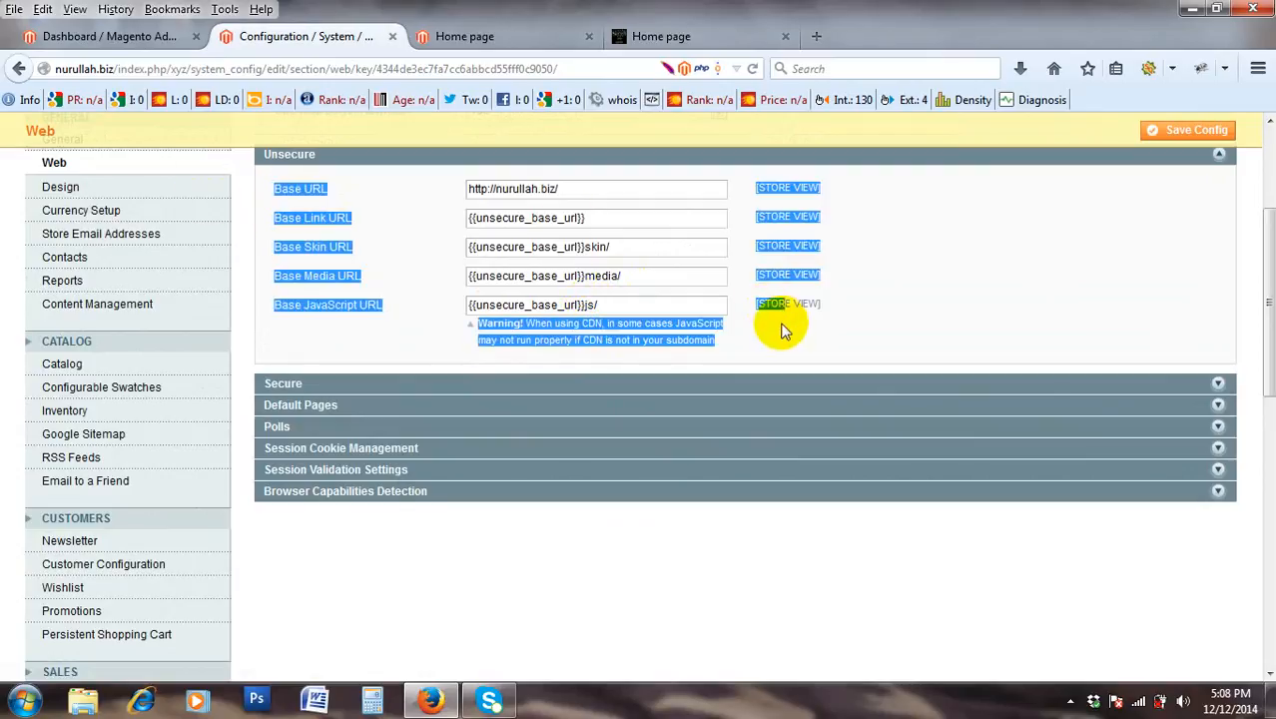
left_click(584, 194)
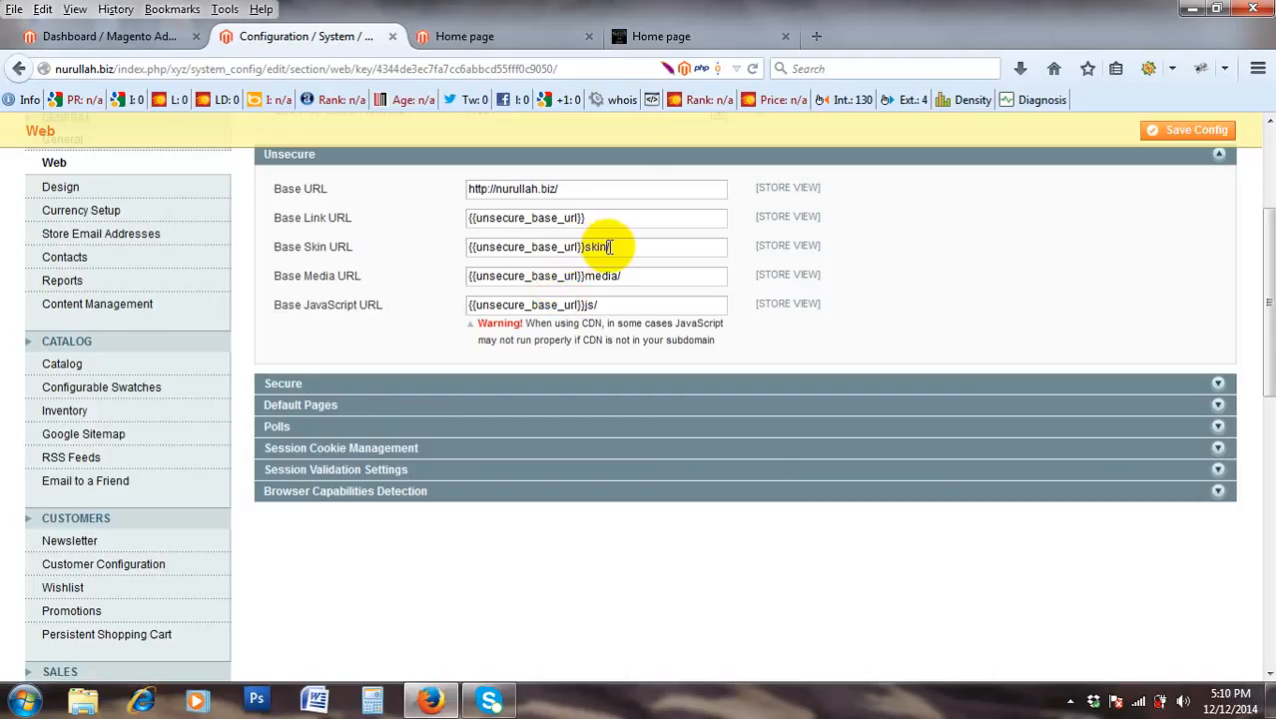
Change Base Skin URL to {{unsecure_base_url}}skinaa/ and save the Web configuration.
type("aa")
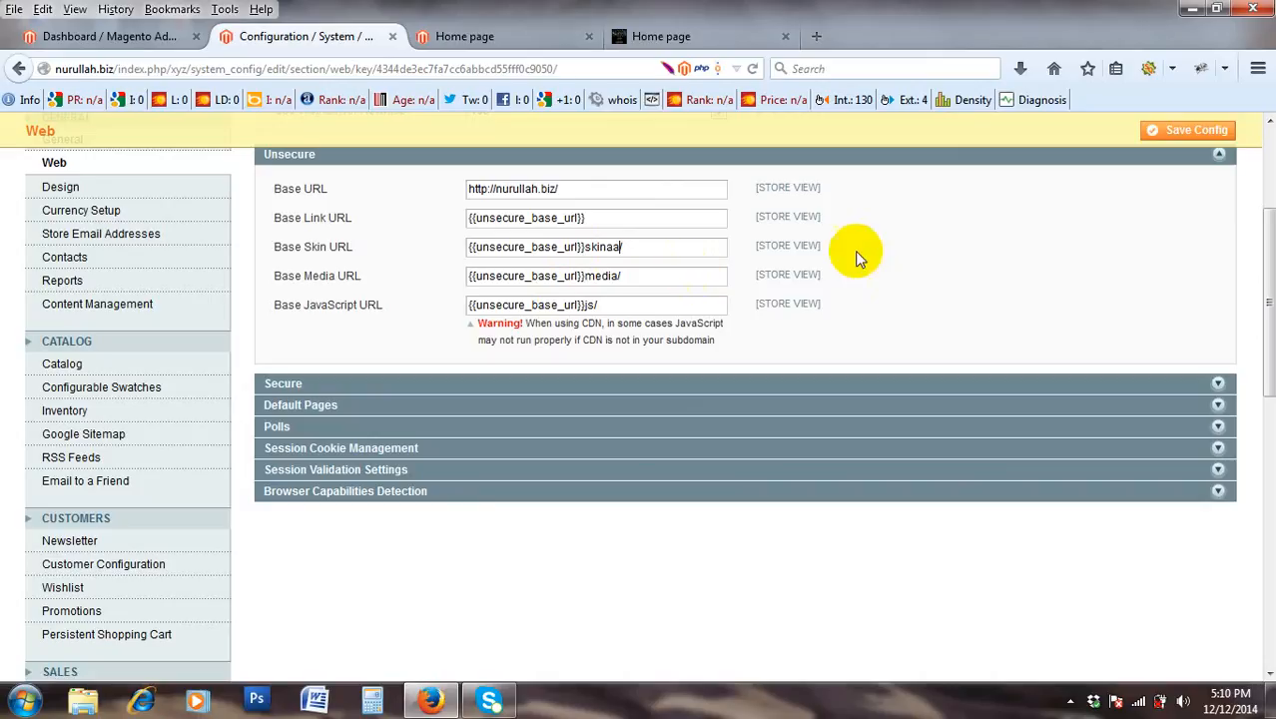
left_click(1171, 139)
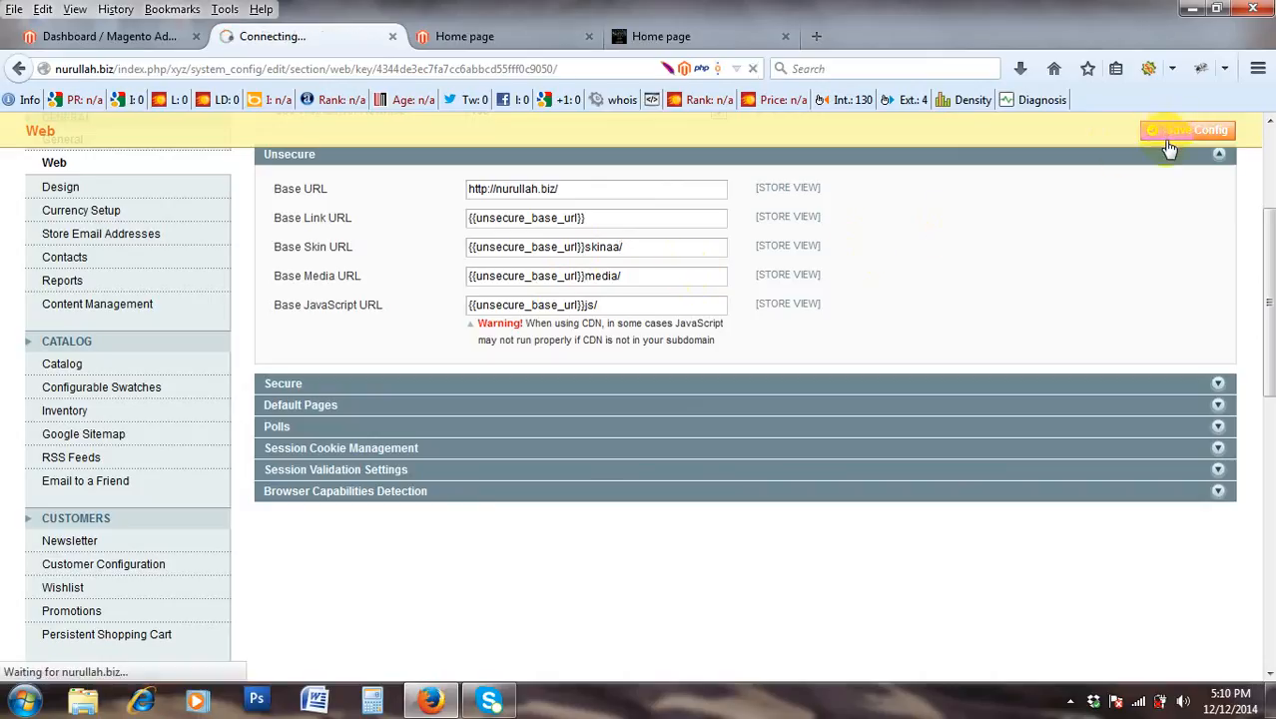
Reload the storefront home page and scroll through its now-unstyled plain-link layout.
left_click(100, 36)
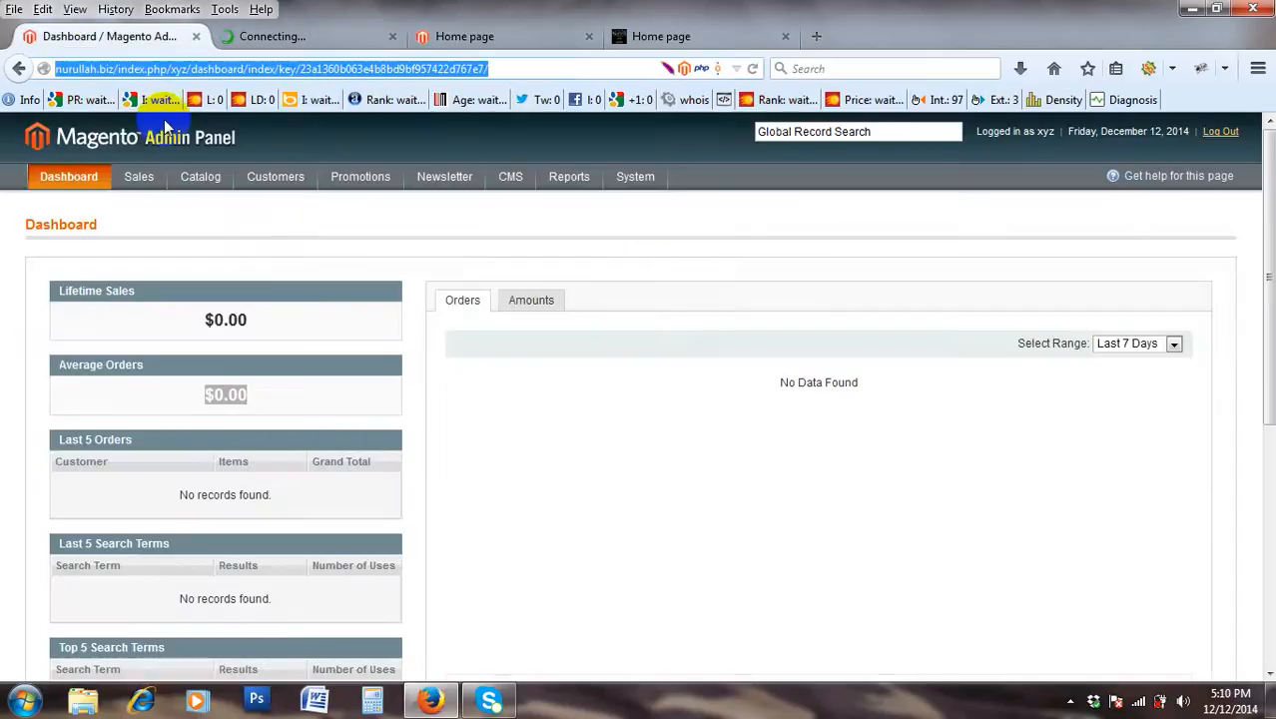
left_click(484, 38)
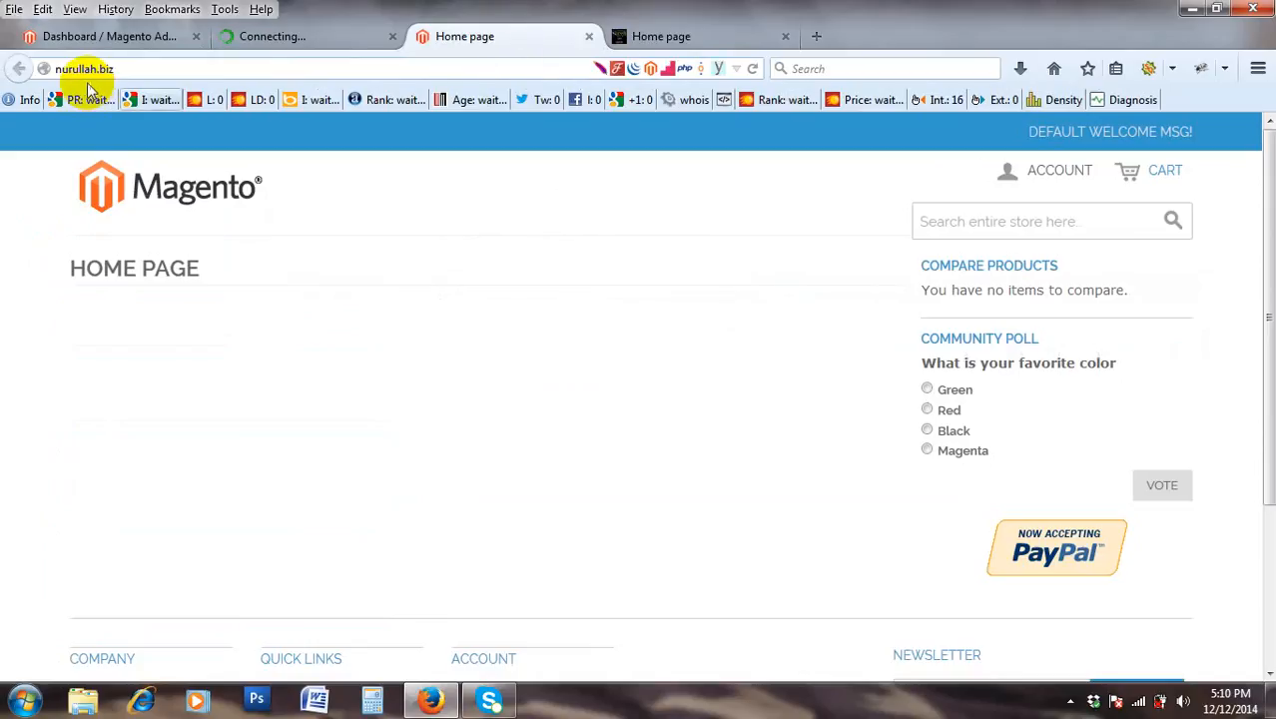
left_click(754, 68)
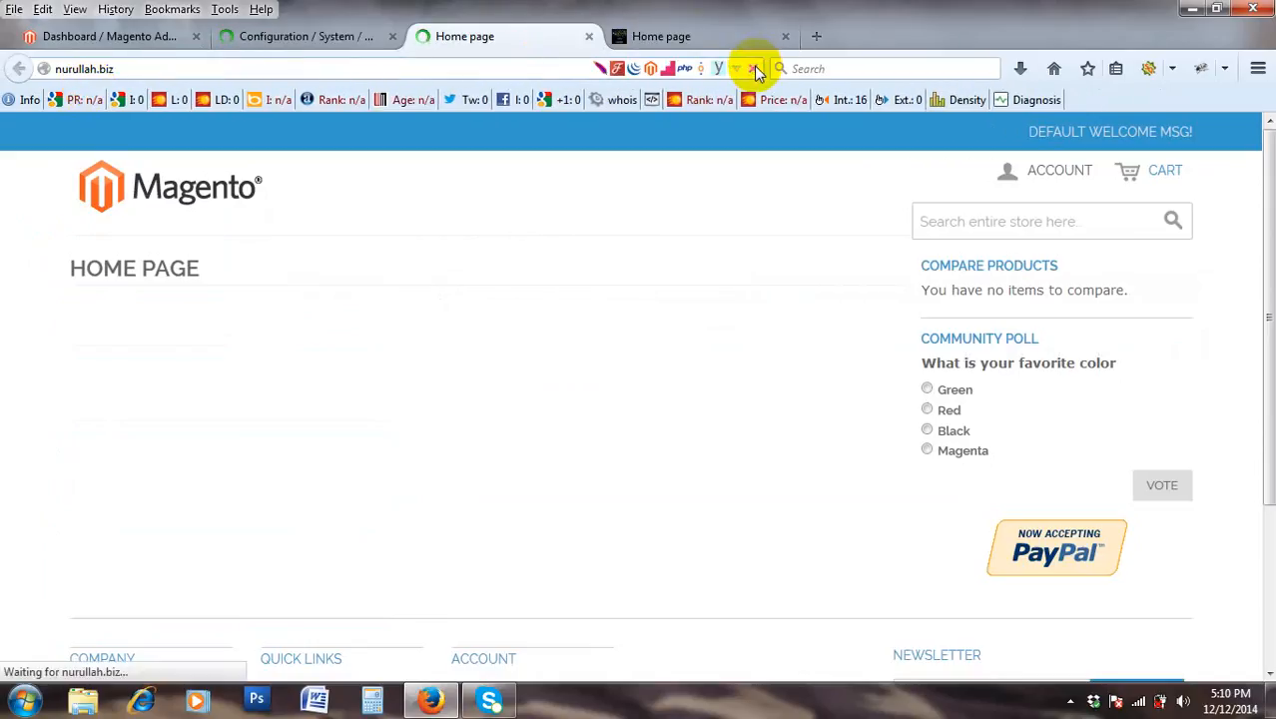
left_click(318, 36)
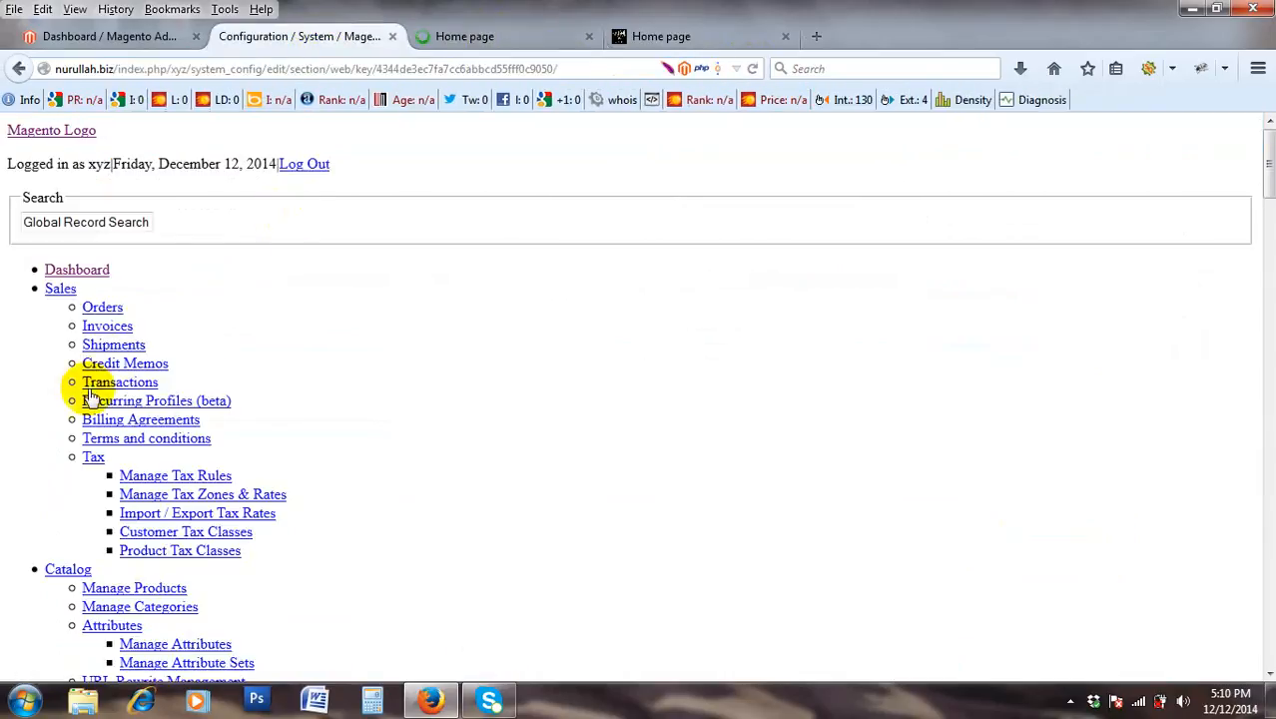
scroll(100, 399, "down", 6)
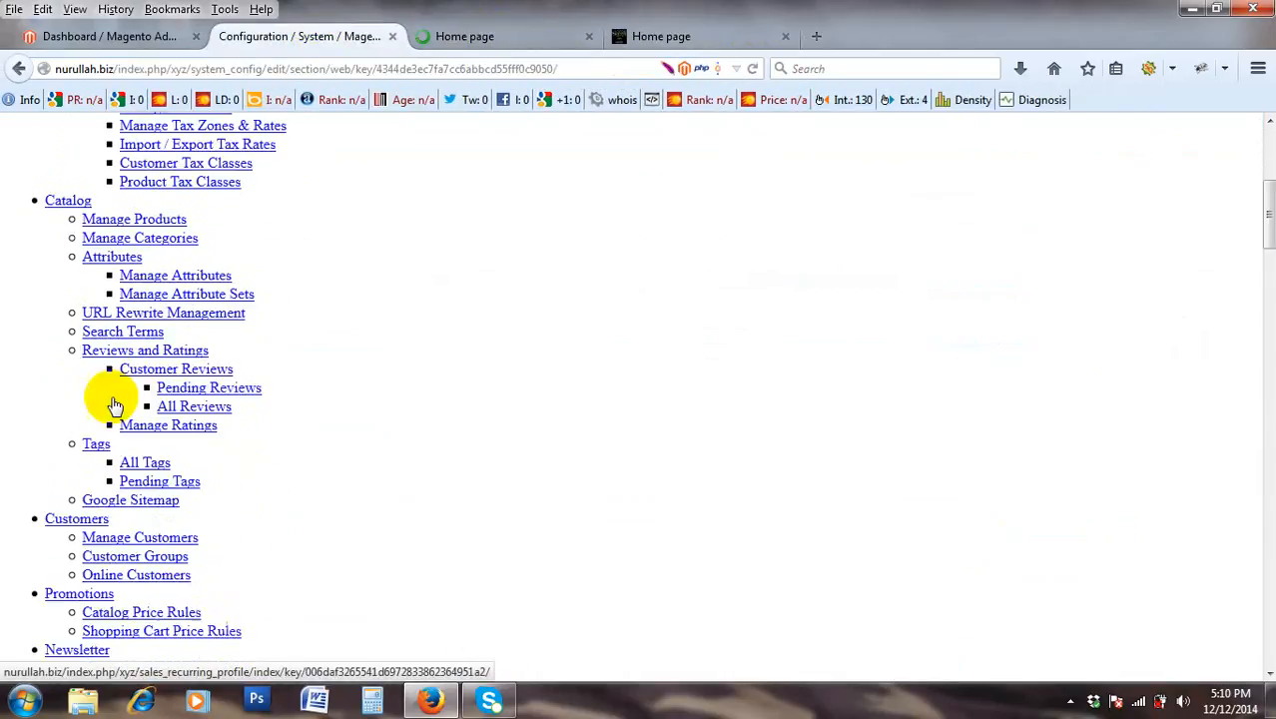
scroll(109, 405, "down", 5)
left_click(483, 44)
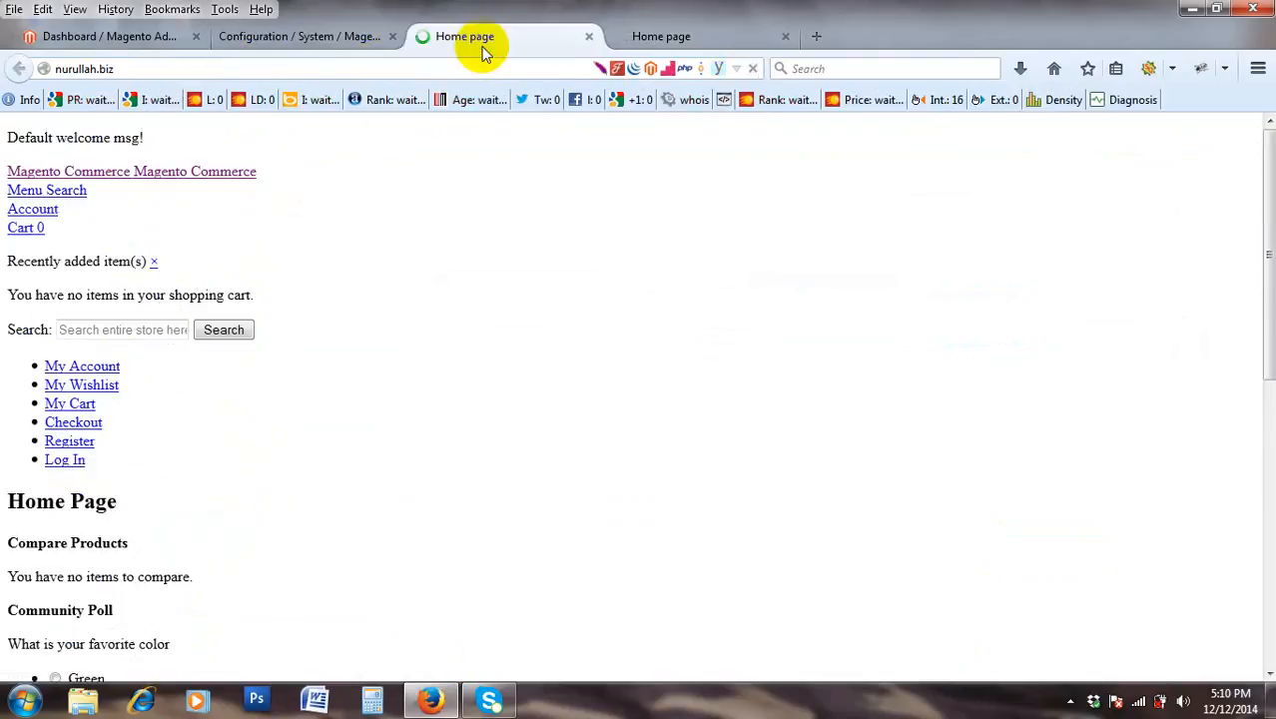
scroll(350, 263, "down", 10)
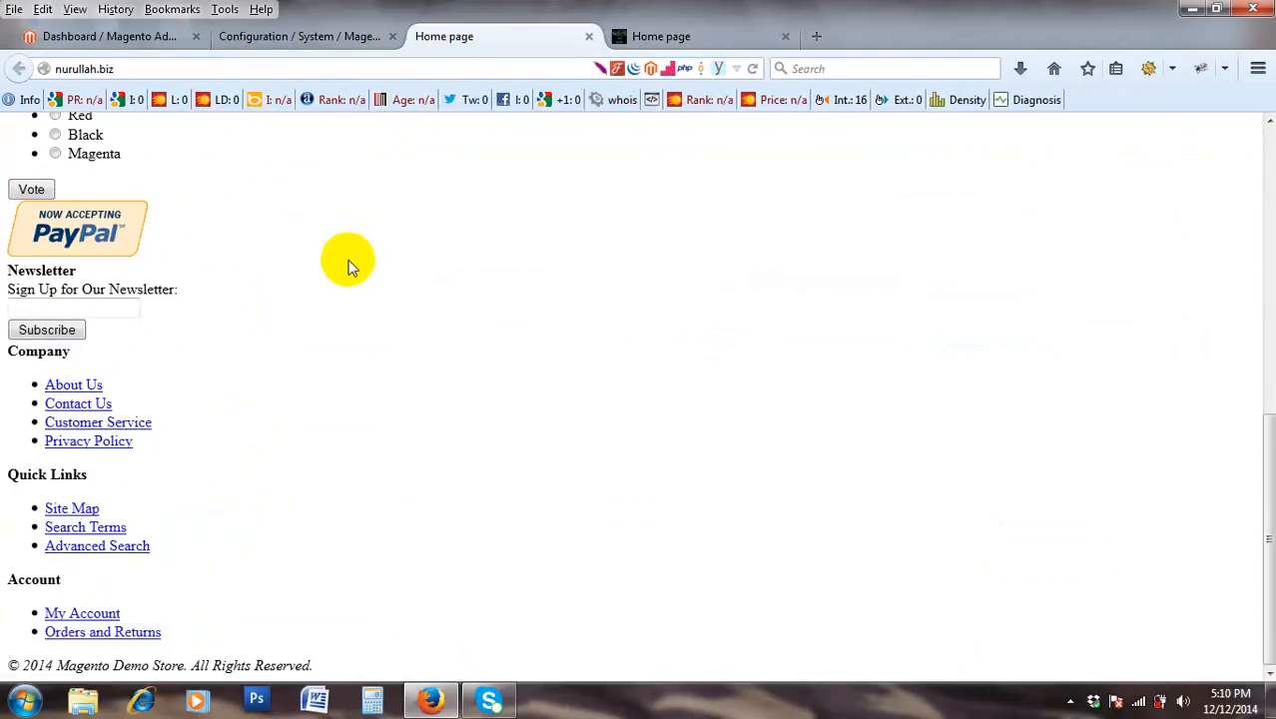
scroll(371, 227, "up", 10)
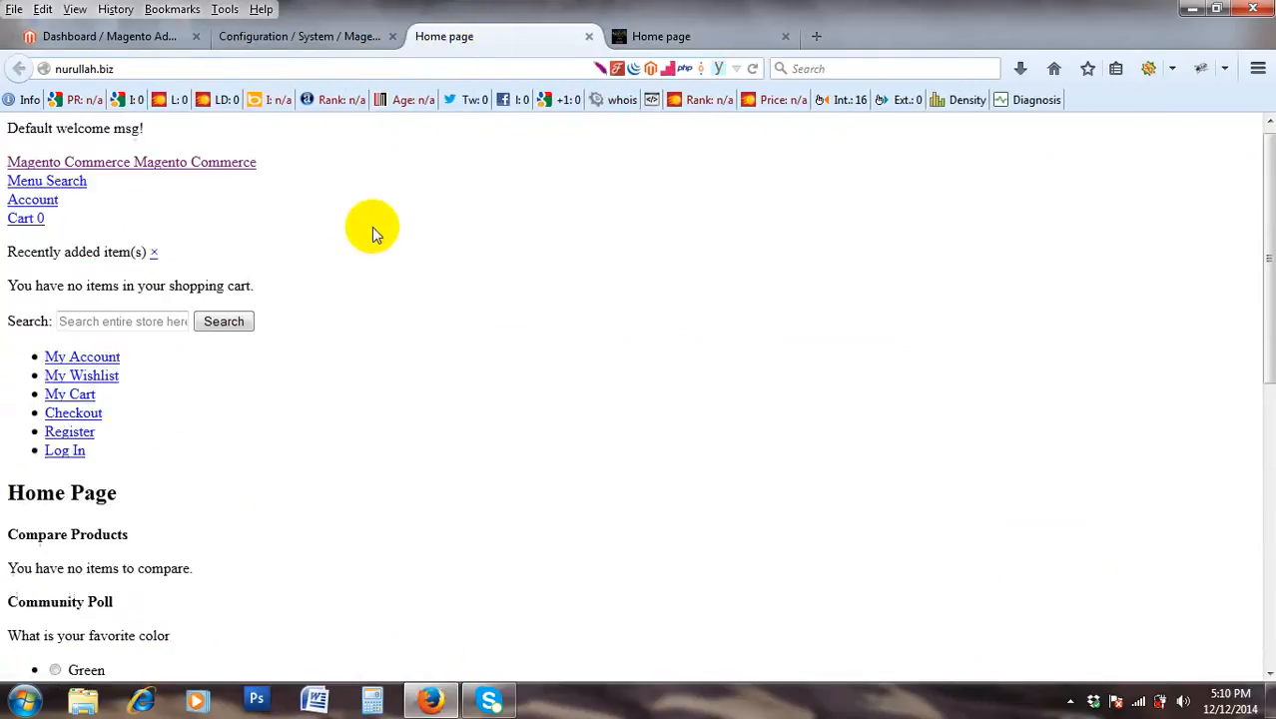
Return to the Web configuration tab and scroll to the Unsecure base URL fields.
left_click(302, 38)
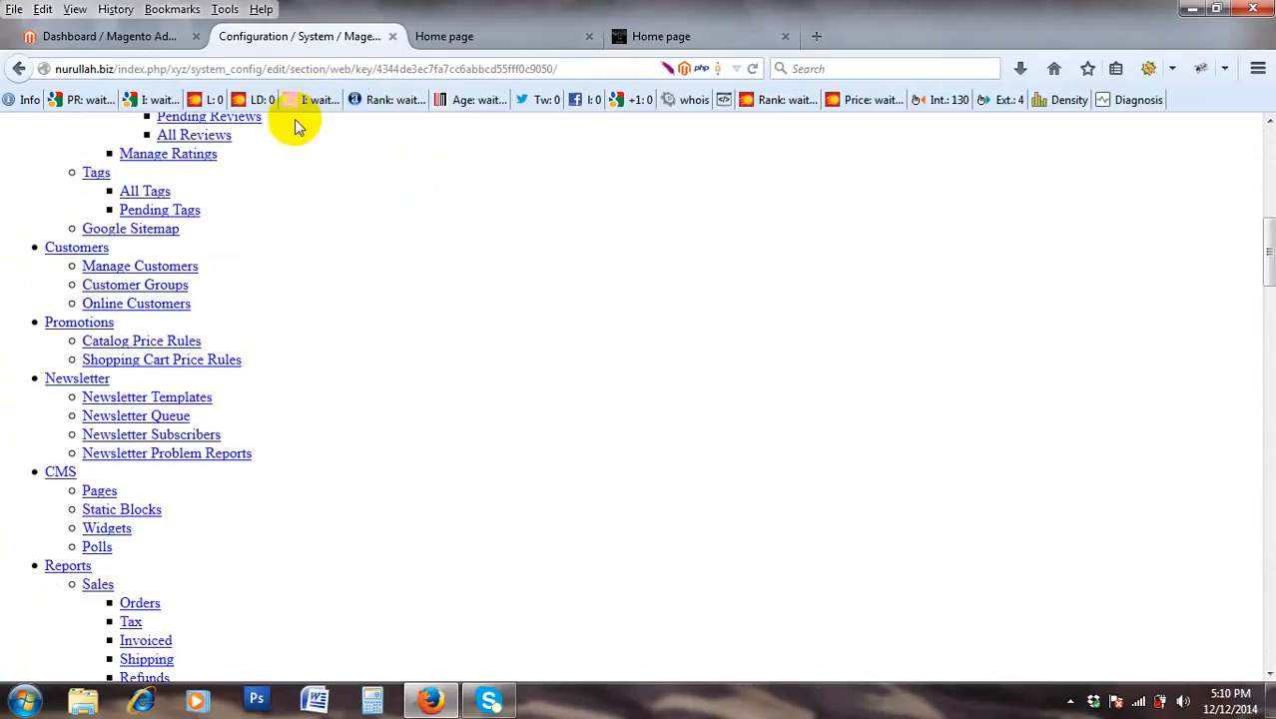
left_click(108, 40)
left_click(252, 36)
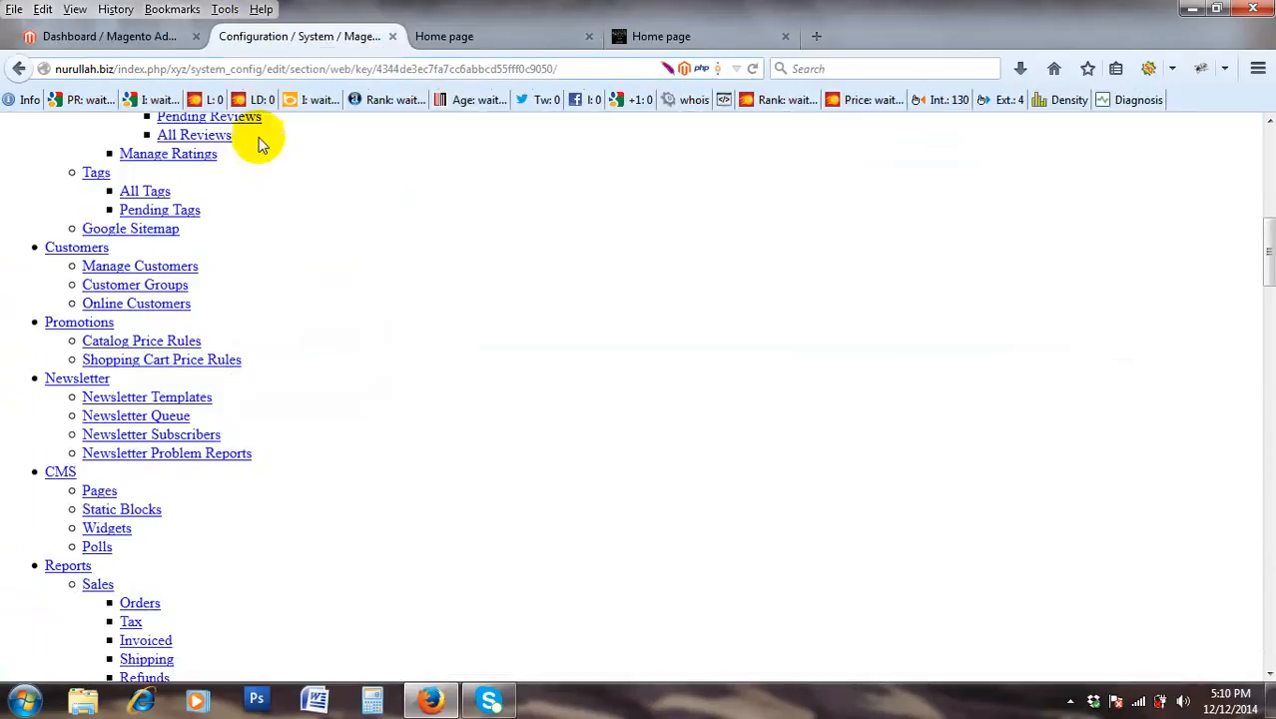
scroll(250, 190, "down", 5)
scroll(245, 269, "down", 15)
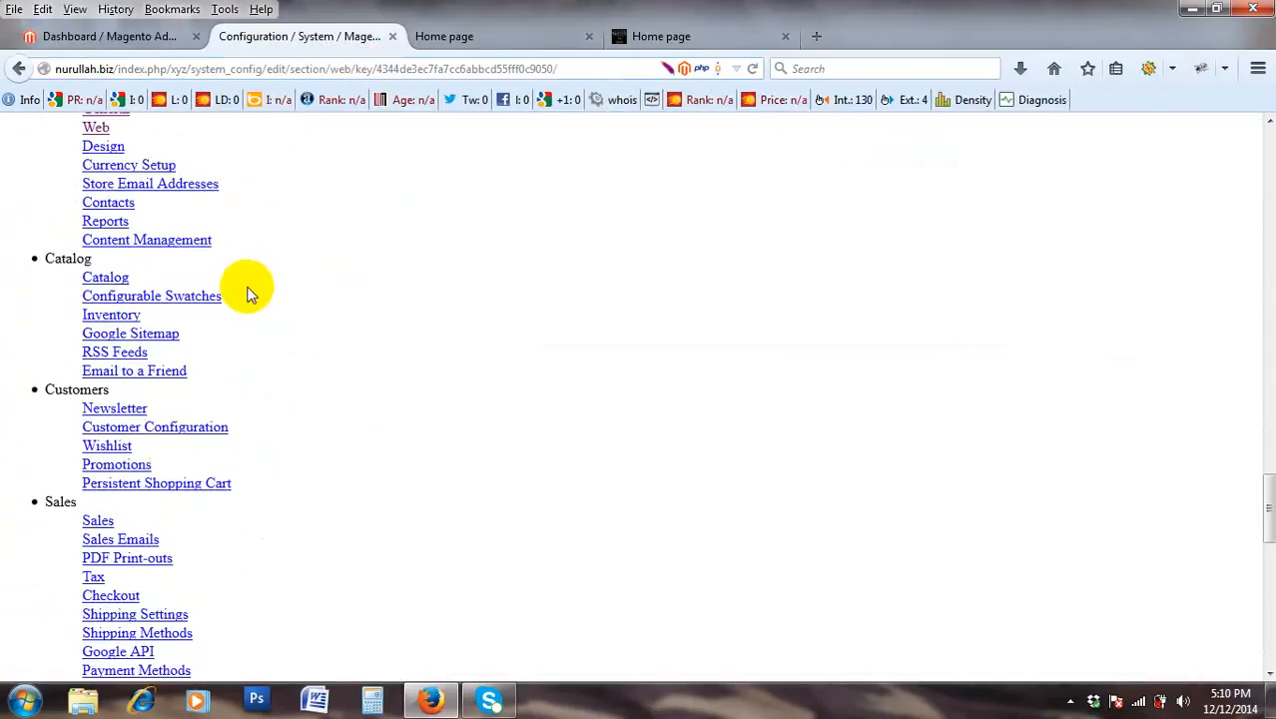
scroll(250, 293, "up", 4)
scroll(252, 287, "down", 15)
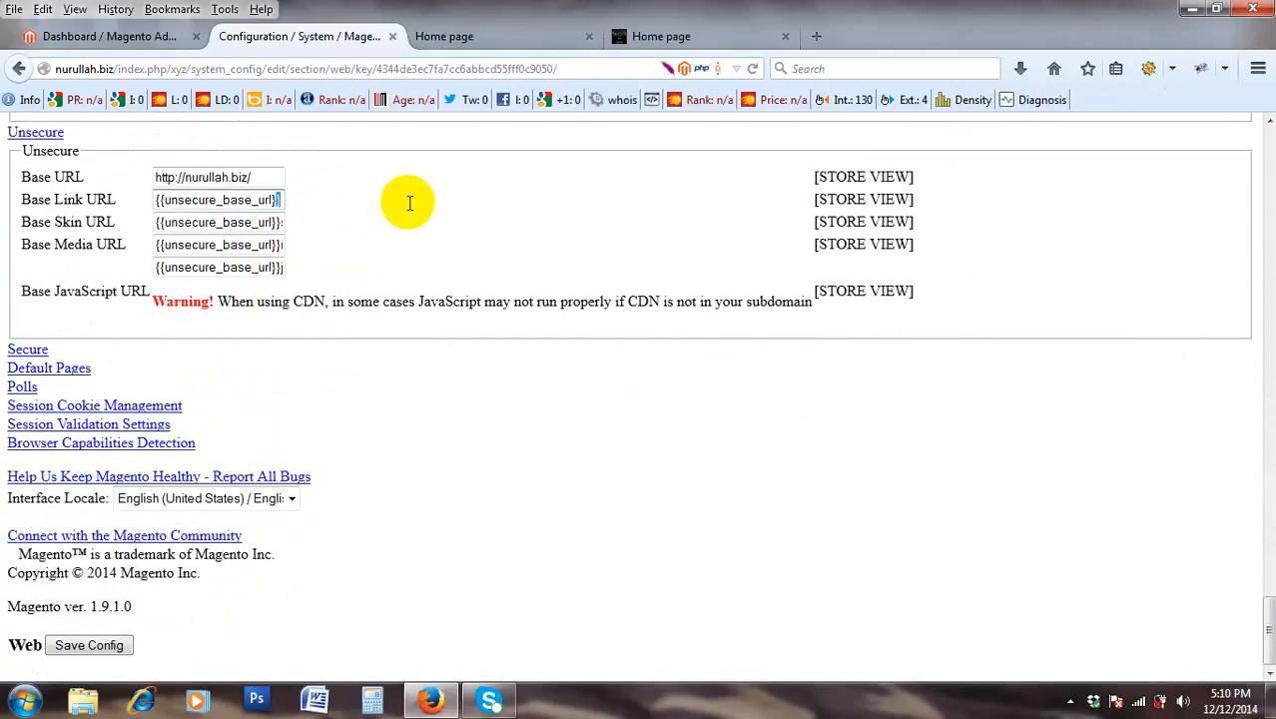
Remove the extra 'aa' so Base Skin URL reads {{unsecure_base_url}}skin/, and save.
left_click_drag(272, 222, 465, 235)
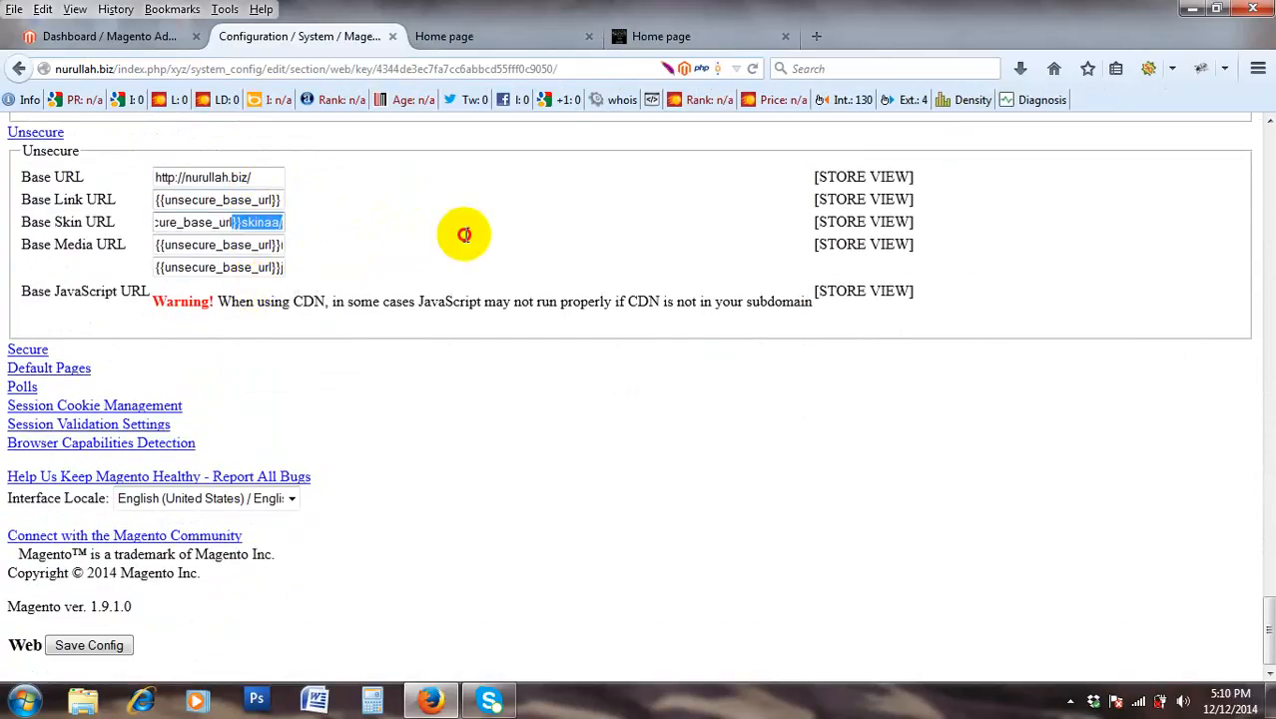
left_click(279, 220)
key("BackSpace")
key("BackSpace")
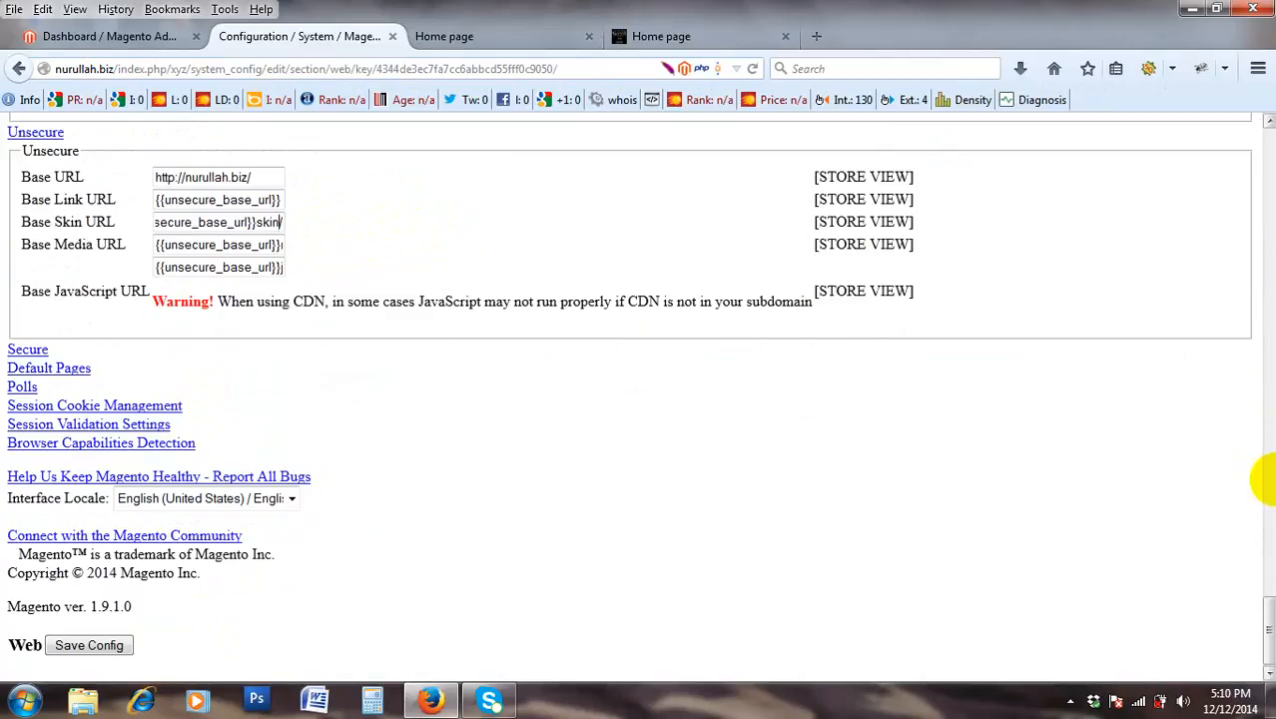
mouse_move(1268, 639)
left_mouse_down()
mouse_move(1211, 128)
mouse_move(1219, 113)
mouse_move(1254, 356)
mouse_move(1239, 143)
mouse_move(1266, 651)
left_mouse_up()
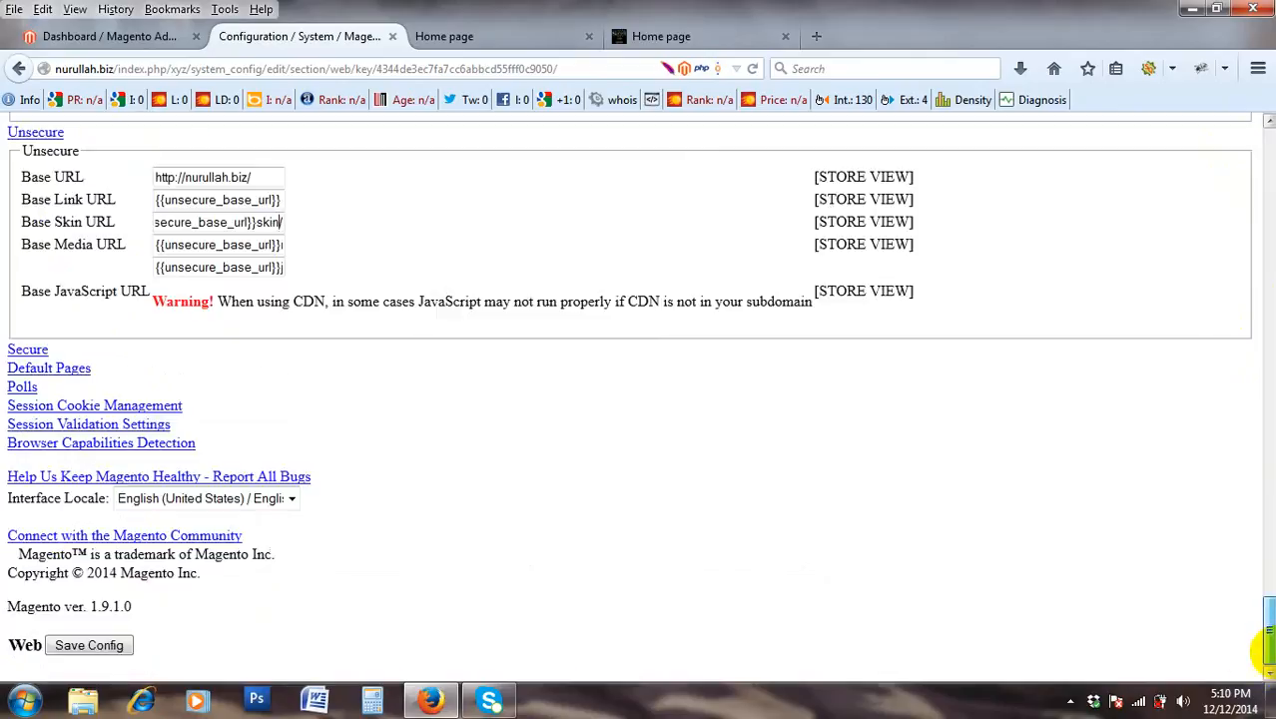
left_click(96, 647)
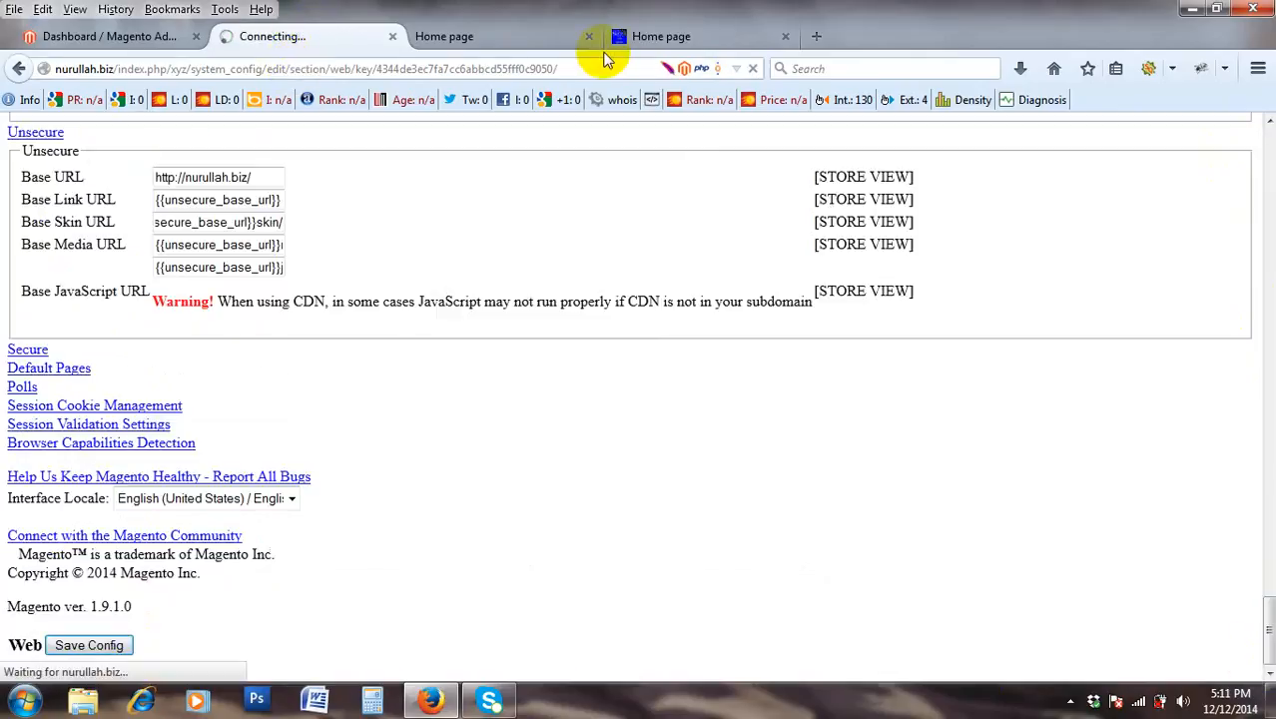
double_click(464, 69)
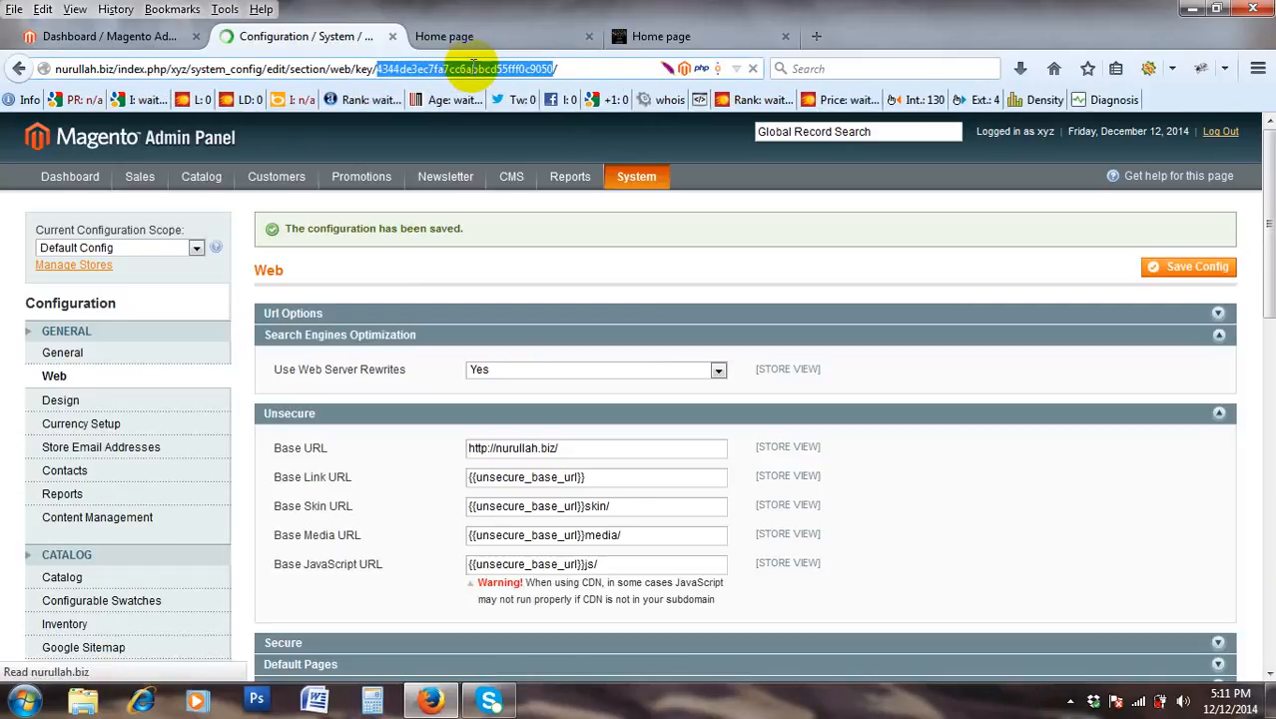
Open Reports > Sales > Orders (Total Ordered Report) in a new tab and compare its URL key.
double_click(474, 68)
left_click(473, 68)
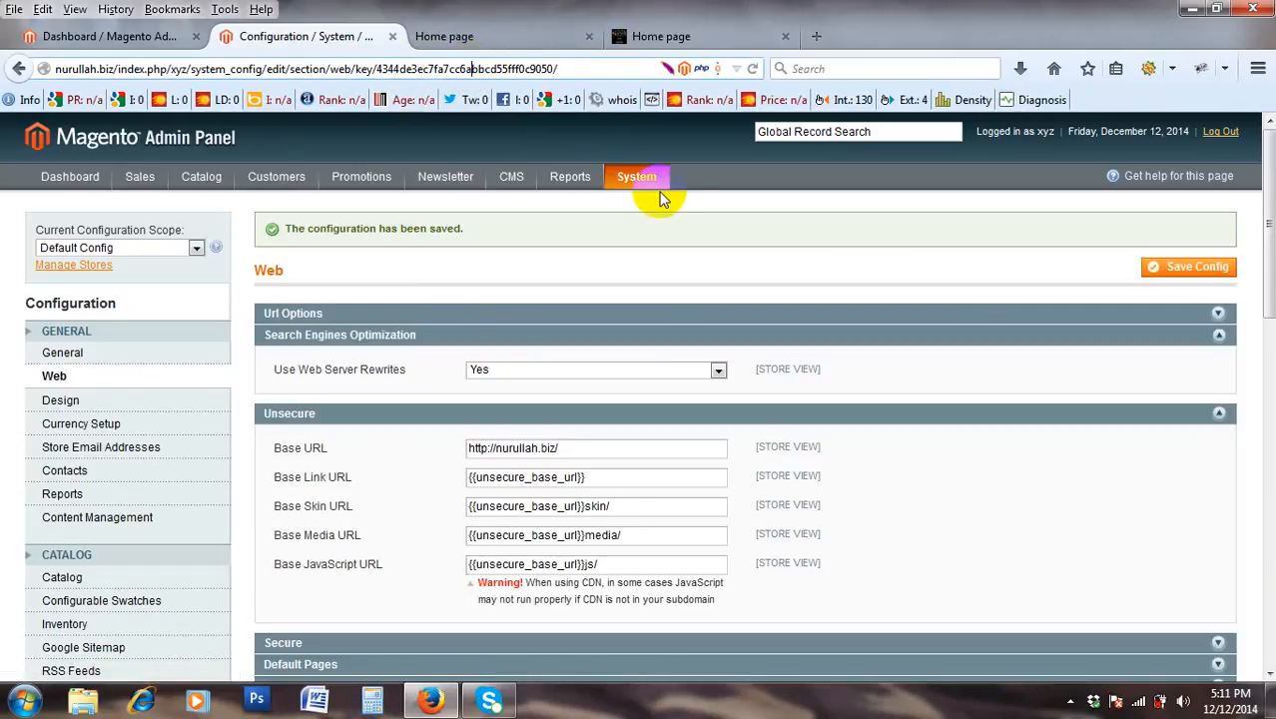
mouse_move(659, 198)
mouse_move(565, 202)
right_click(675, 217)
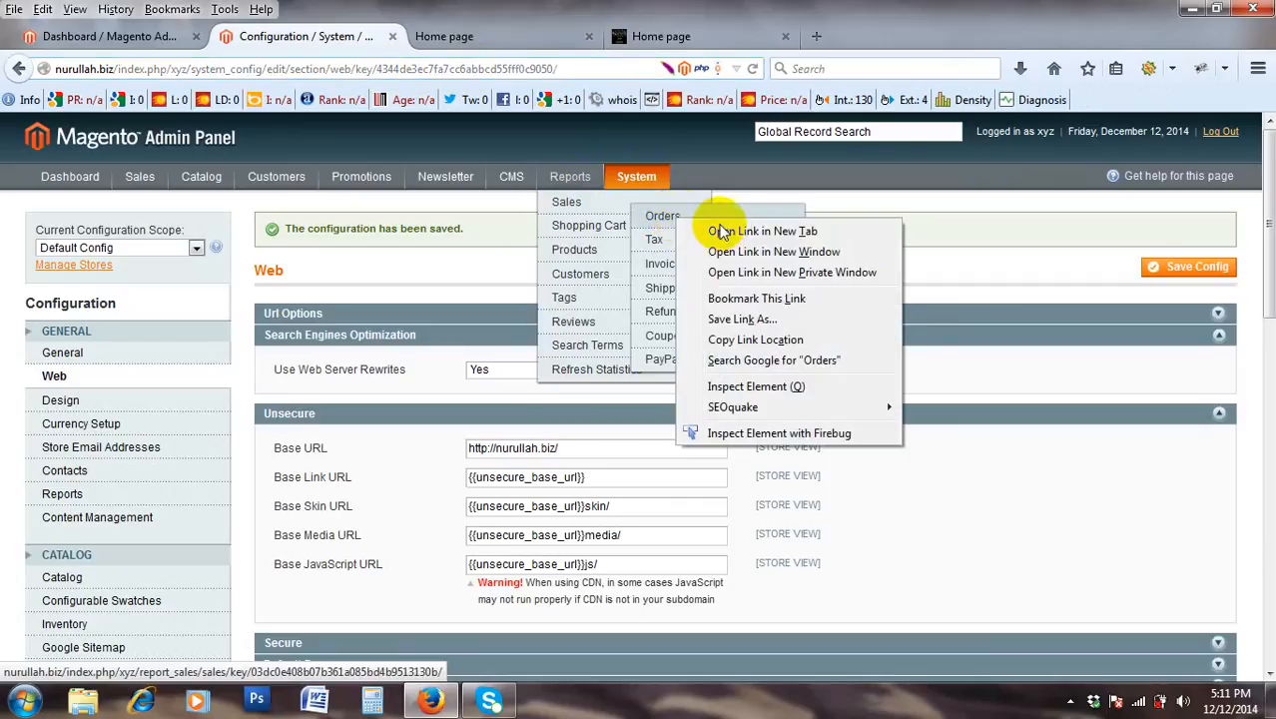
left_click(762, 231)
left_click(496, 37)
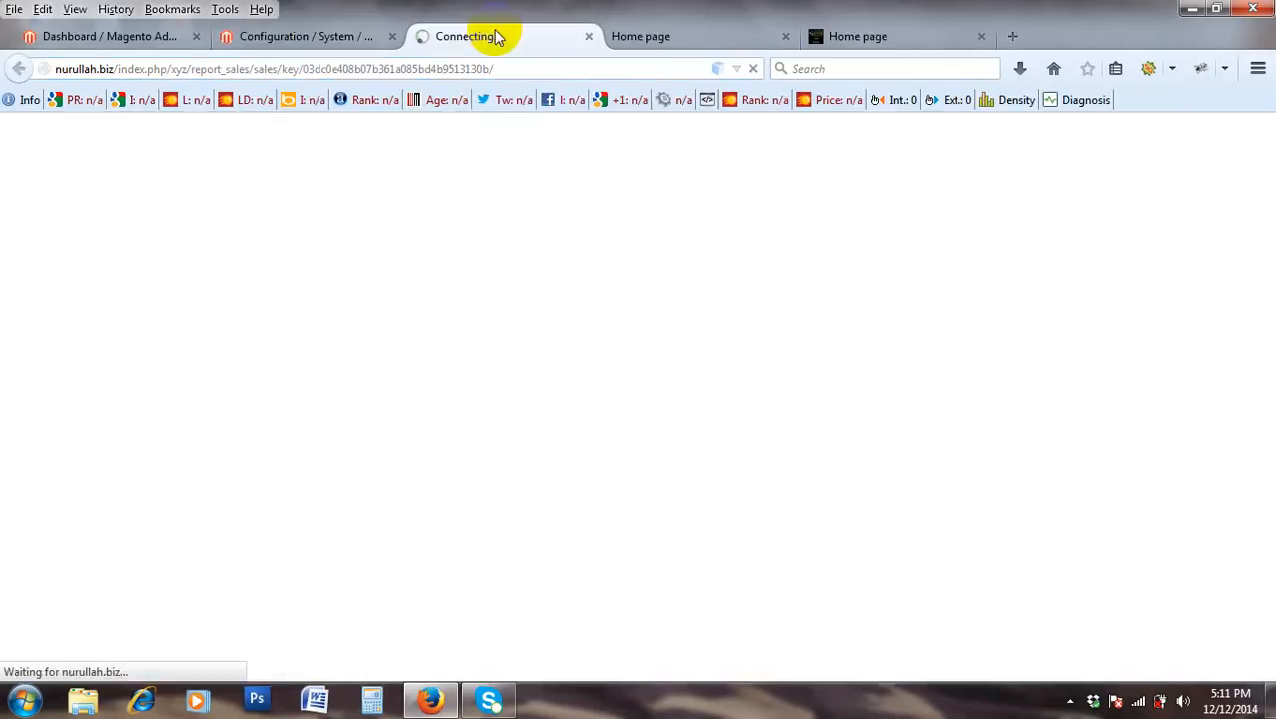
left_click(322, 38)
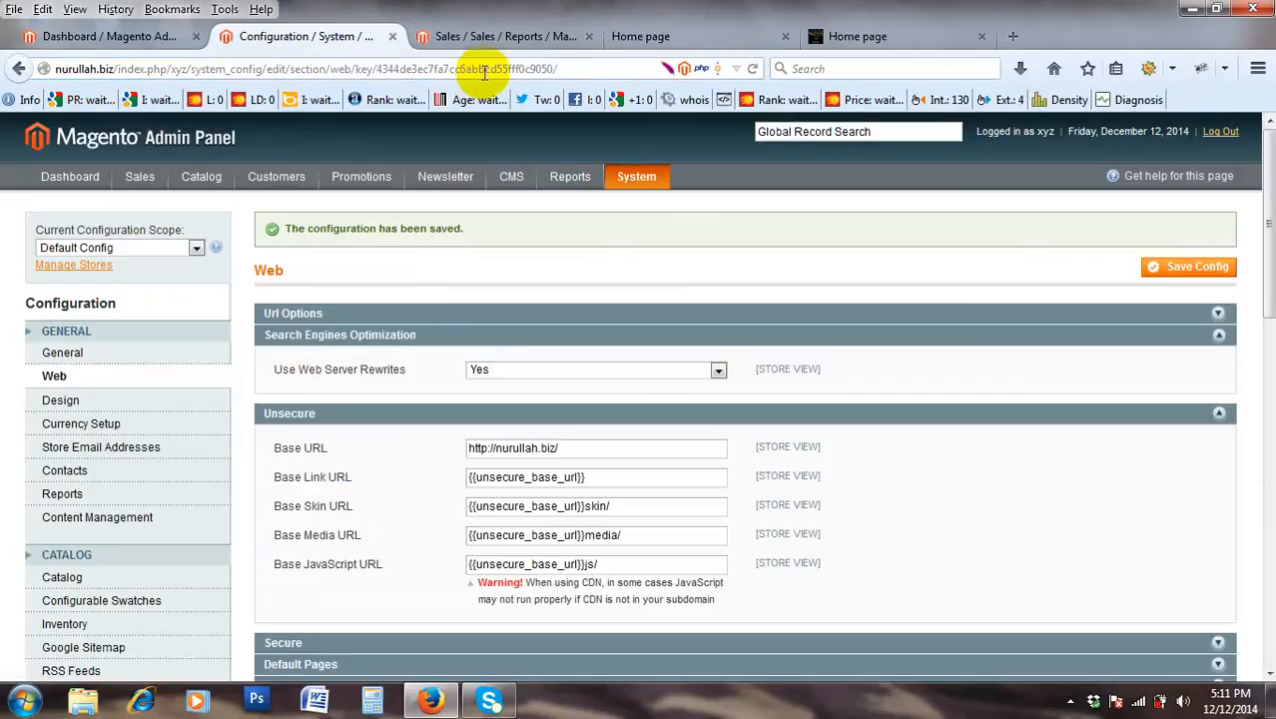
left_click_drag(559, 68, 367, 66)
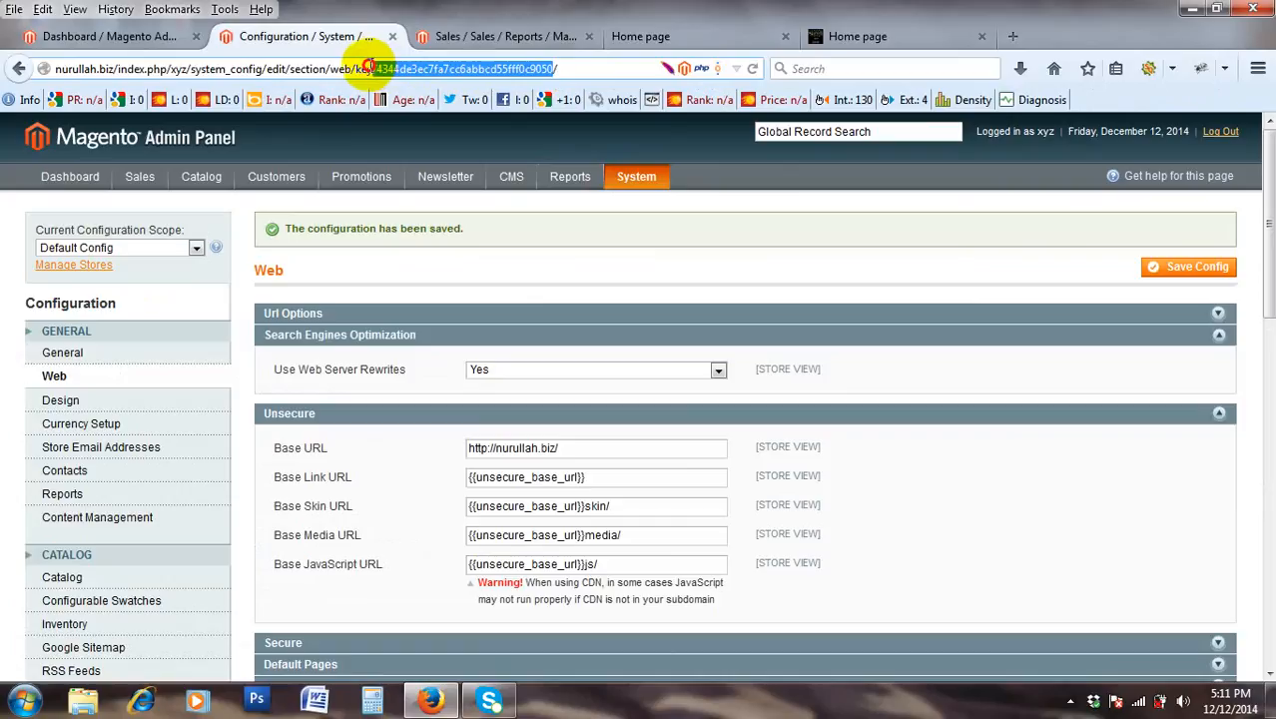
left_click(540, 37)
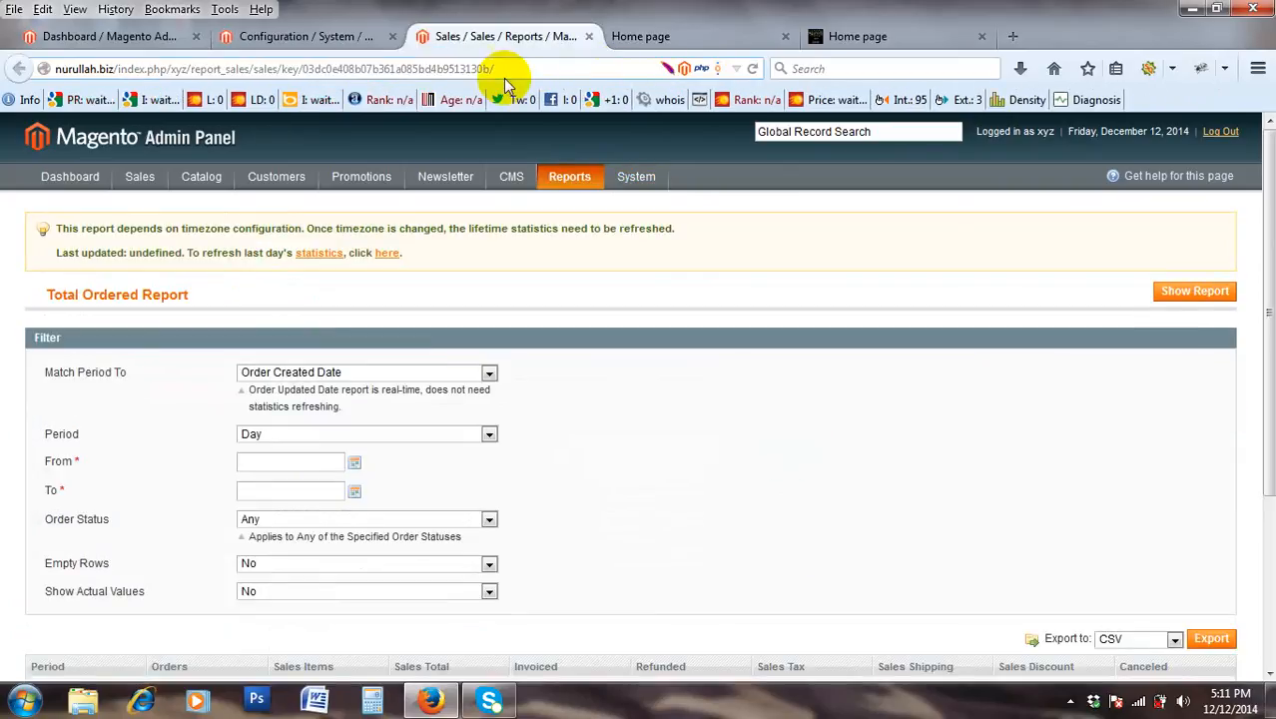
left_click_drag(495, 68, 310, 70)
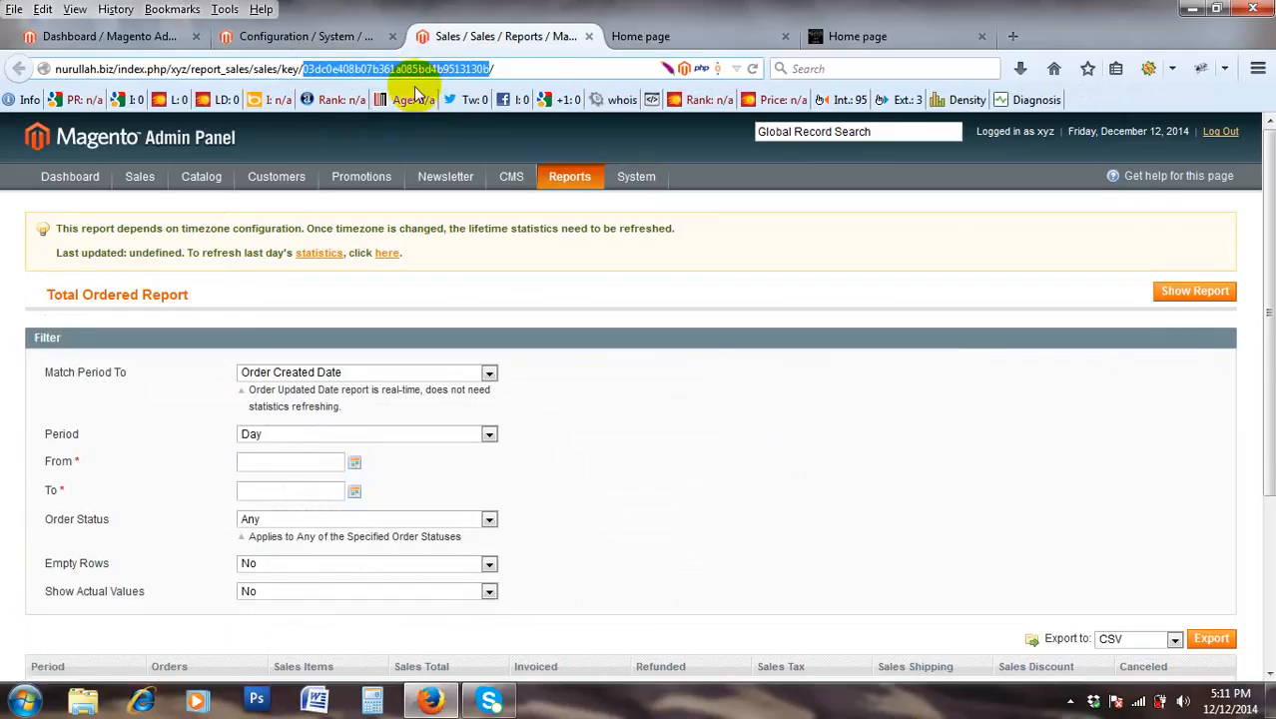
Close the Sales Reports tab and both storefront home page tabs, leaving the Web configuration open.
left_click(589, 37)
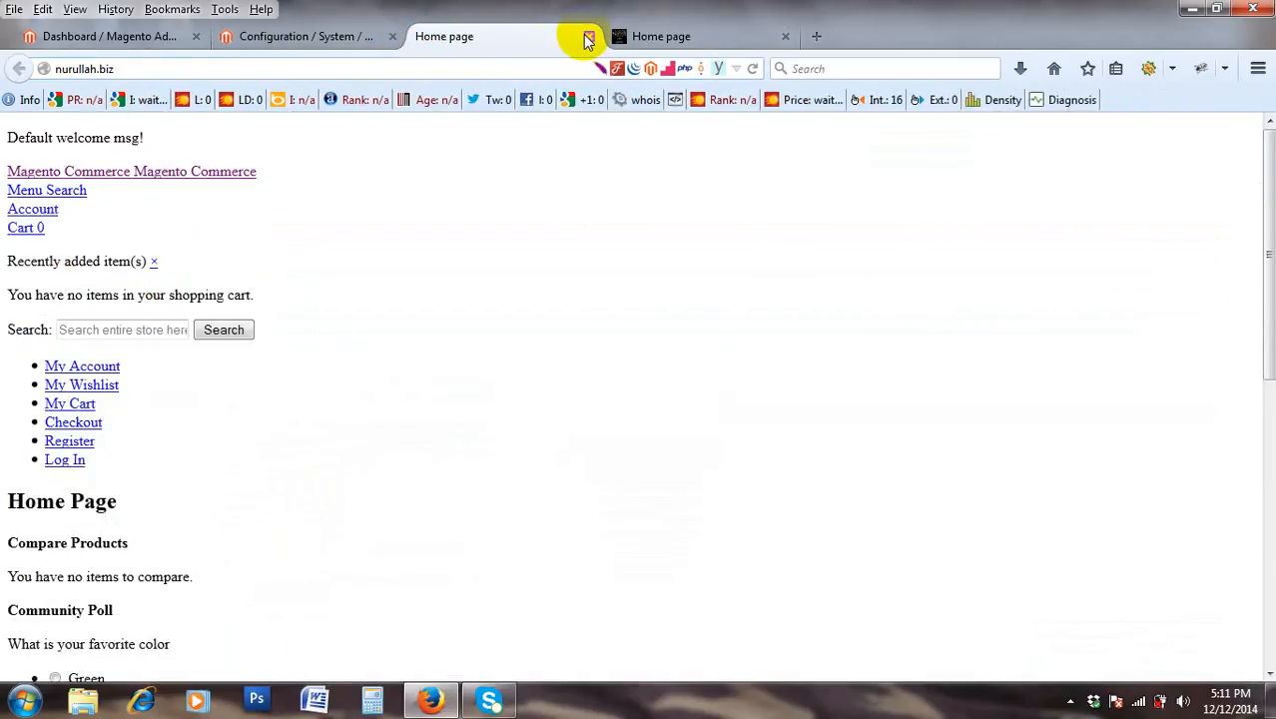
left_click(589, 37)
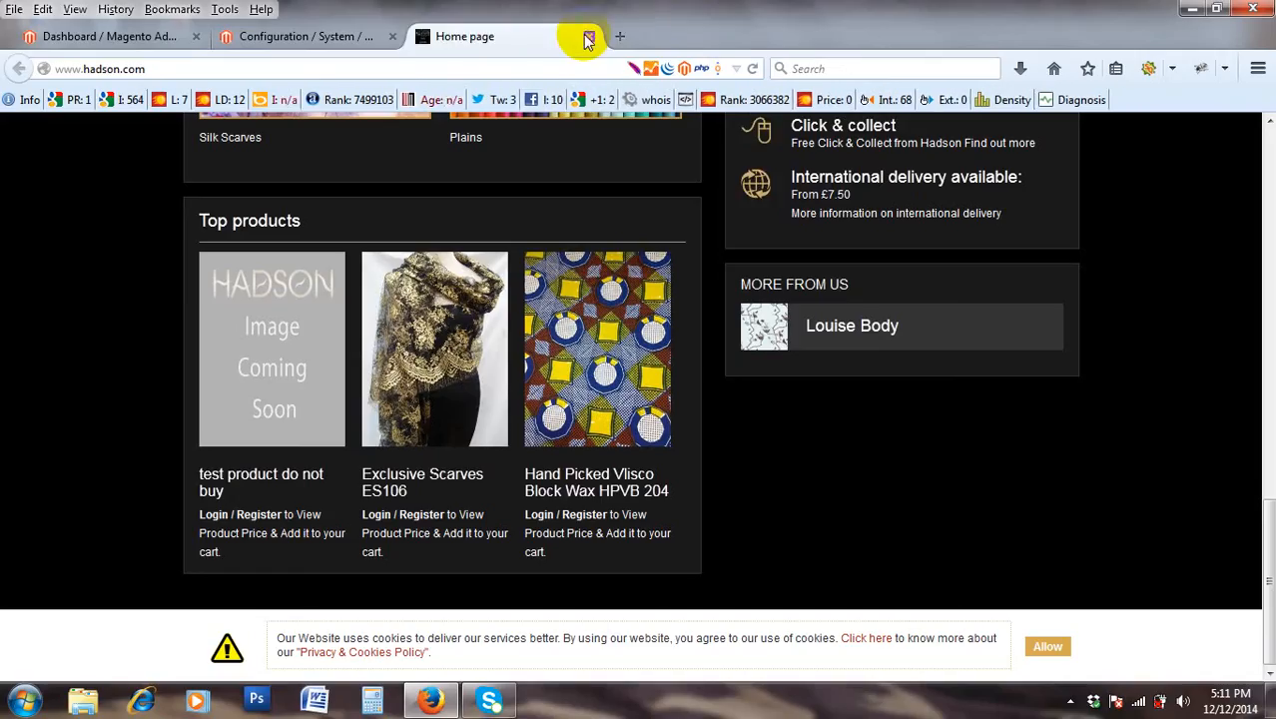
left_click(589, 37)
scroll(584, 365, "down", 3)
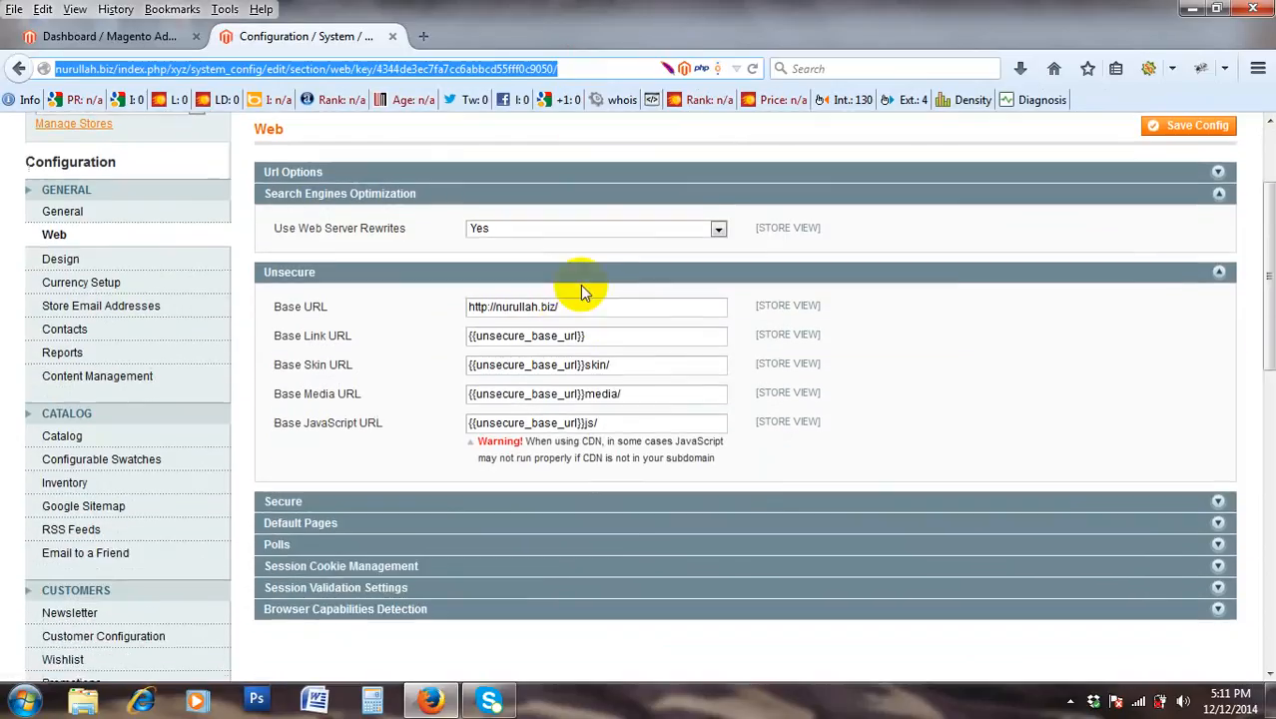
scroll(584, 290, "up", 3)
double_click(489, 68)
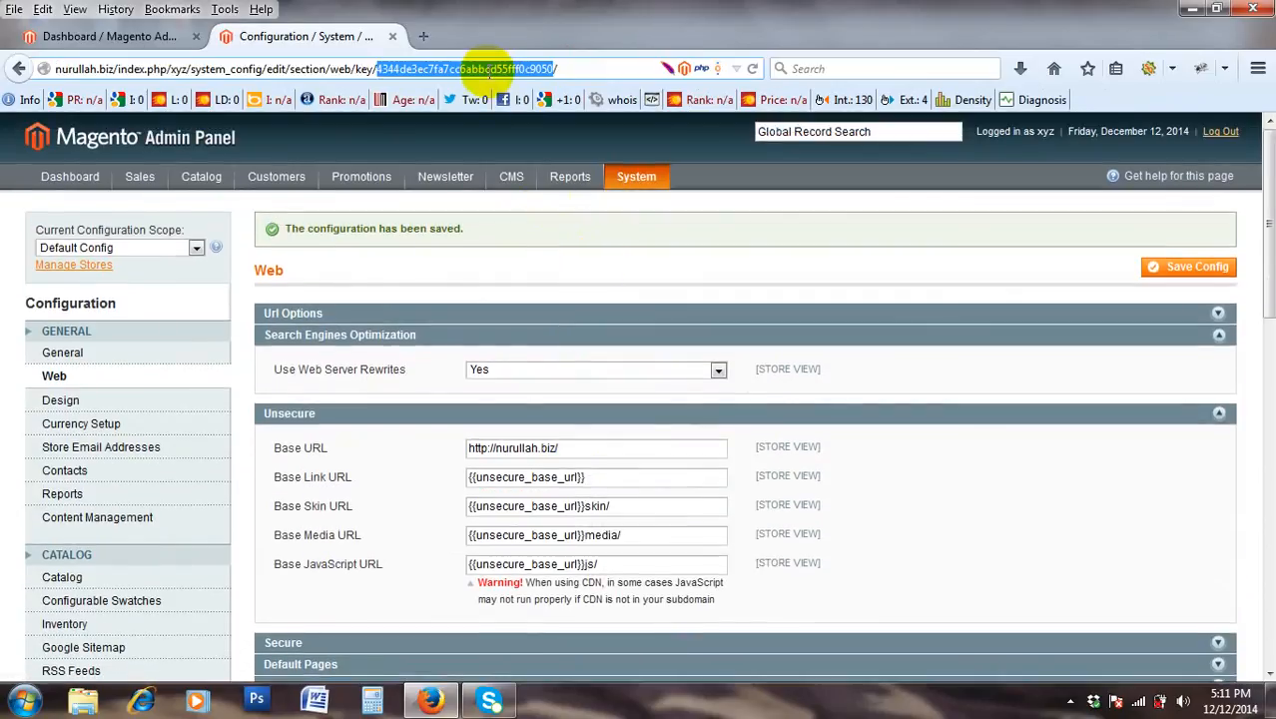
mouse_move(195, 177)
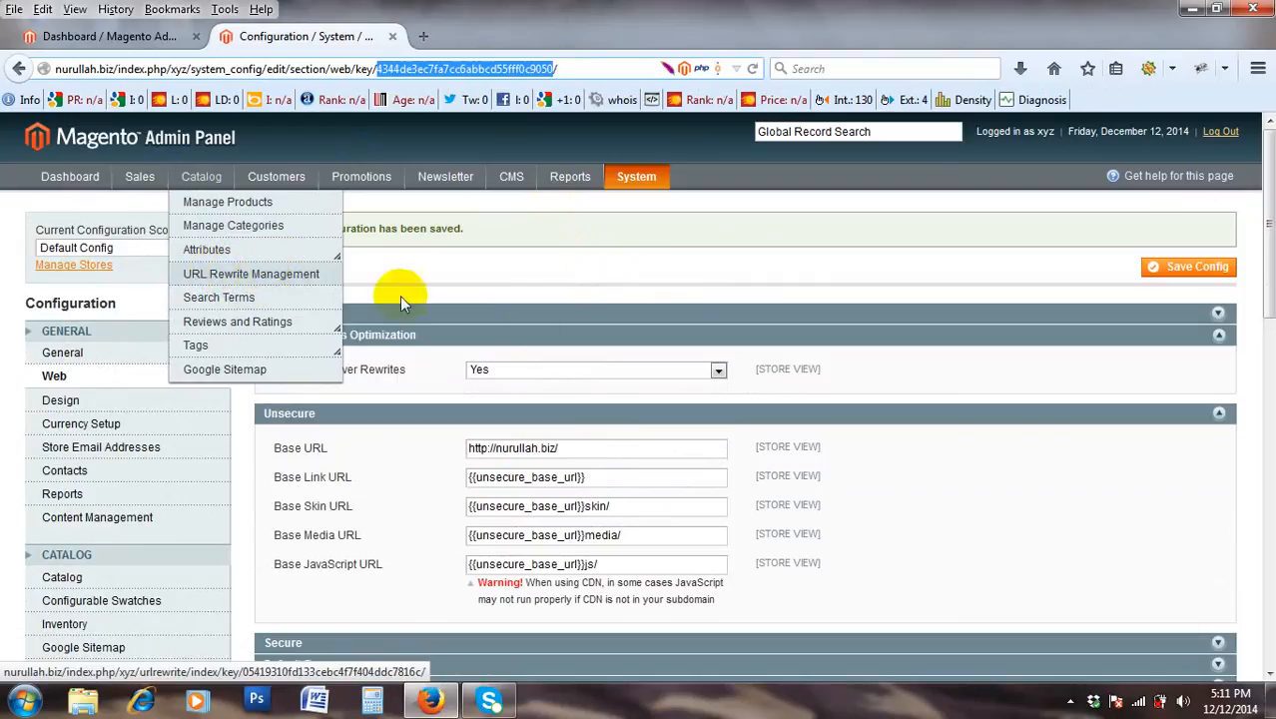
scroll(598, 345, "down", 5)
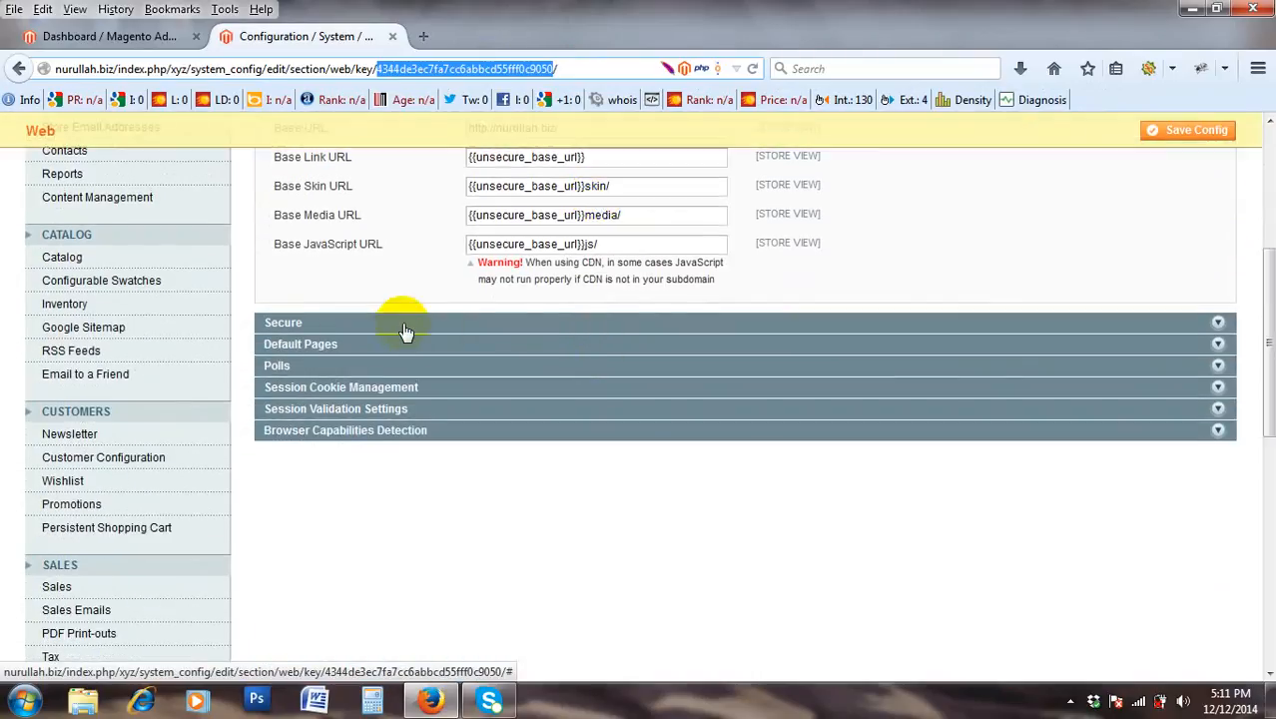
Expand the Secure section, try adding an 's' to its Base URL, then reload without saving.
left_click(413, 324)
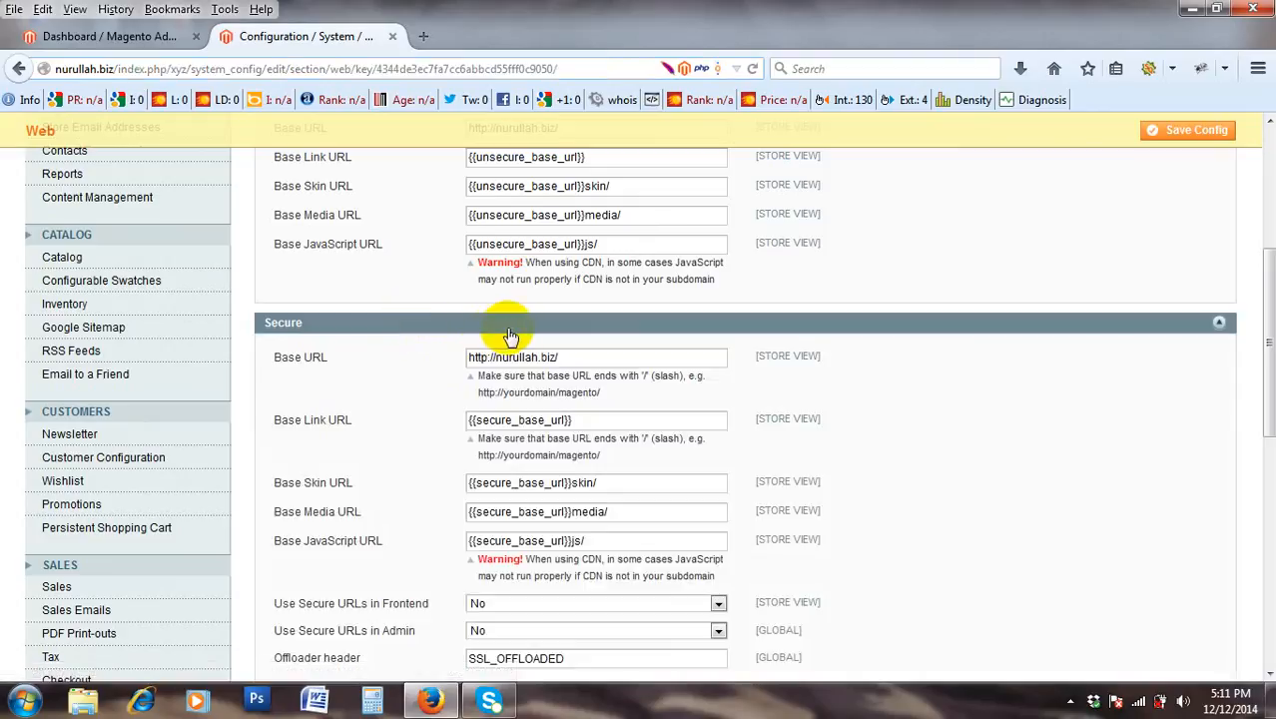
scroll(527, 335, "down", 2)
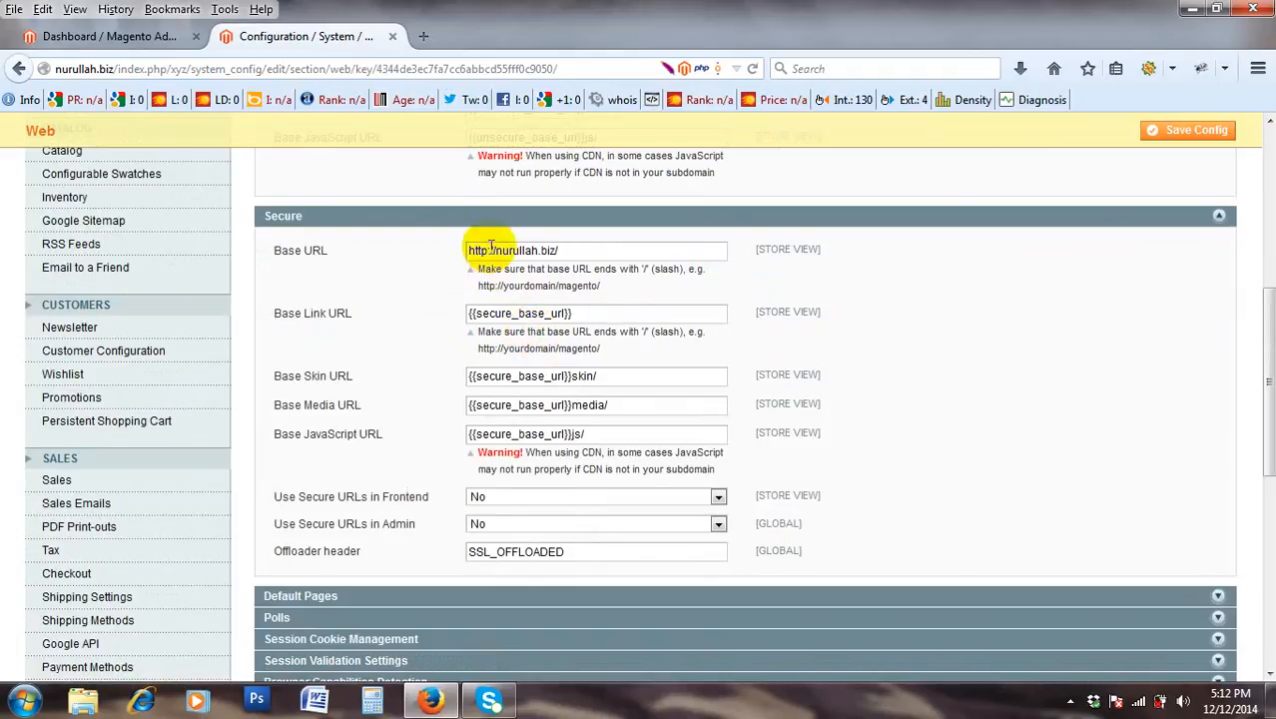
scroll(483, 251, "up", 6)
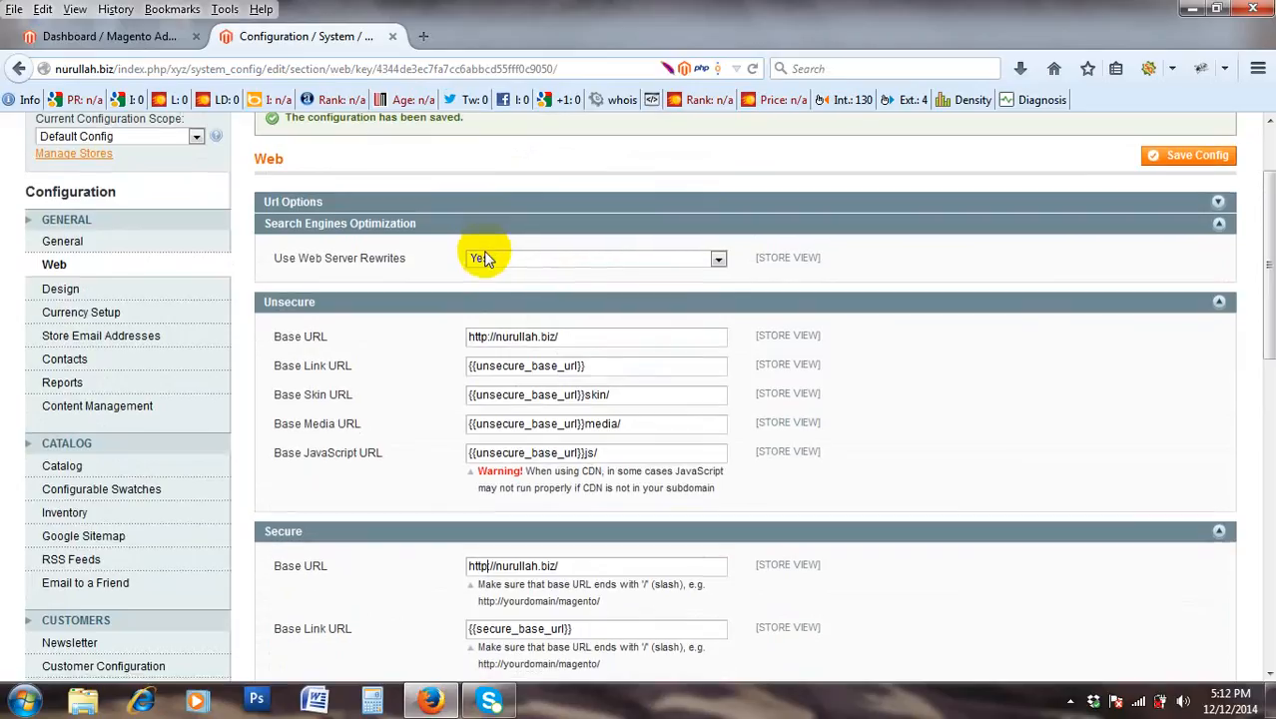
scroll(483, 260, "down", 2)
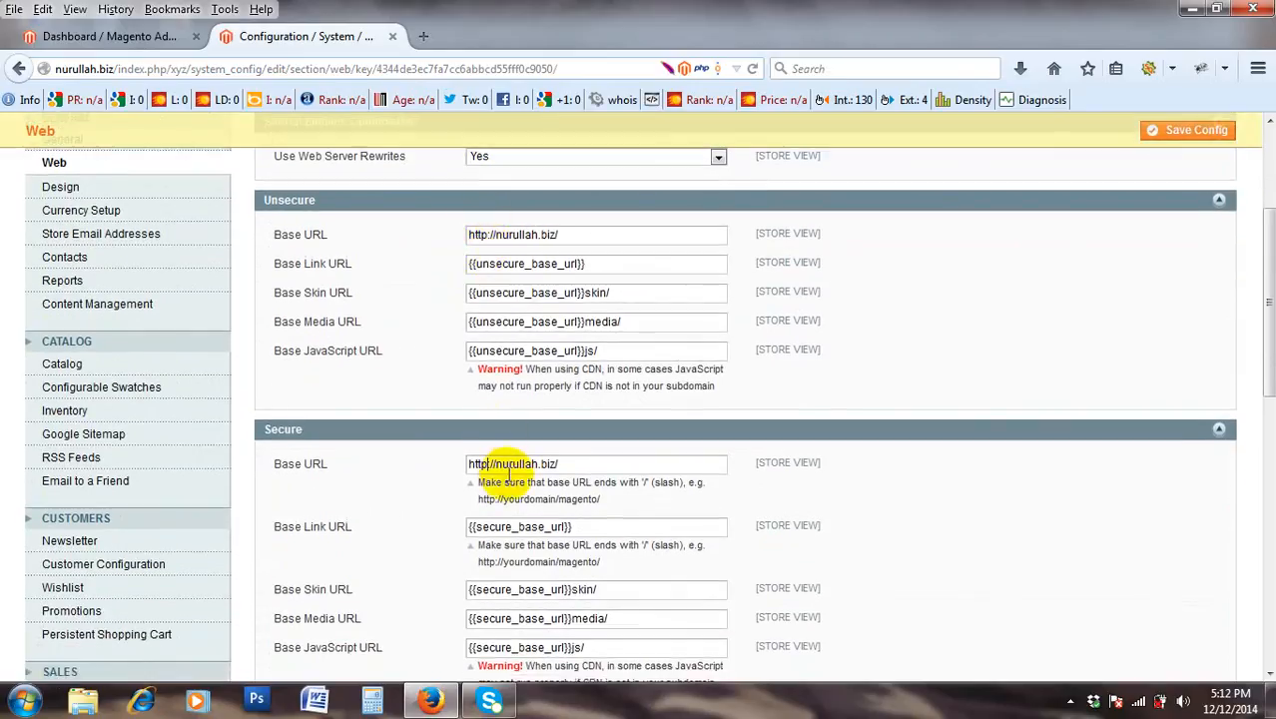
type("s")
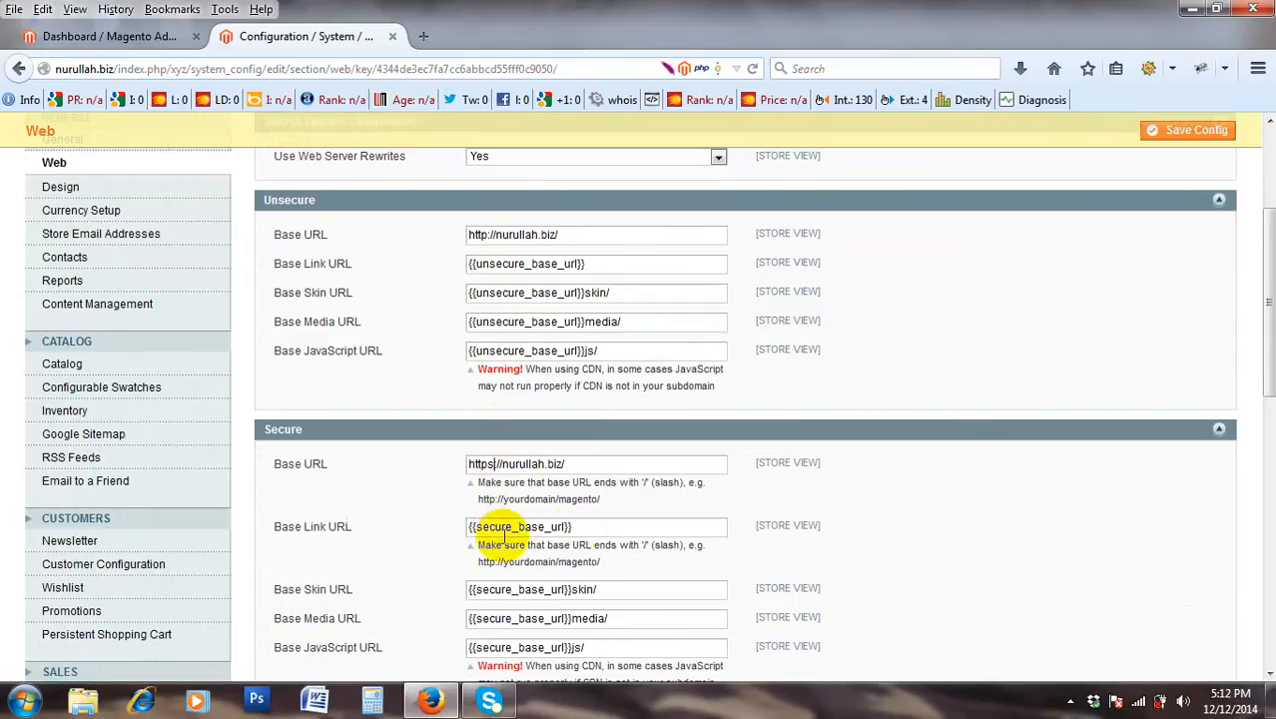
scroll(560, 537, "down", 2)
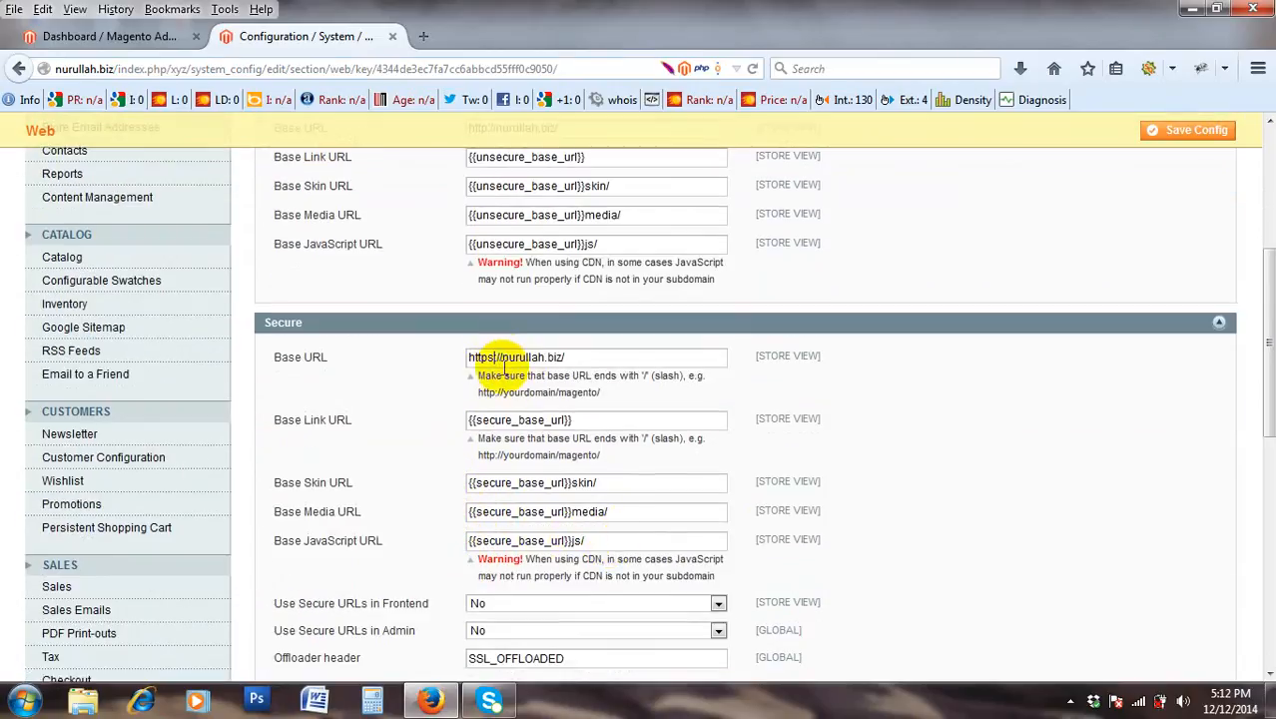
key("Return")
left_click(496, 570)
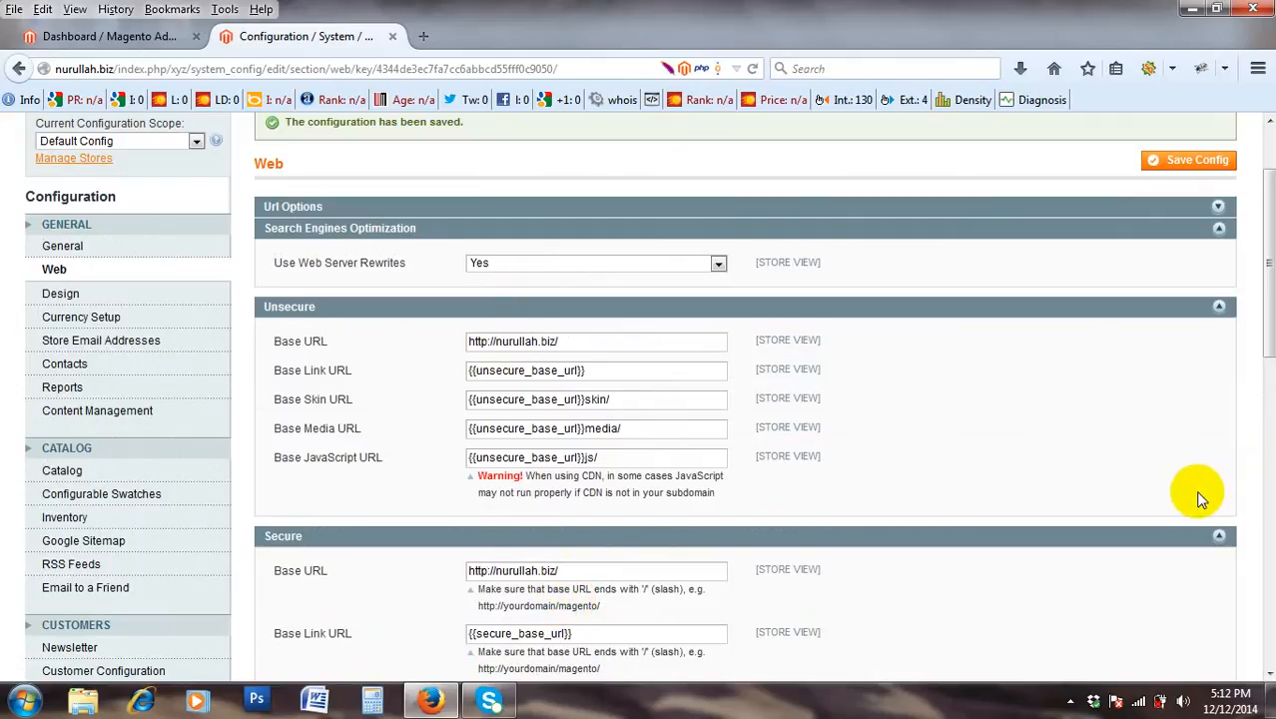
scroll(1191, 505, "down", 2)
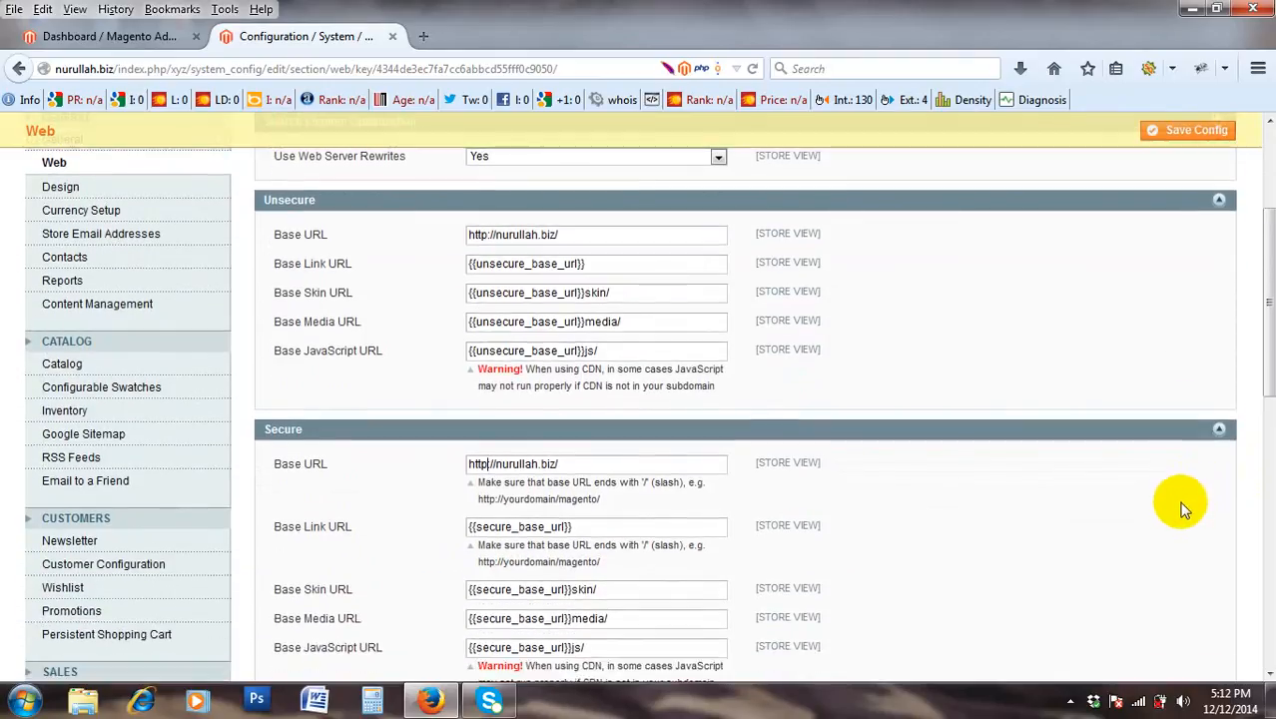
Open a new tab and load the GoDaddy Singapore home page from the address bar.
left_click(420, 37)
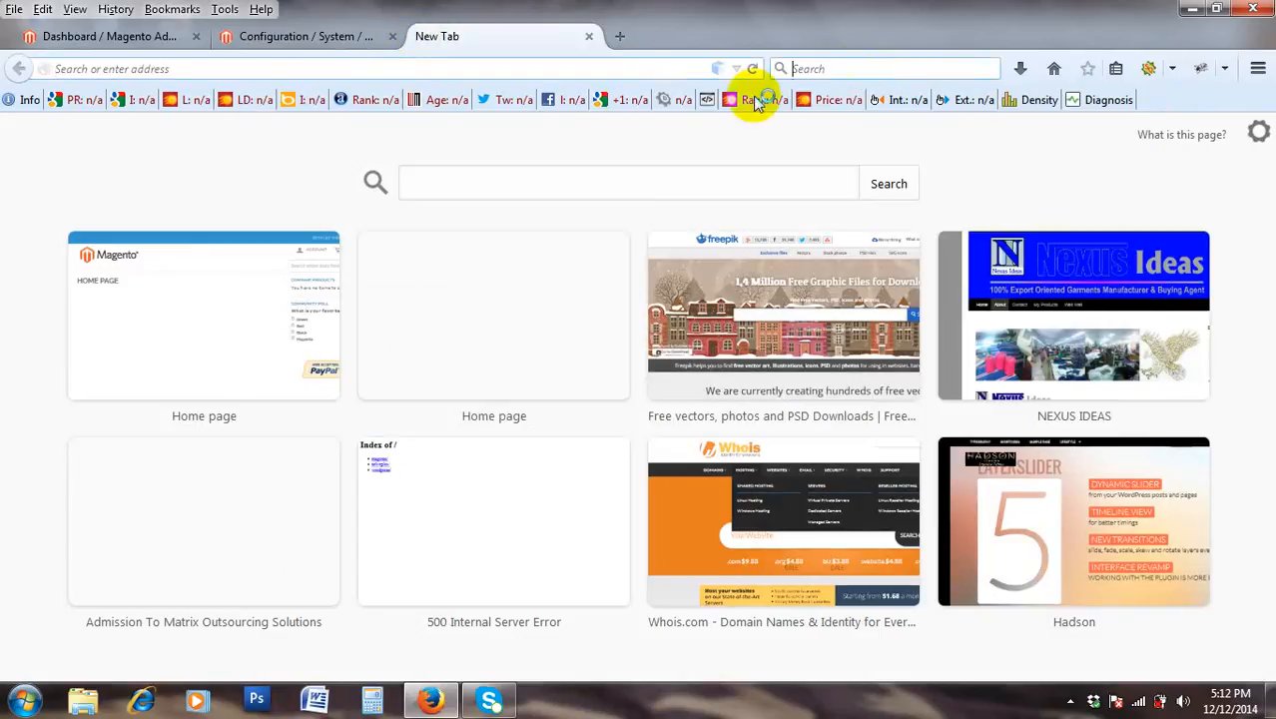
type("godsa")
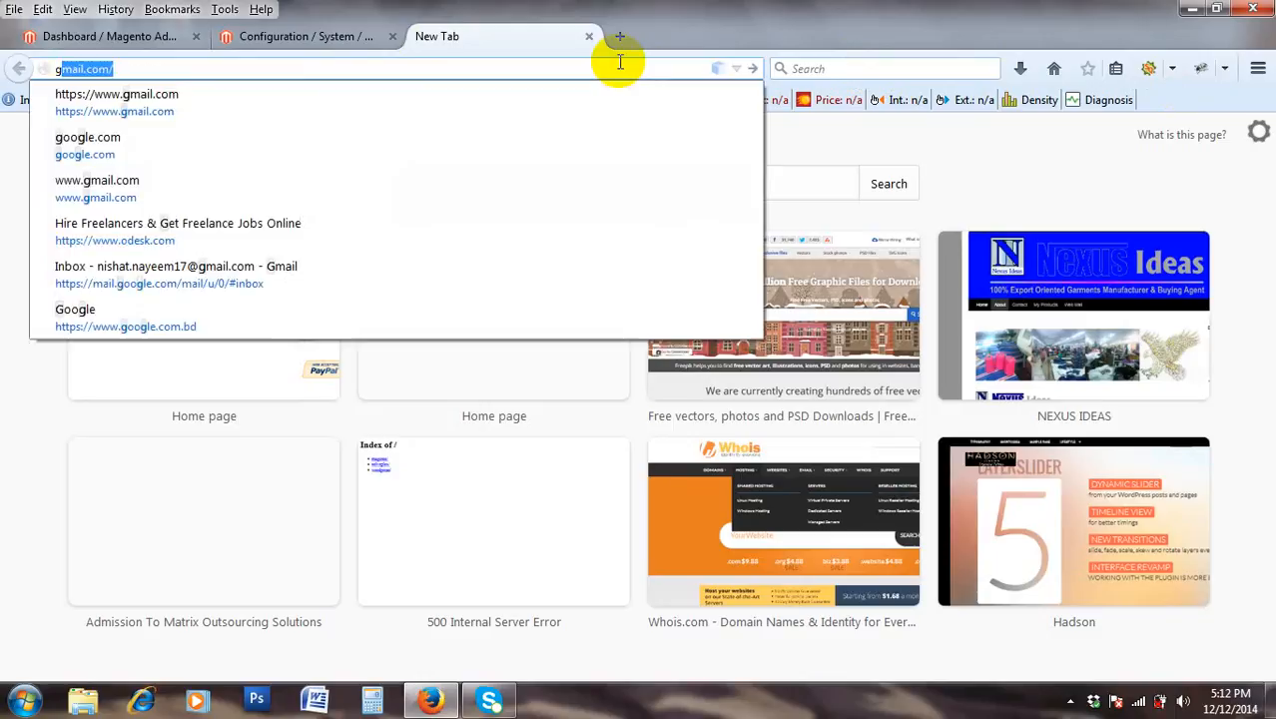
type("add")
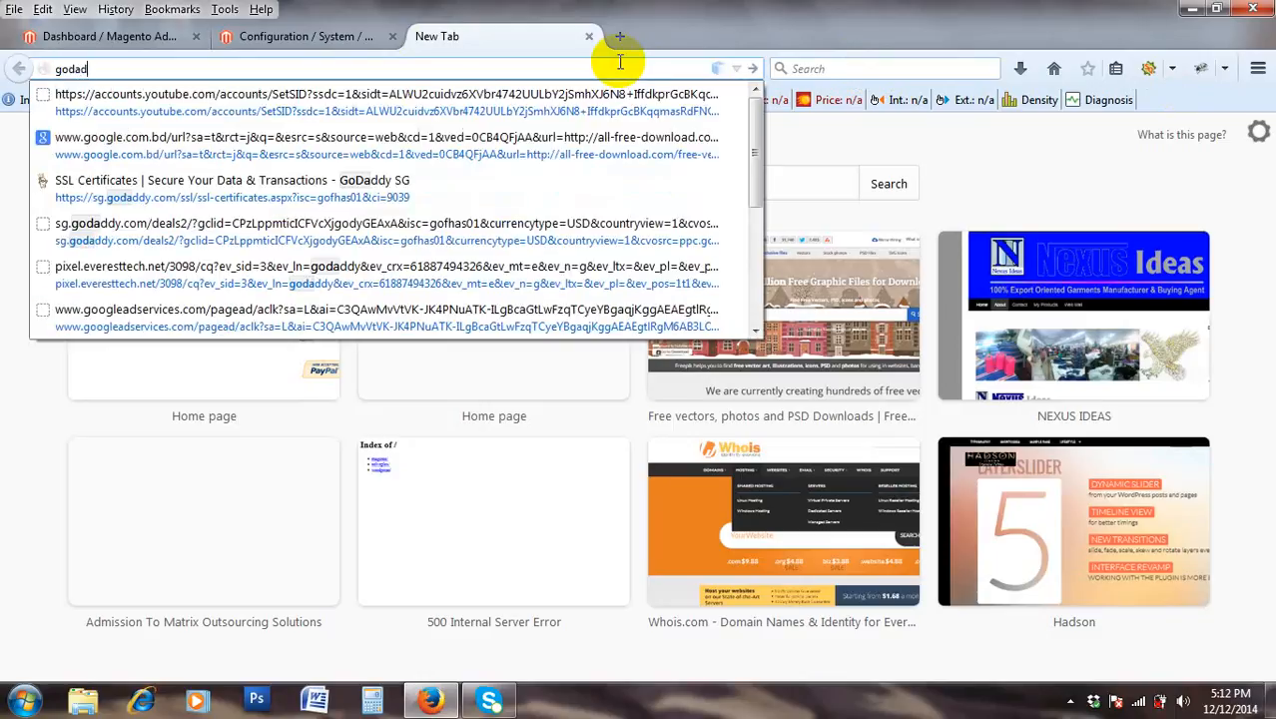
type("y.com")
key("Return")
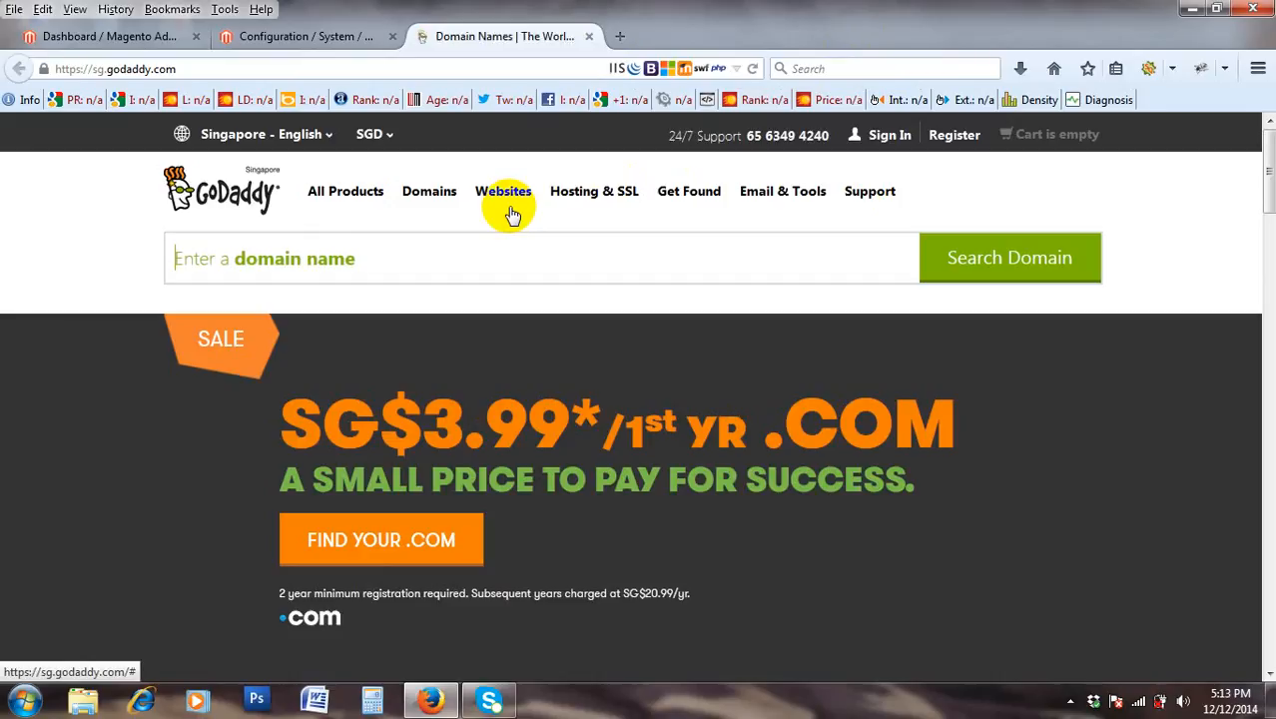
Reach the GoDaddy Pro page via Hosting & SSL and pick SSL Certificates from its security offerings.
left_click(588, 196)
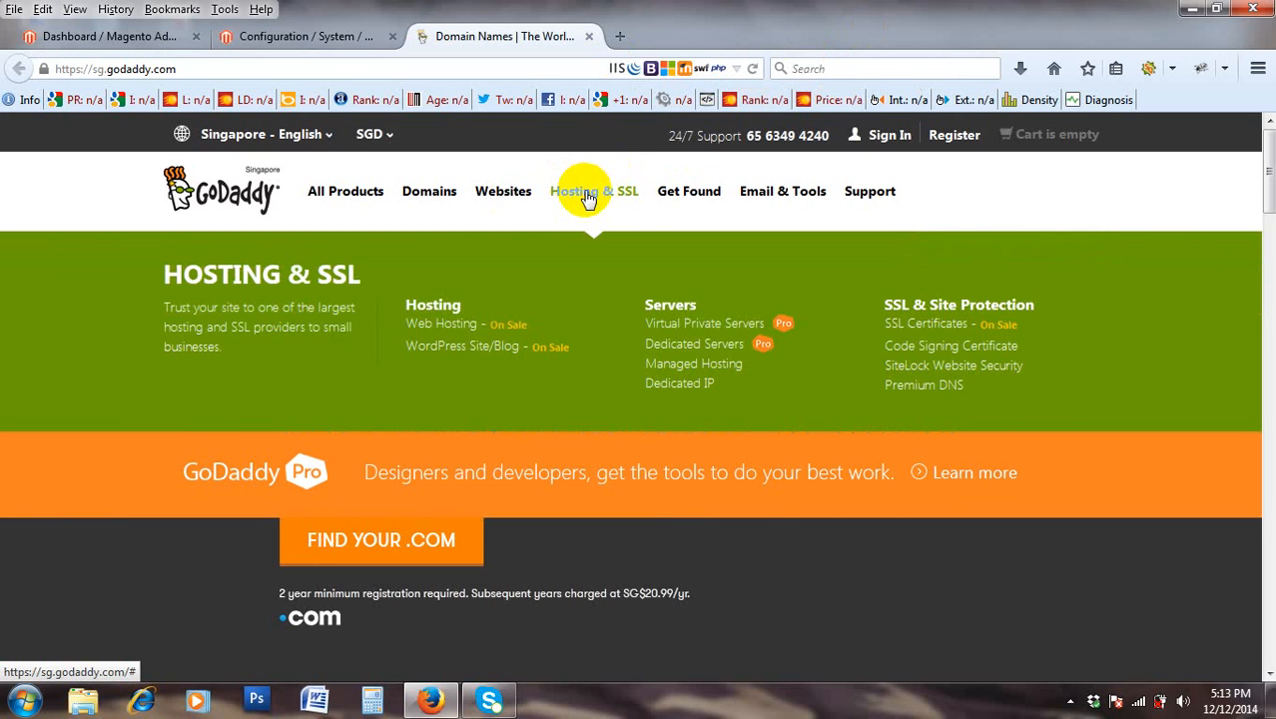
left_click(588, 199)
left_click(588, 199)
left_click(8, 431)
scroll(40, 428, "down", 4)
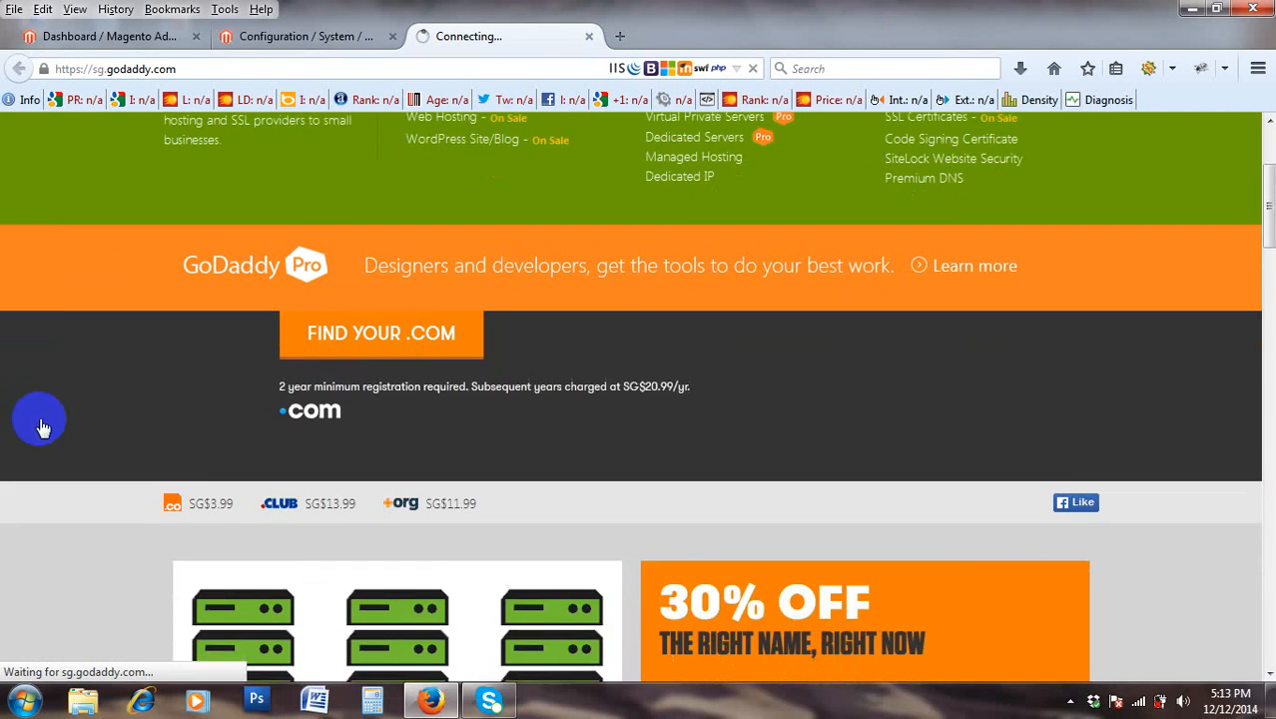
scroll(608, 395, "down", 7)
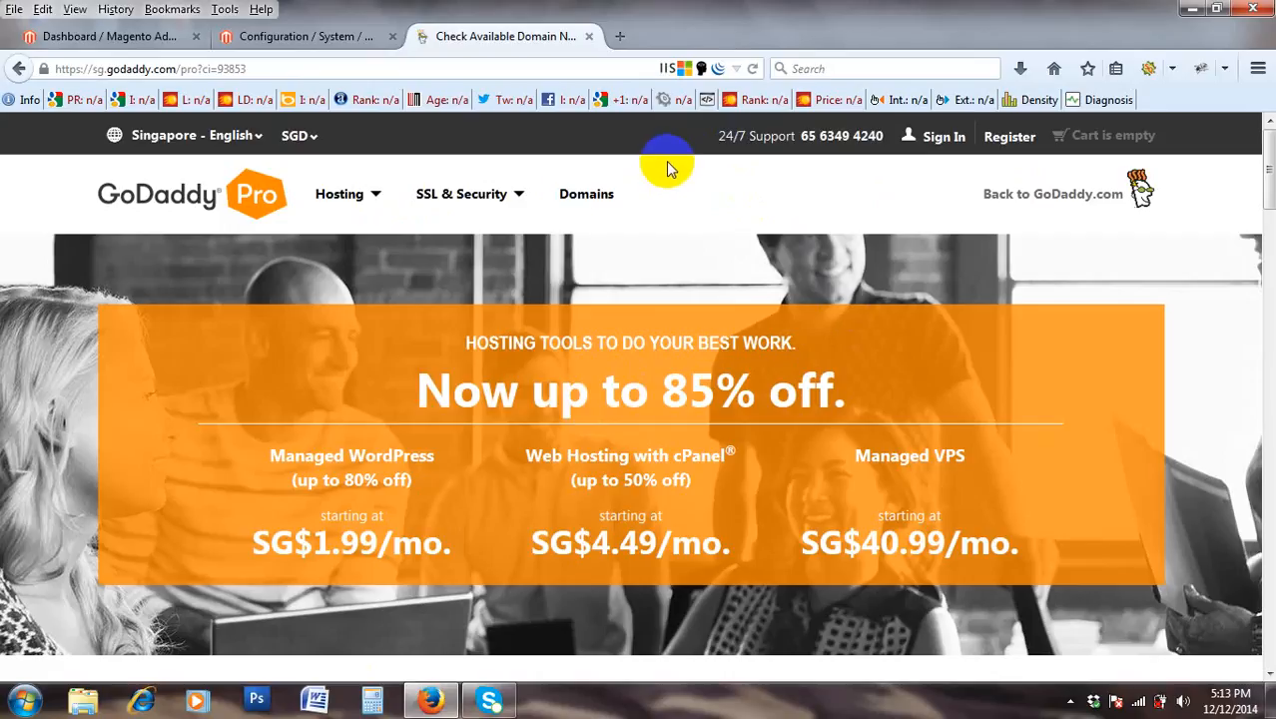
mouse_move(498, 205)
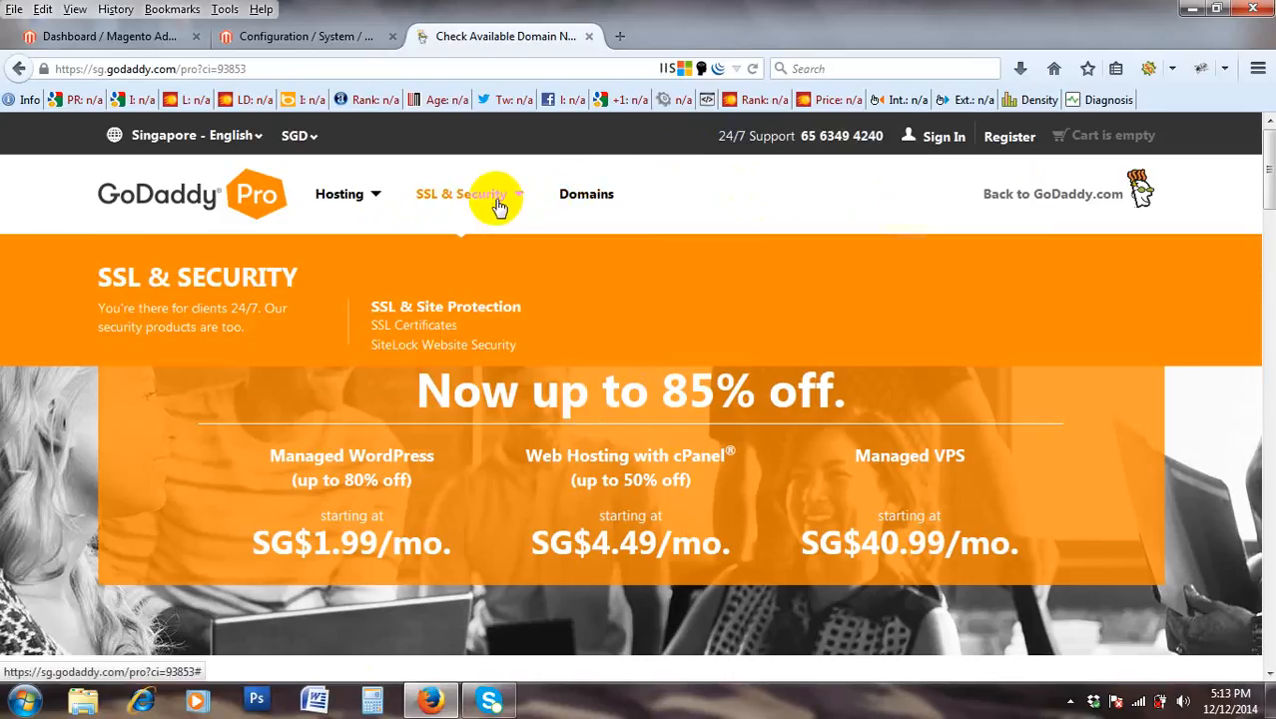
left_click(417, 328)
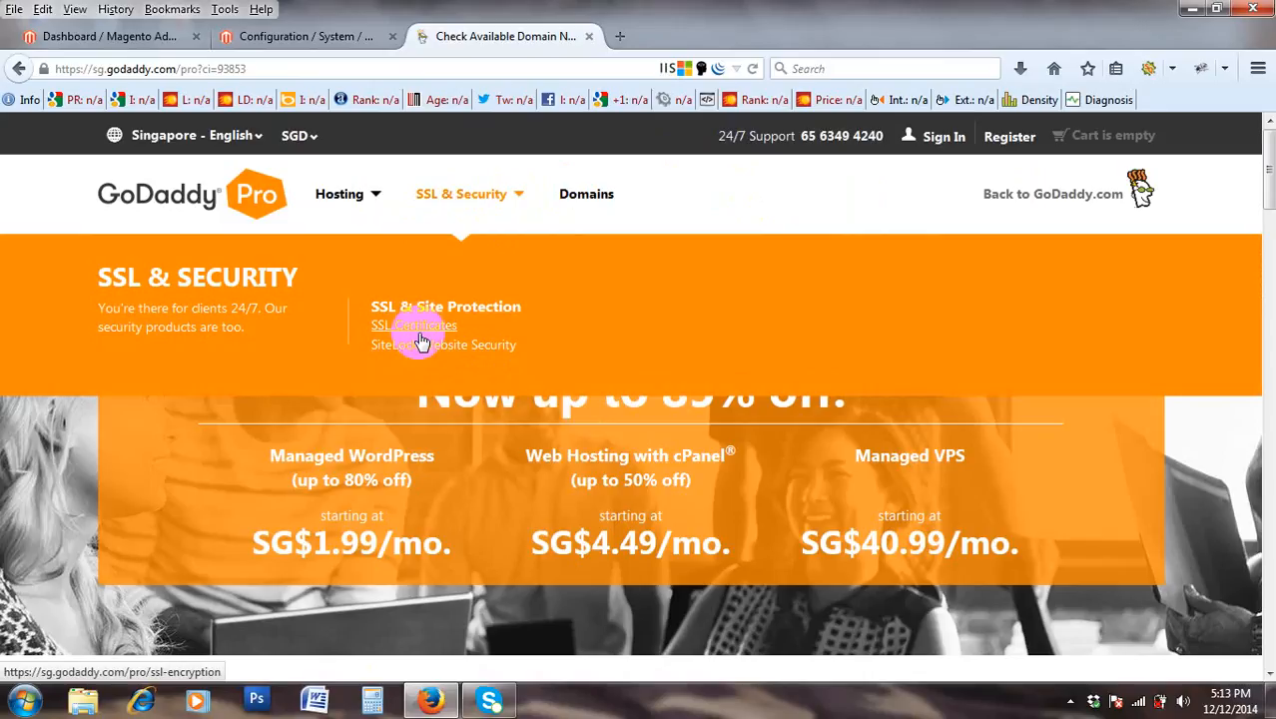
Open GoDaddy's SSL Encryption page at sg.godaddy.com/pro/ssl-encryption and highlight its https prefix.
left_click(418, 328)
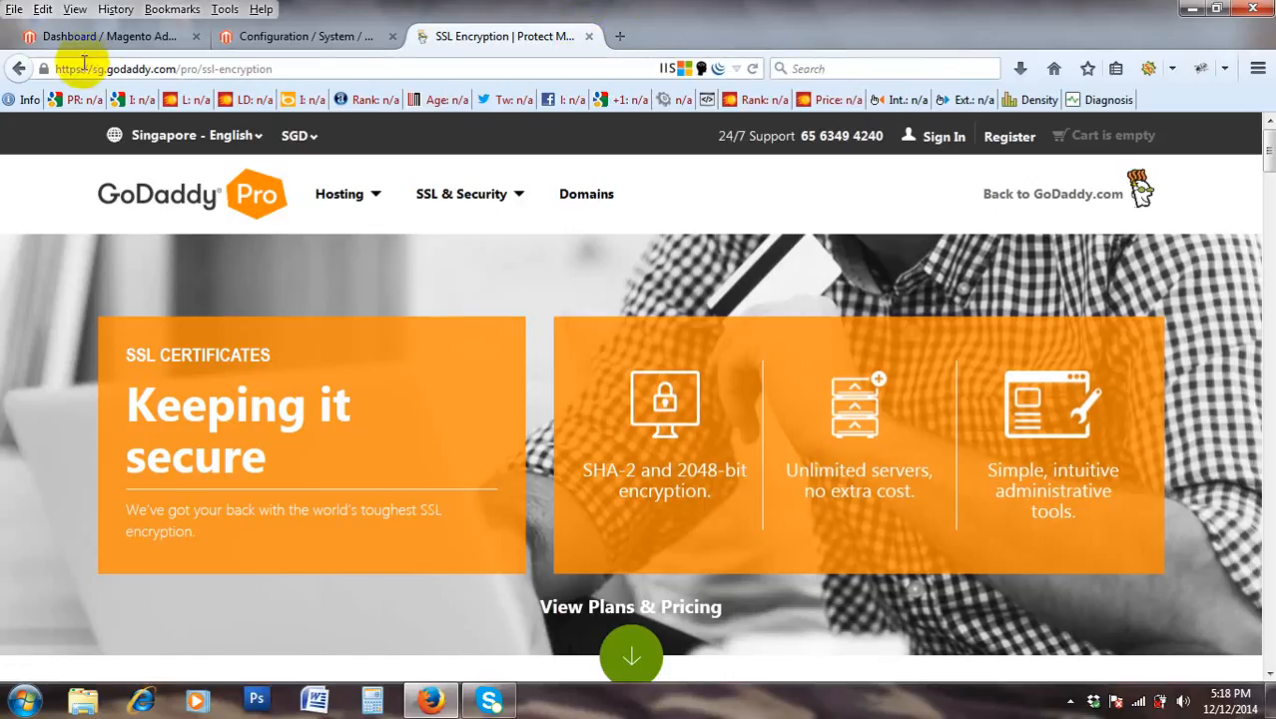
left_click_drag(5, 70, 2, 118)
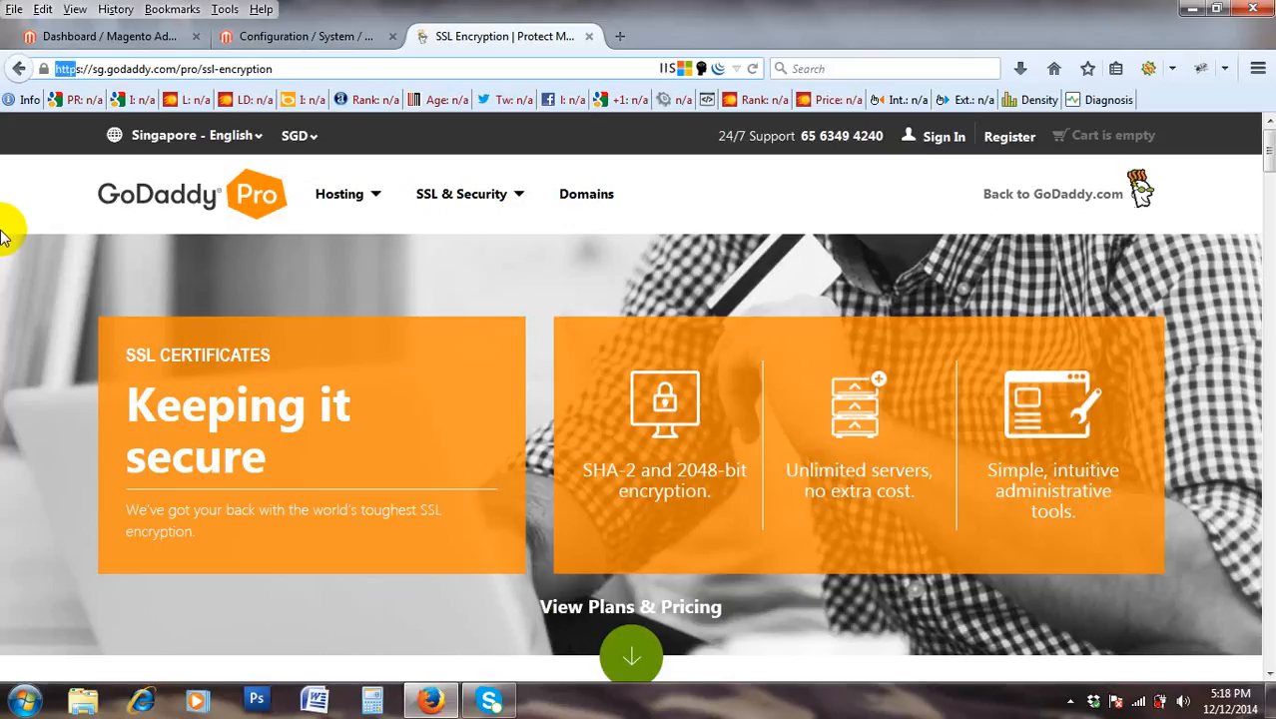
Highlight the SG$89.99/yr starting price on the Protect One Website pricing card.
scroll(111, 263, "down", 5)
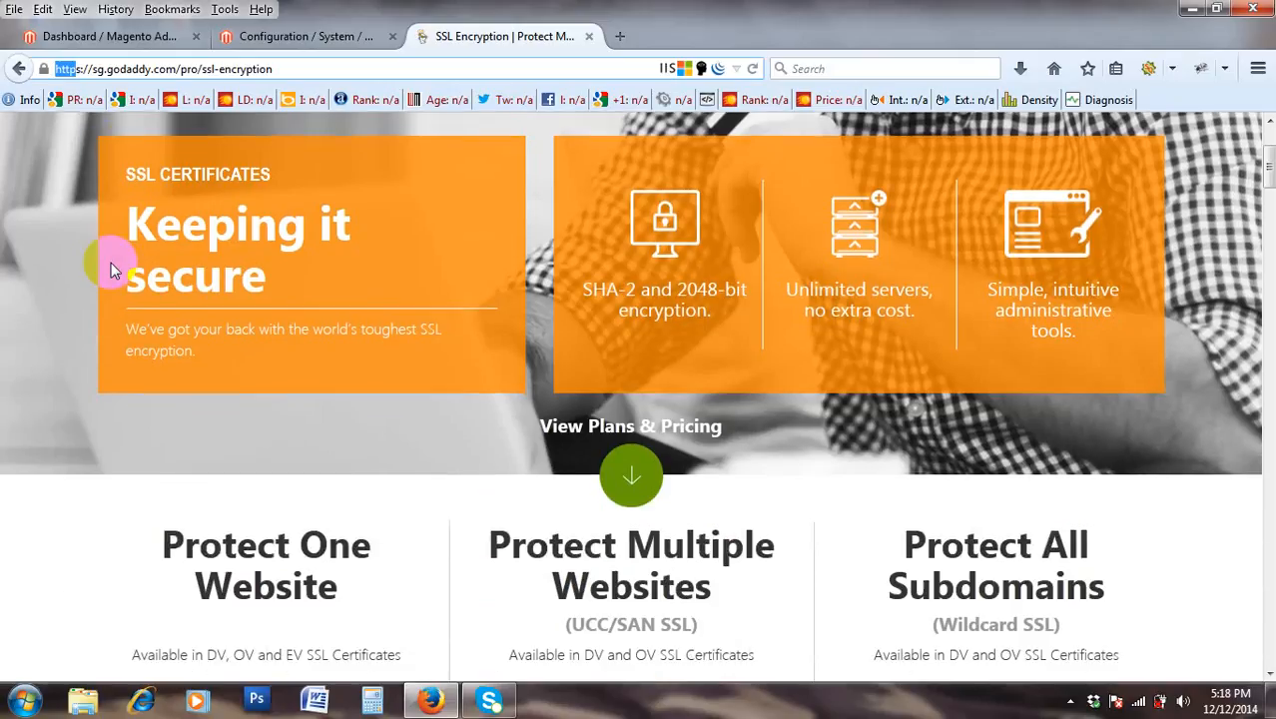
scroll(134, 276, "down", 2)
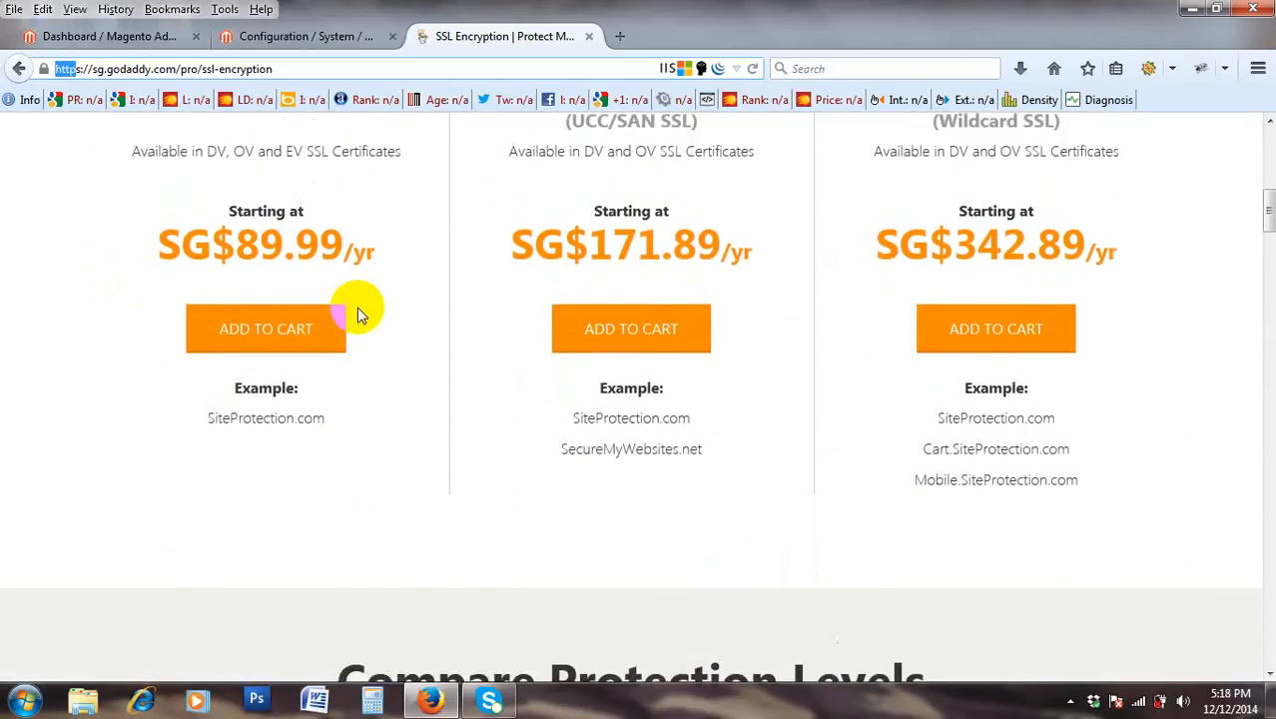
scroll(271, 322, "up", 2)
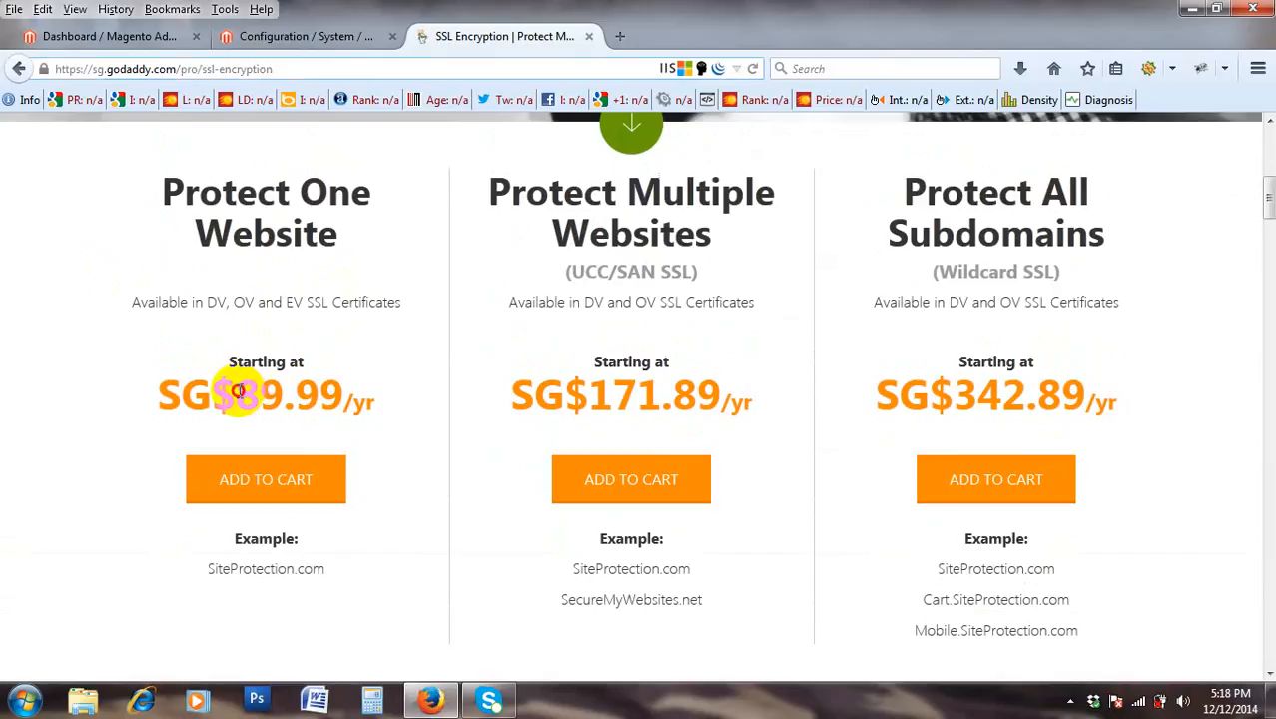
left_click_drag(240, 397, 355, 394)
scroll(330, 402, "up", 2)
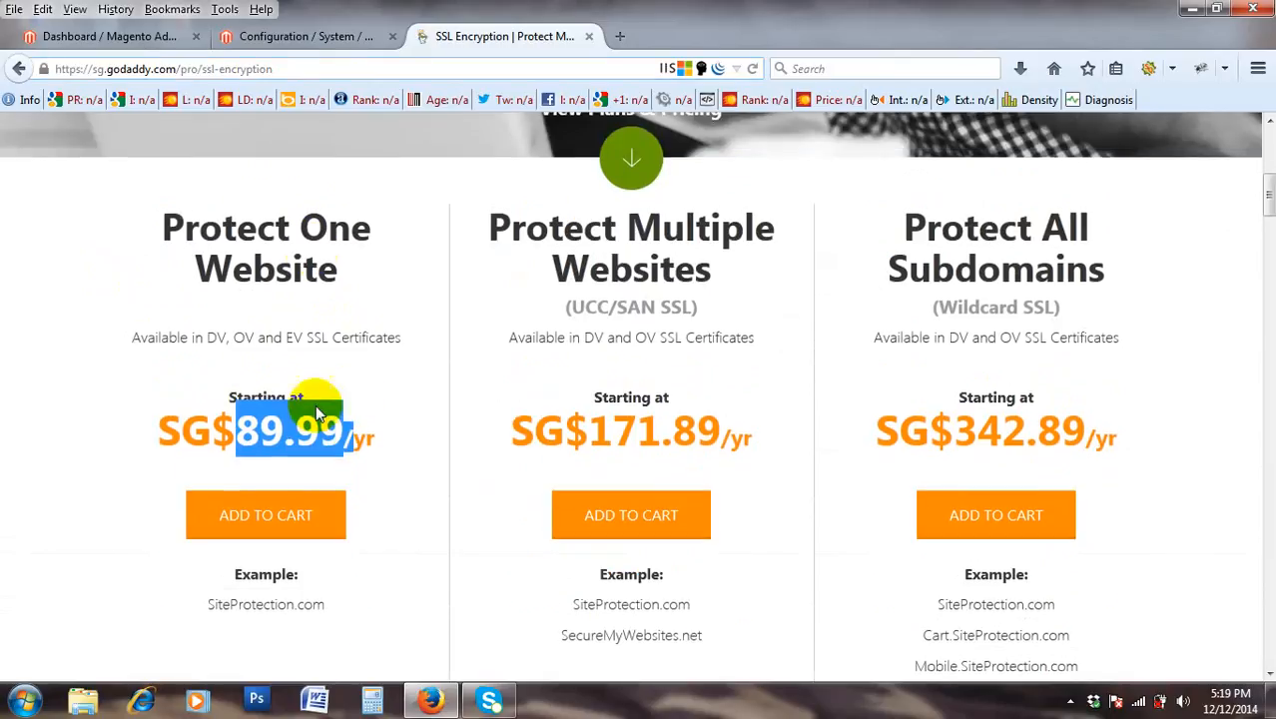
scroll(292, 402, "down", 1)
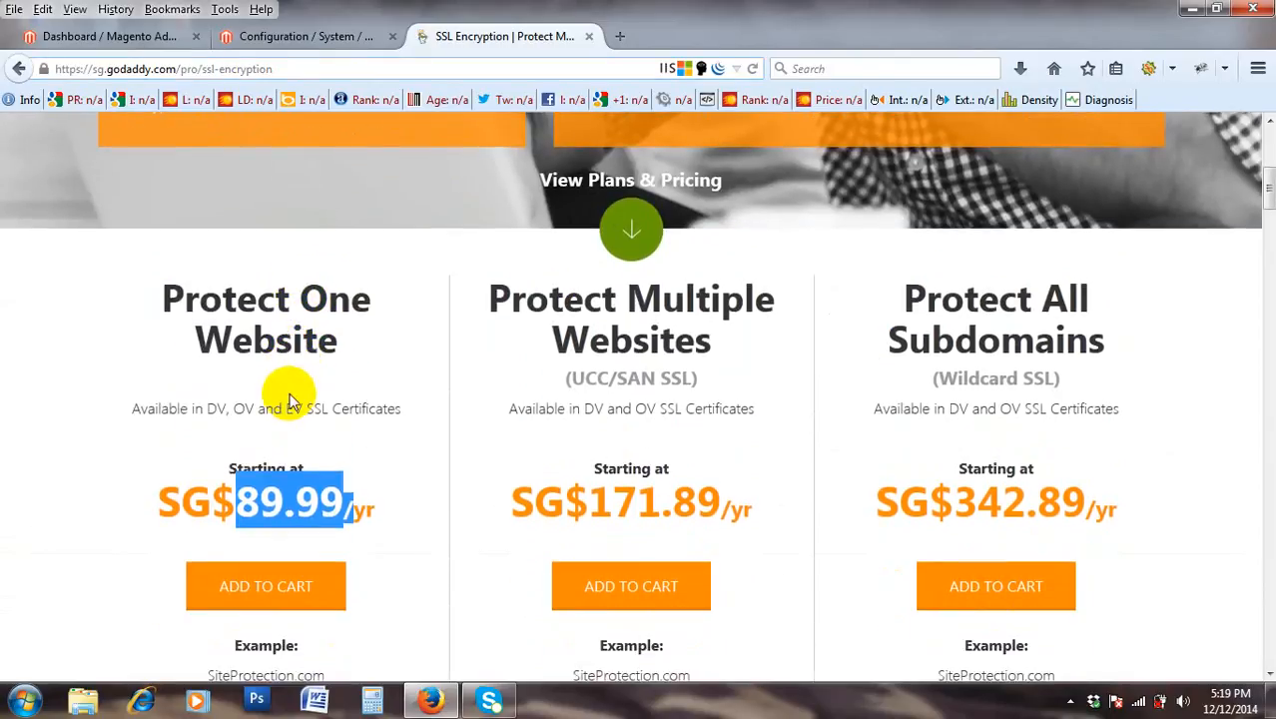
scroll(289, 401, "down", 2)
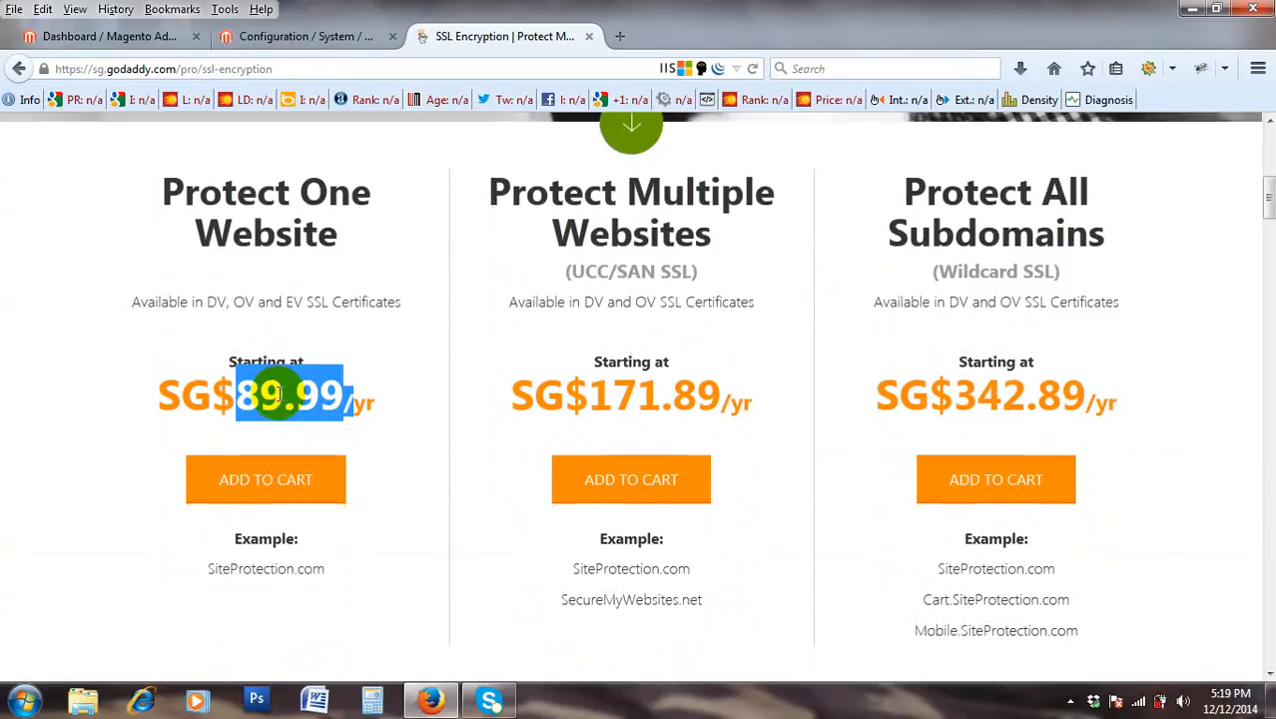
triple_click(278, 395)
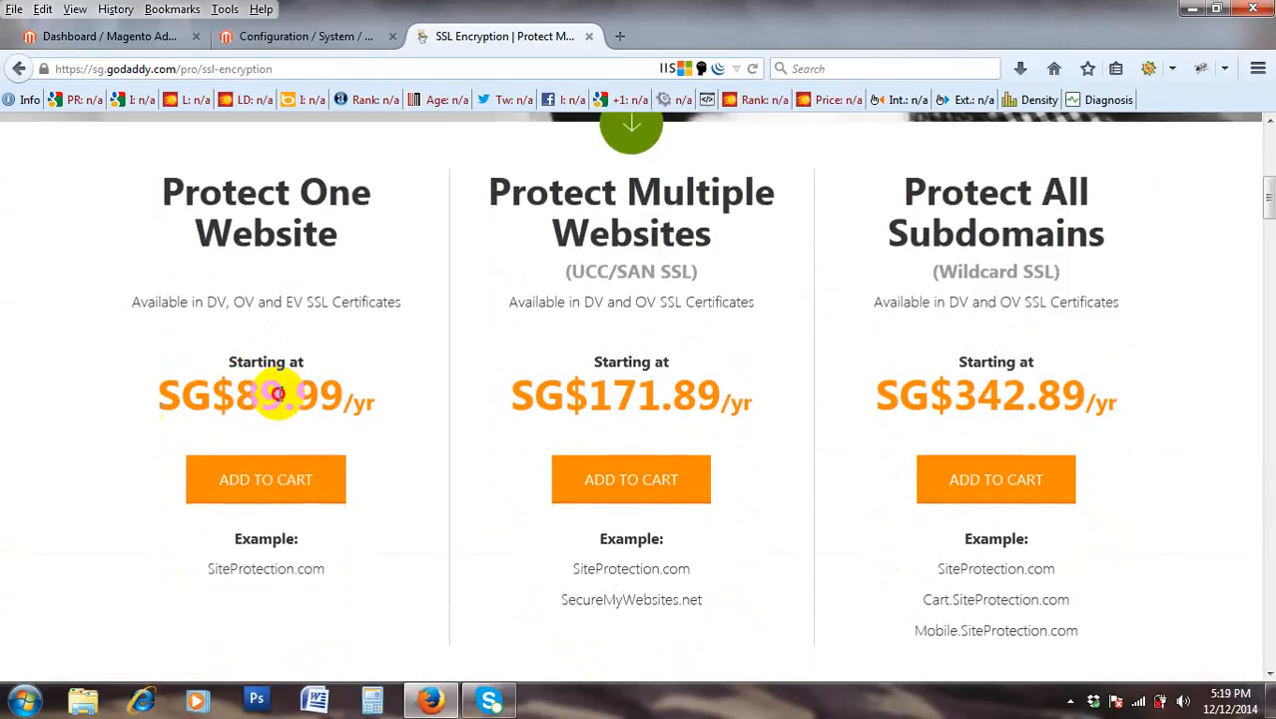
triple_click(279, 395)
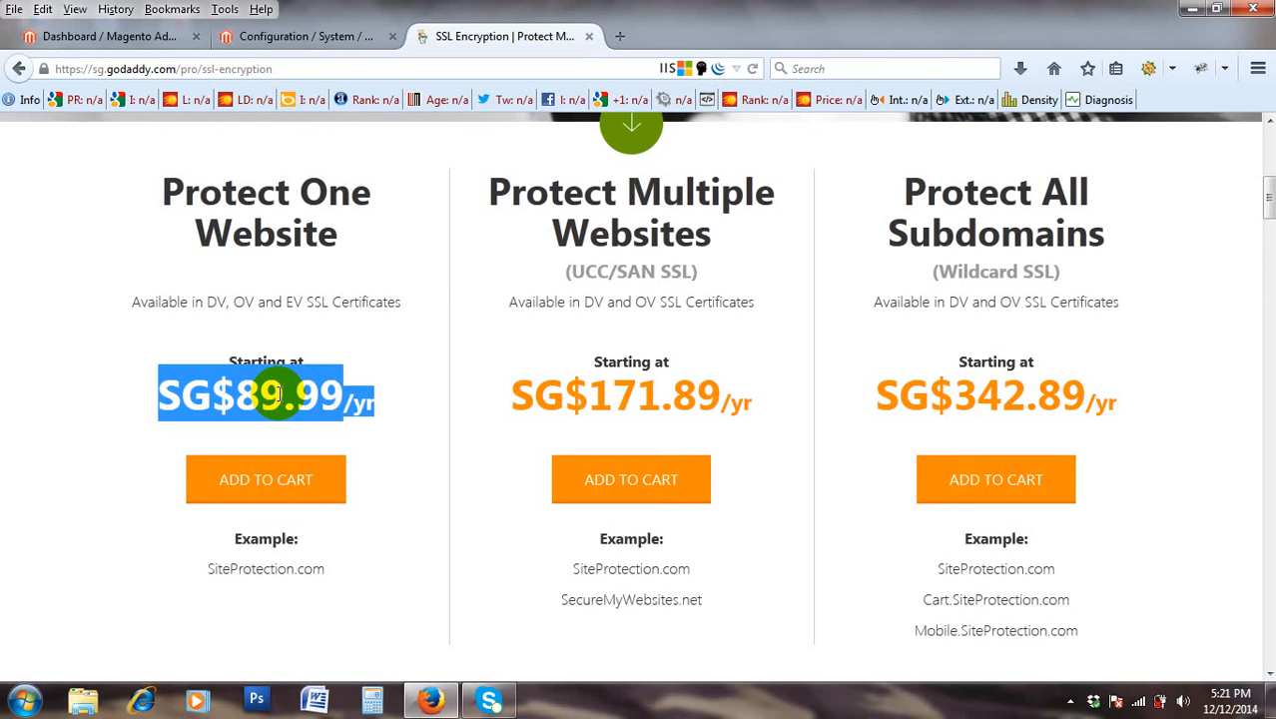
scroll(278, 394, "up", 5)
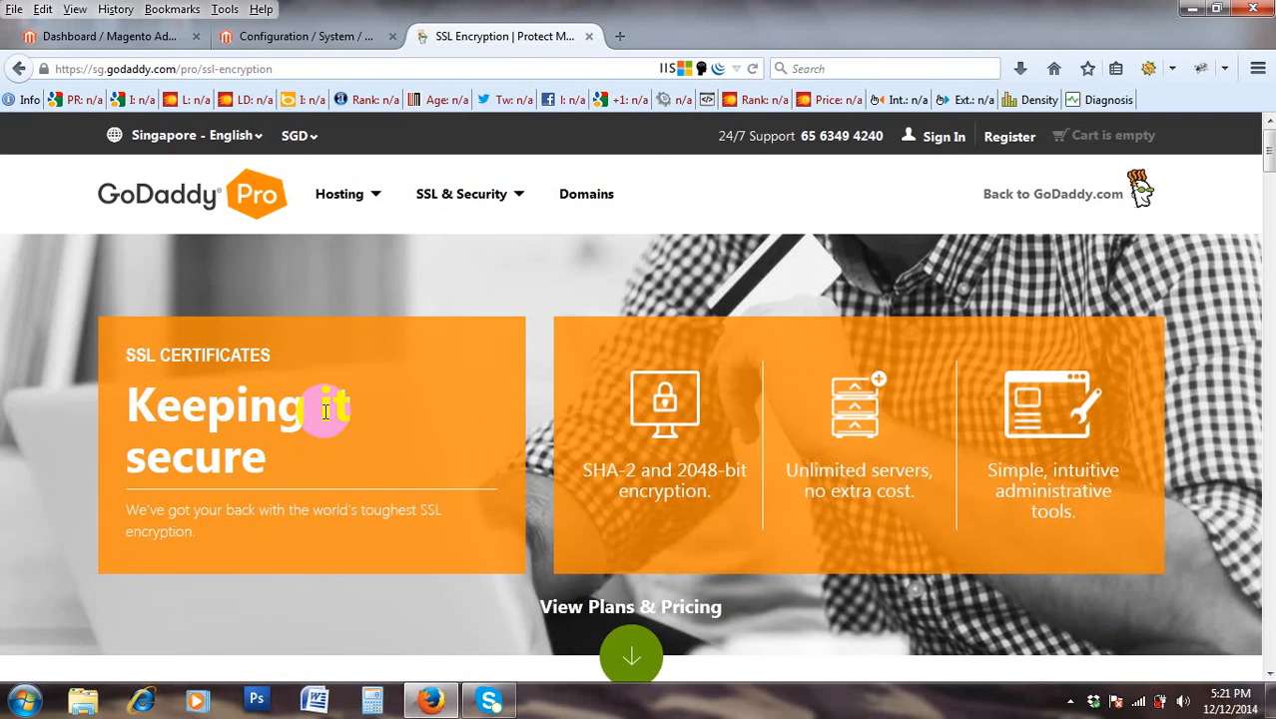
scroll(322, 407, "down", 10)
scroll(323, 418, "down", 2)
scroll(322, 417, "up", 5)
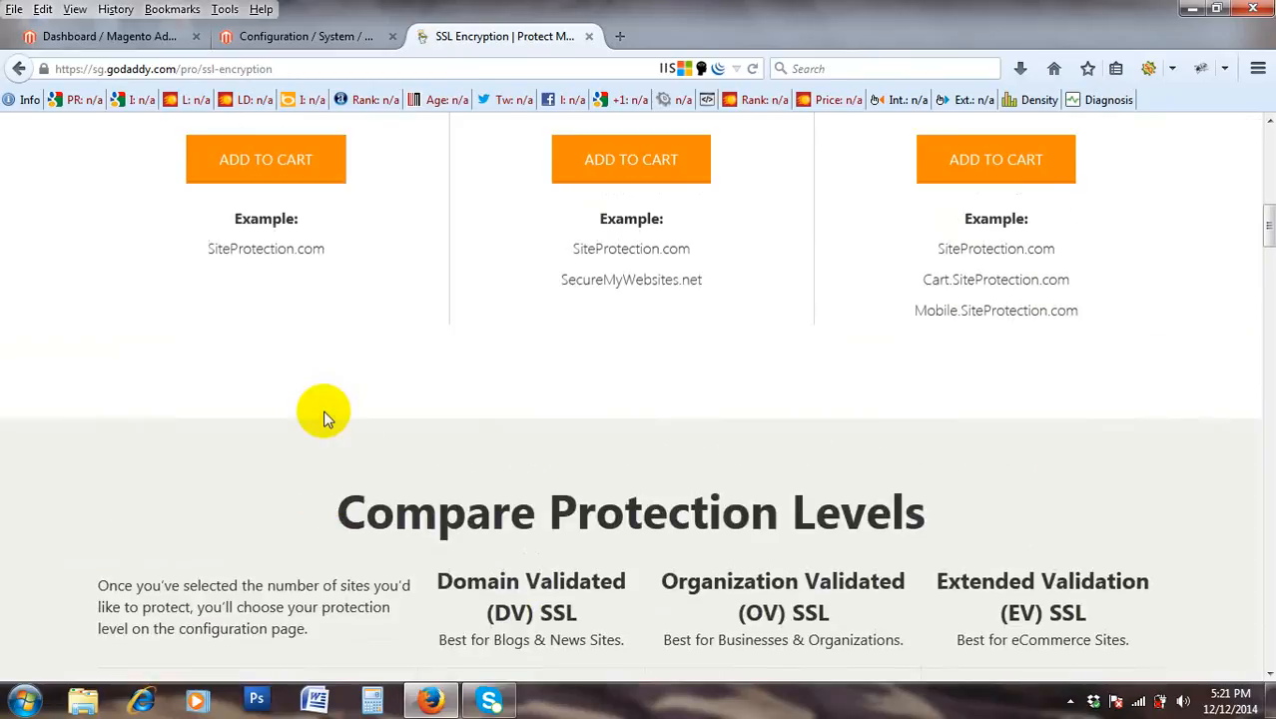
scroll(322, 417, "down", 7)
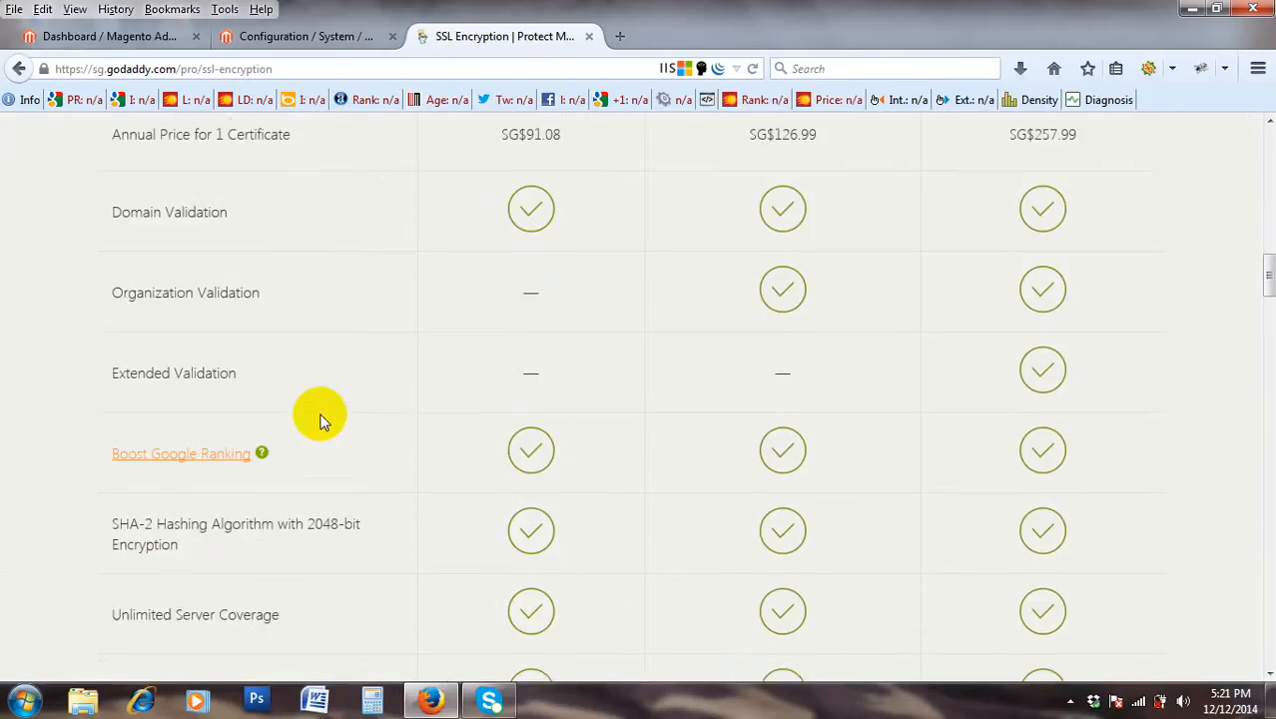
scroll(315, 420, "up", 2)
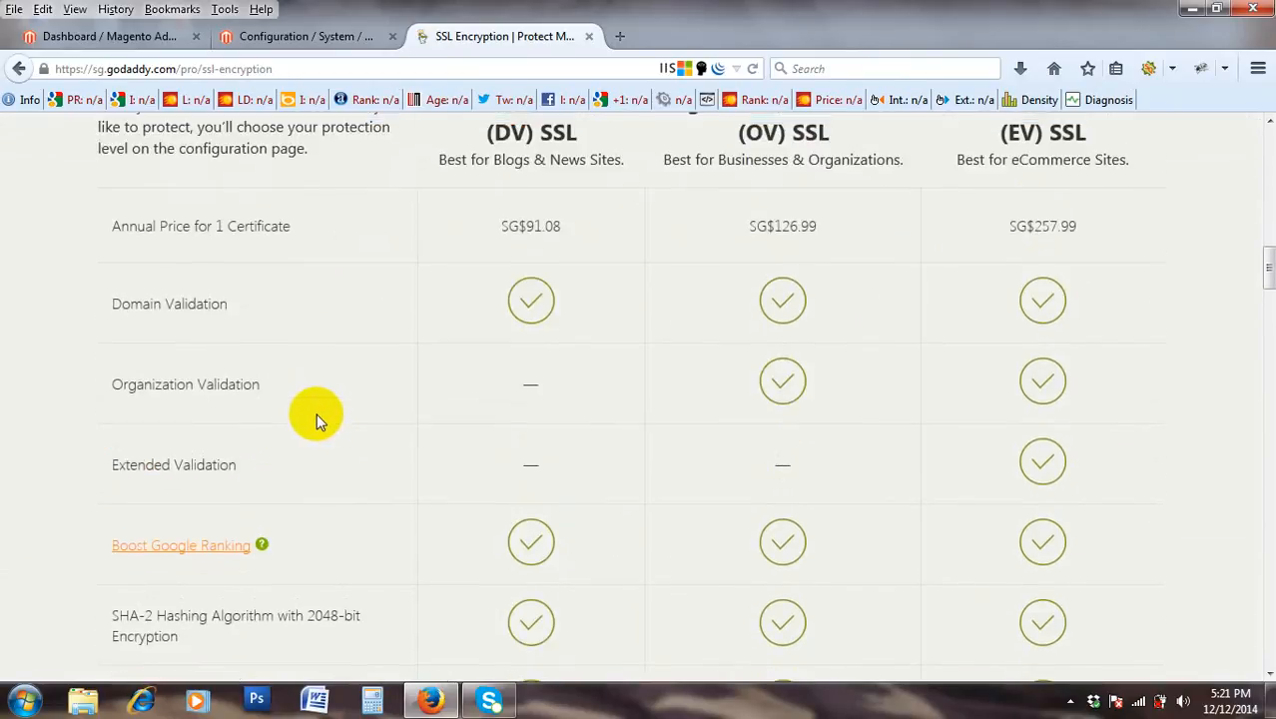
scroll(315, 420, "up", 2)
scroll(315, 420, "down", 10)
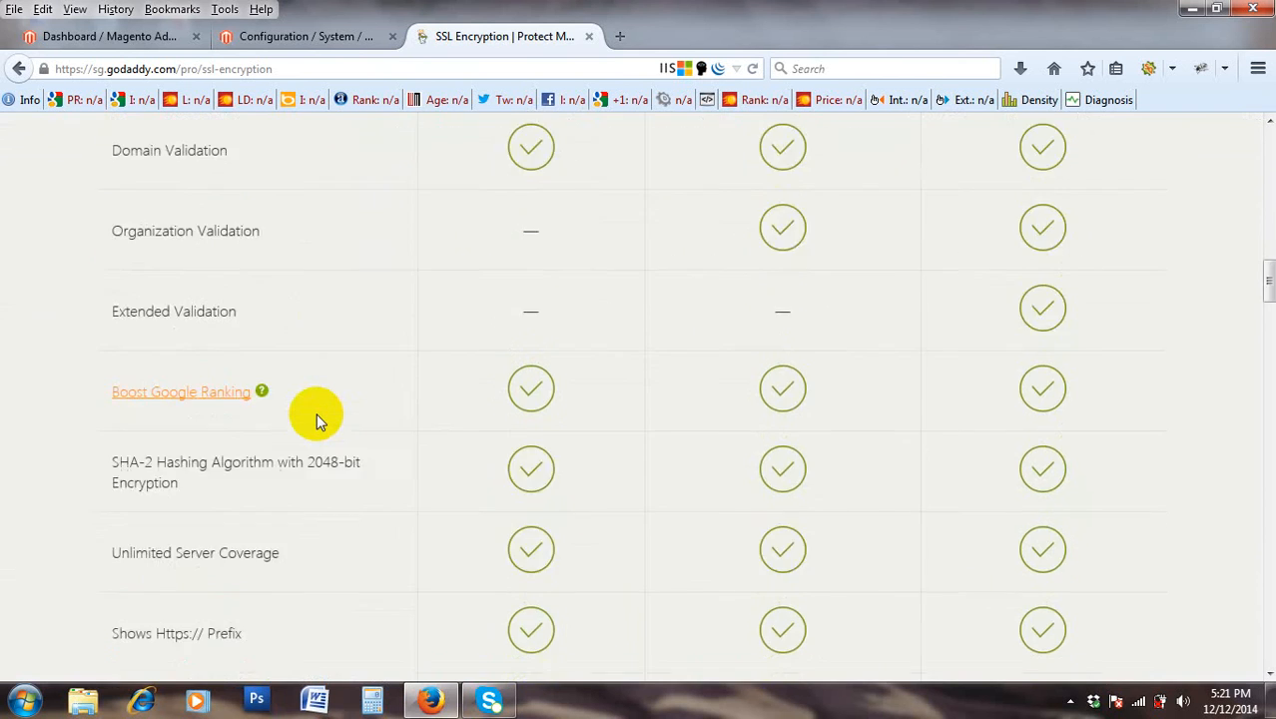
scroll(316, 420, "down", 8)
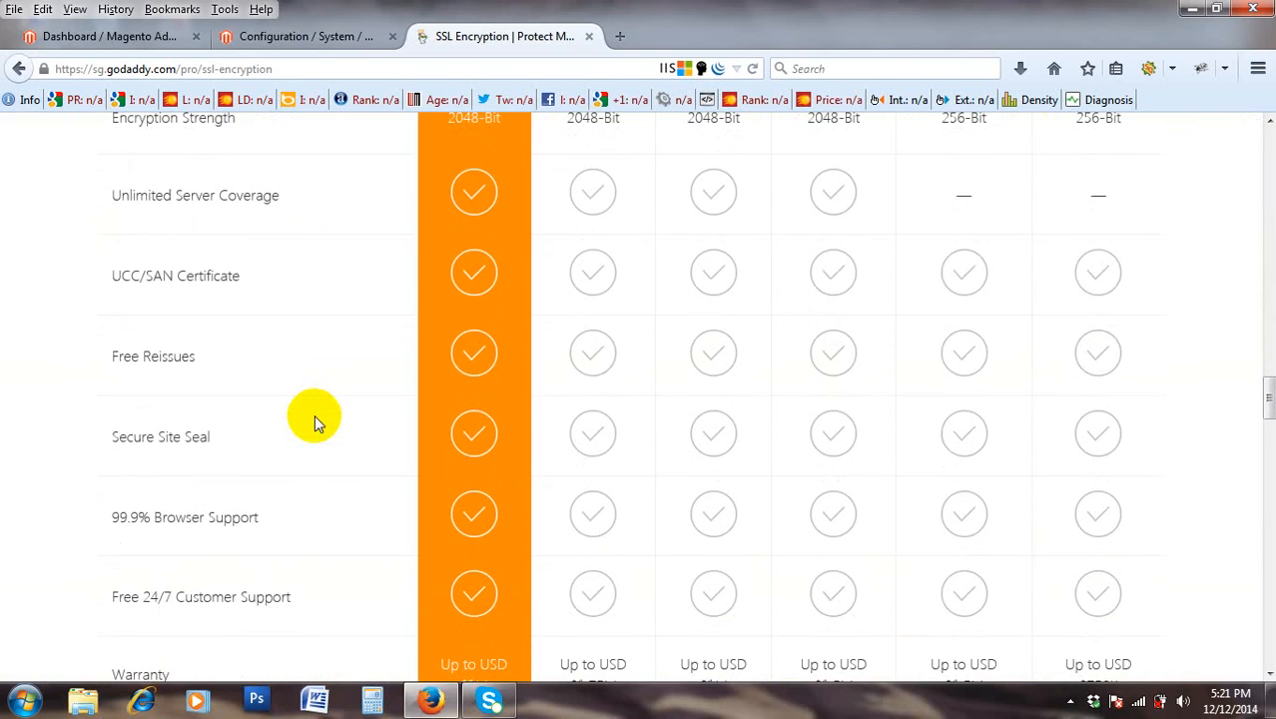
scroll(315, 420, "up", 1)
scroll(314, 423, "down", 10)
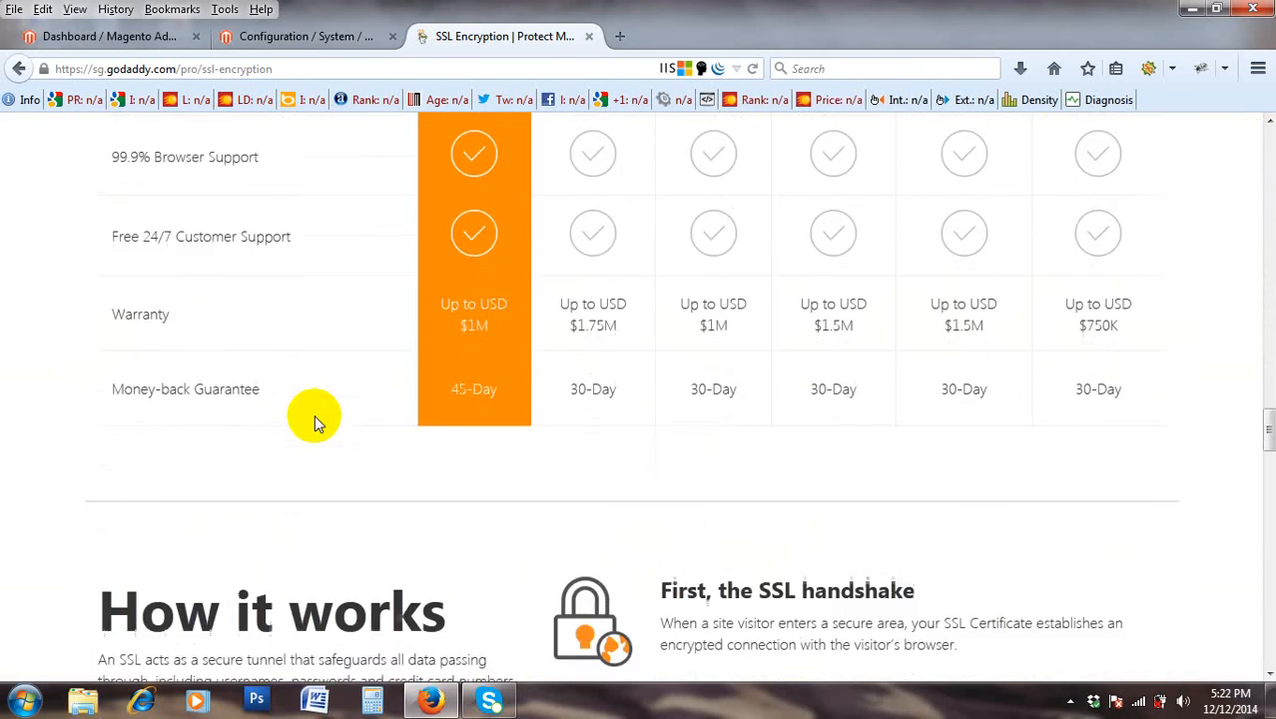
scroll(314, 424, "up", 15)
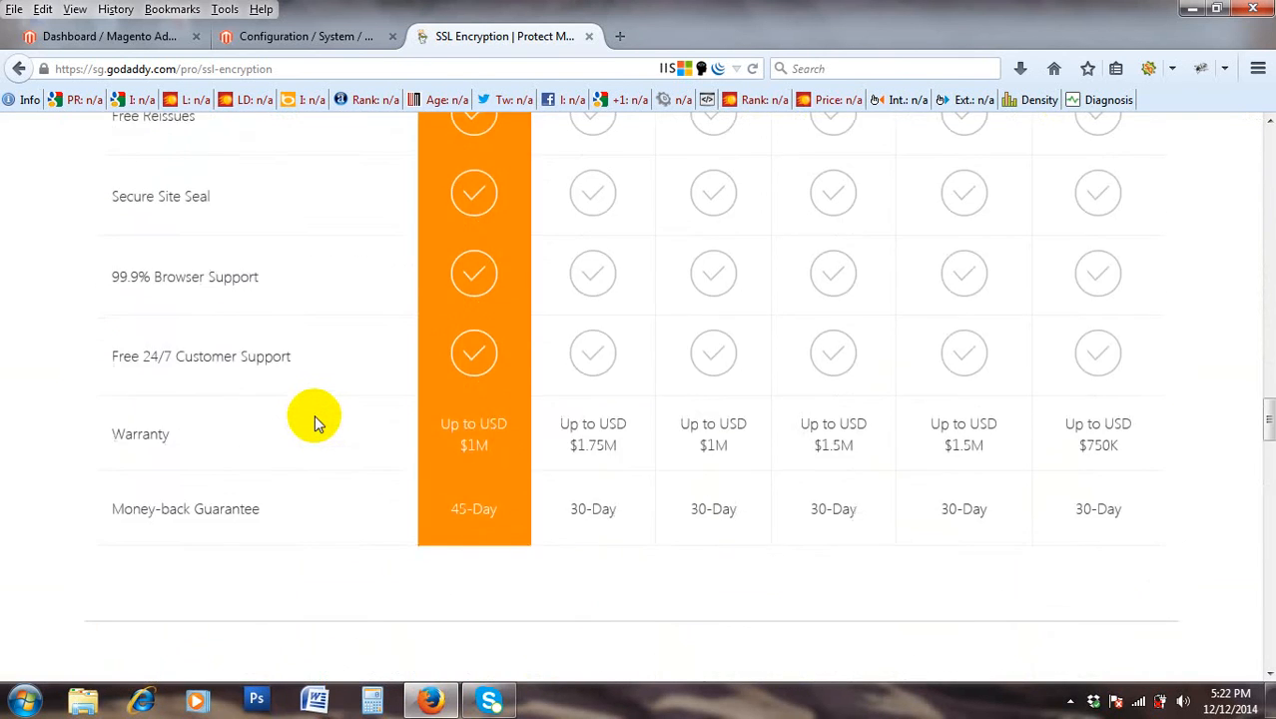
scroll(317, 421, "up", 5)
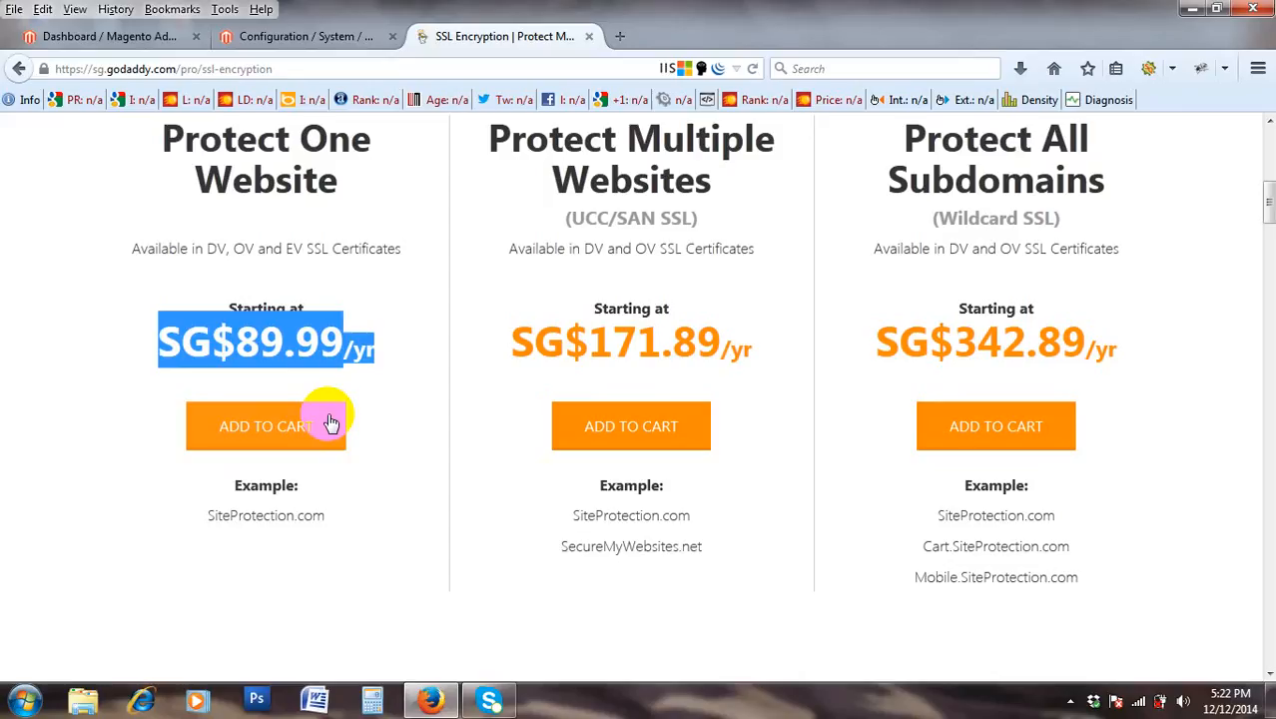
Delete 'ss' from the GoDaddy page address and switch back to the Magento configuration tab.
scroll(333, 415, "up", 5)
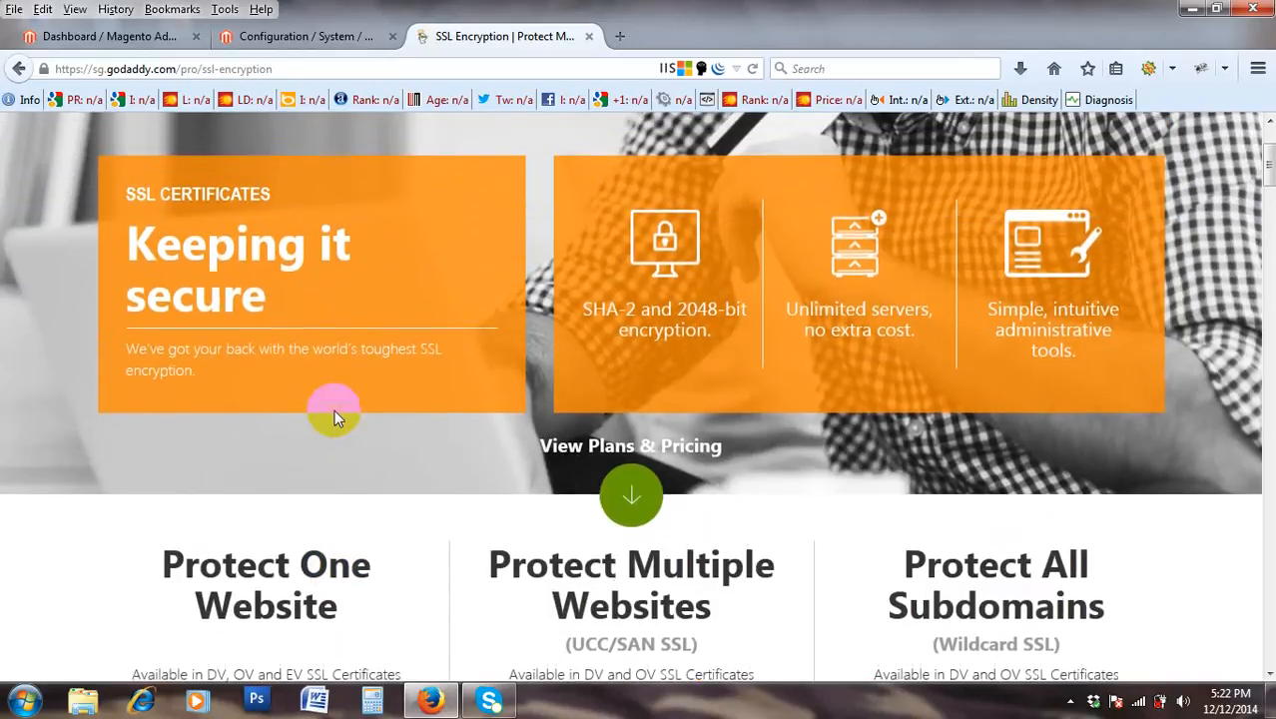
scroll(336, 418, "up", 1)
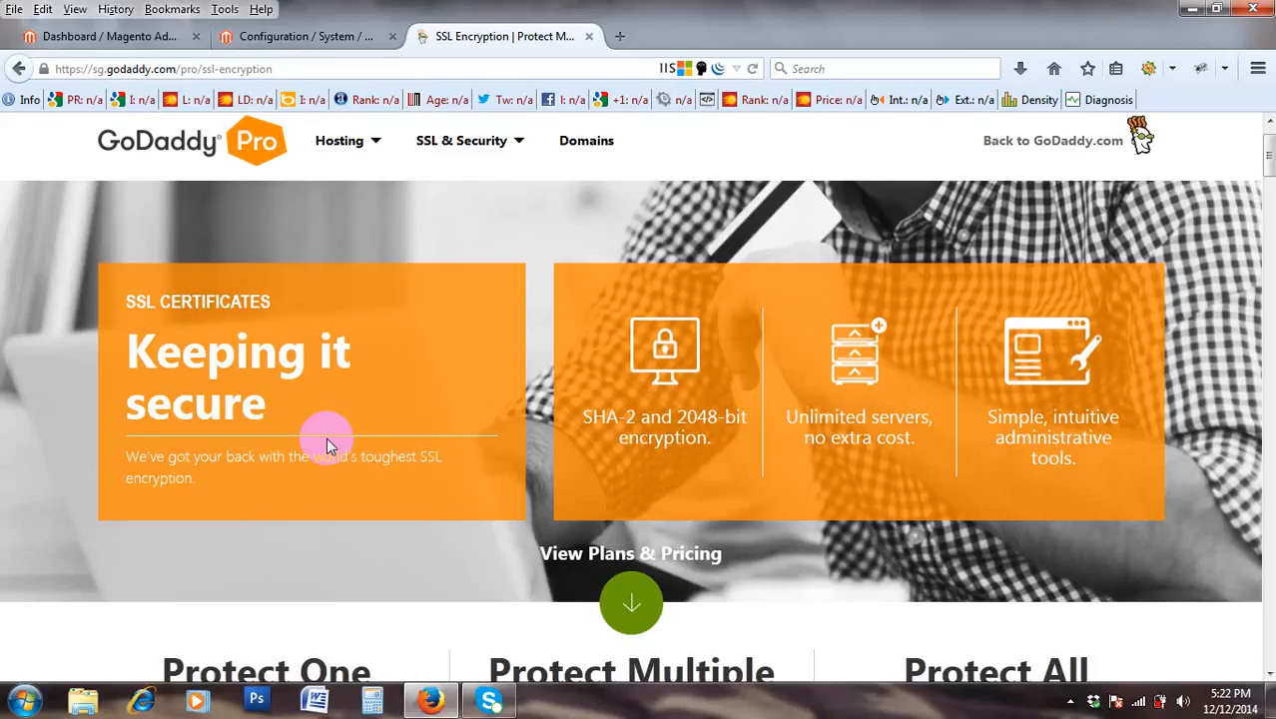
double_click(95, 69)
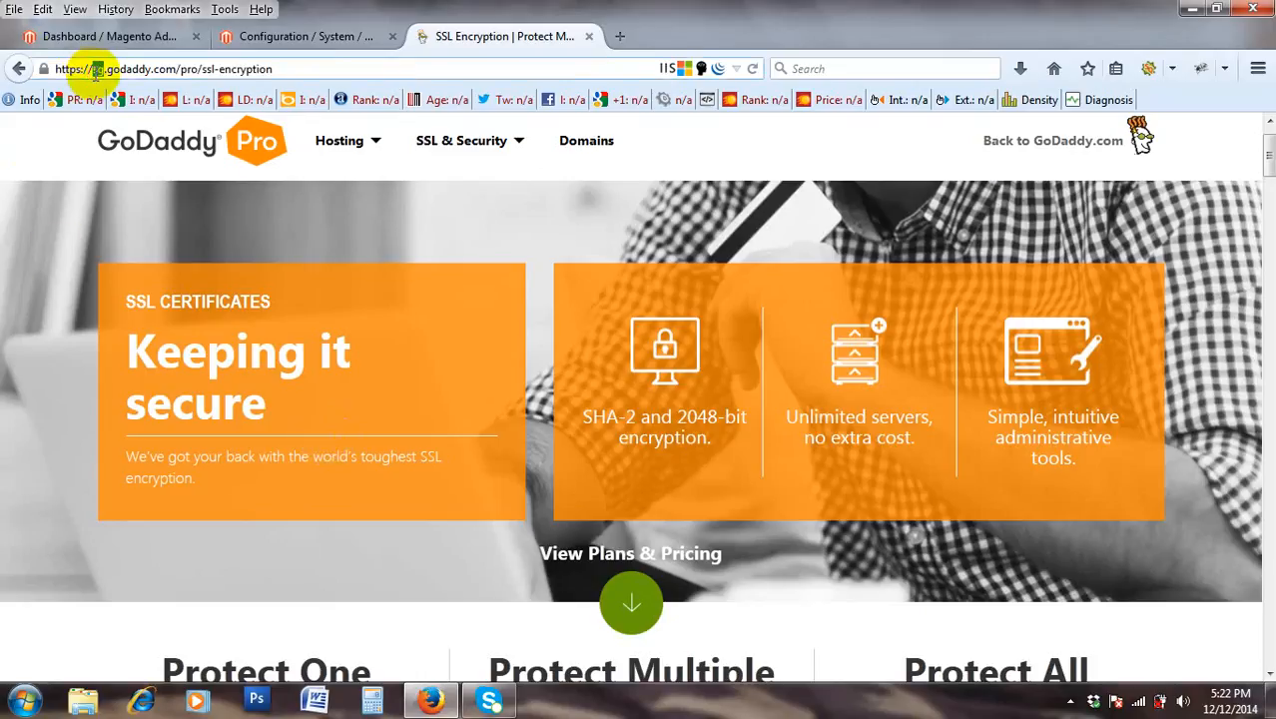
key("Delete")
key("Delete")
key("Delete")
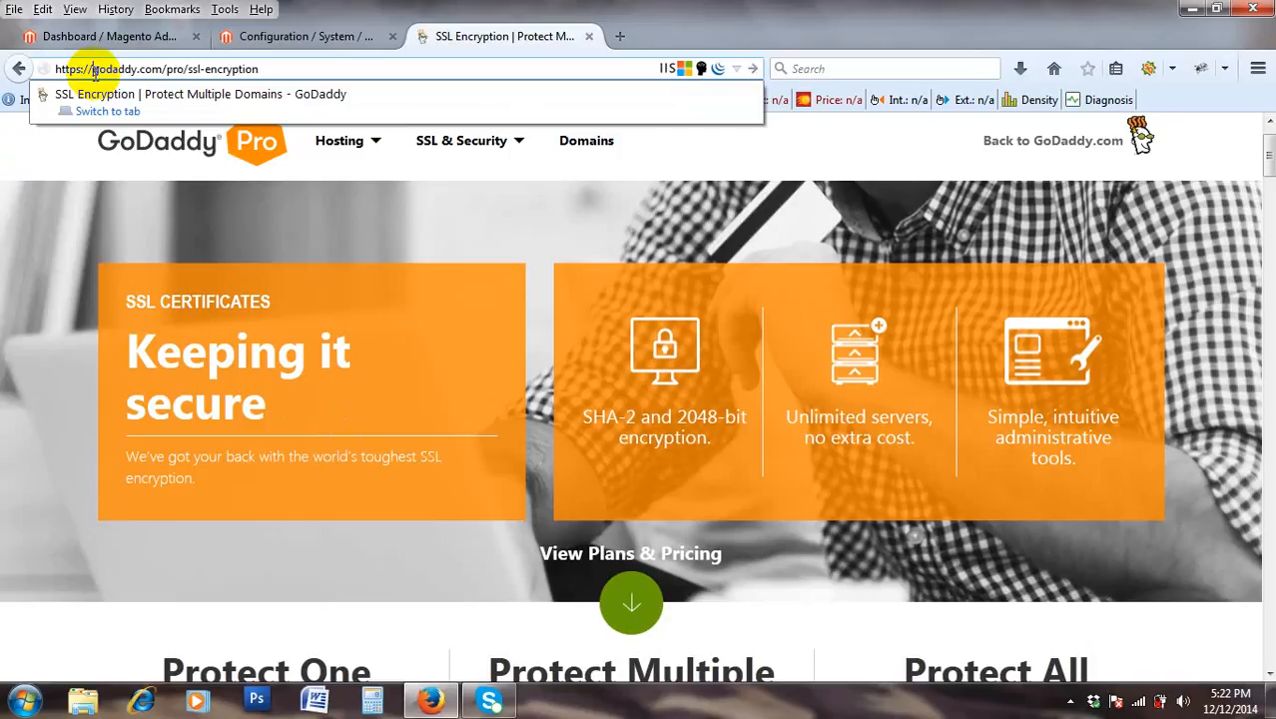
left_click(268, 34)
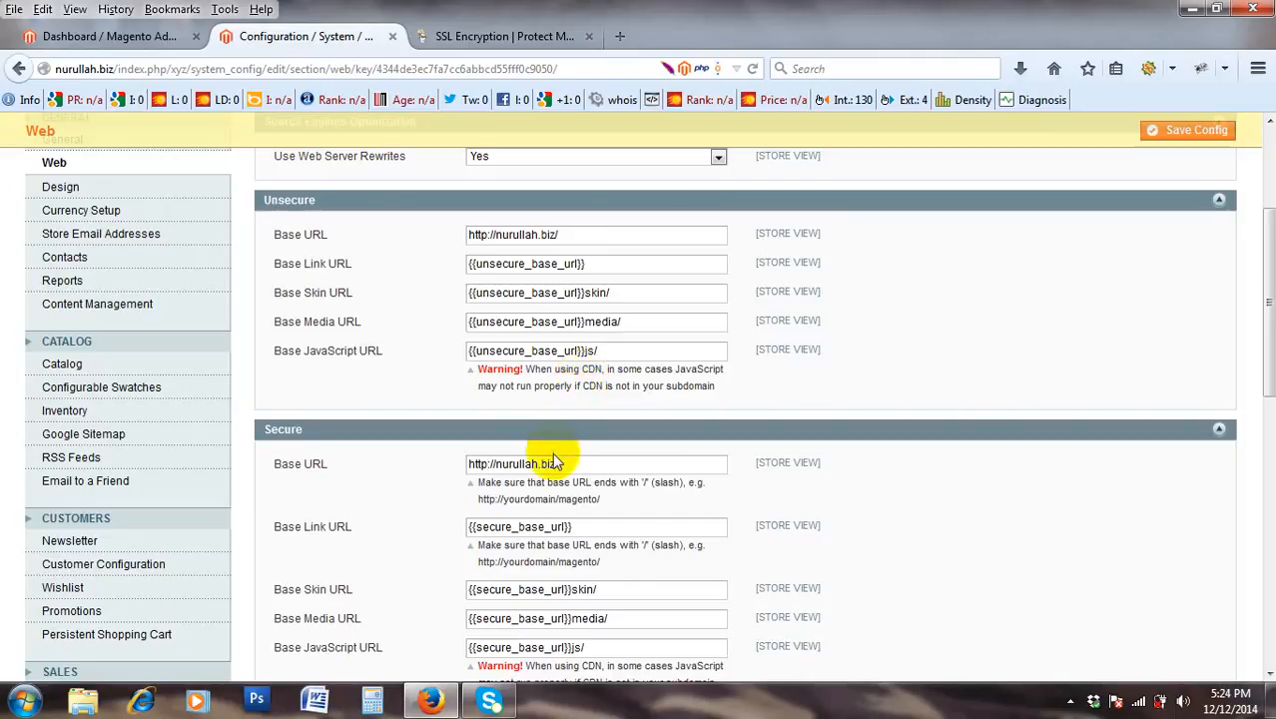
left_click(431, 702)
left_click(430, 699)
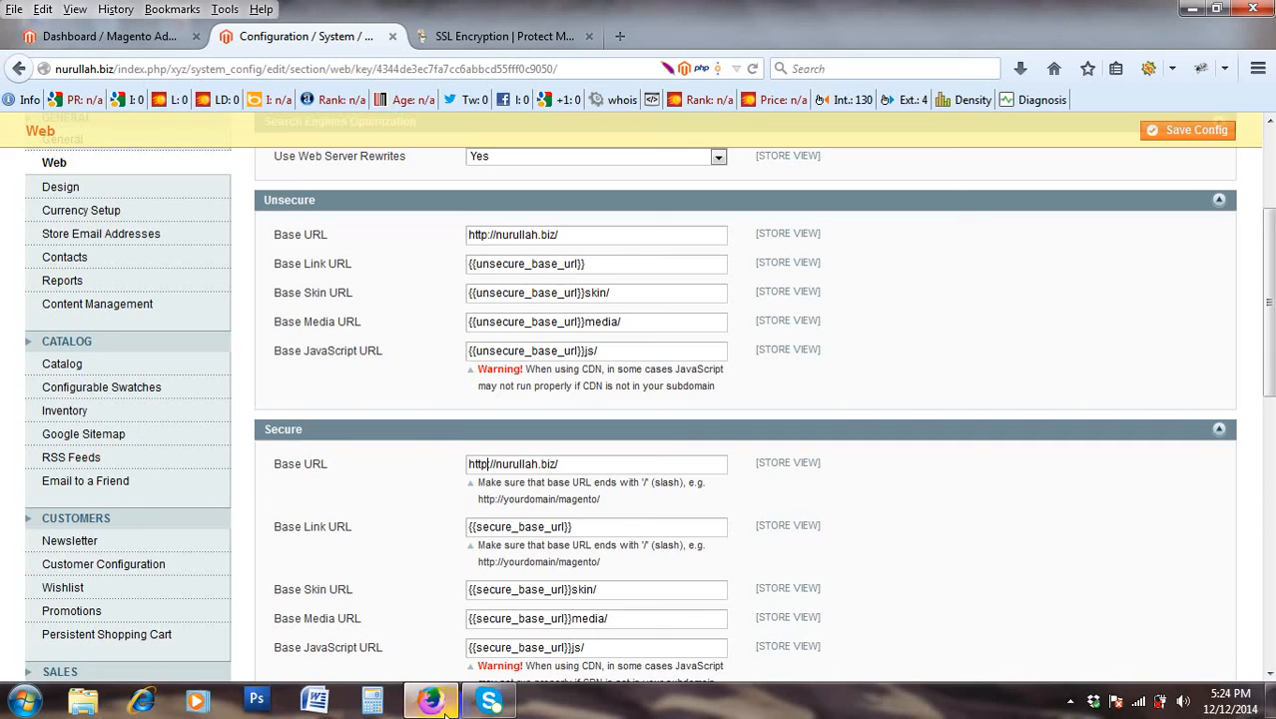
scroll(315, 494, "down", 6)
scroll(340, 491, "up", 6)
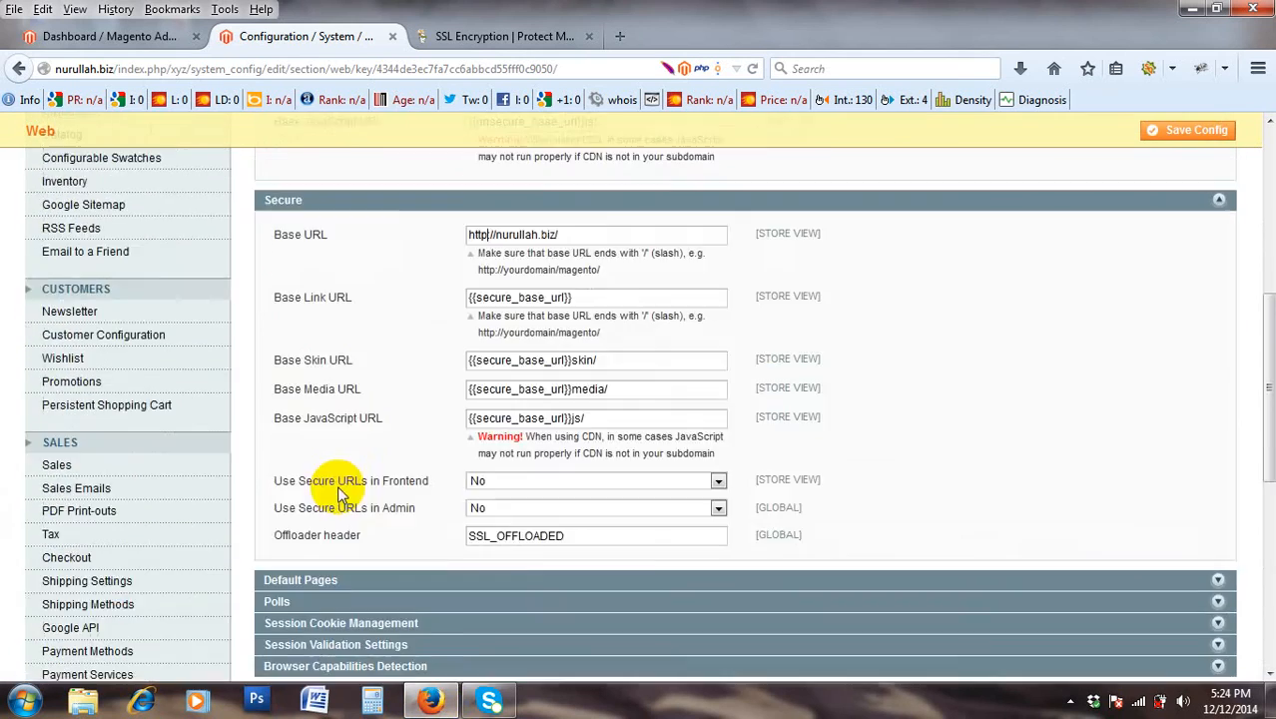
scroll(339, 490, "up", 1)
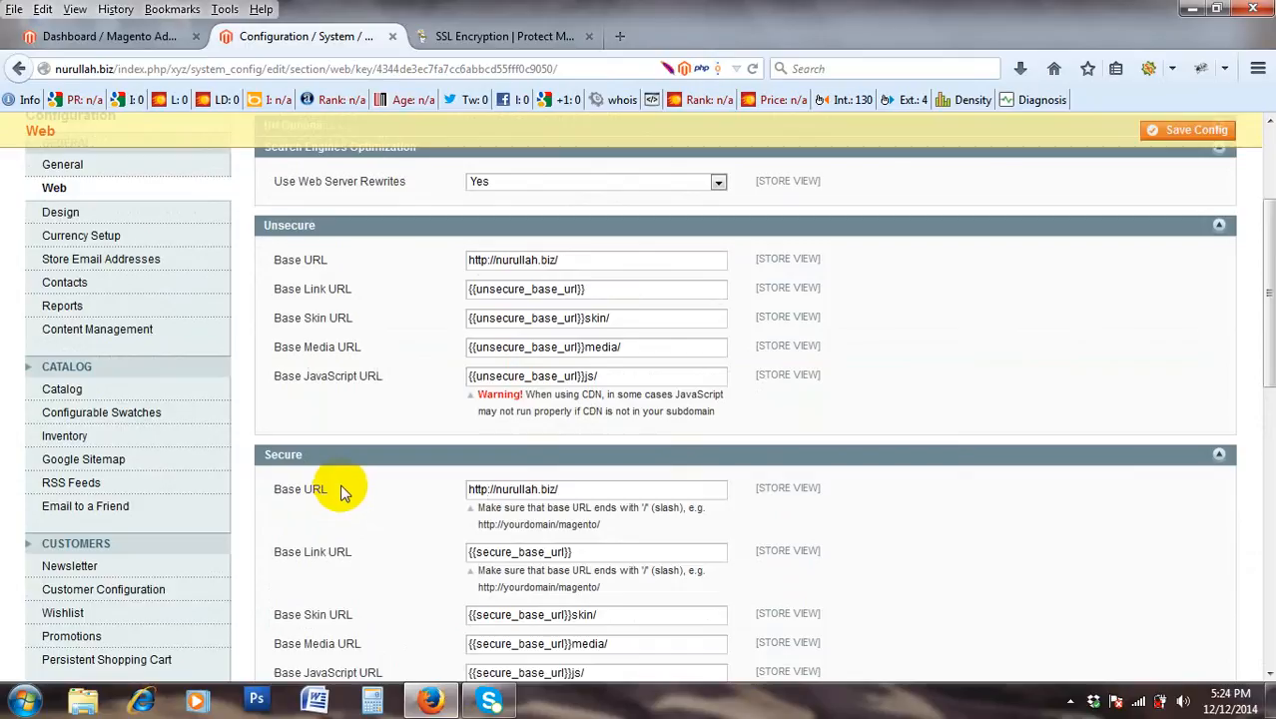
scroll(340, 490, "down", 15)
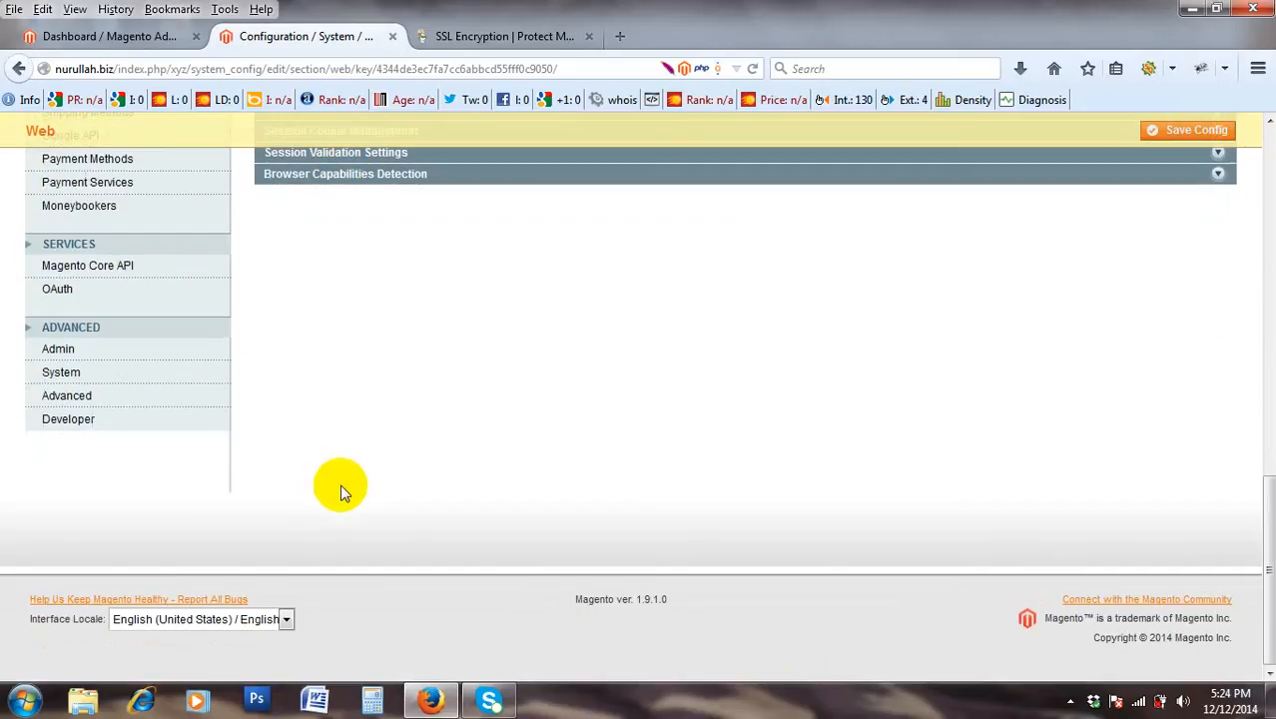